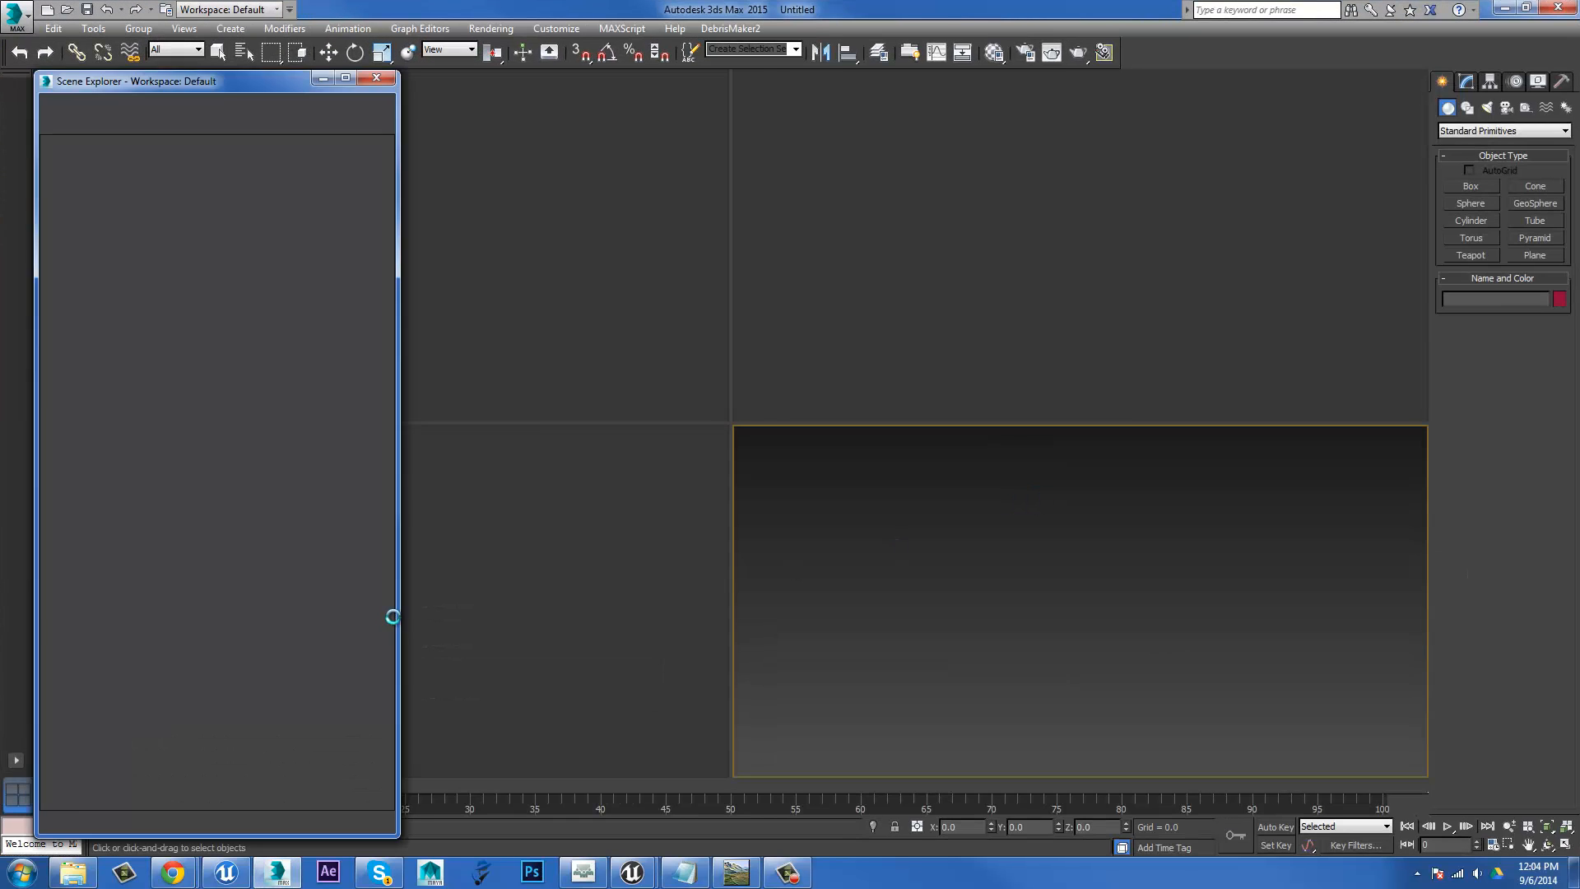
# Open the World Machine Documents folder inside C:\Worldmachine in a file browser window.
pyautogui.press('super+r')
pyautogui.write('c:\\w')
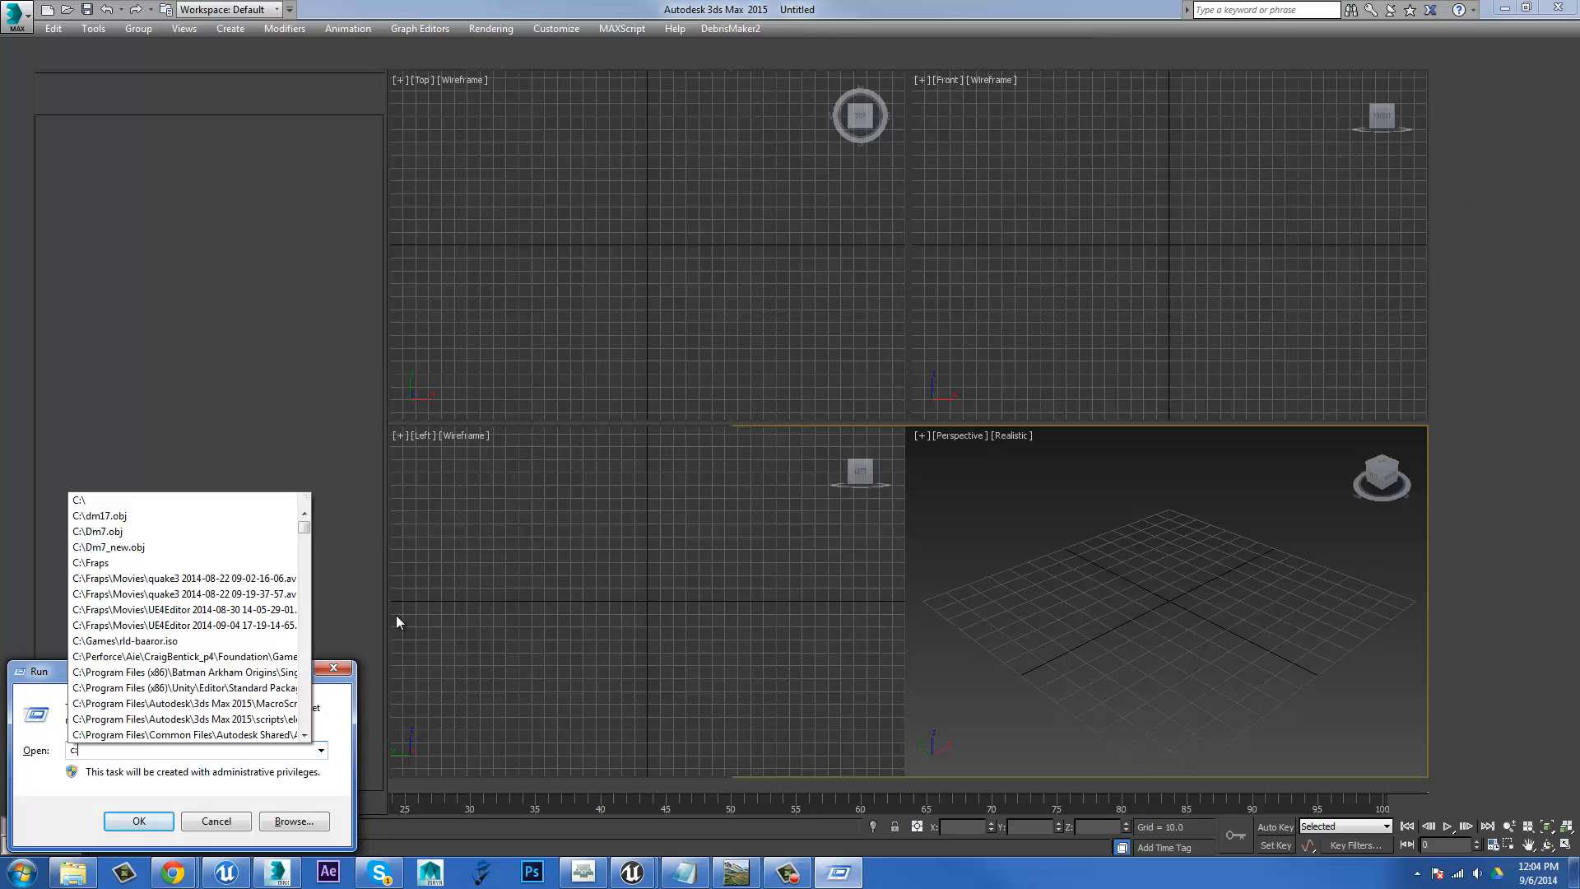
pyautogui.write('o')
pyautogui.press('Down')
pyautogui.press('Return')
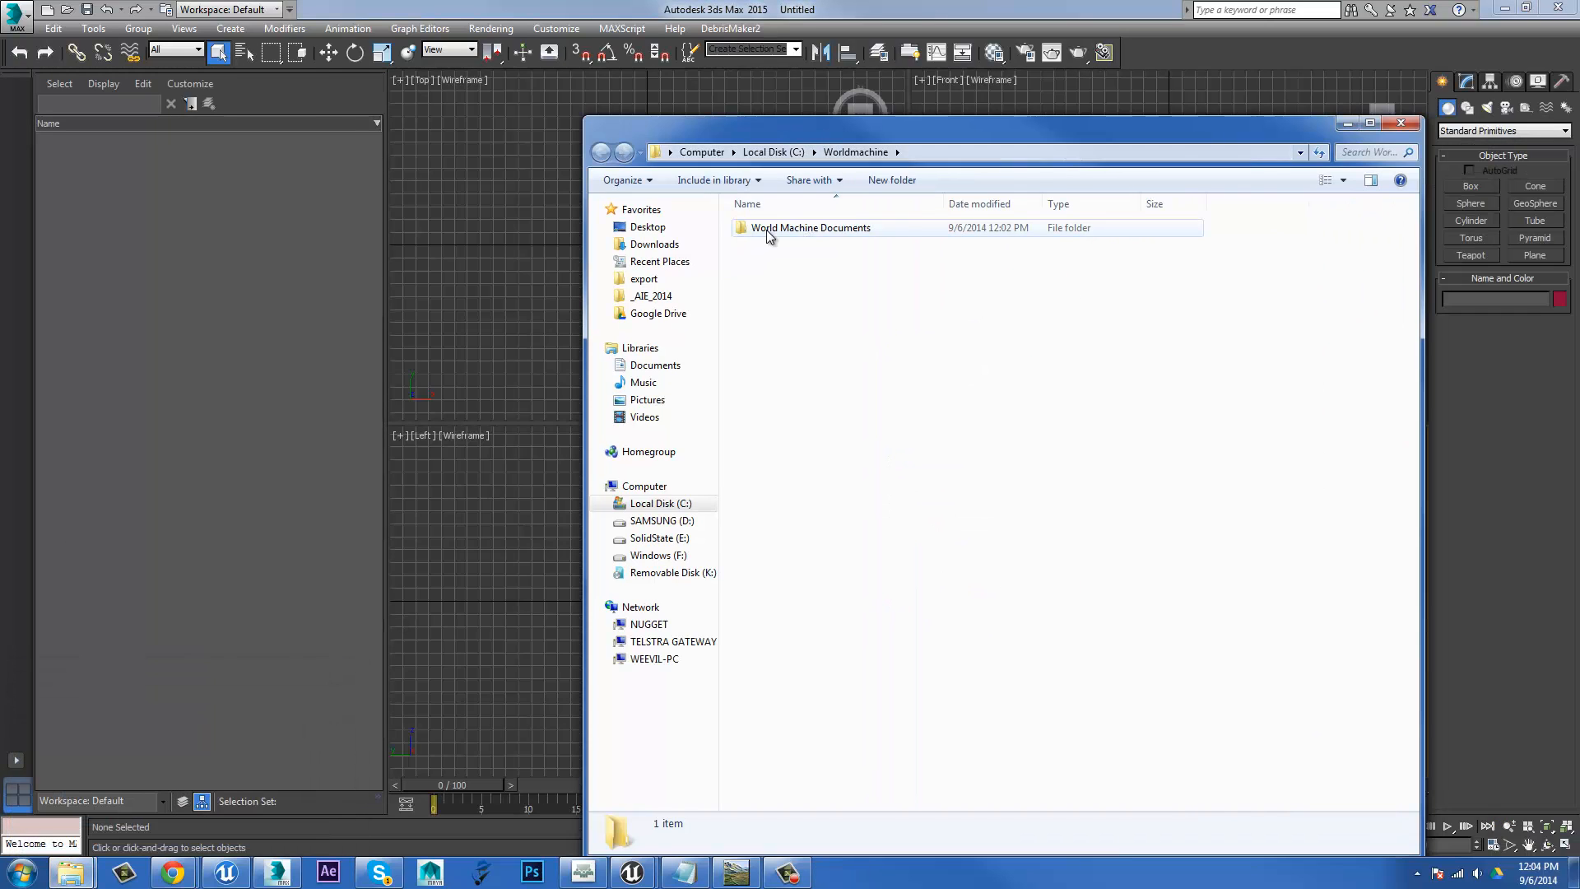
pyautogui.doubleClick(809, 230)
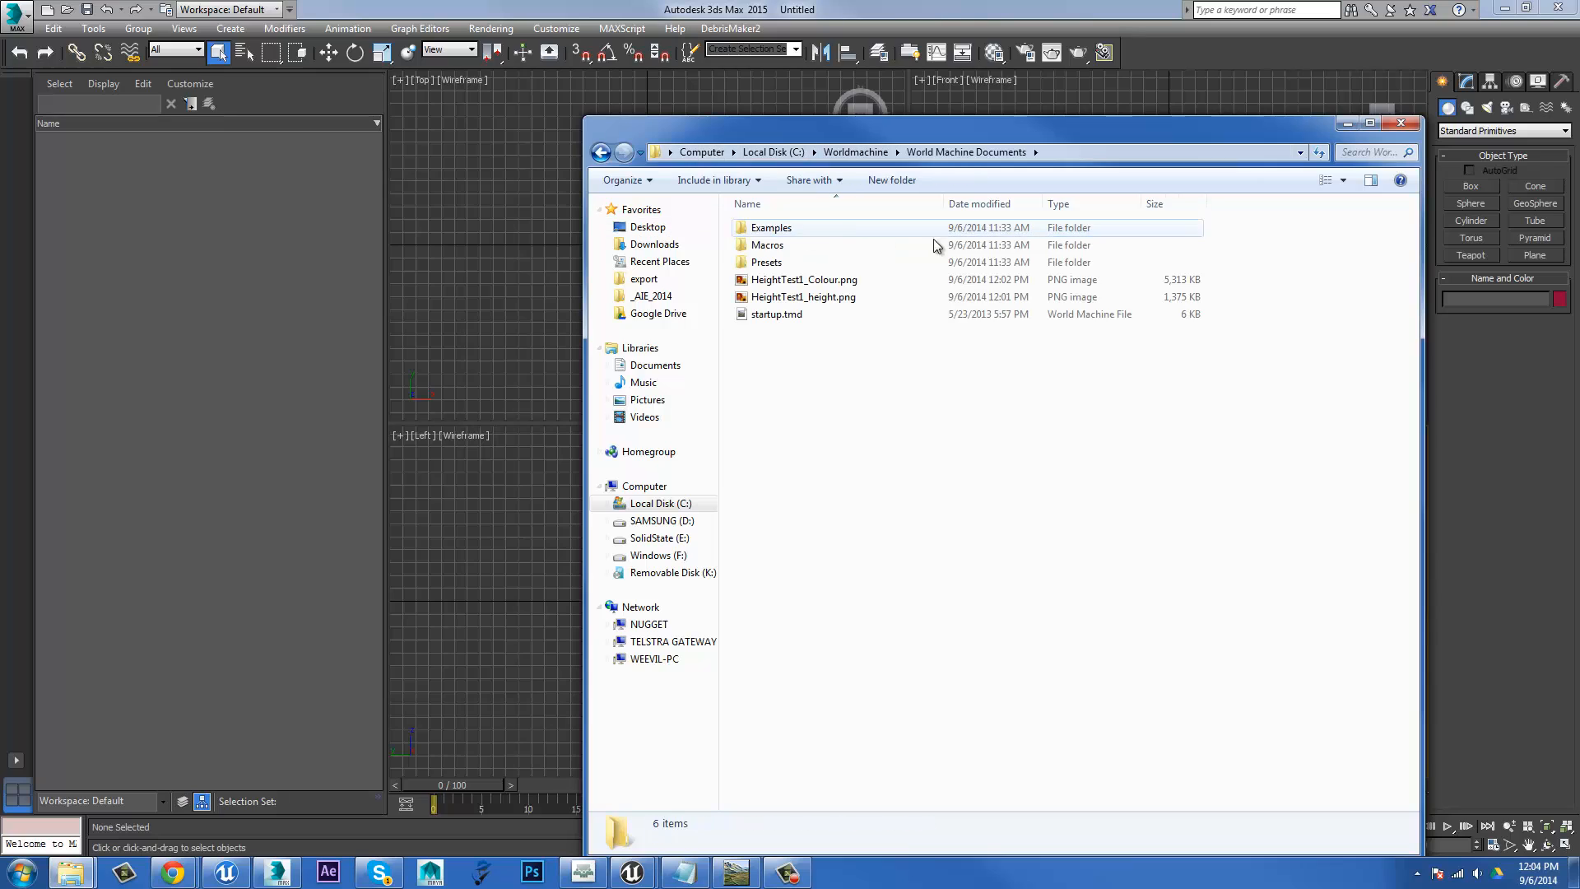
# Check the HeightTest1_Colour.png and HeightTest1_height.png files, and move the folder window out of the way.
pyautogui.click(804, 281)
pyautogui.click(803, 296)
pyautogui.click(813, 281)
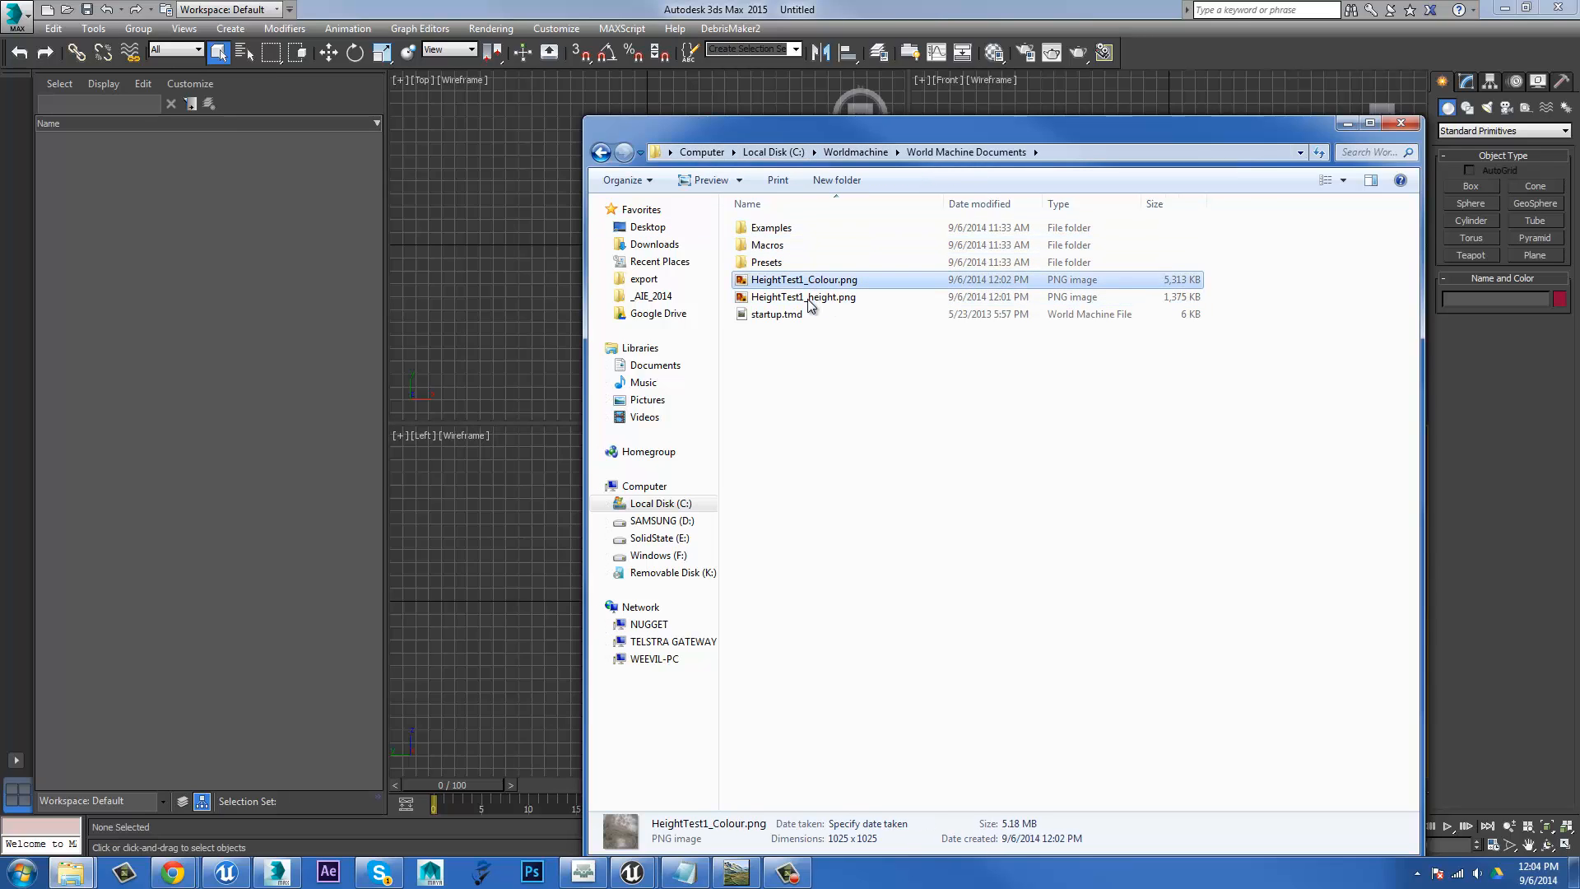
pyautogui.click(810, 299)
pyautogui.moveTo(846, 127); pyautogui.dragTo(1579, 113)
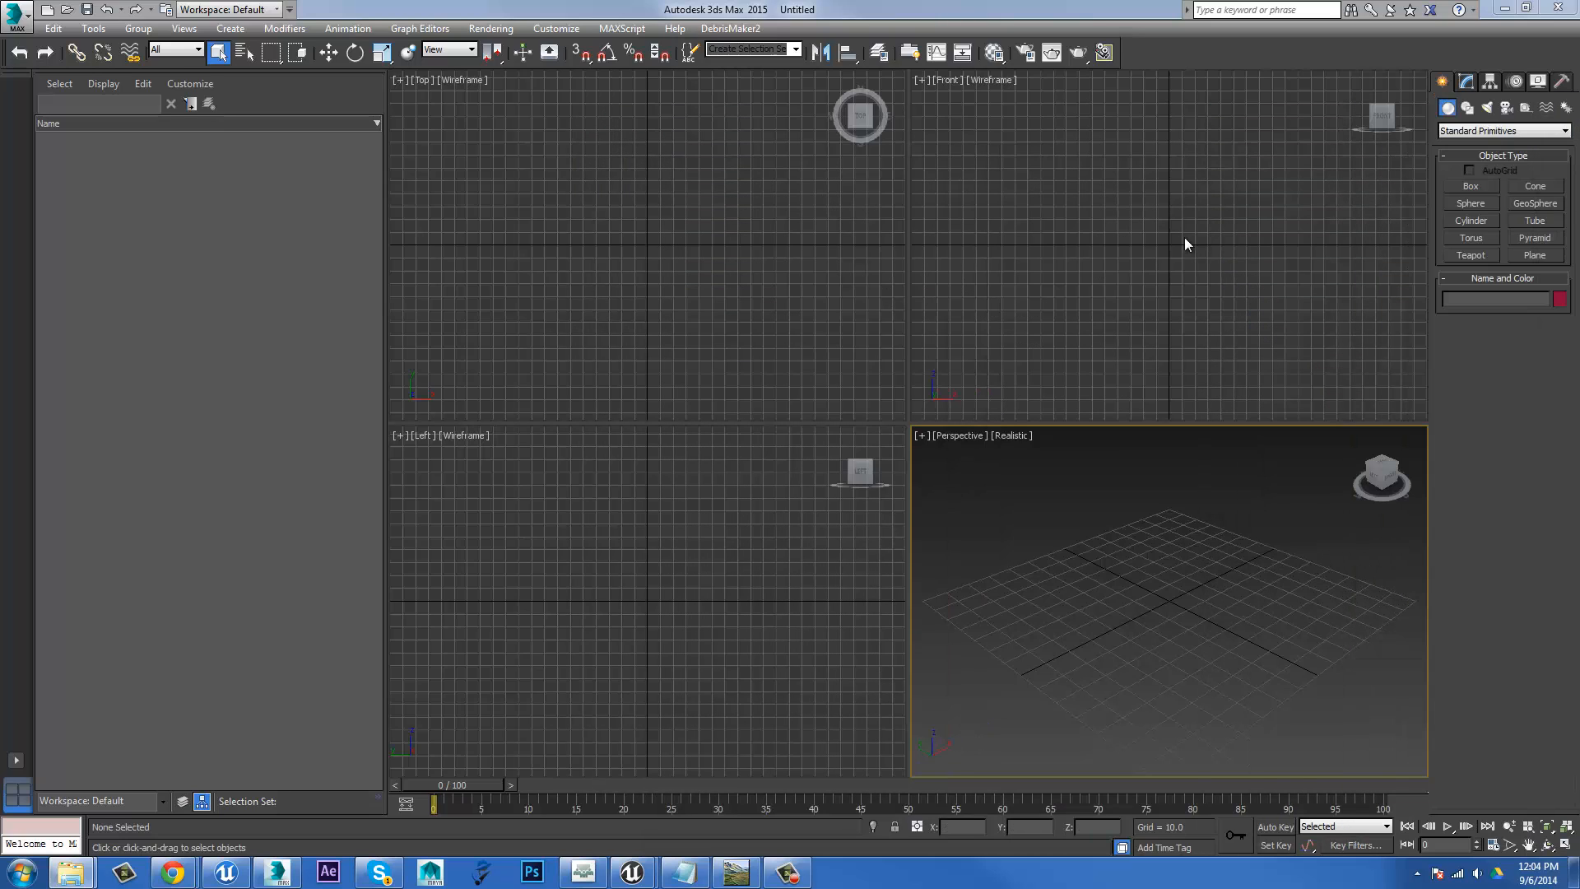
# Create a plane about 143 long by 122 wide in the perspective view and zero its X and Y position.
pyautogui.click(1534, 255)
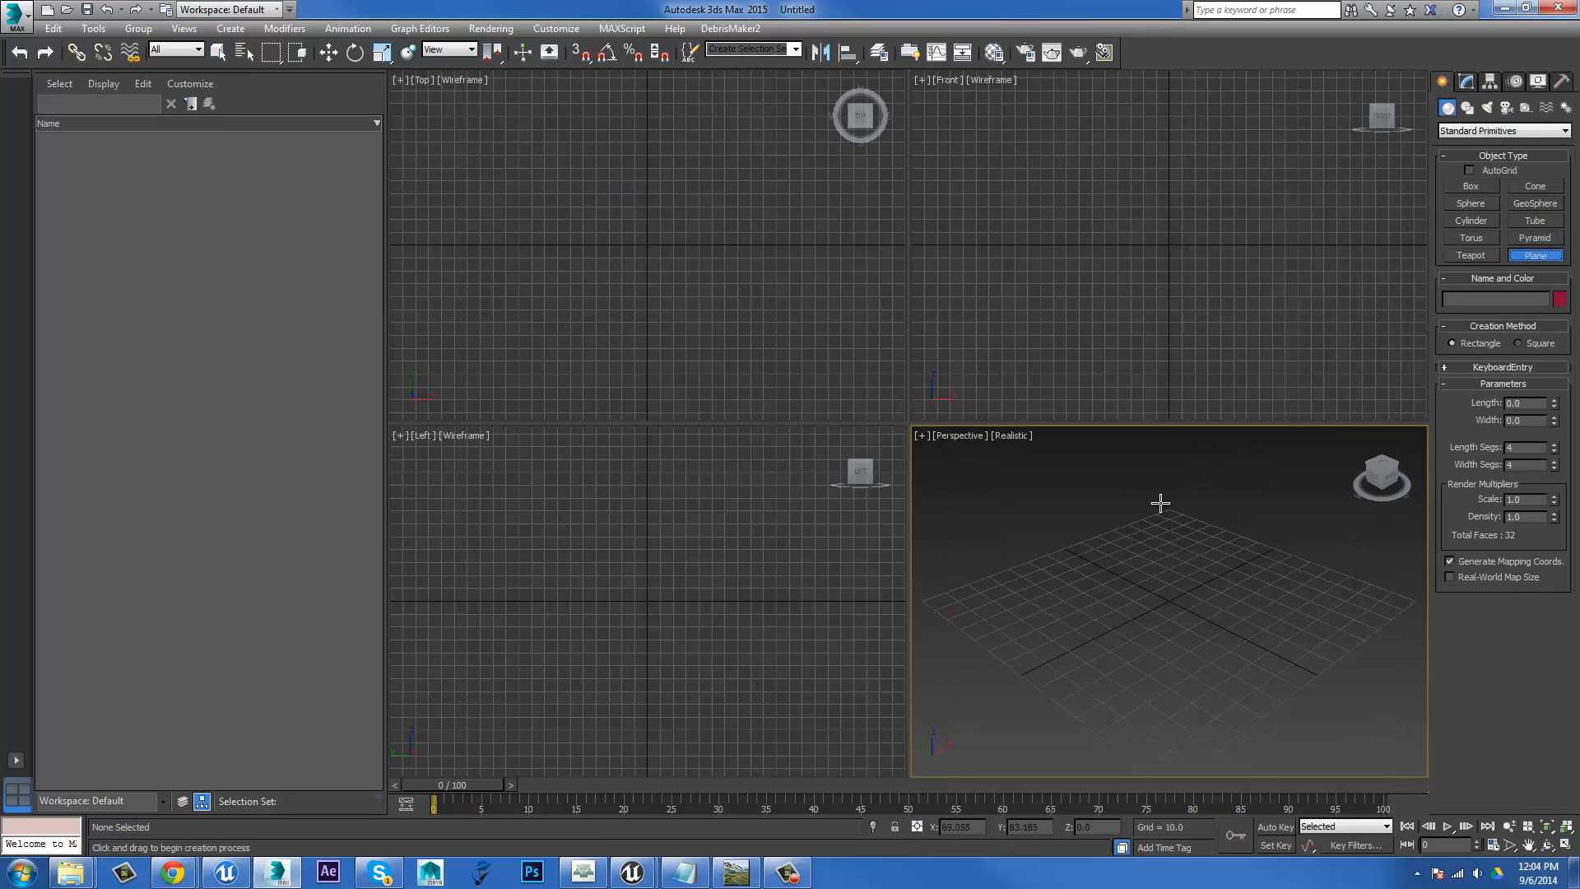
pyautogui.moveTo(1200, 738); pyautogui.dragTo(1160, 503)
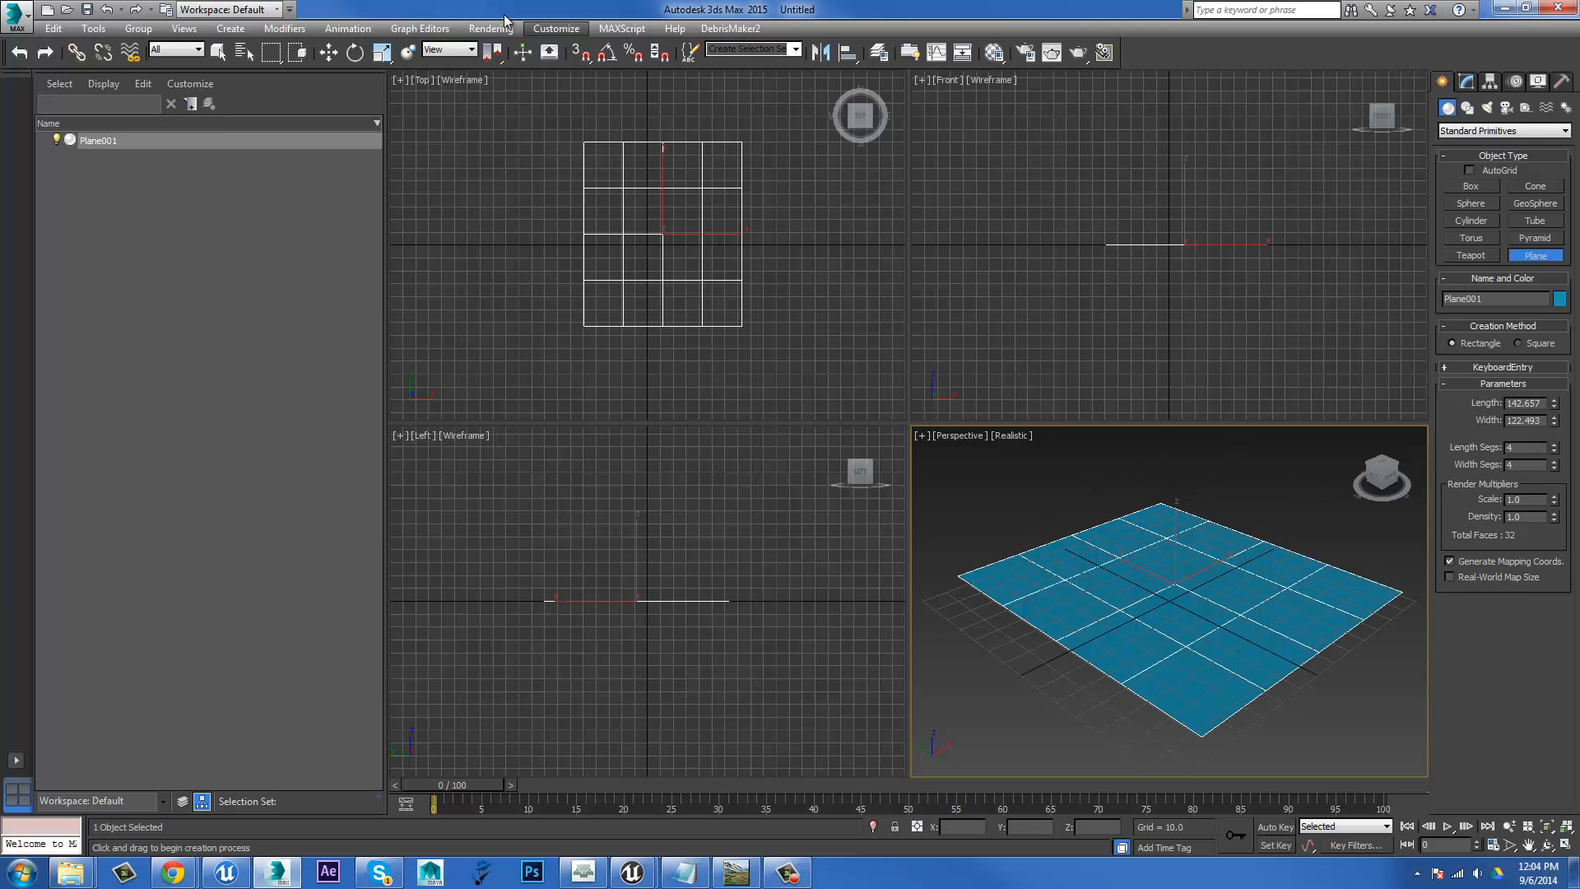
pyautogui.rightClick(328, 52)
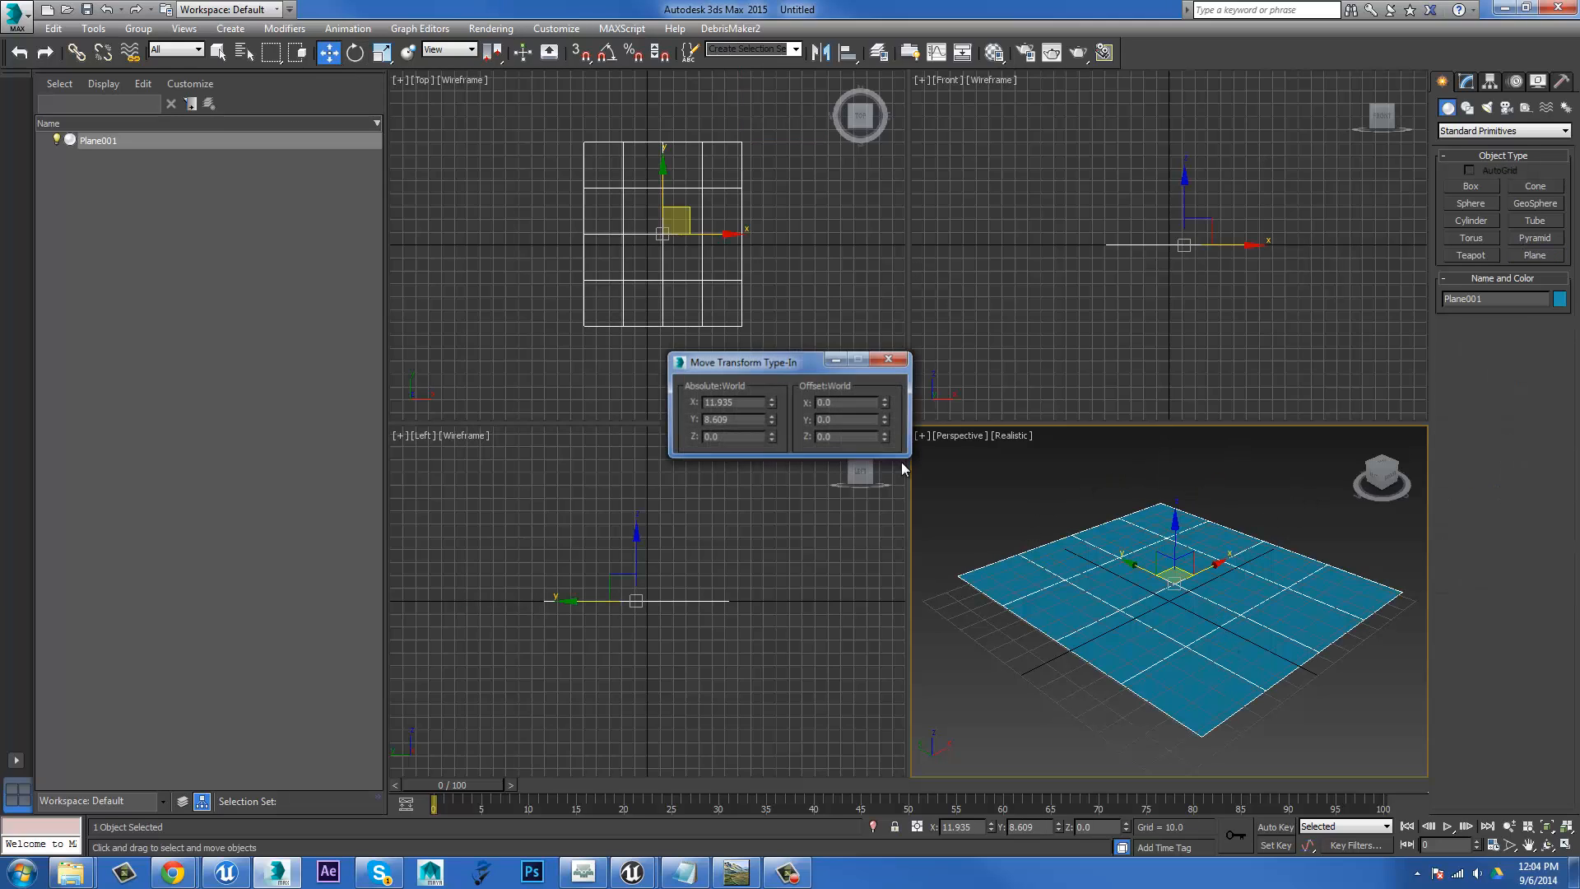
pyautogui.rightClick(771, 406)
pyautogui.rightClick(772, 419)
pyautogui.click(890, 357)
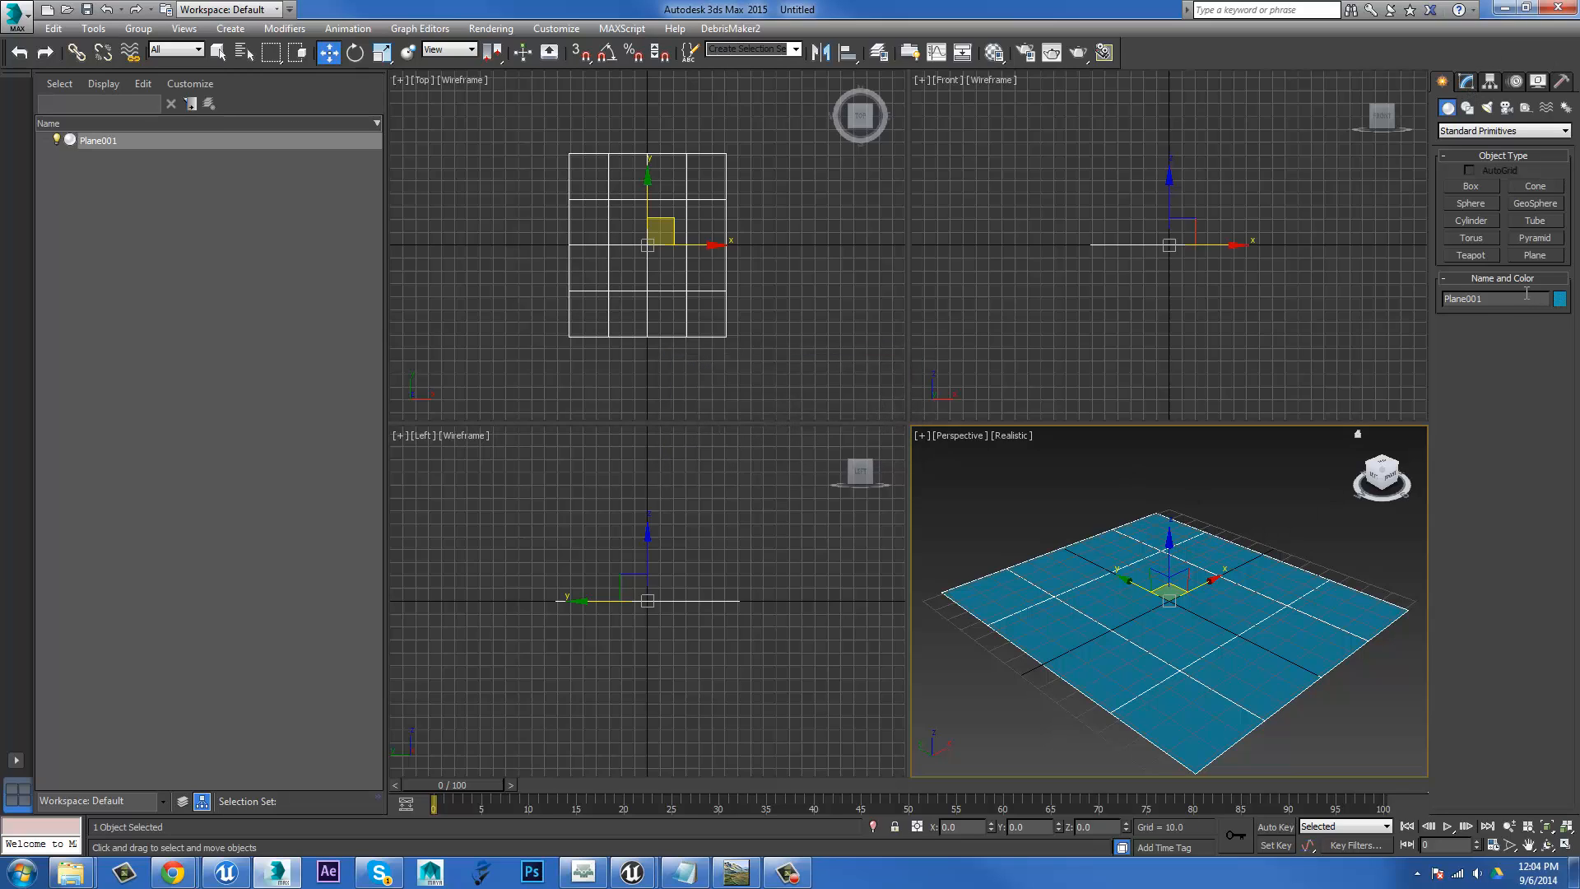
# Rename the plane to Terrain and show its creation parameters for modification.
pyautogui.moveTo(1526, 298); pyautogui.dragTo(933, 308)
pyautogui.write('Terrain')
pyautogui.press('Return')
pyautogui.click(1466, 82)
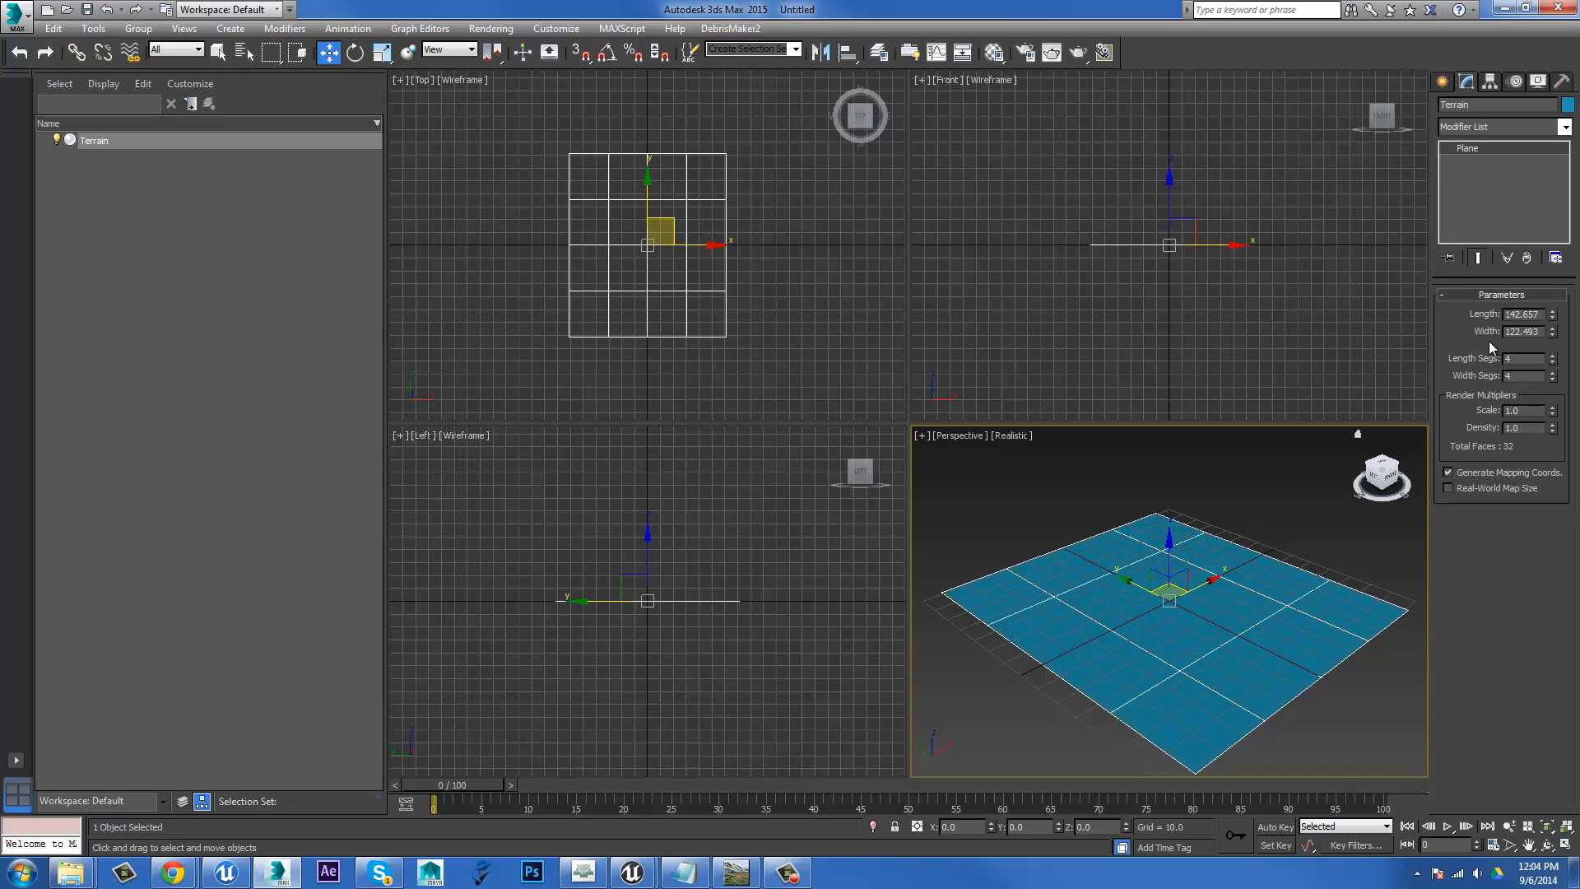
pyautogui.doubleClick(1537, 313)
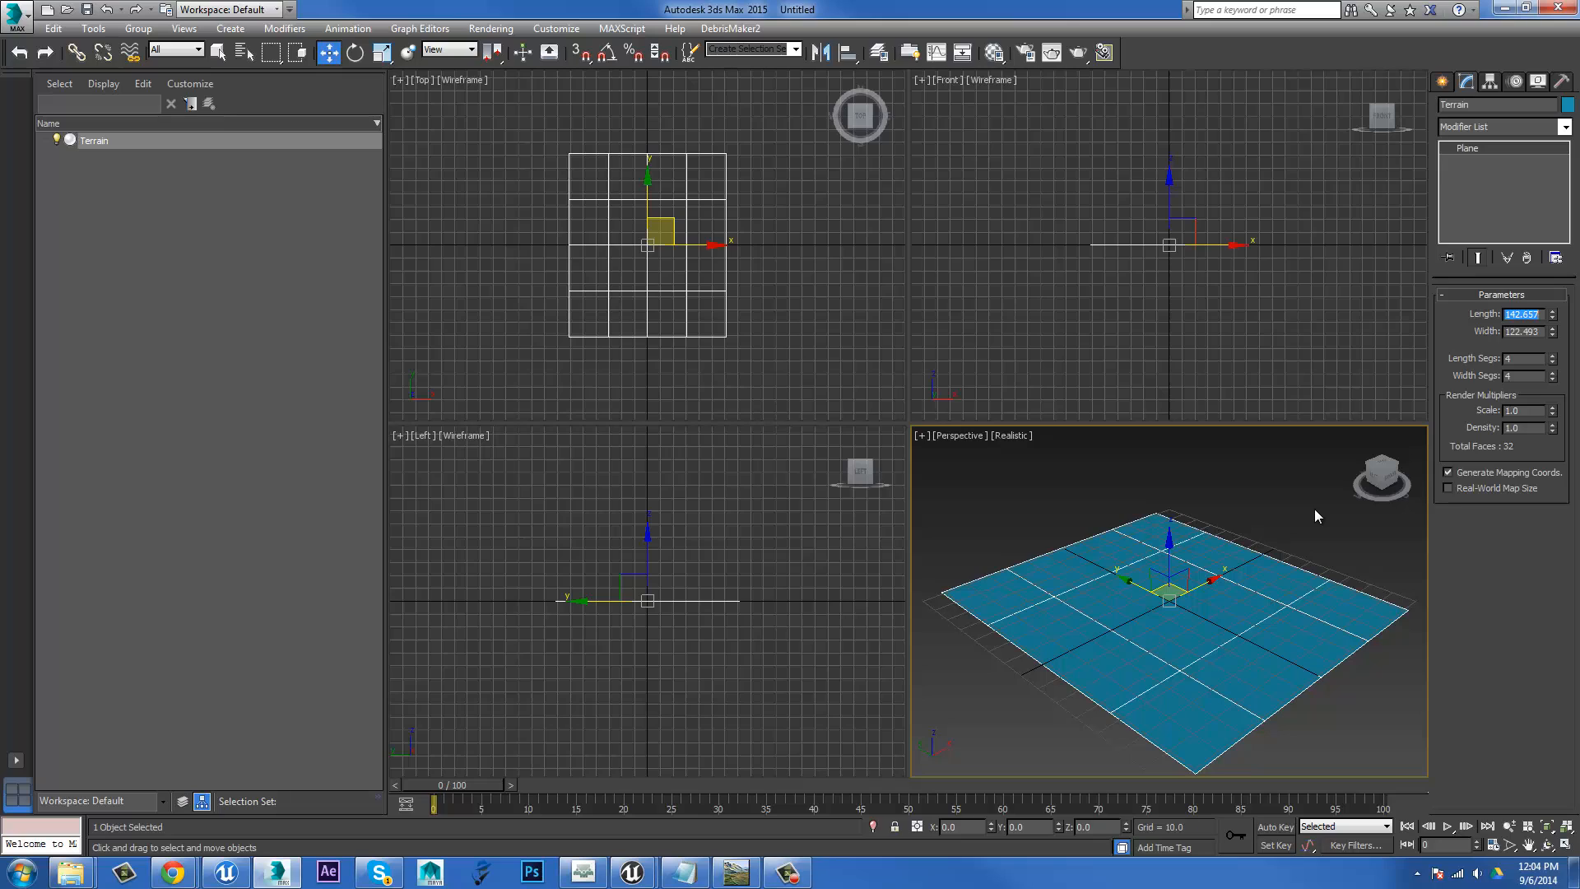
pyautogui.click(551, 29)
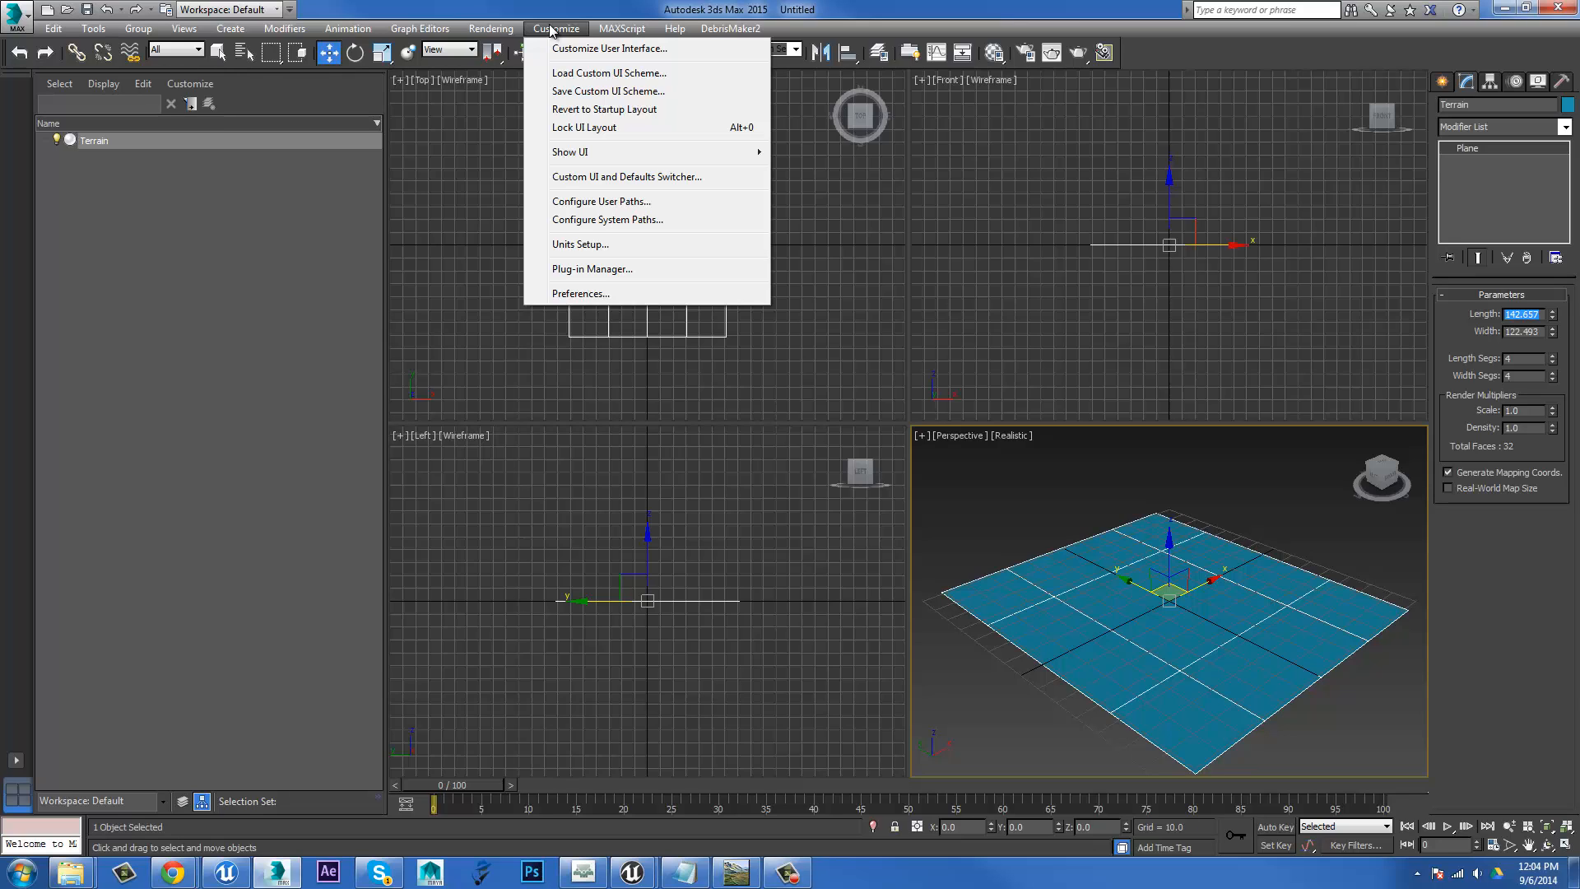
pyautogui.click(948, 4)
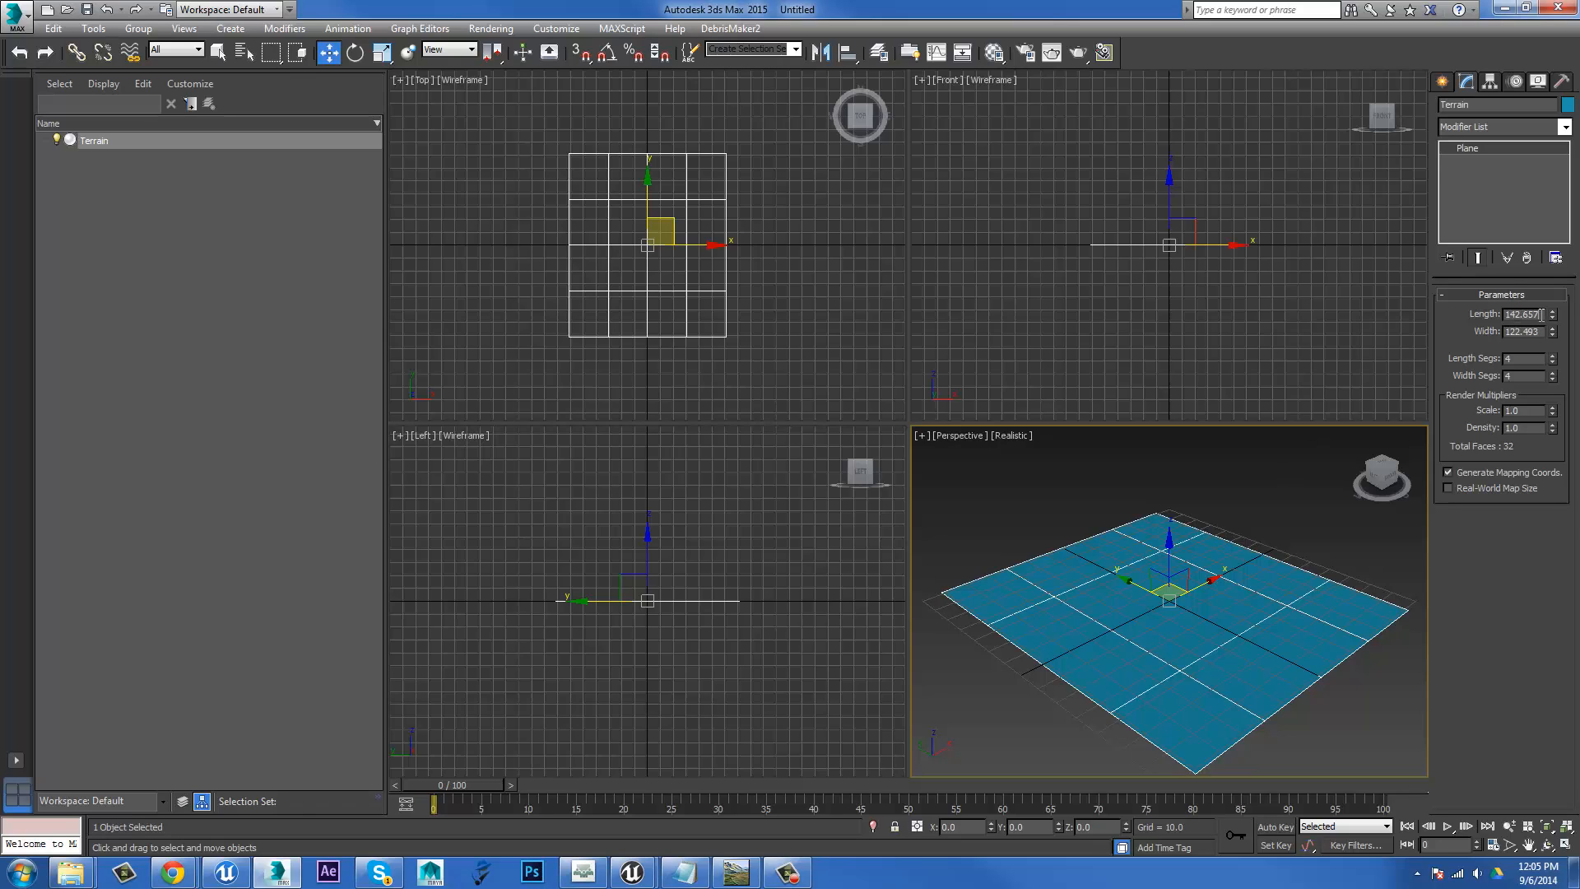
# Set the Terrain plane's length and width to 1024 each.
pyautogui.doubleClick(1530, 314)
pyautogui.write('1024')
pyautogui.press('Tab')
pyautogui.write('1024')
pyautogui.press('Tab')
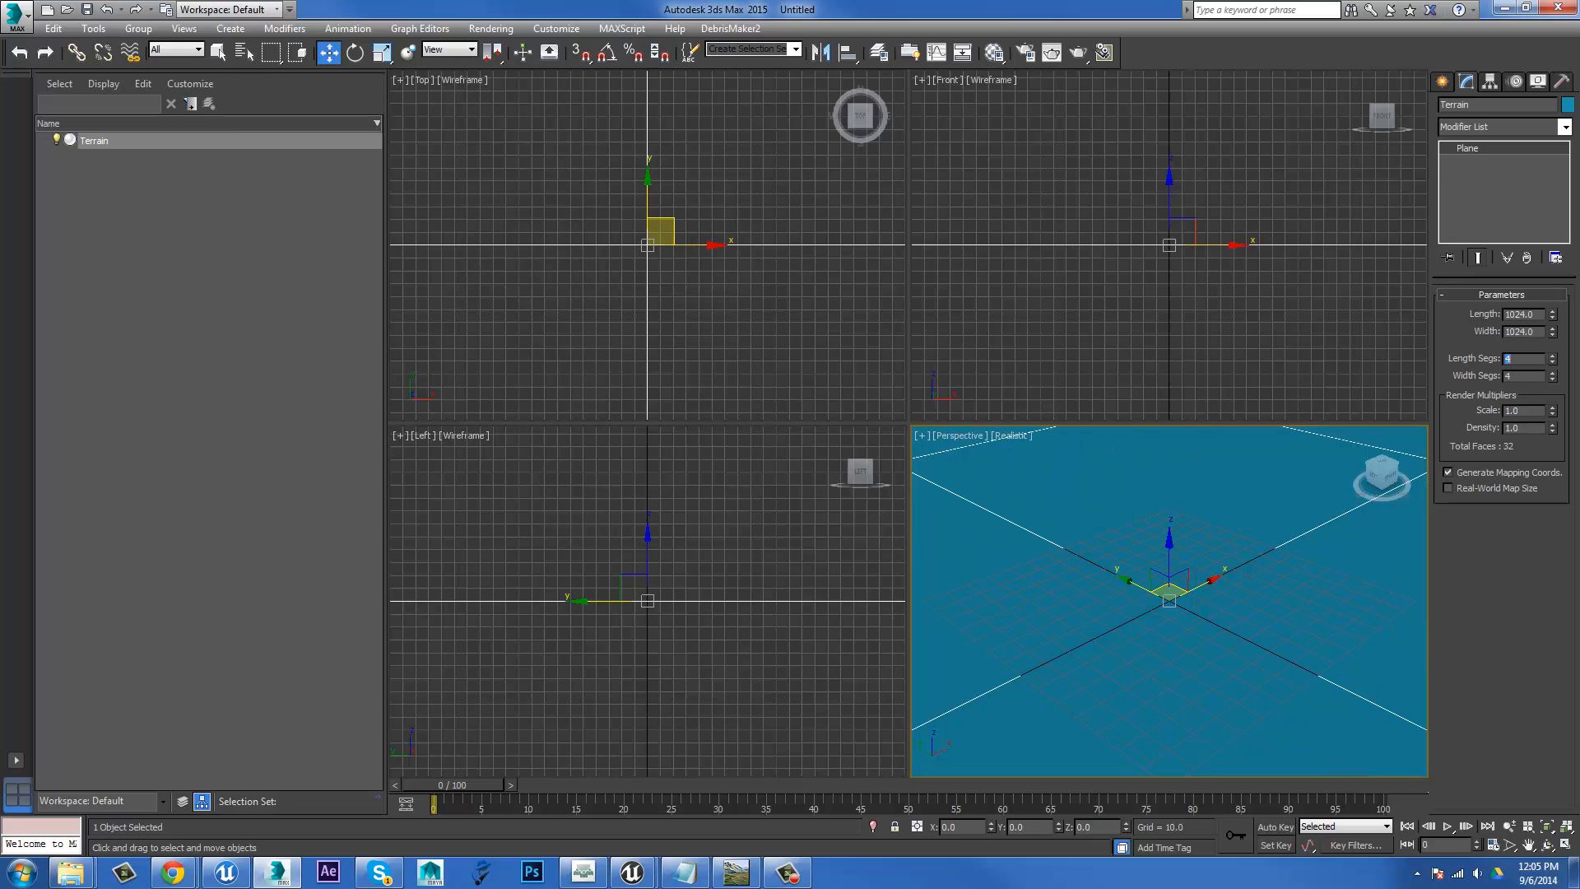
# Frame the enlarged Terrain plane in the perspective view and maximize that viewport.
pyautogui.scroll(-6, 1199, 518)
pyautogui.keyDown('alt'); pyautogui.moveTo(1199, 519); pyautogui.dragTo(1204, 601, button='middle'); pyautogui.keyUp('alt')
pyautogui.scroll(4, 1185, 531)
pyautogui.click(1565, 844)
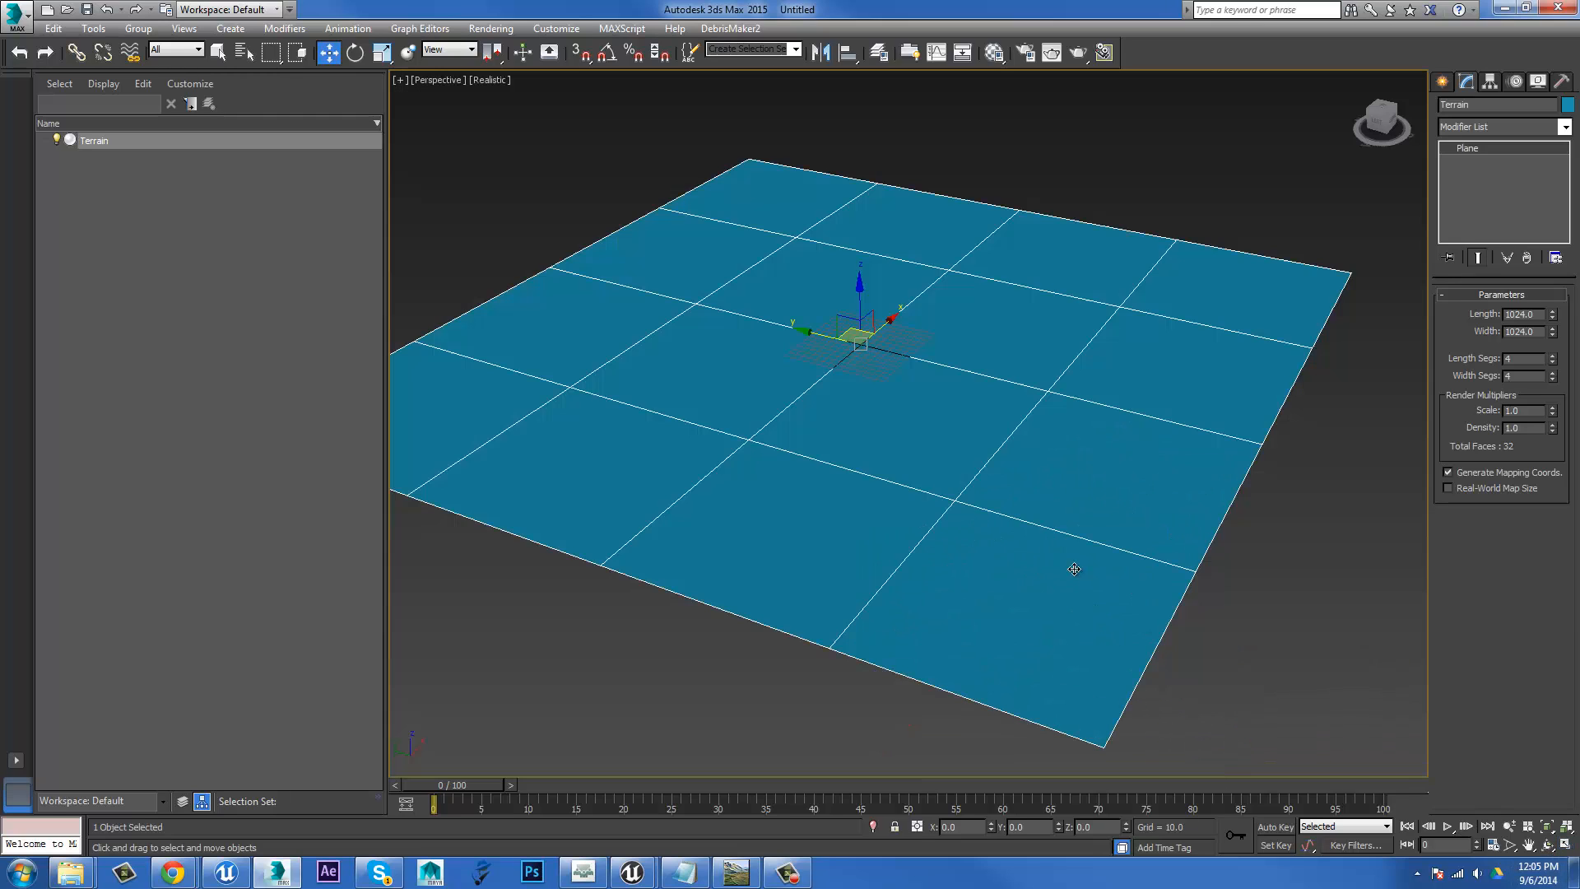
pyautogui.keyDown('alt'); pyautogui.moveTo(958, 512); pyautogui.dragTo(924, 522, button='middle'); pyautogui.keyUp('alt')
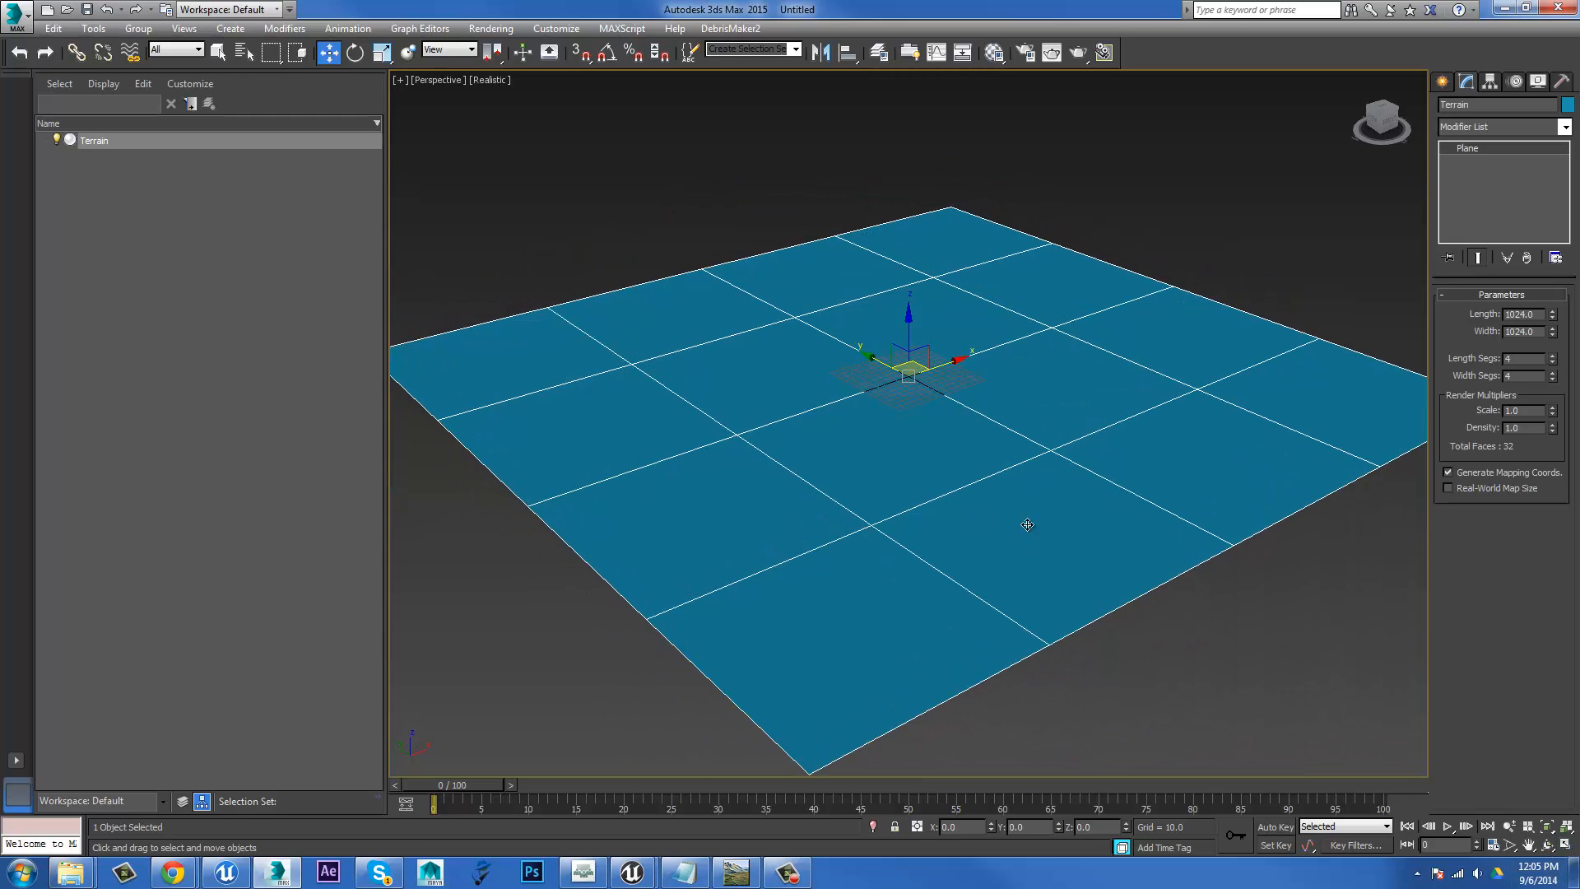
# Open the Material Editor and apply the 01 - Default material to the Terrain plane.
pyautogui.click(995, 52)
pyautogui.moveTo(983, 125); pyautogui.dragTo(1136, 133)
pyautogui.moveTo(1035, 190); pyautogui.dragTo(863, 249)
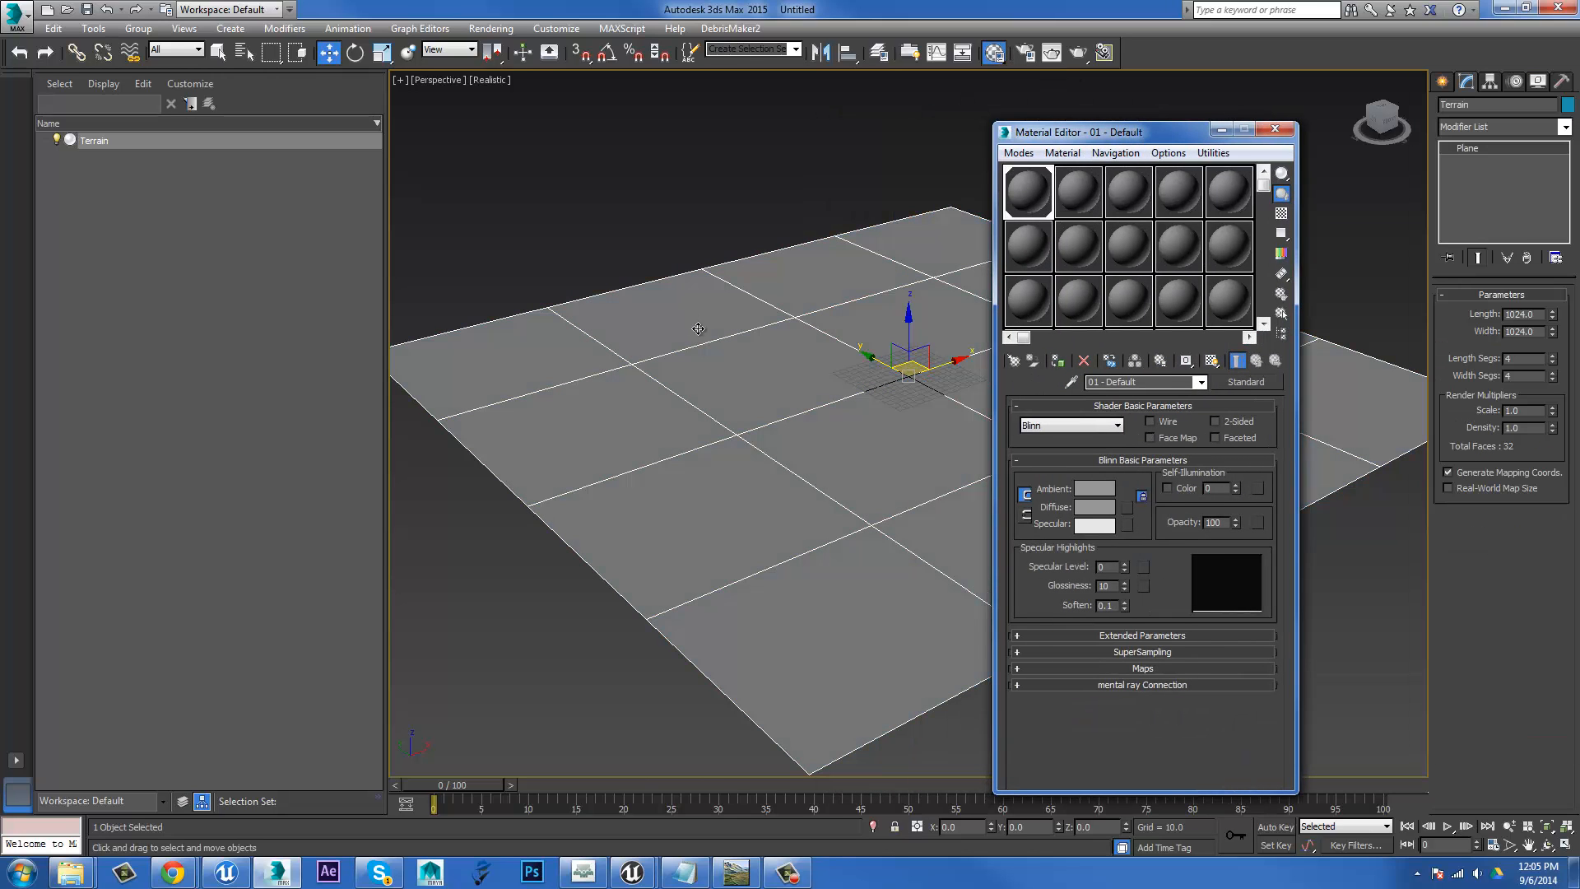
# Assign HeightTest1_Colour.png as the material's Diffuse Color map and HeightTest1_height.png as its Bump map, with the Bump map disabled.
pyautogui.click(1150, 670)
pyautogui.hotkey('alt', 'Tab')
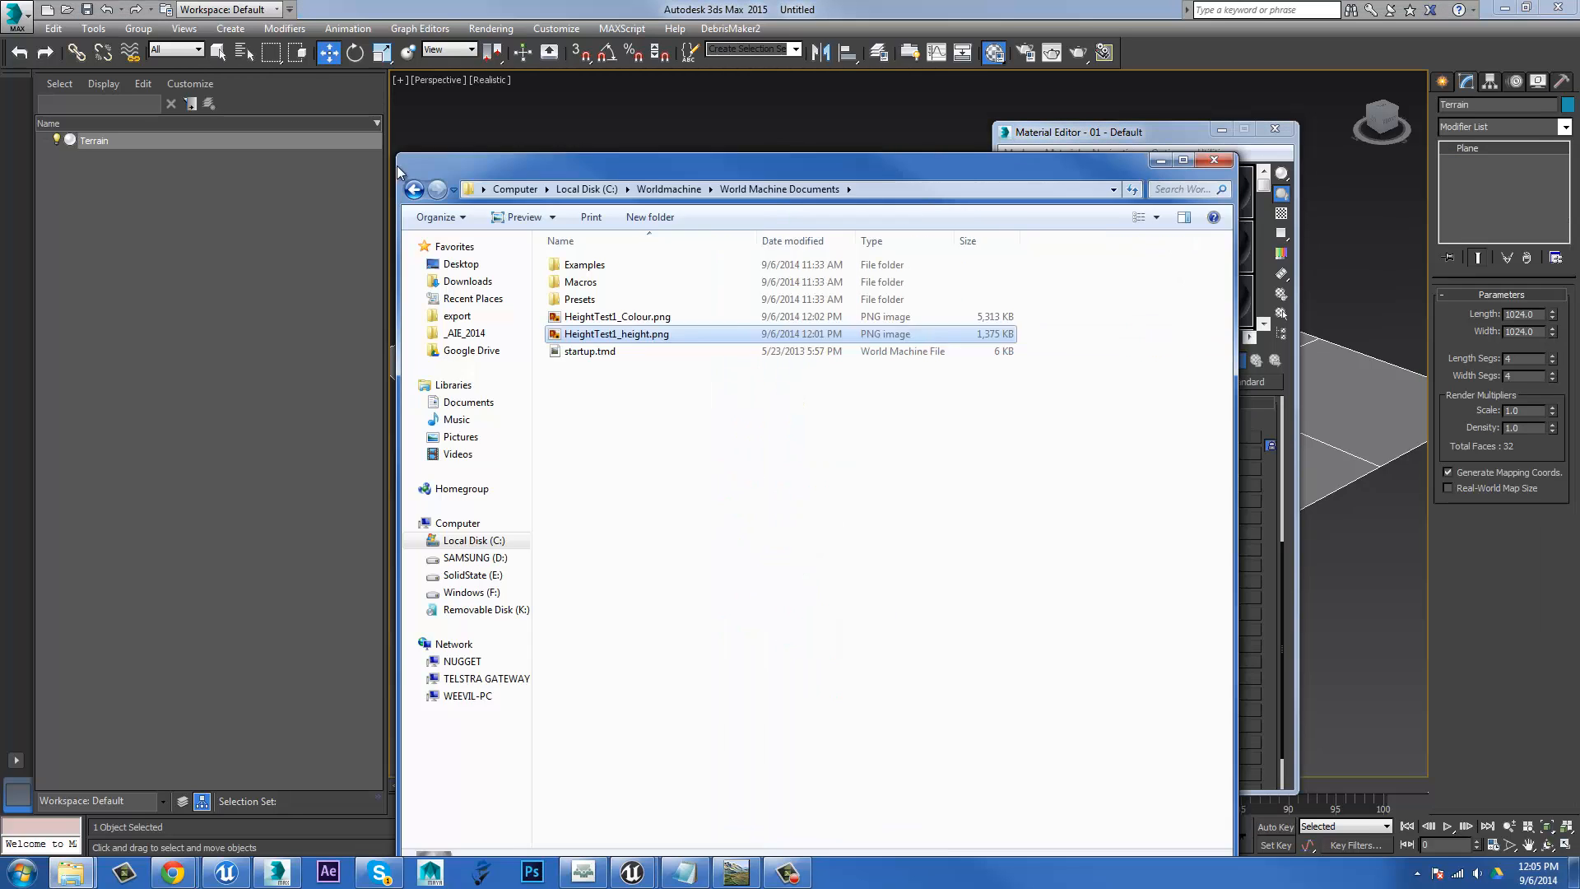
pyautogui.moveTo(591, 166); pyautogui.dragTo(222, 97)
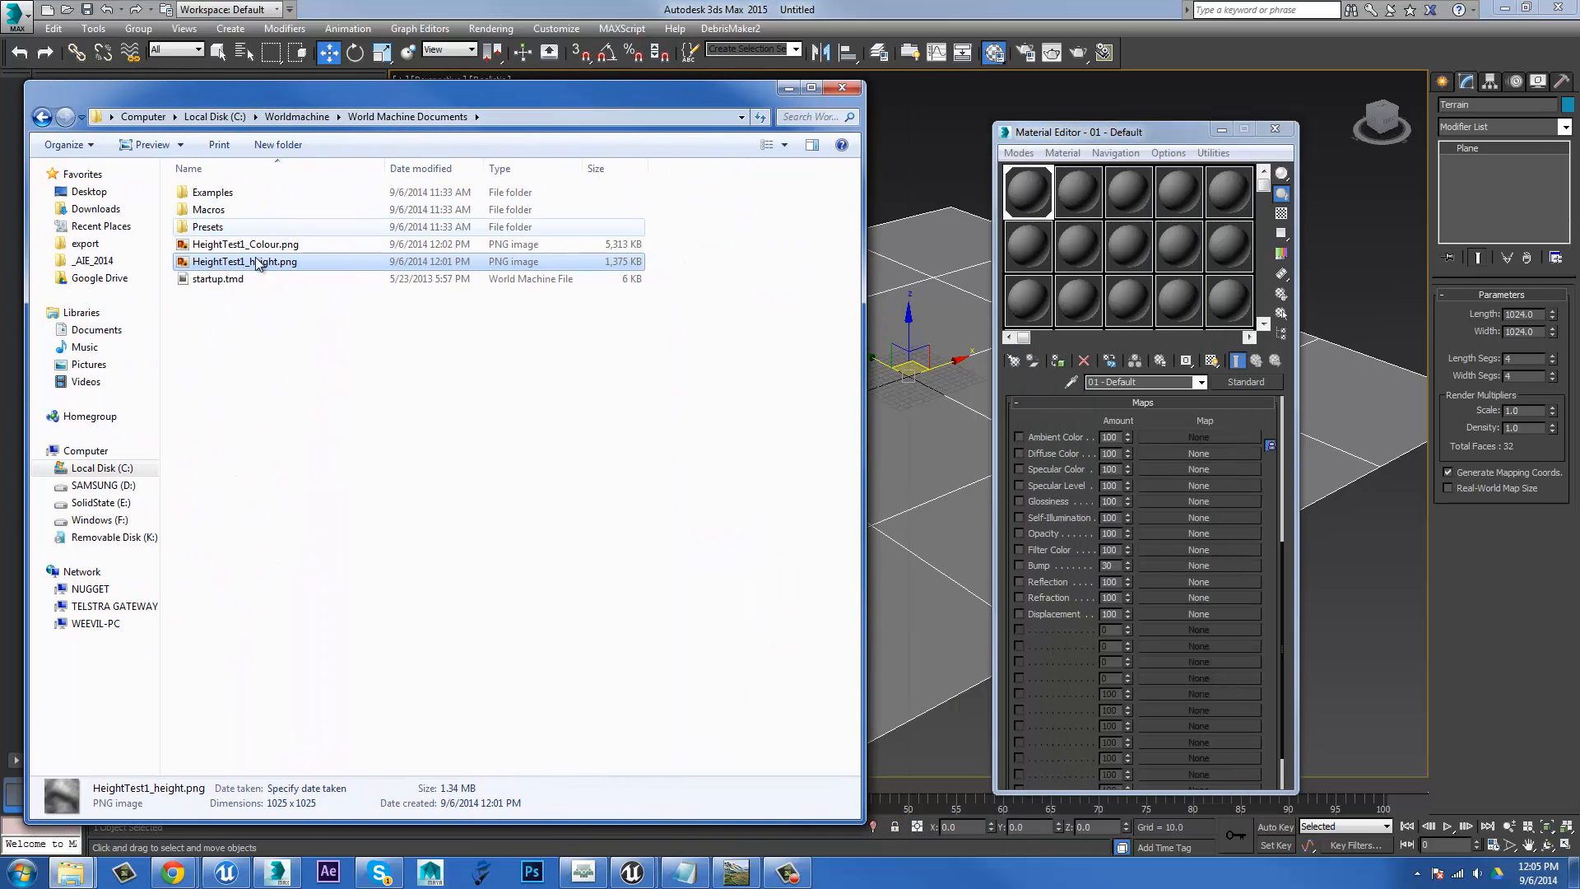
pyautogui.click(213, 246)
pyautogui.moveTo(214, 247); pyautogui.dragTo(1153, 453)
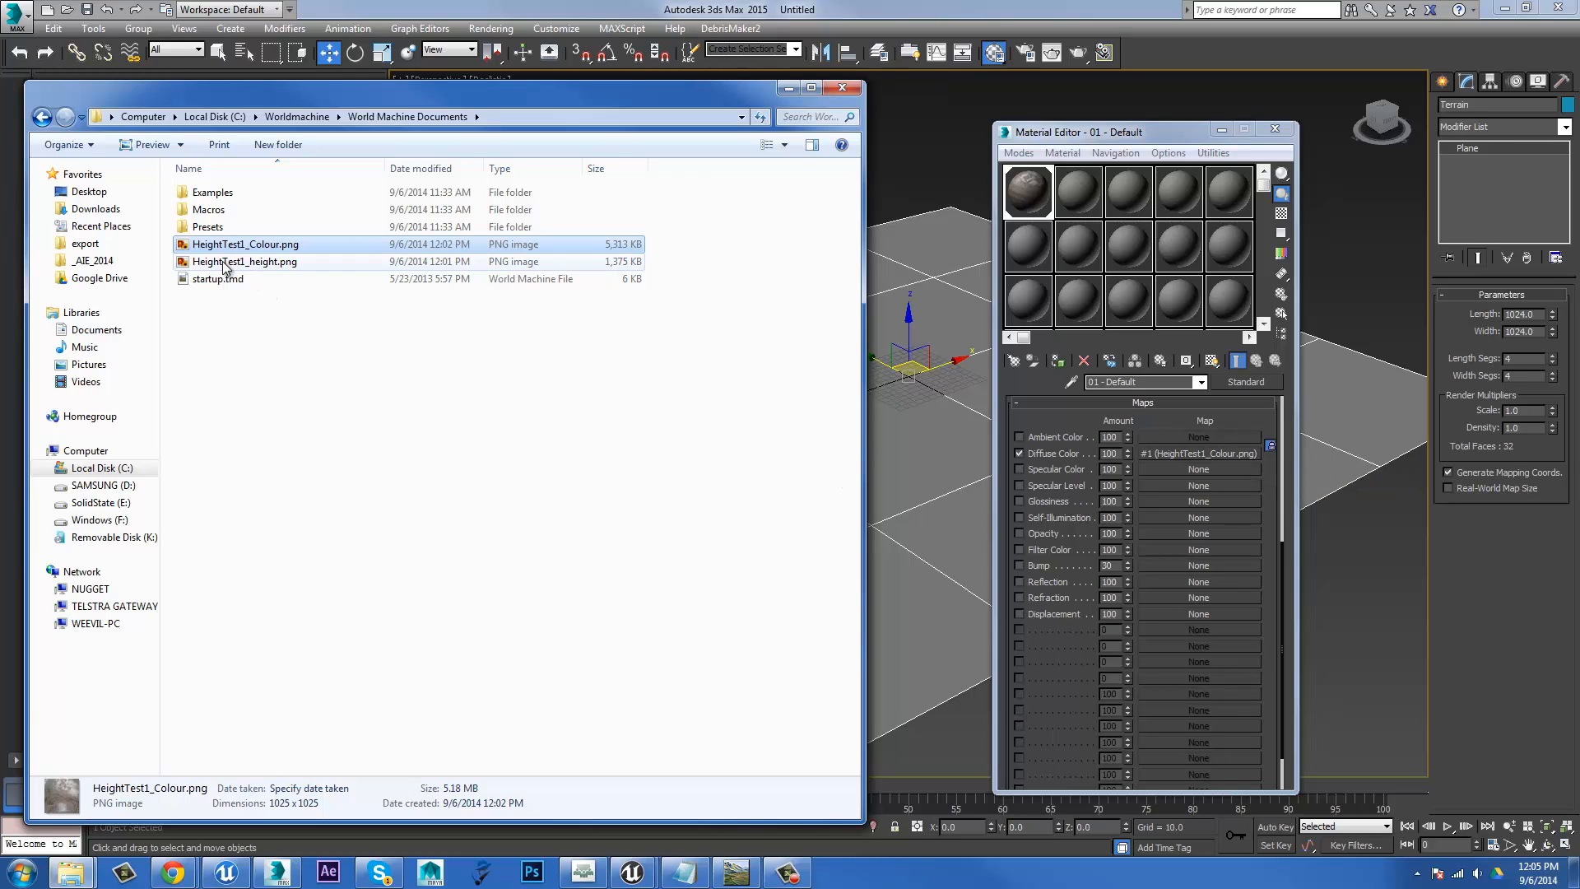
pyautogui.moveTo(211, 265); pyautogui.dragTo(1160, 566)
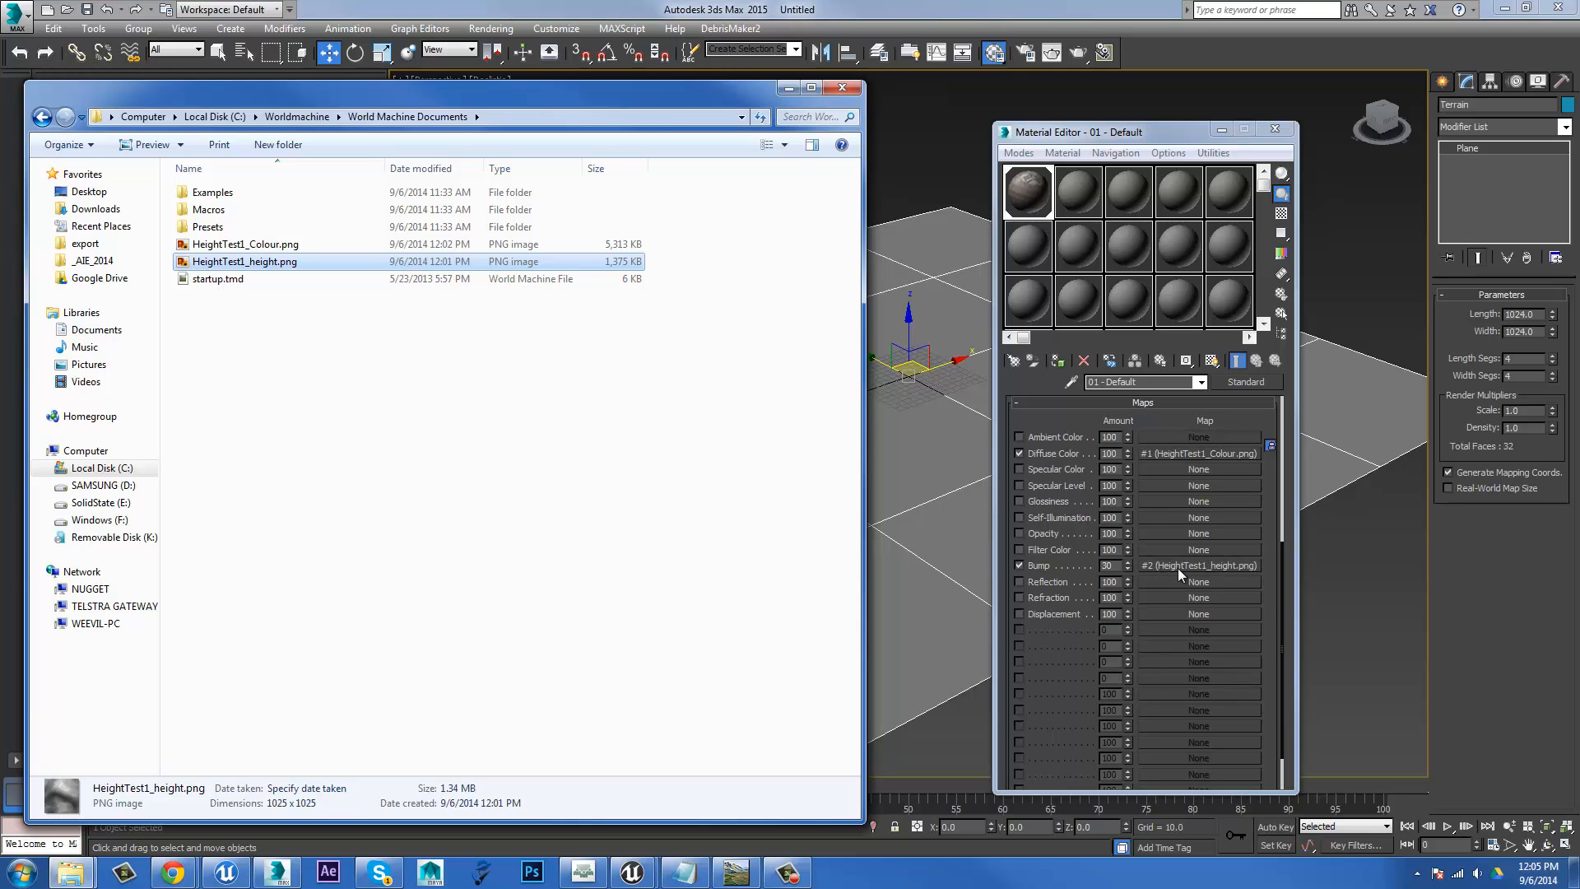
pyautogui.click(1035, 564)
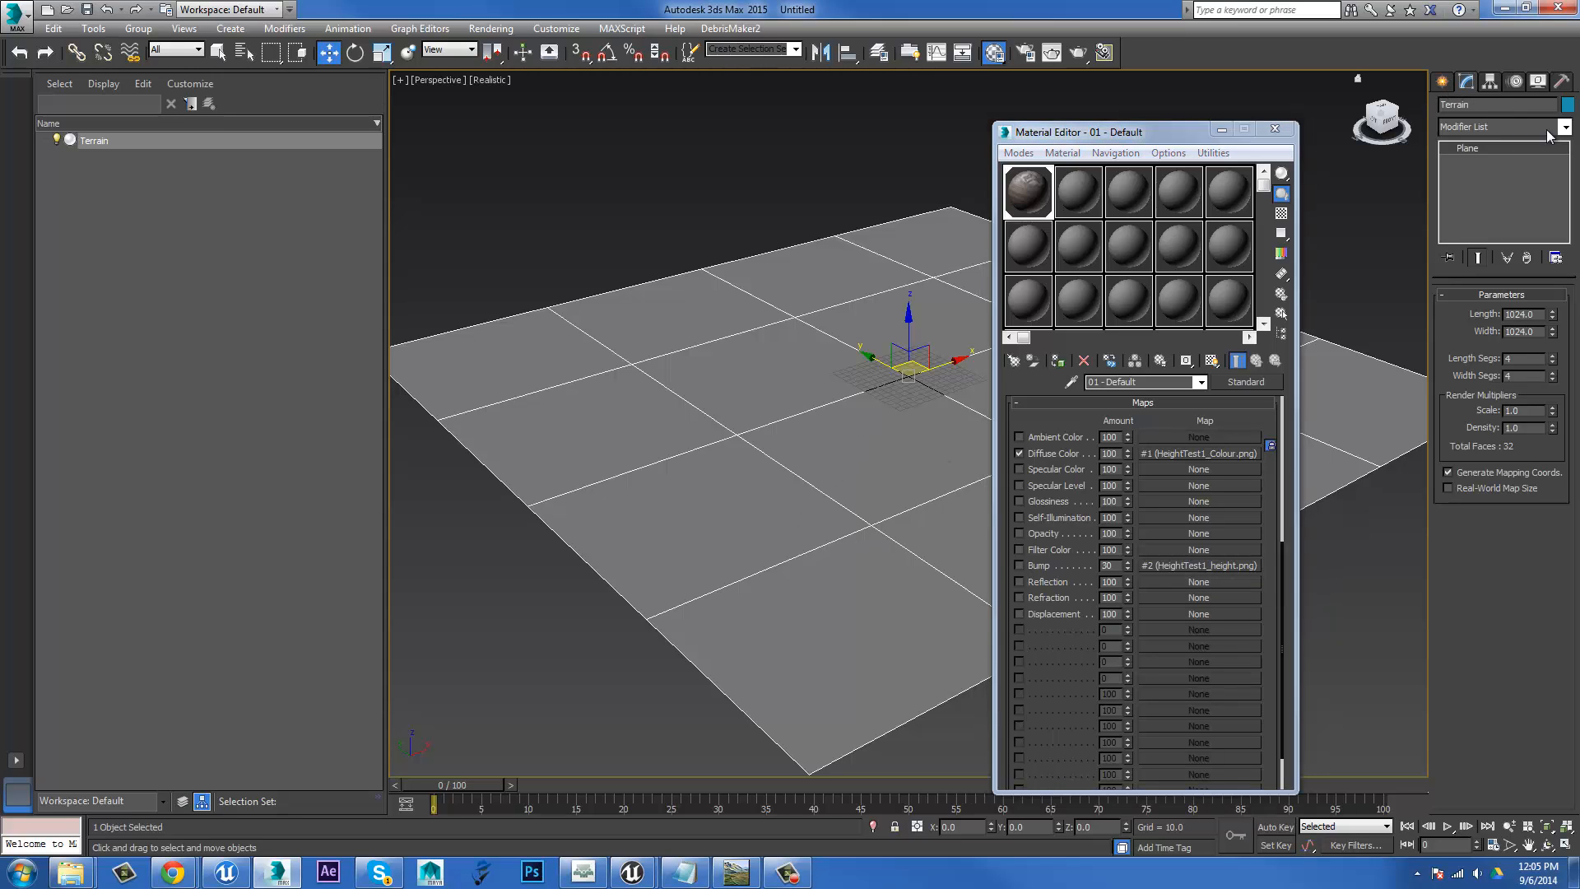
# Add a Displace modifier to the Terrain plane.
pyautogui.click(1485, 126)
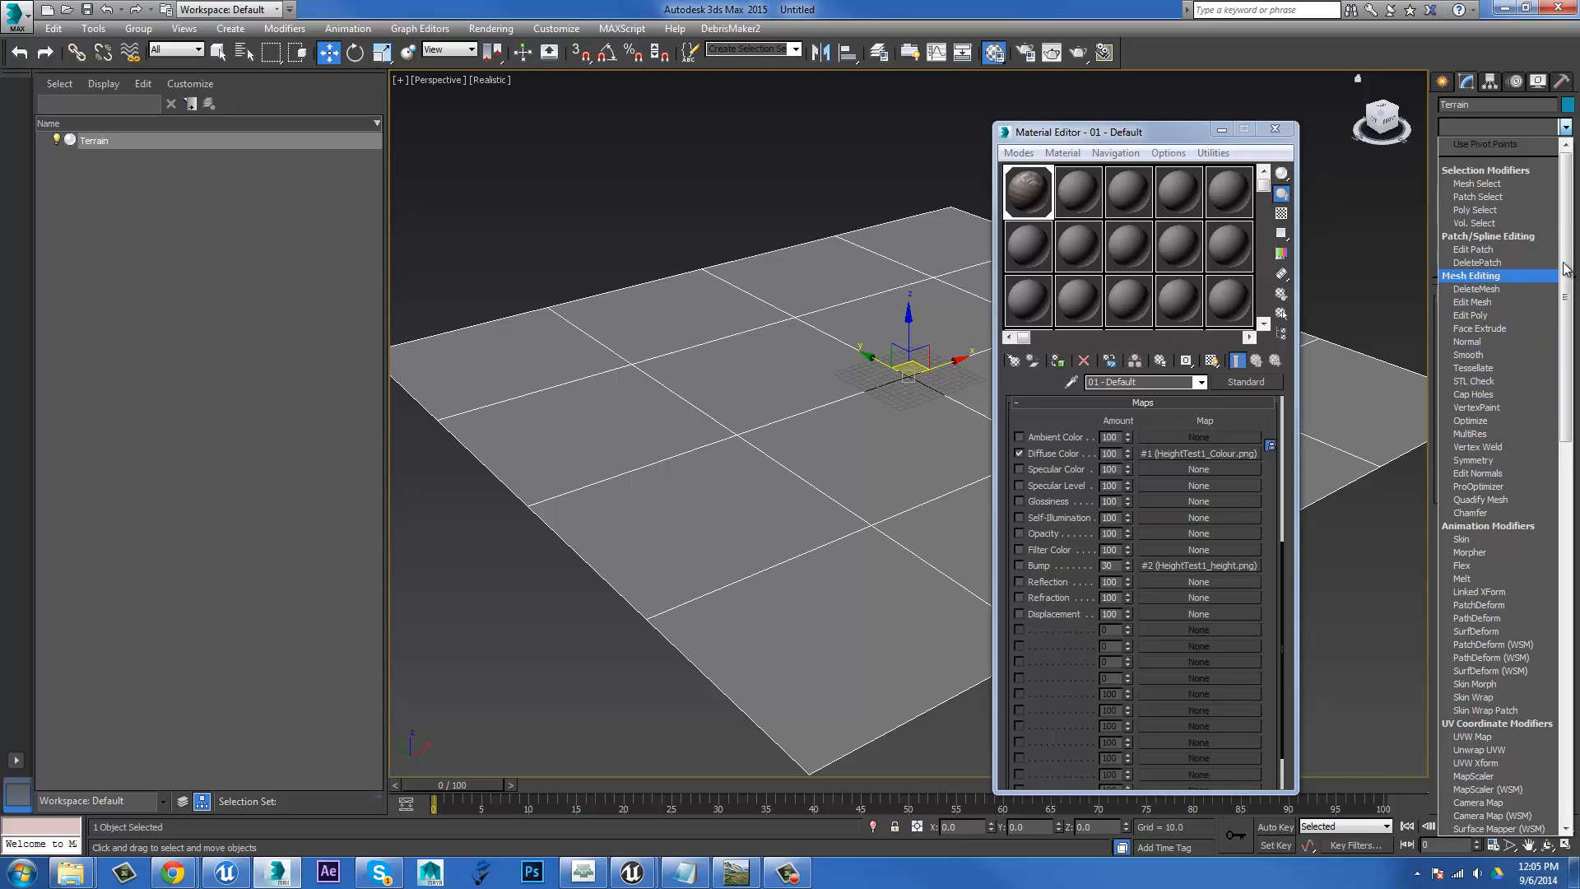
pyautogui.scroll(-3, 1567, 323)
pyautogui.moveTo(1568, 323); pyautogui.dragTo(1566, 130)
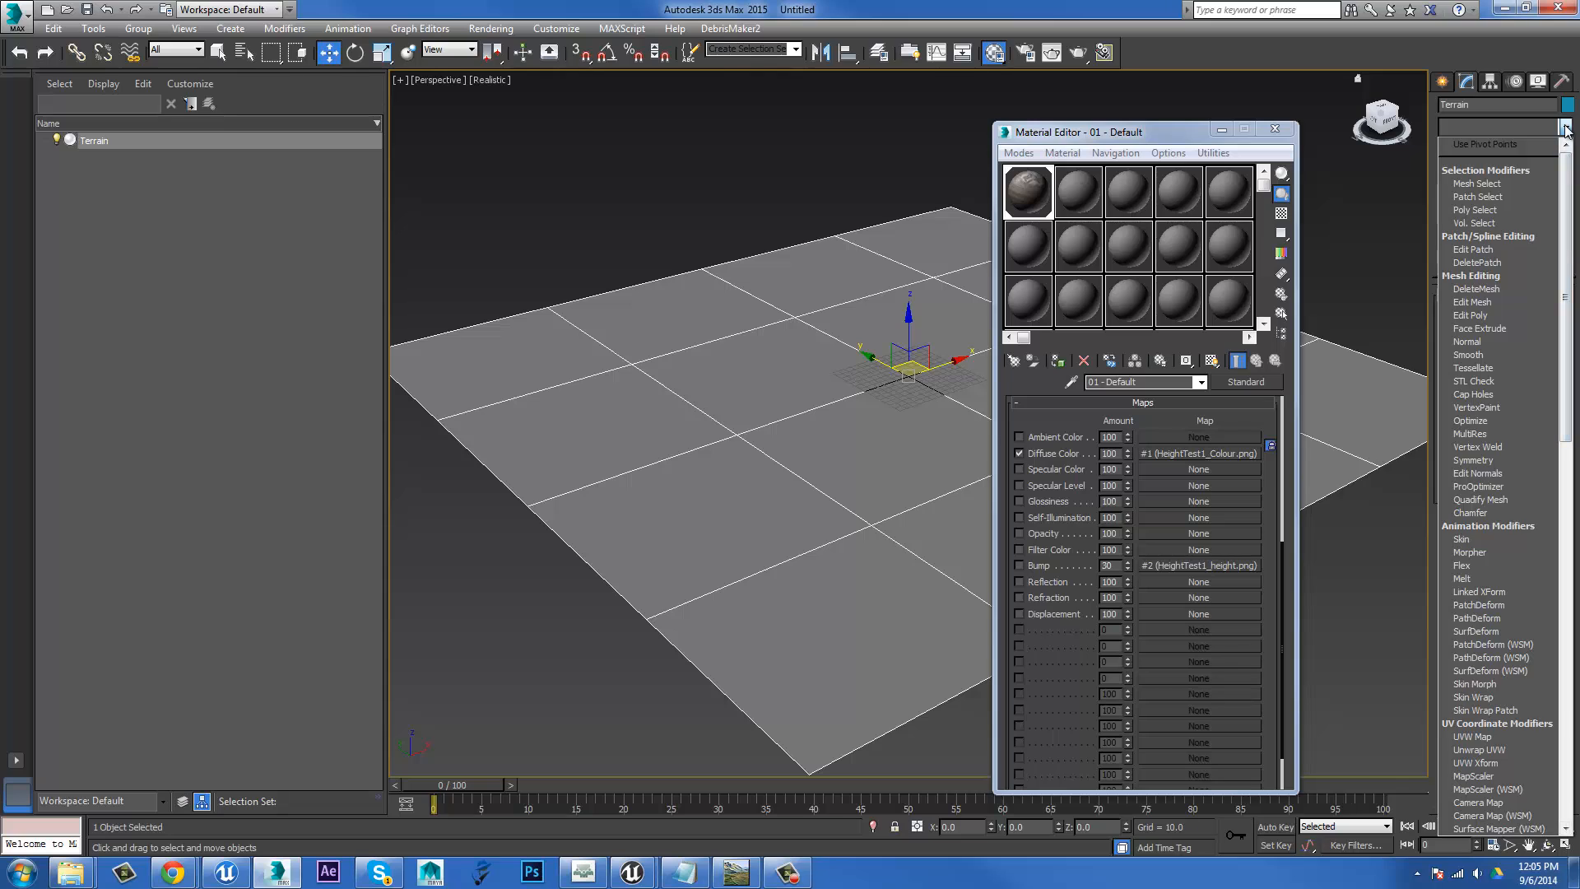
pyautogui.rightClick(1562, 127)
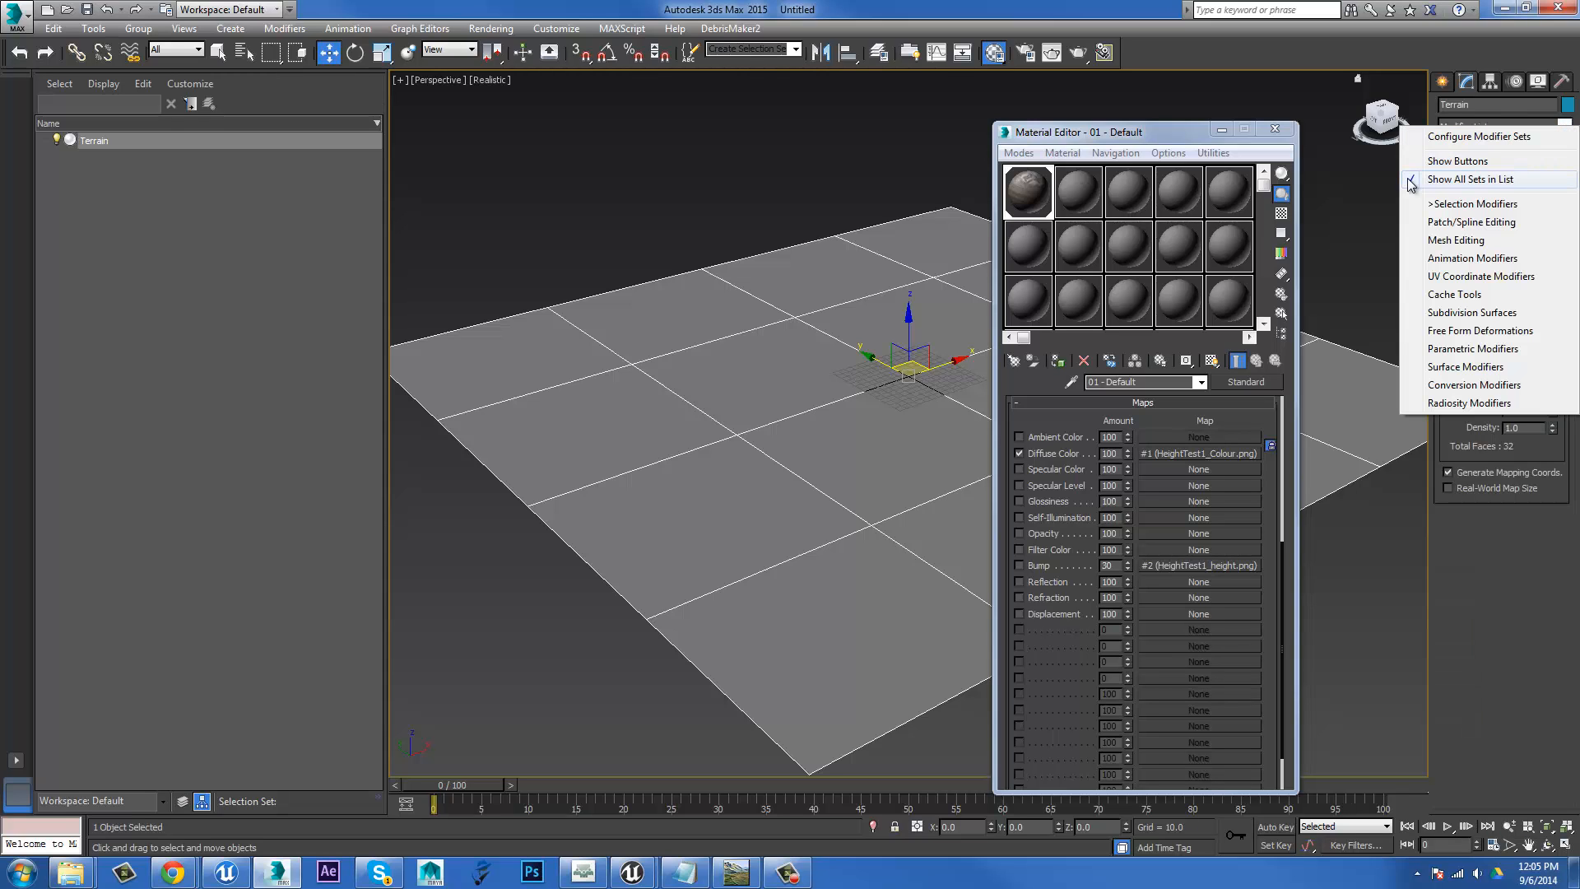
pyautogui.click(1494, 101)
pyautogui.click(1563, 127)
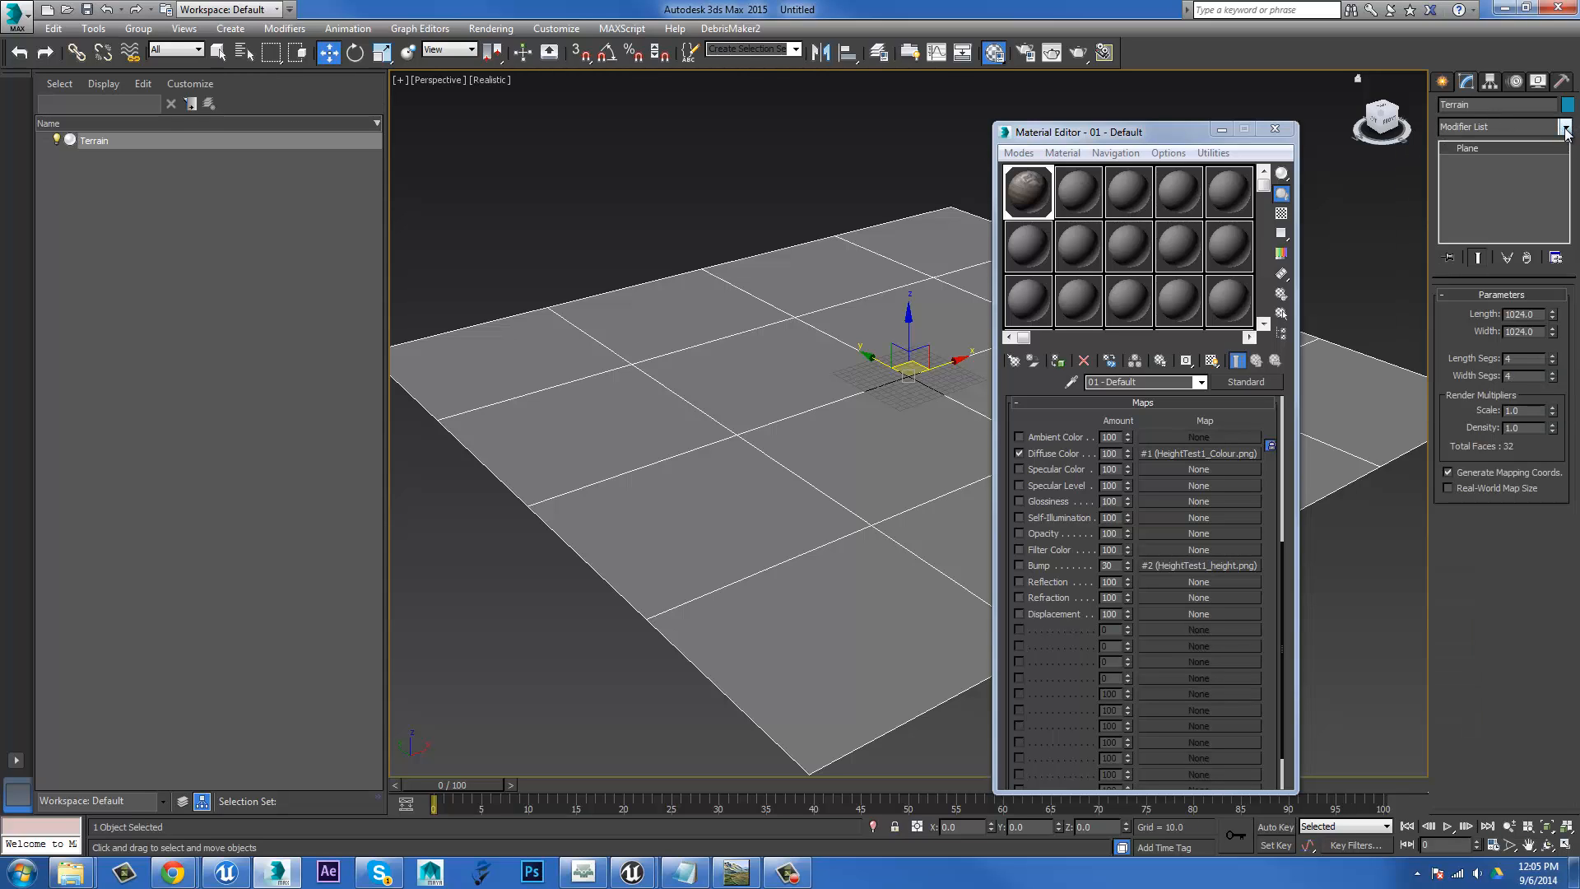
pyautogui.moveTo(1566, 186); pyautogui.dragTo(1564, 524)
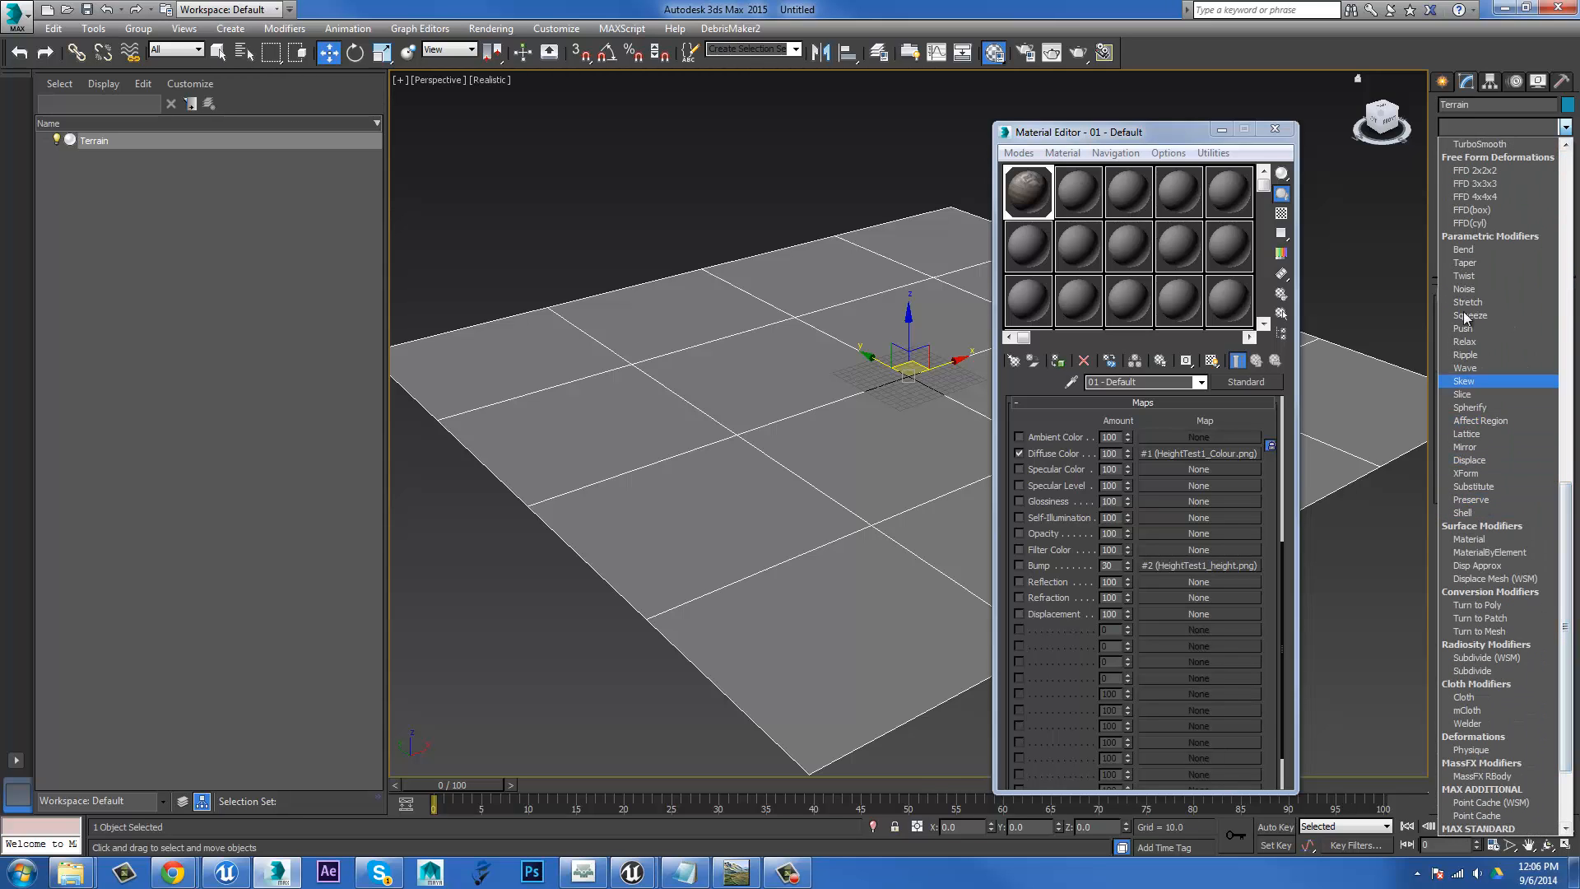
pyautogui.click(1469, 460)
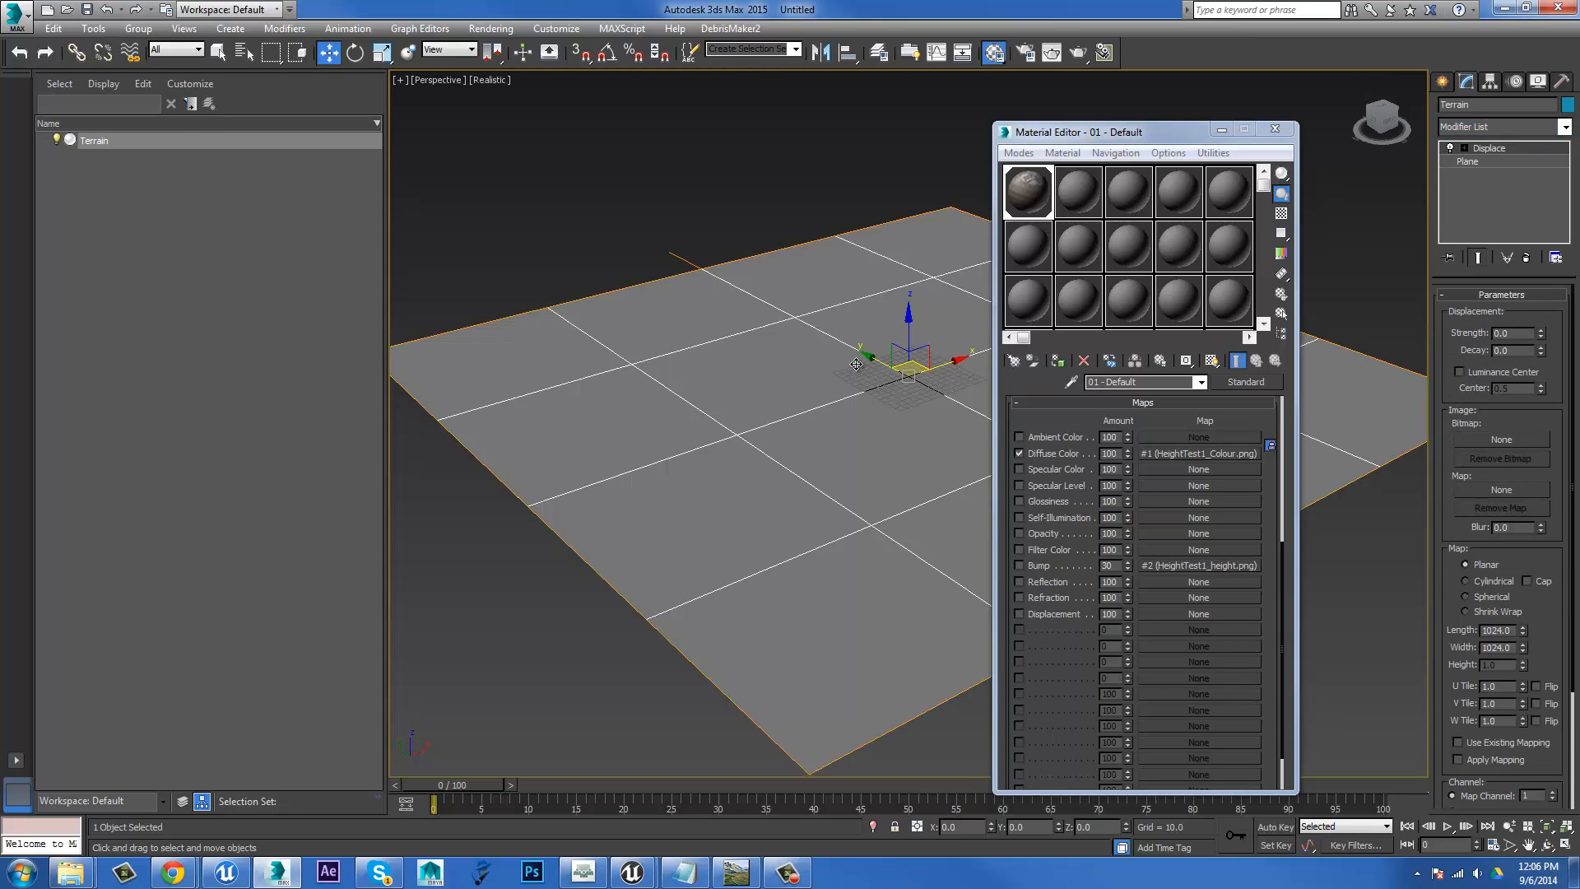
# Copy the HeightTest1_height.png bump map as an instance into the Displace modifier's image map, and minimize the Material Editor.
pyautogui.moveTo(839, 487)
pyautogui.keyDown('alt'); pyautogui.mouseDown(button='middle')
pyautogui.moveTo(844, 473)
pyautogui.moveTo(834, 485)
pyautogui.mouseUp(button='middle'); pyautogui.keyUp('alt')
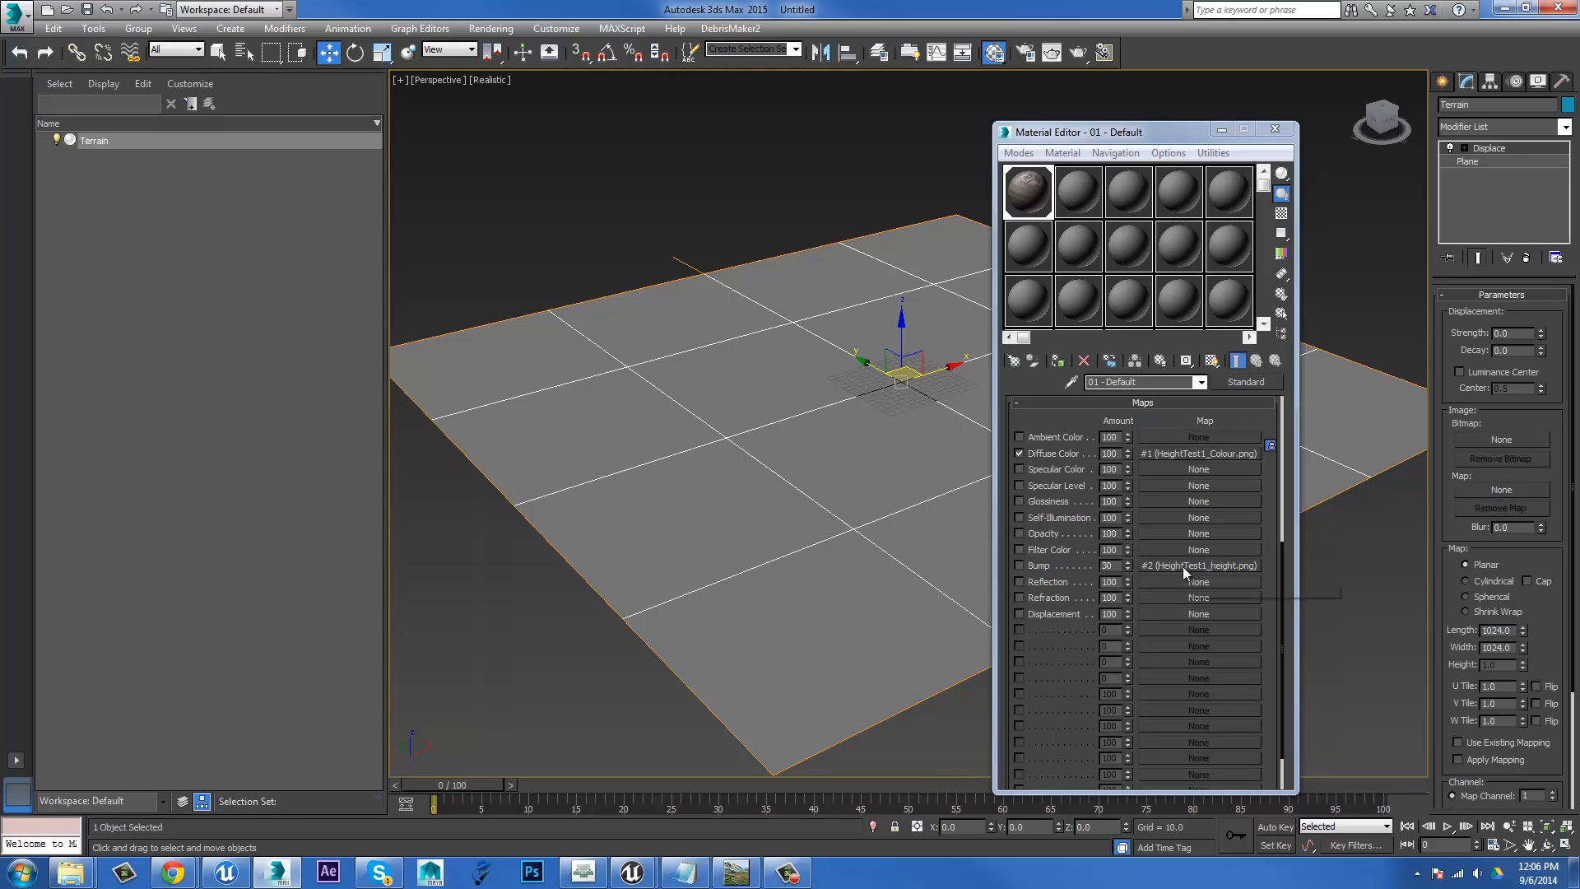
pyautogui.moveTo(1185, 565); pyautogui.dragTo(1499, 489)
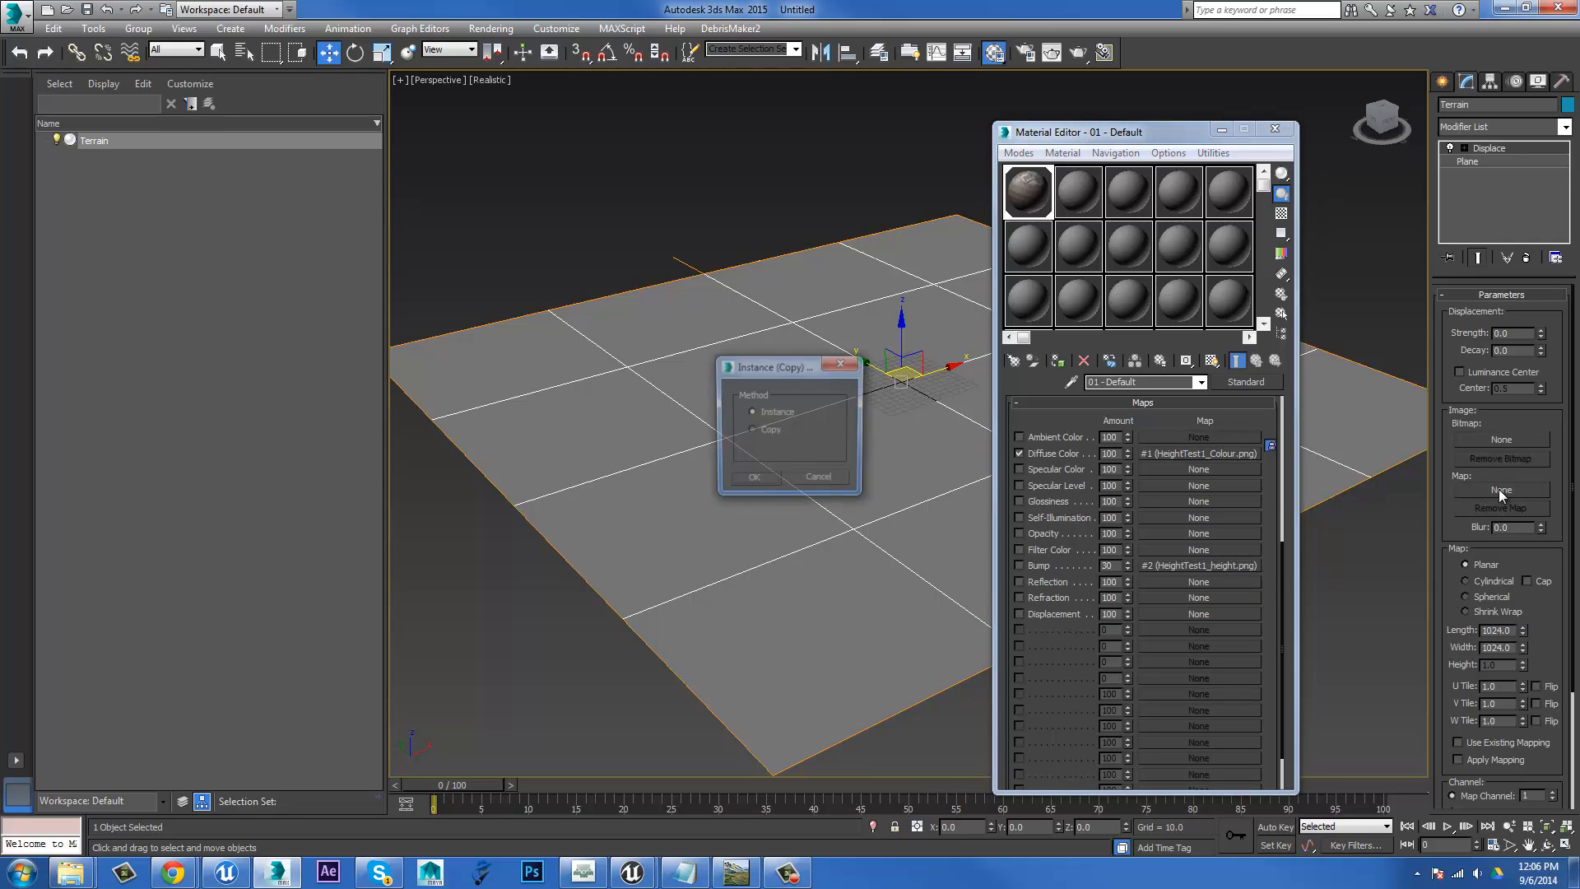
pyautogui.click(750, 482)
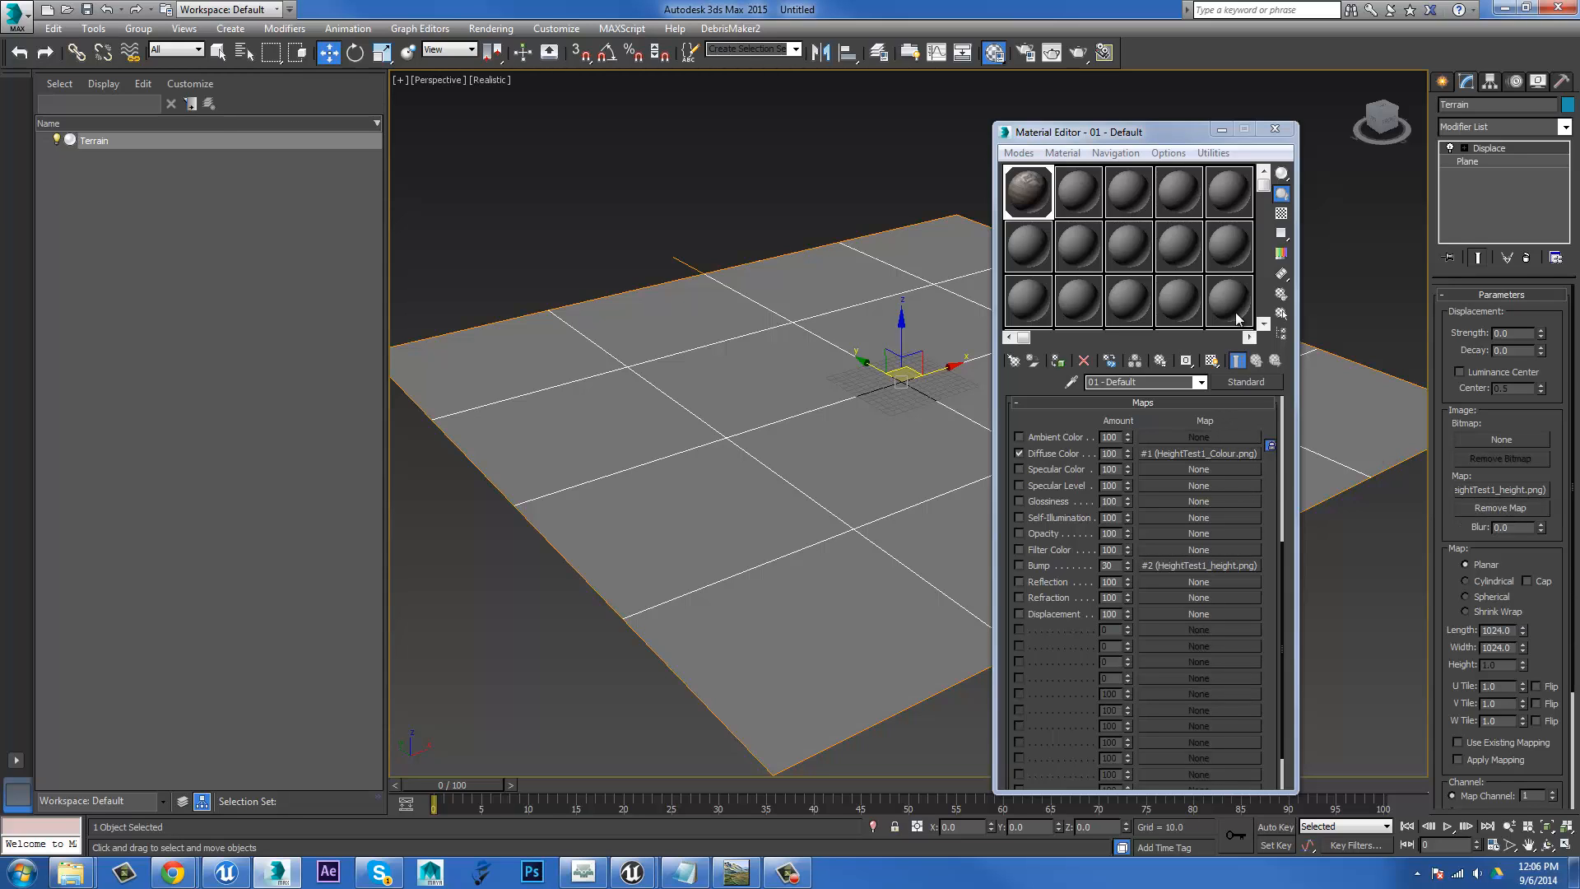
pyautogui.click(1221, 130)
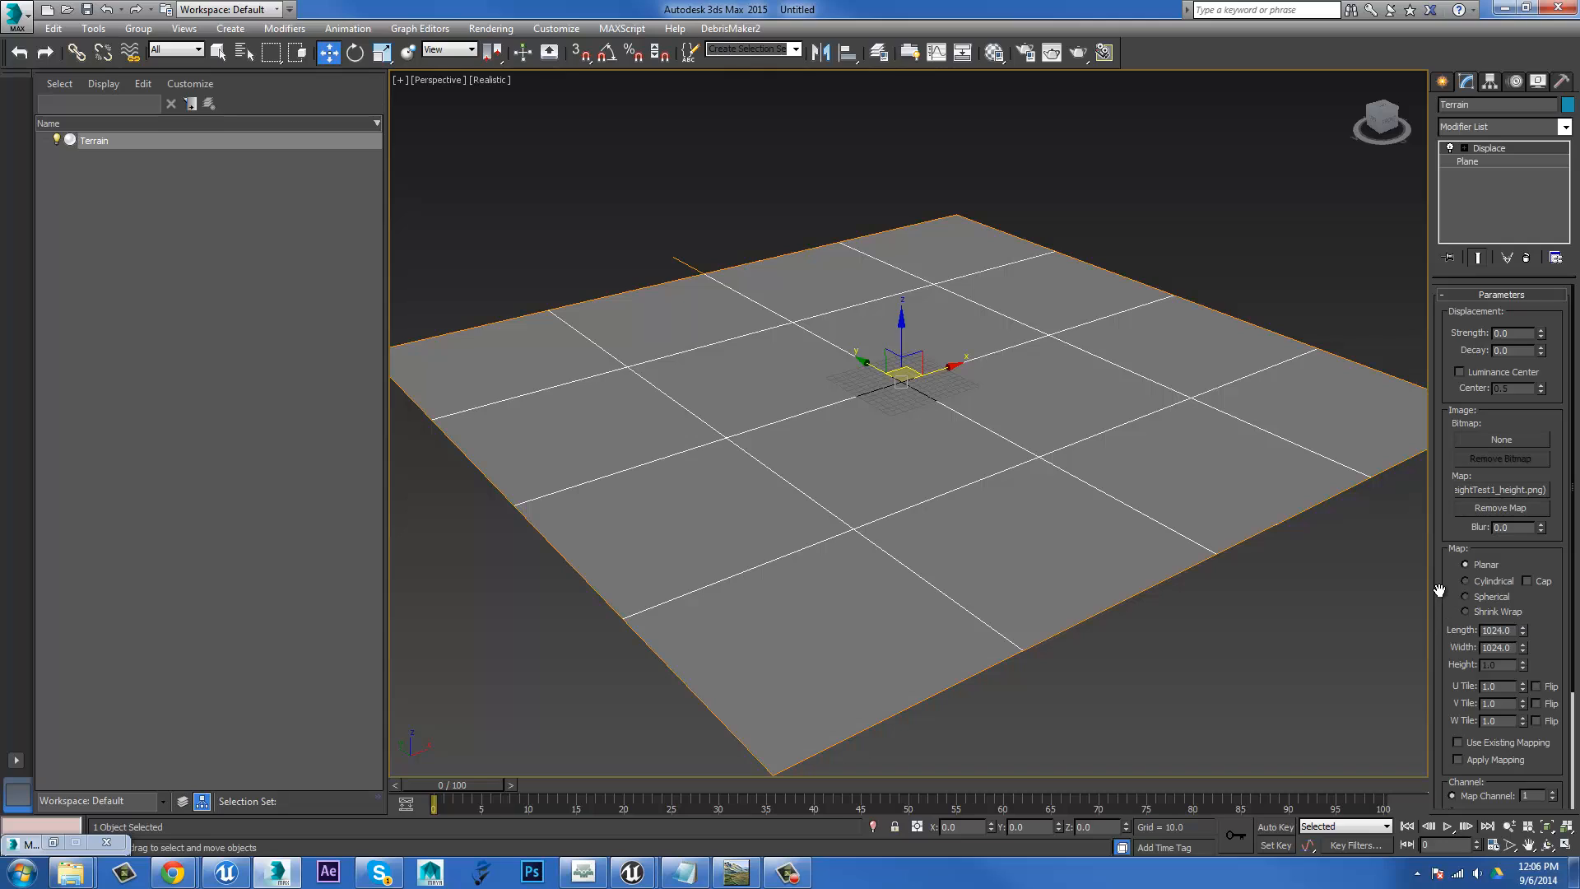
# Make the Displace modifier use the plane's existing mapping.
pyautogui.scroll(-3, 1438, 590)
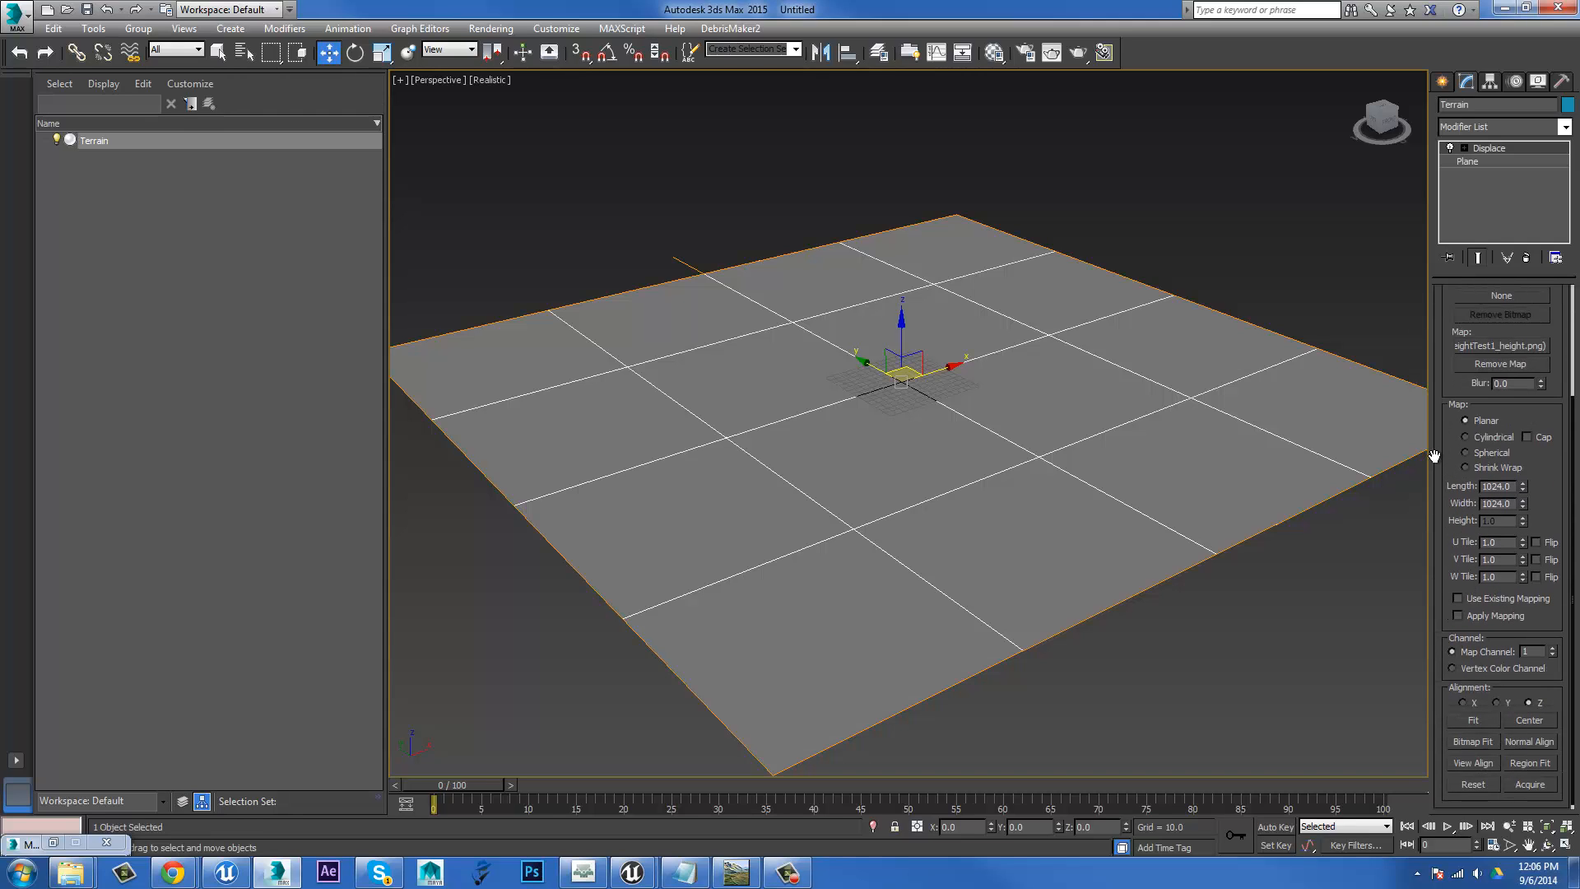
pyautogui.click(1458, 598)
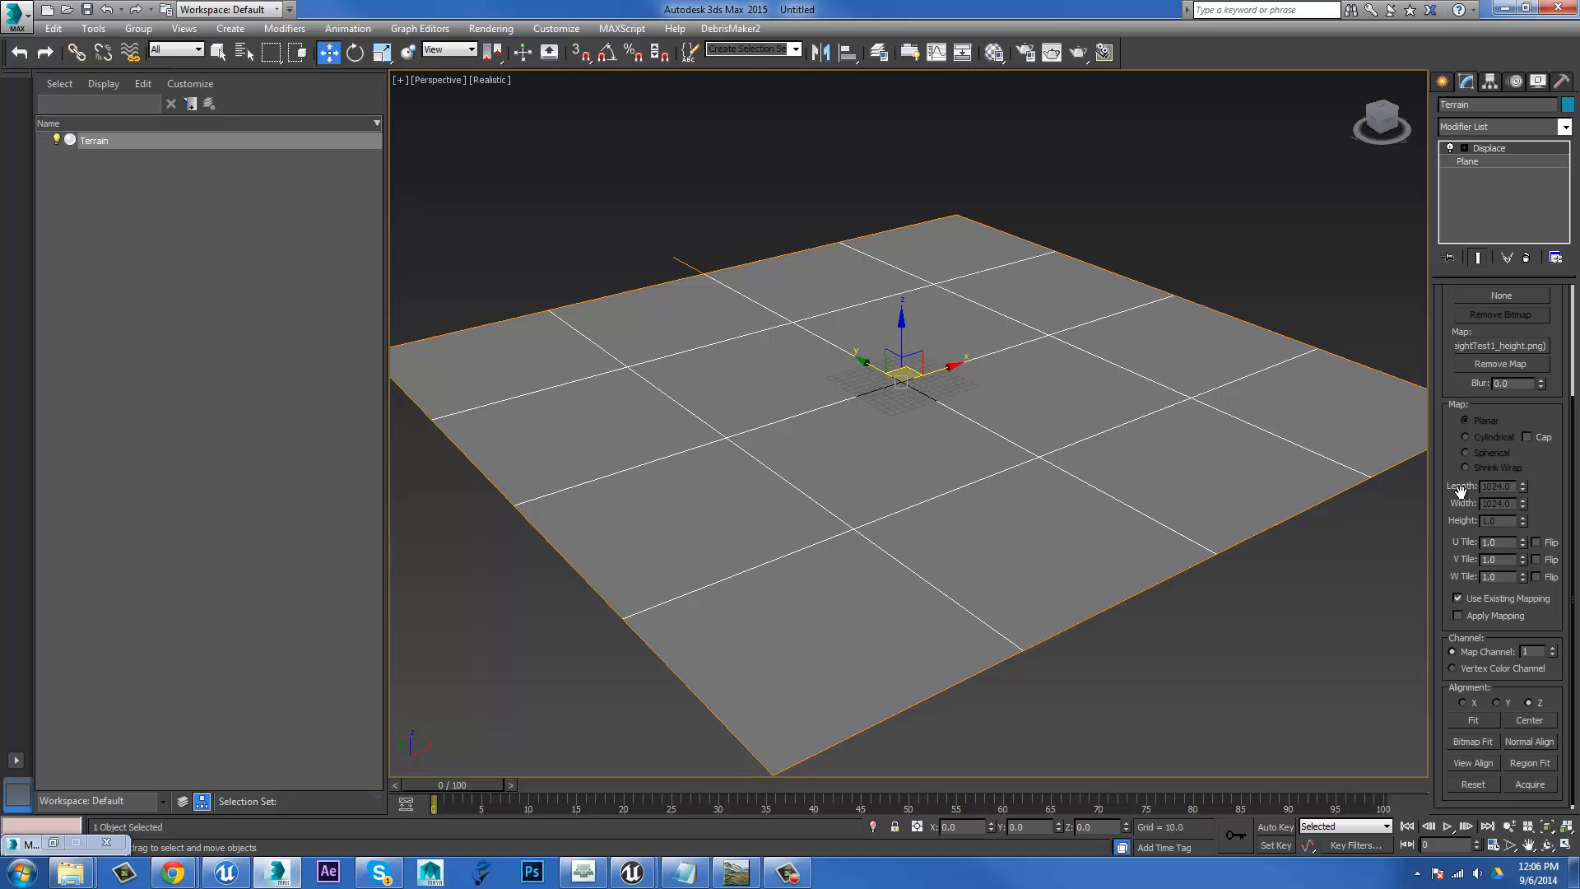
pyautogui.moveTo(1448, 457); pyautogui.dragTo(1452, 700)
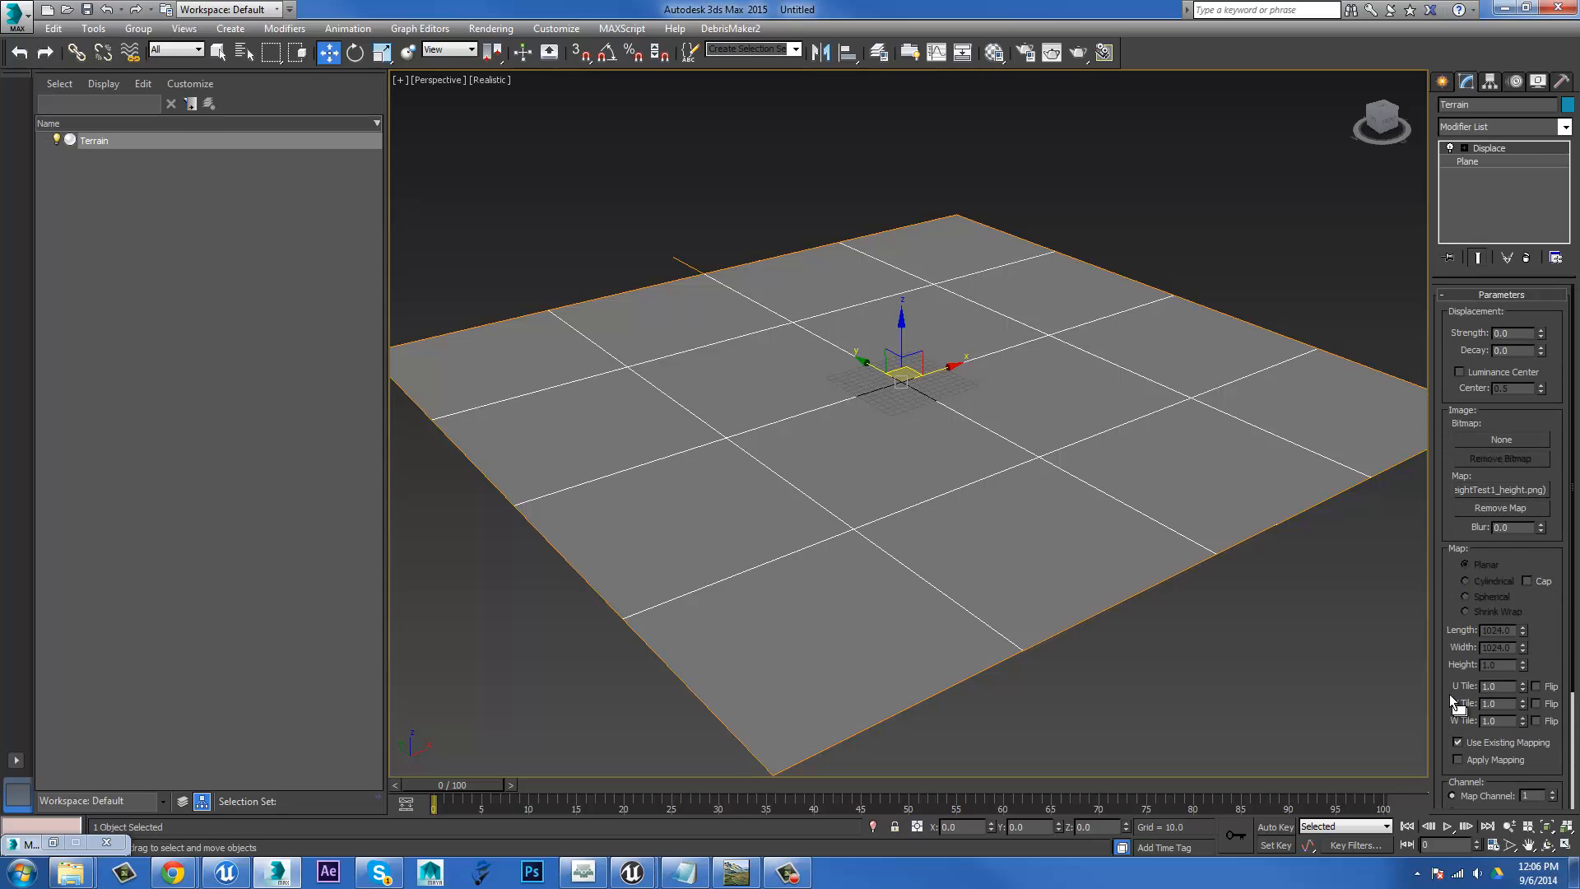
pyautogui.moveTo(1451, 527); pyautogui.dragTo(1453, 434)
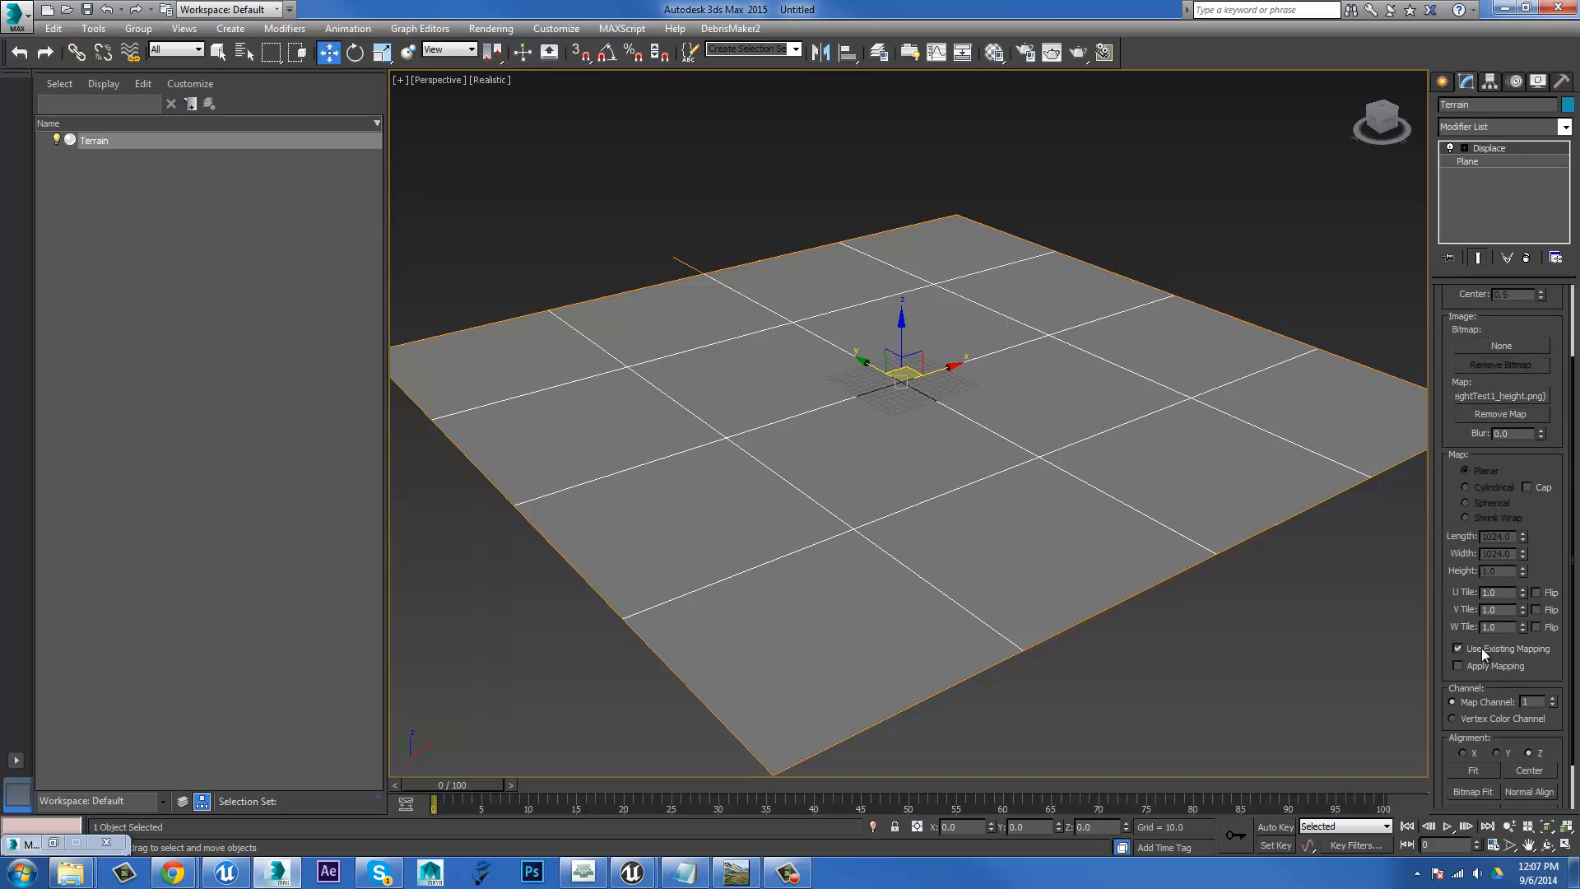
pyautogui.moveTo(1439, 542); pyautogui.dragTo(1449, 466)
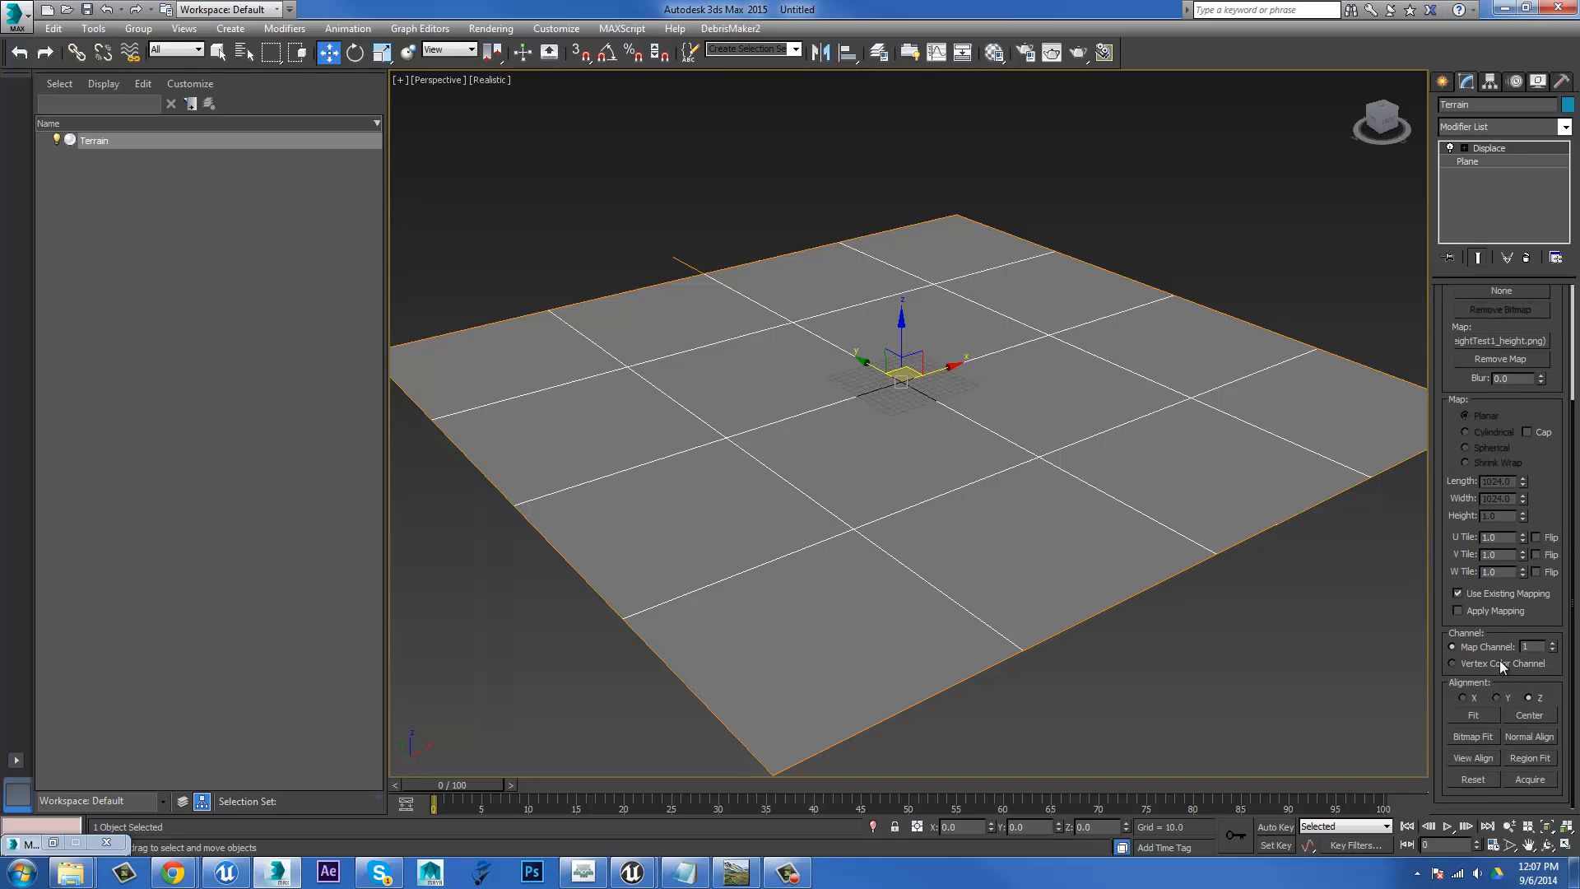
pyautogui.scroll(3, 1491, 492)
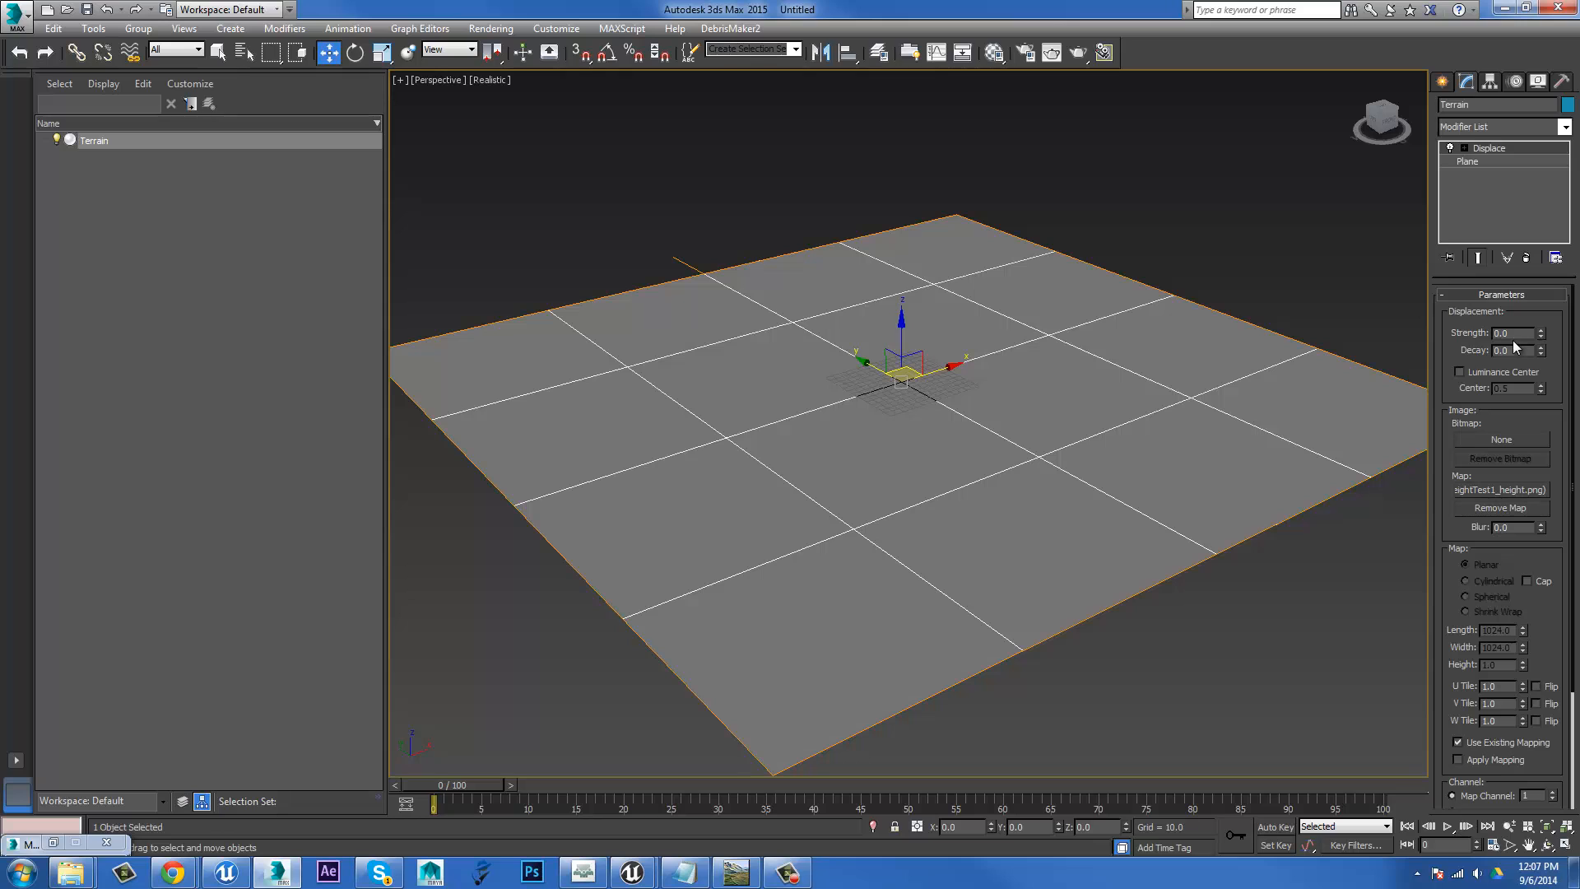
# Switch to World Machine and check the project's maximum elevation and its extent width and height, leaving the project settings unchanged.
pyautogui.doubleClick(1516, 334)
pyautogui.click(736, 873)
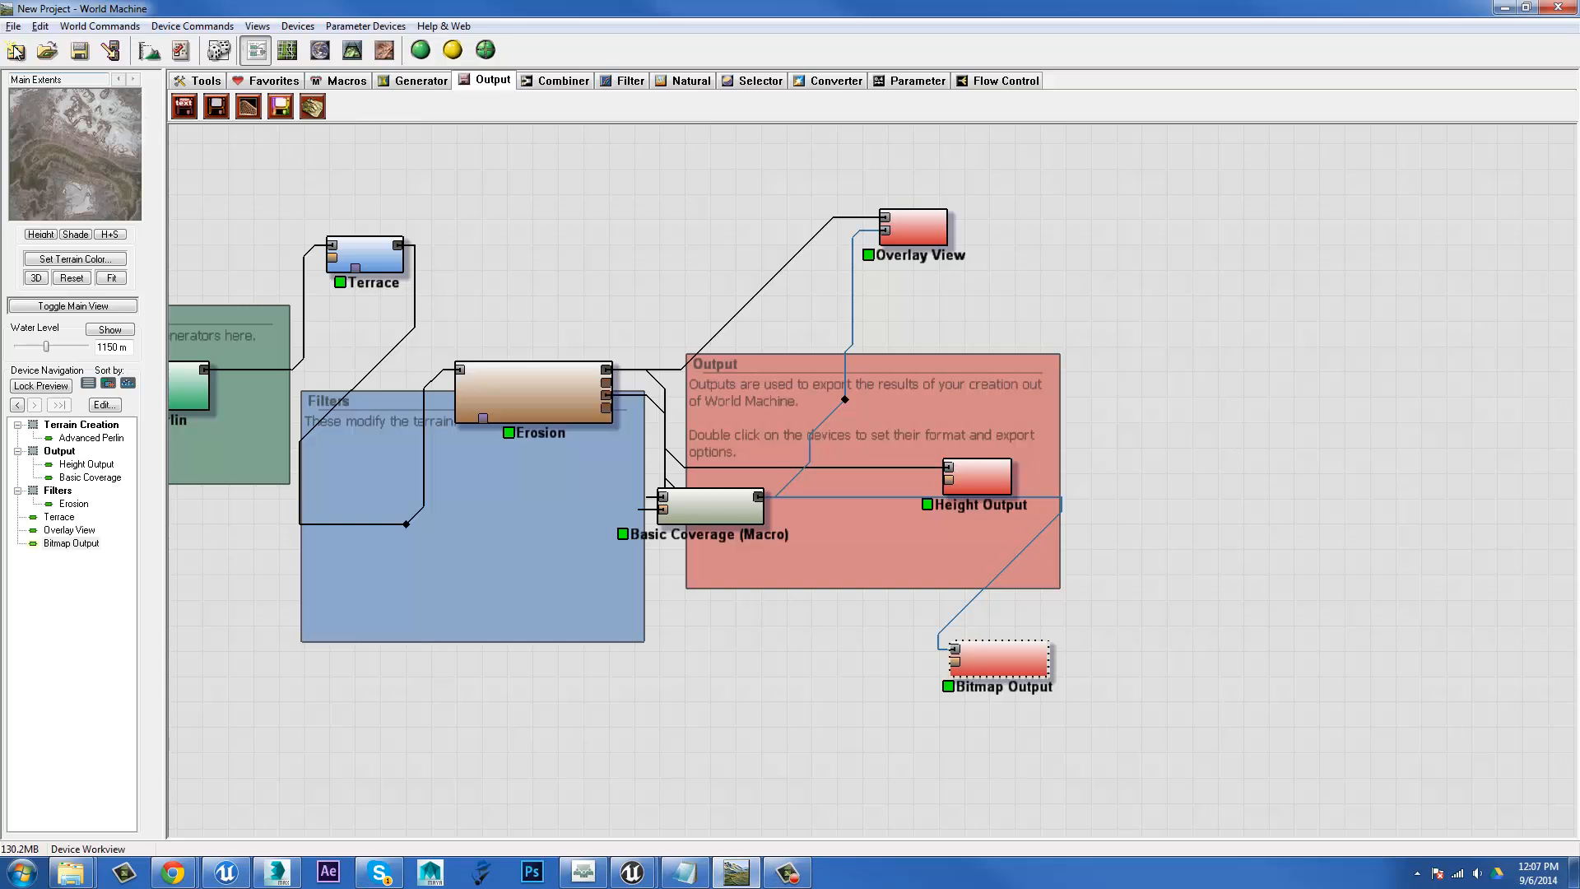
pyautogui.click(148, 51)
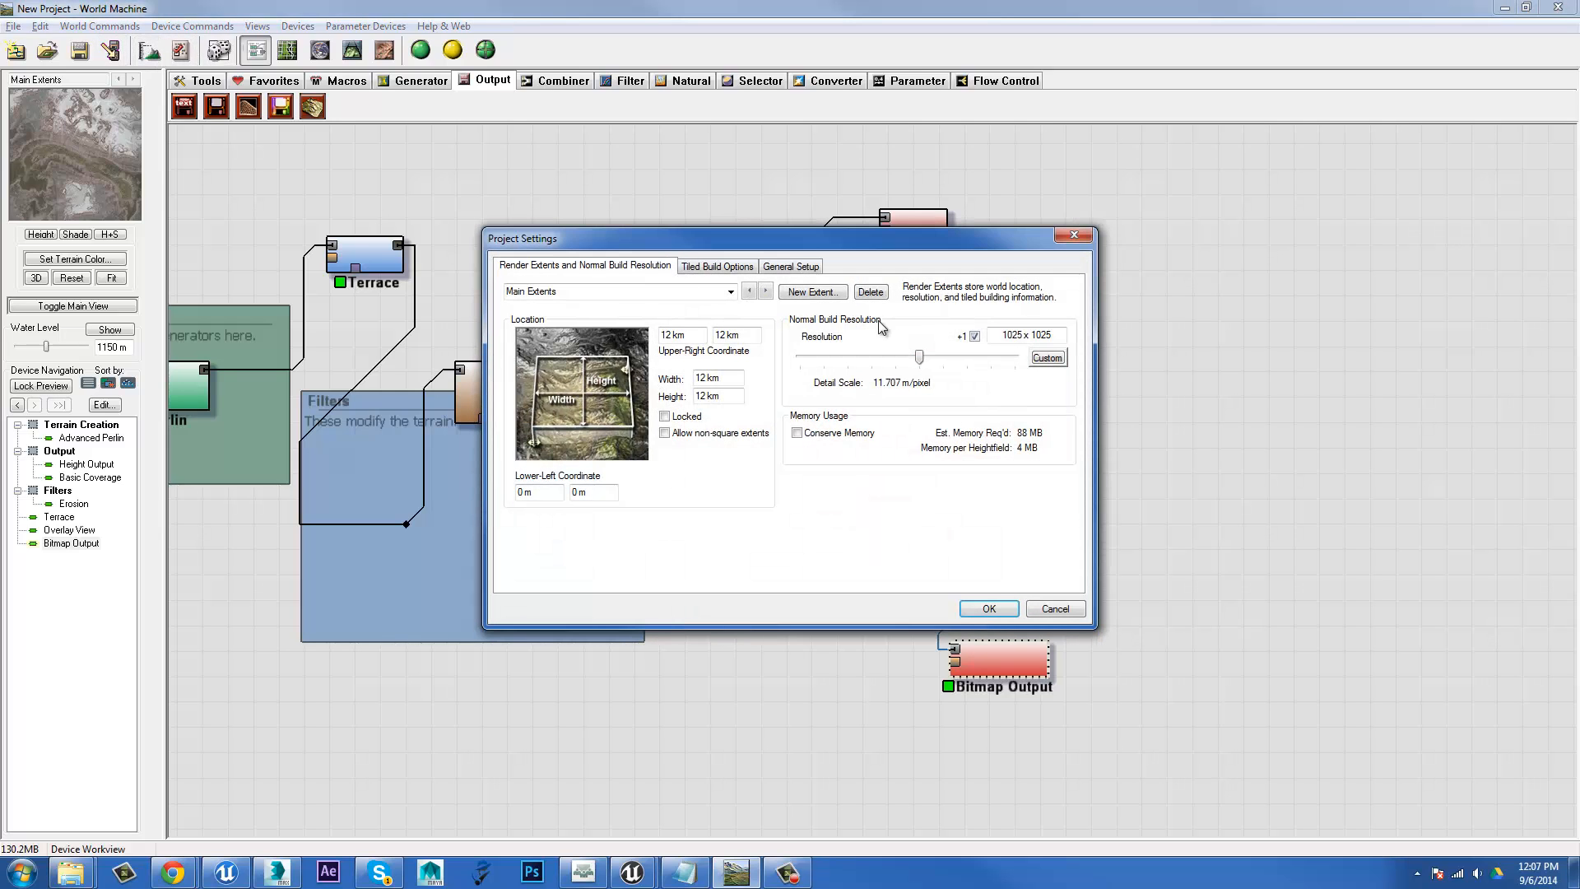
pyautogui.click(792, 266)
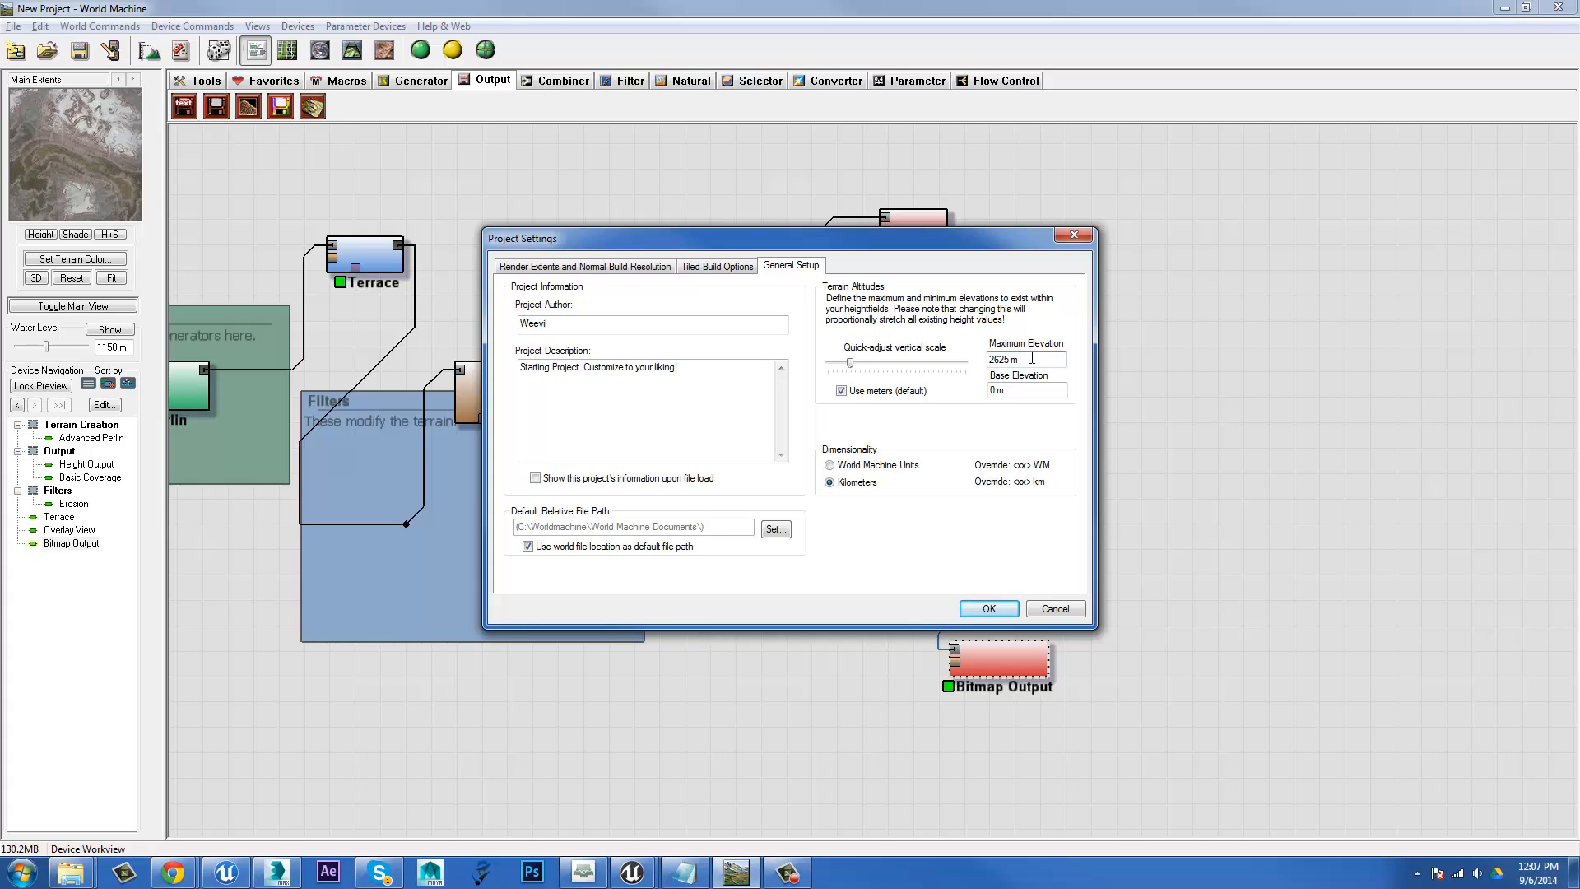
pyautogui.click(550, 267)
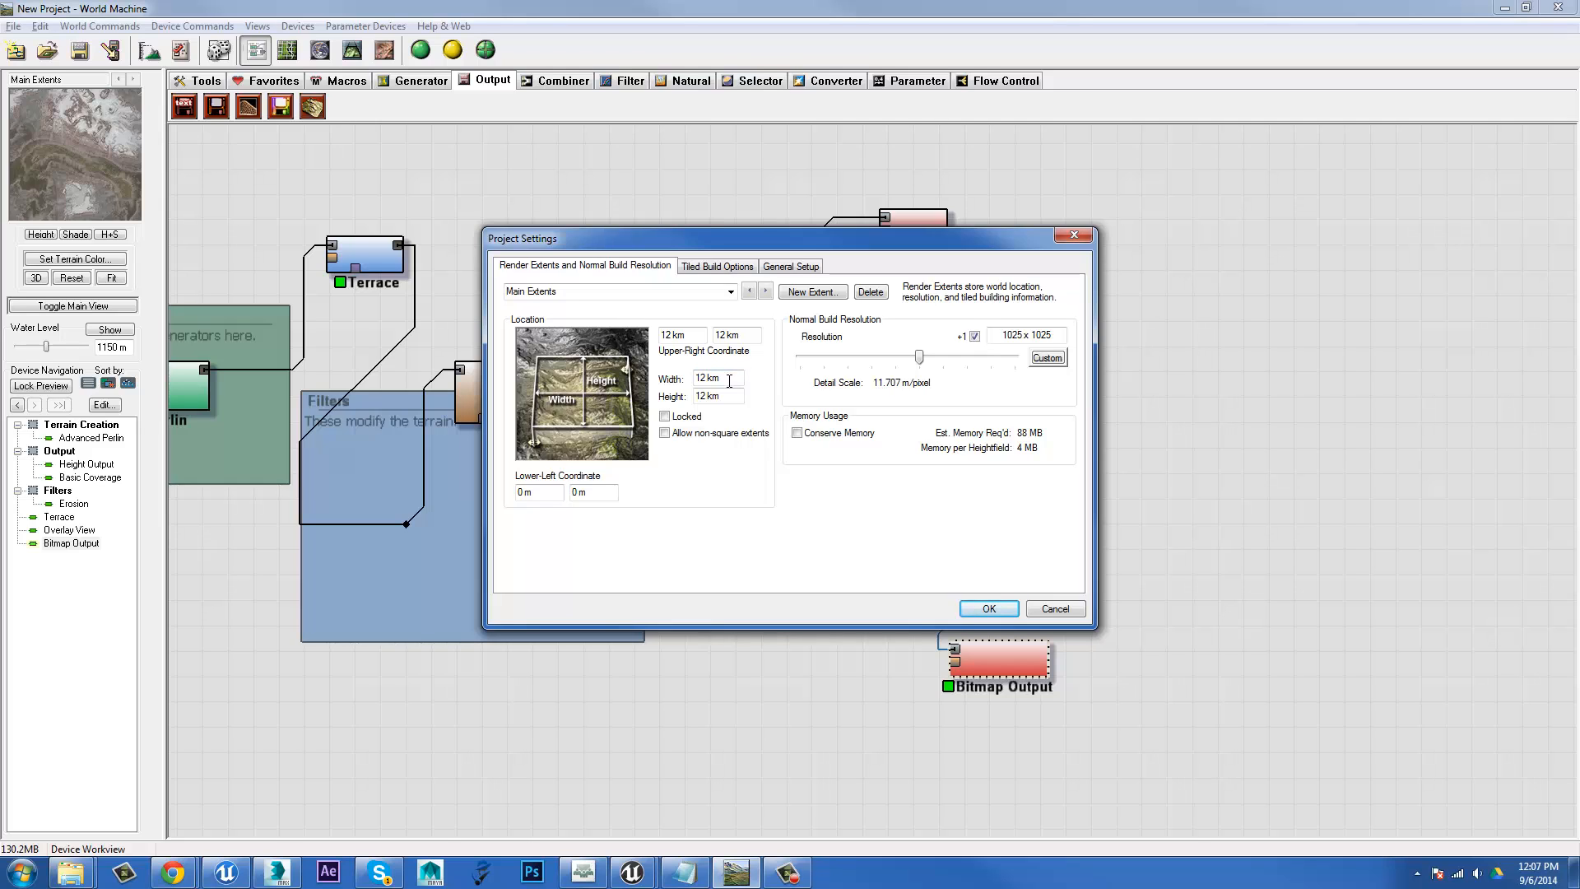
pyautogui.click(788, 268)
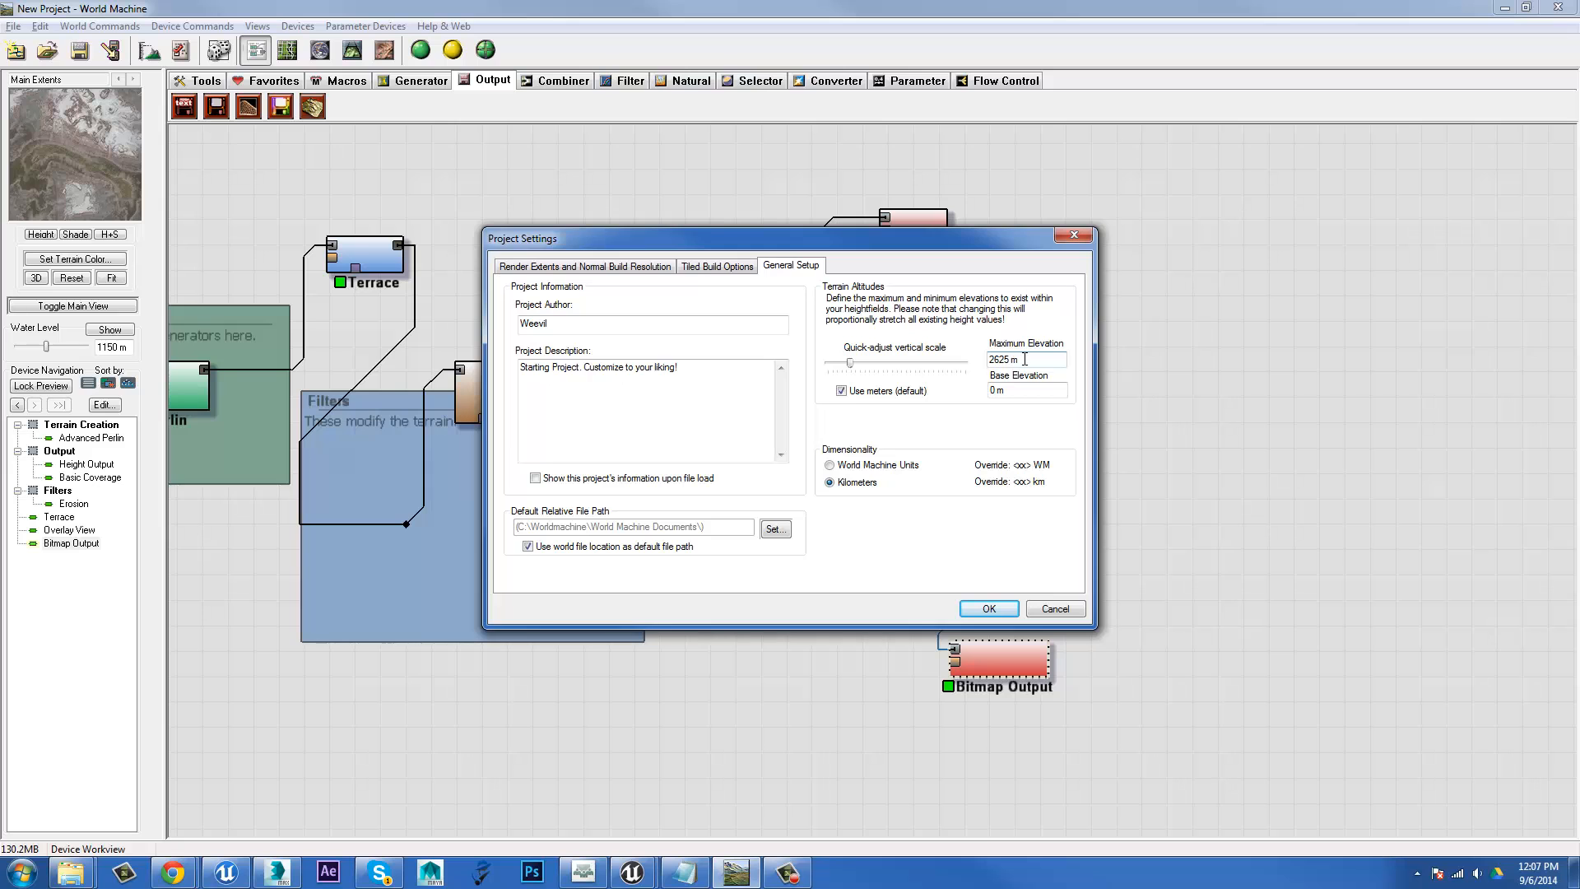
pyautogui.click(1053, 609)
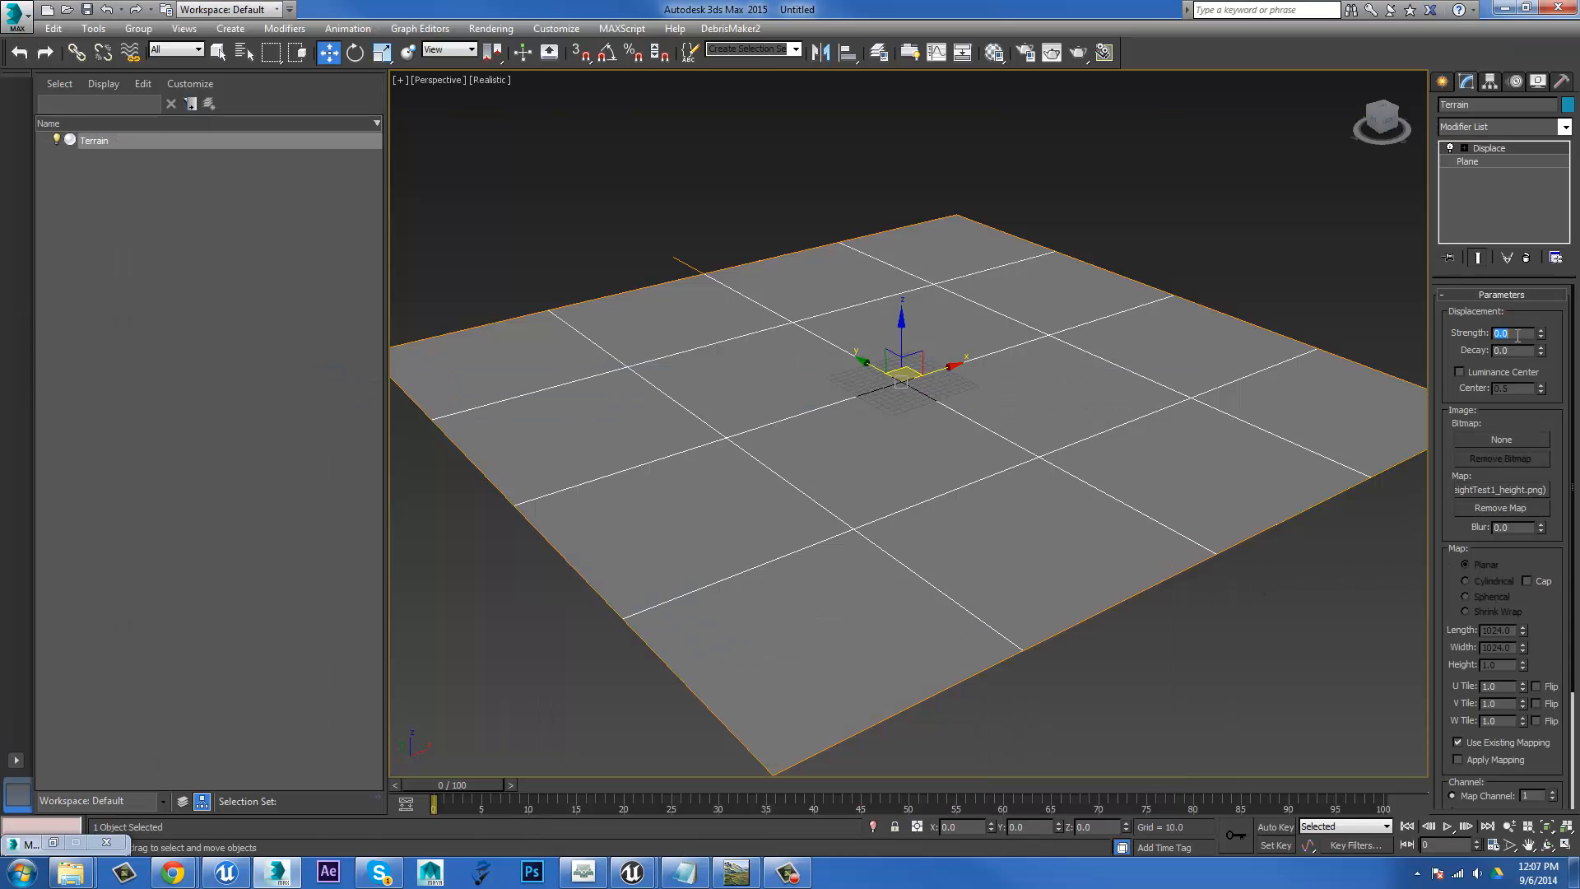
# Return to 3ds Max and try a Displace strength of 2048 on the Terrain plane.
pyautogui.click(1518, 335)
pyautogui.write('2048')
pyautogui.press('Return')
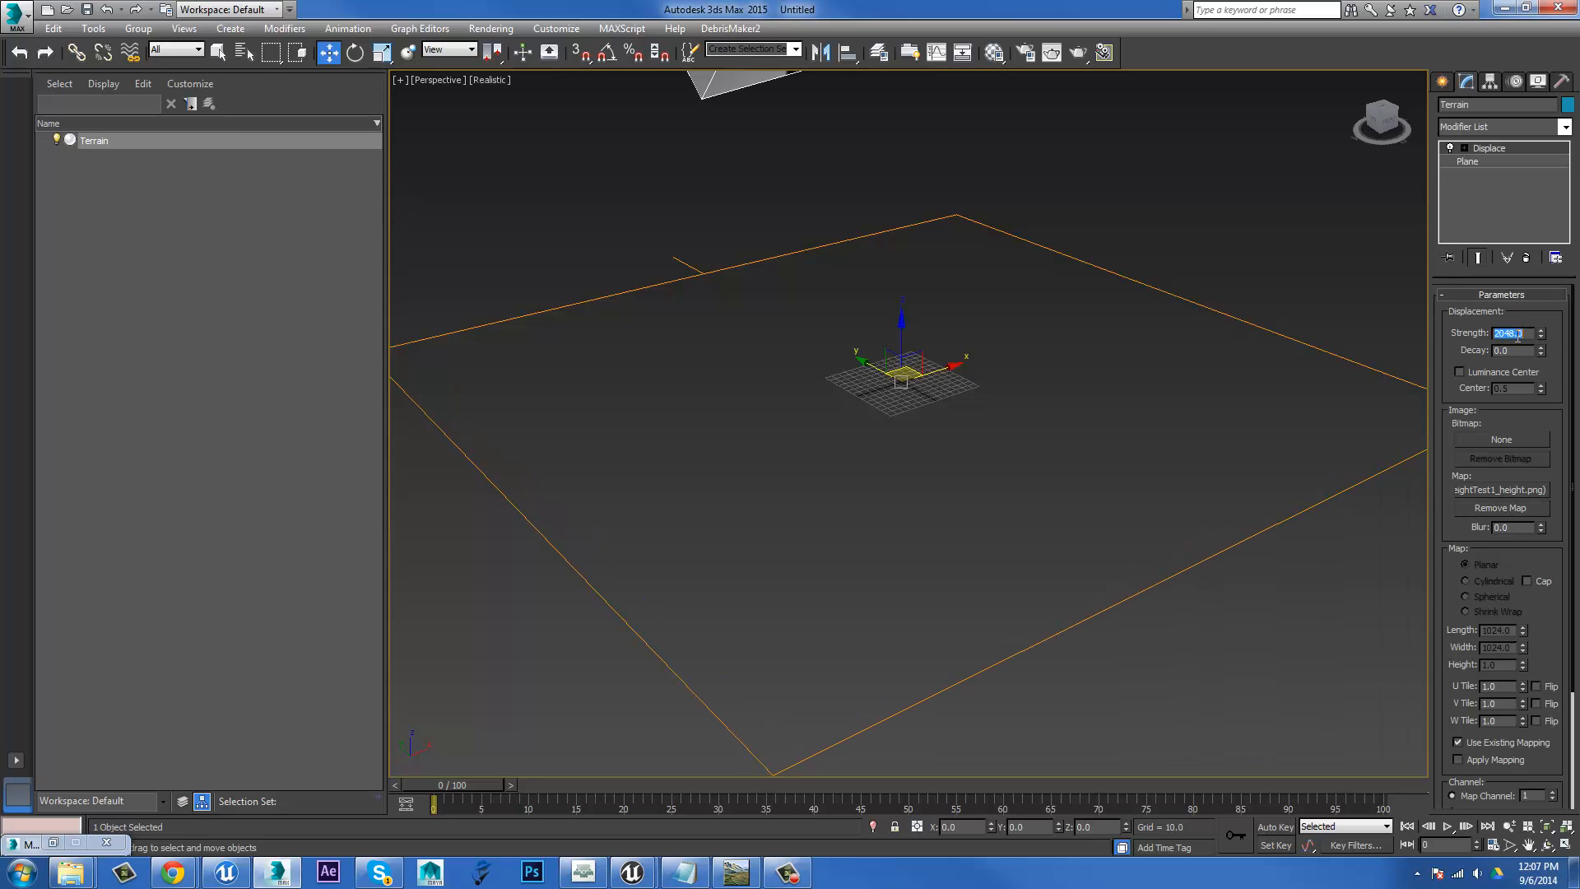
# Set the Displace modifier's strength to 240 and dismiss the meeting-room request notification.
pyautogui.write('240')
pyautogui.press('Return')
pyautogui.keyDown('alt'); pyautogui.moveTo(801, 462); pyautogui.dragTo(720, 578, button='middle'); pyautogui.keyUp('alt')
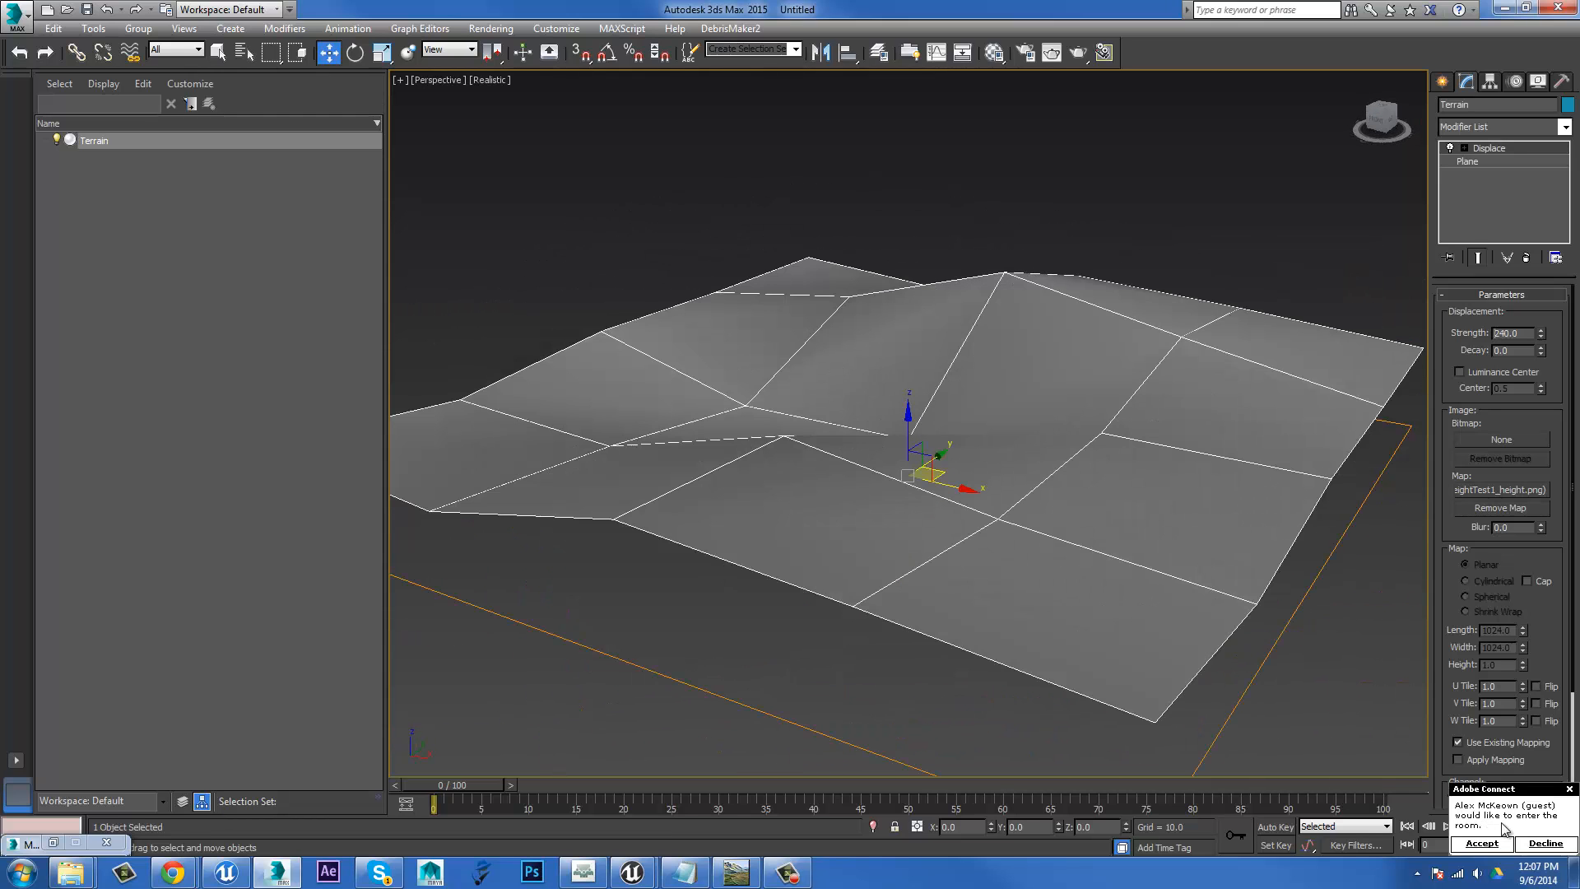
pyautogui.click(1569, 789)
pyautogui.keyDown('alt'); pyautogui.moveTo(988, 484); pyautogui.dragTo(1075, 477, button='middle'); pyautogui.keyUp('alt')
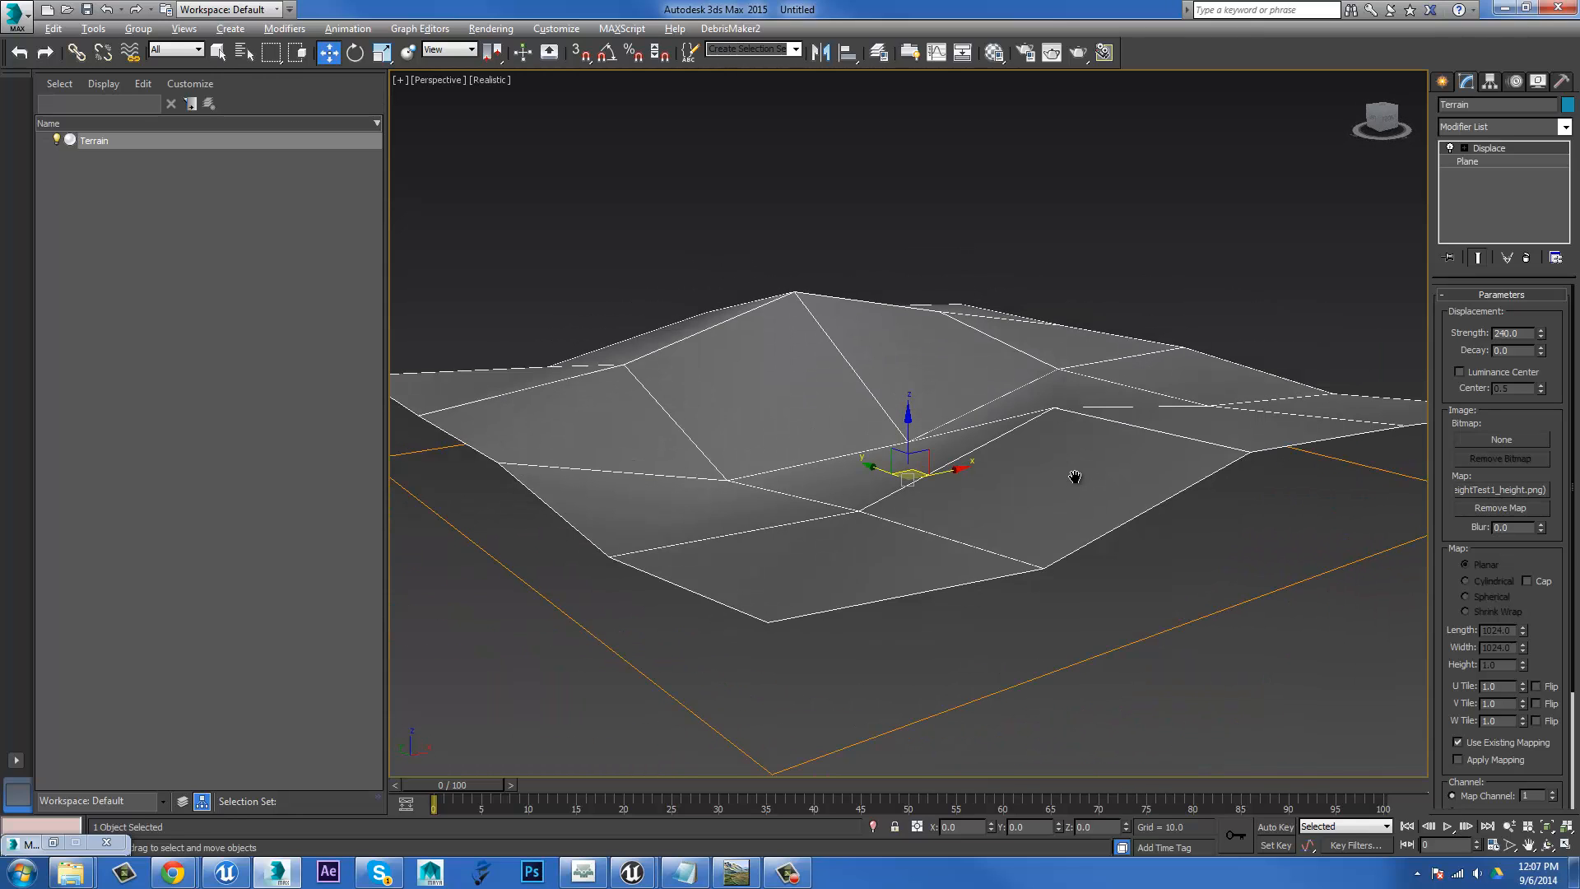
pyautogui.keyDown('alt'); pyautogui.moveTo(907, 375); pyautogui.dragTo(921, 393, button='middle'); pyautogui.keyUp('alt')
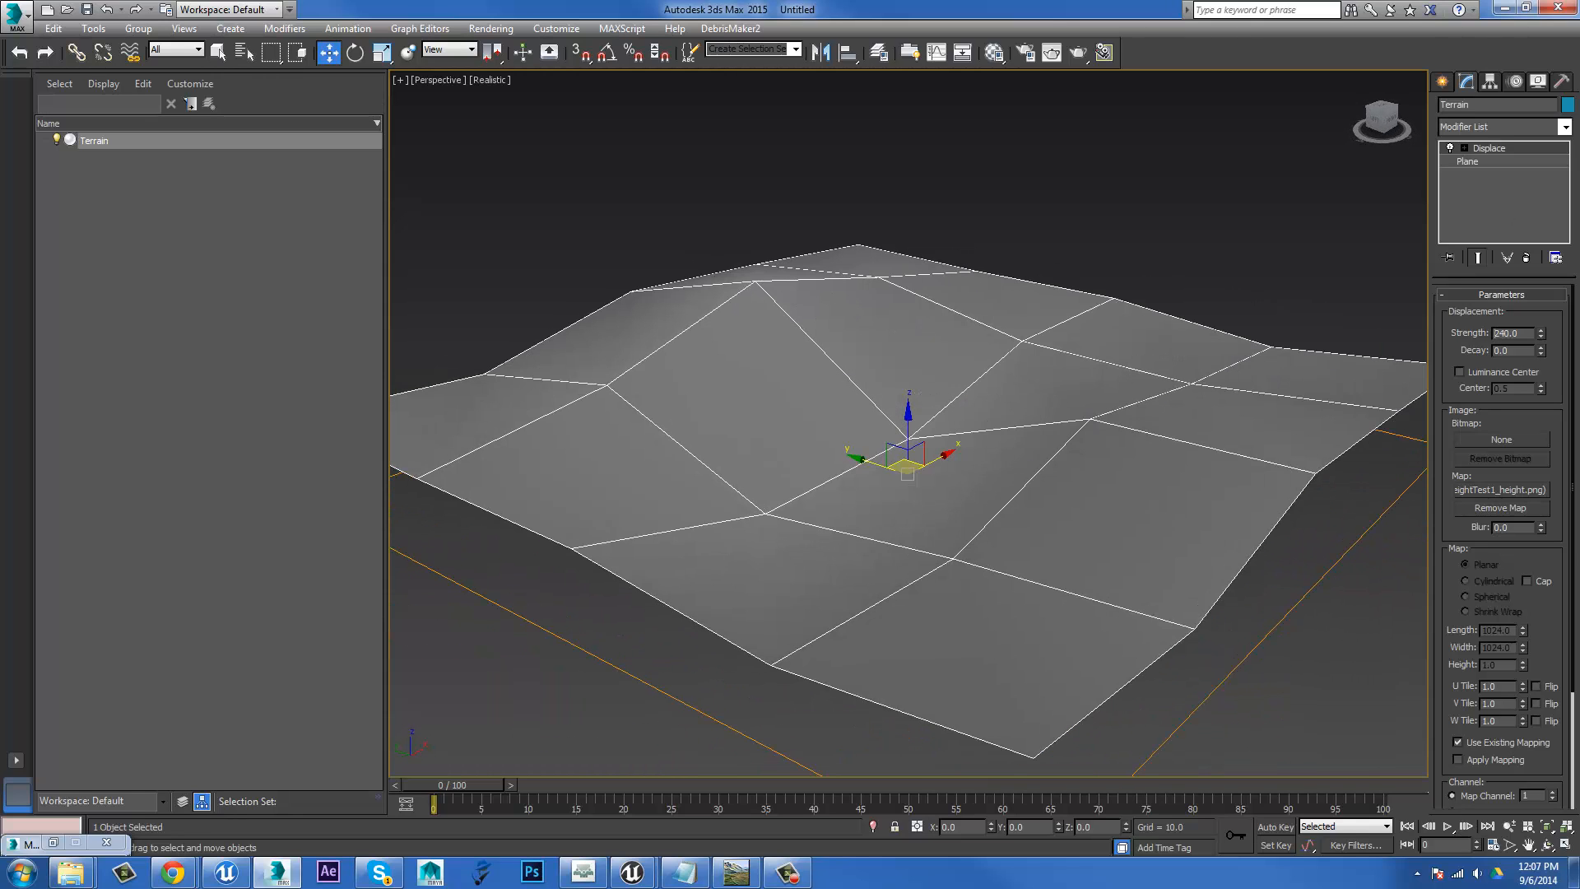
# Set the base plane's length and width segments to 12 each.
pyautogui.click(1477, 162)
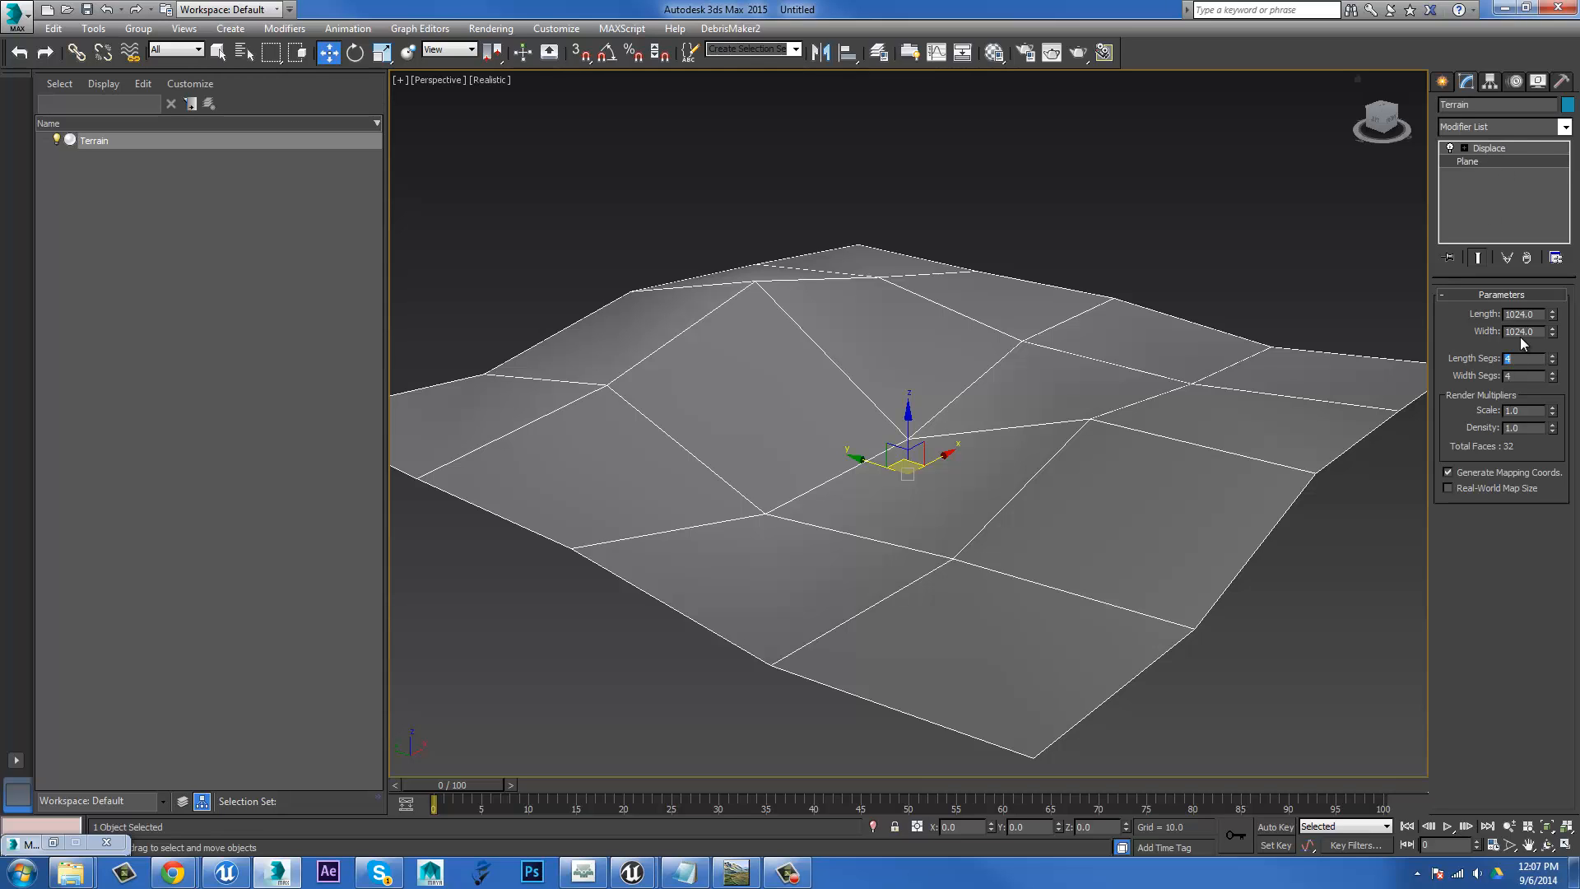
pyautogui.write('12')
pyautogui.press('Tab')
pyautogui.write('12')
pyautogui.press('Return')
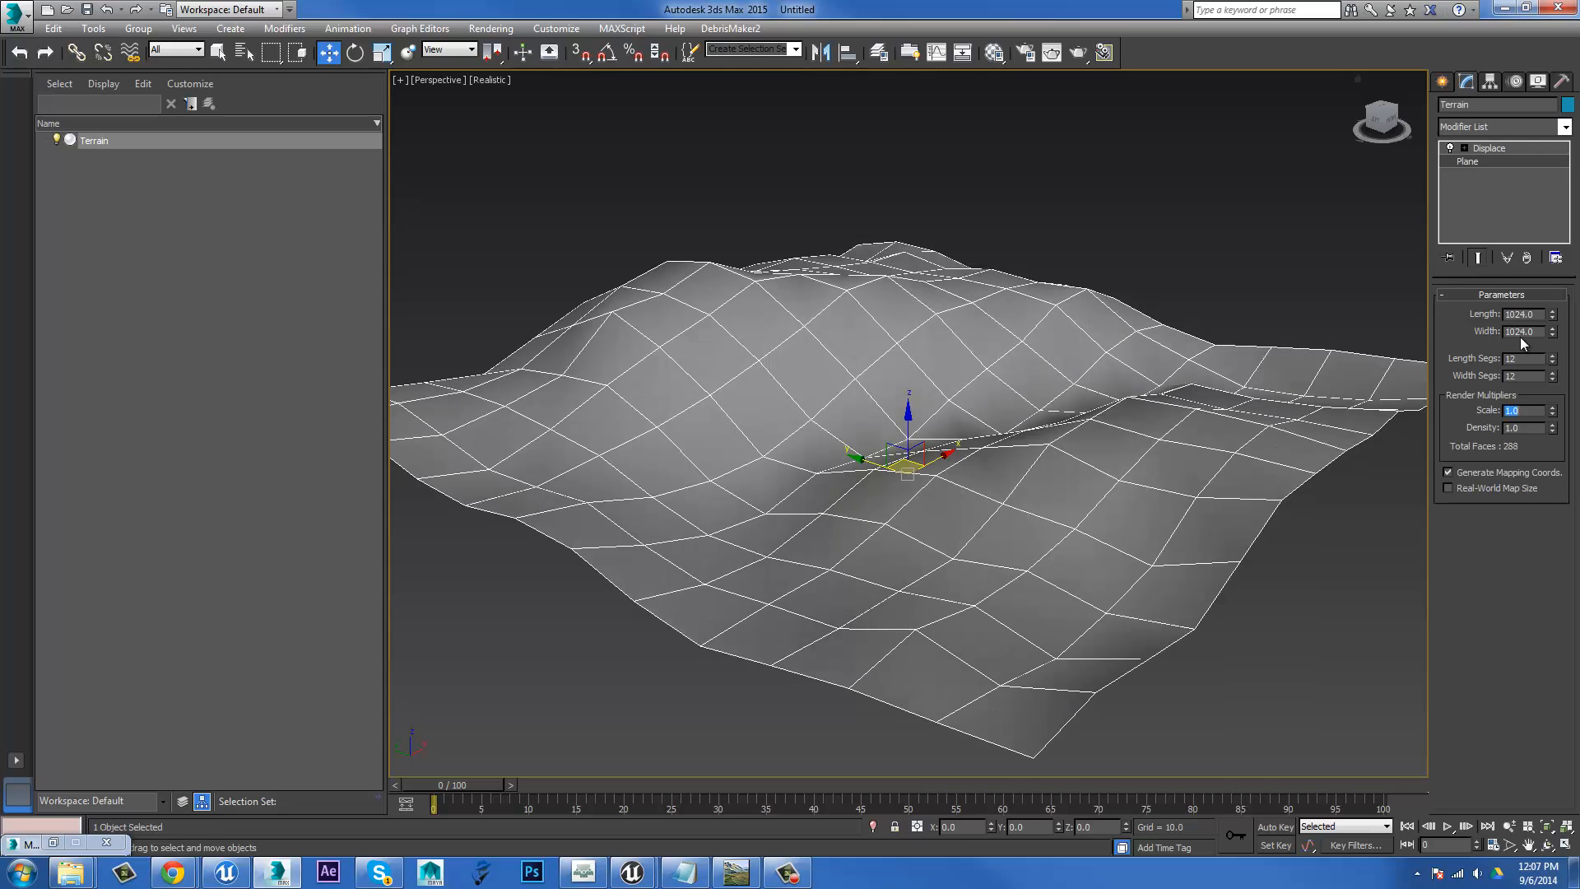
pyautogui.keyDown('alt'); pyautogui.moveTo(1160, 310); pyautogui.dragTo(1324, 342, button='middle'); pyautogui.keyUp('alt')
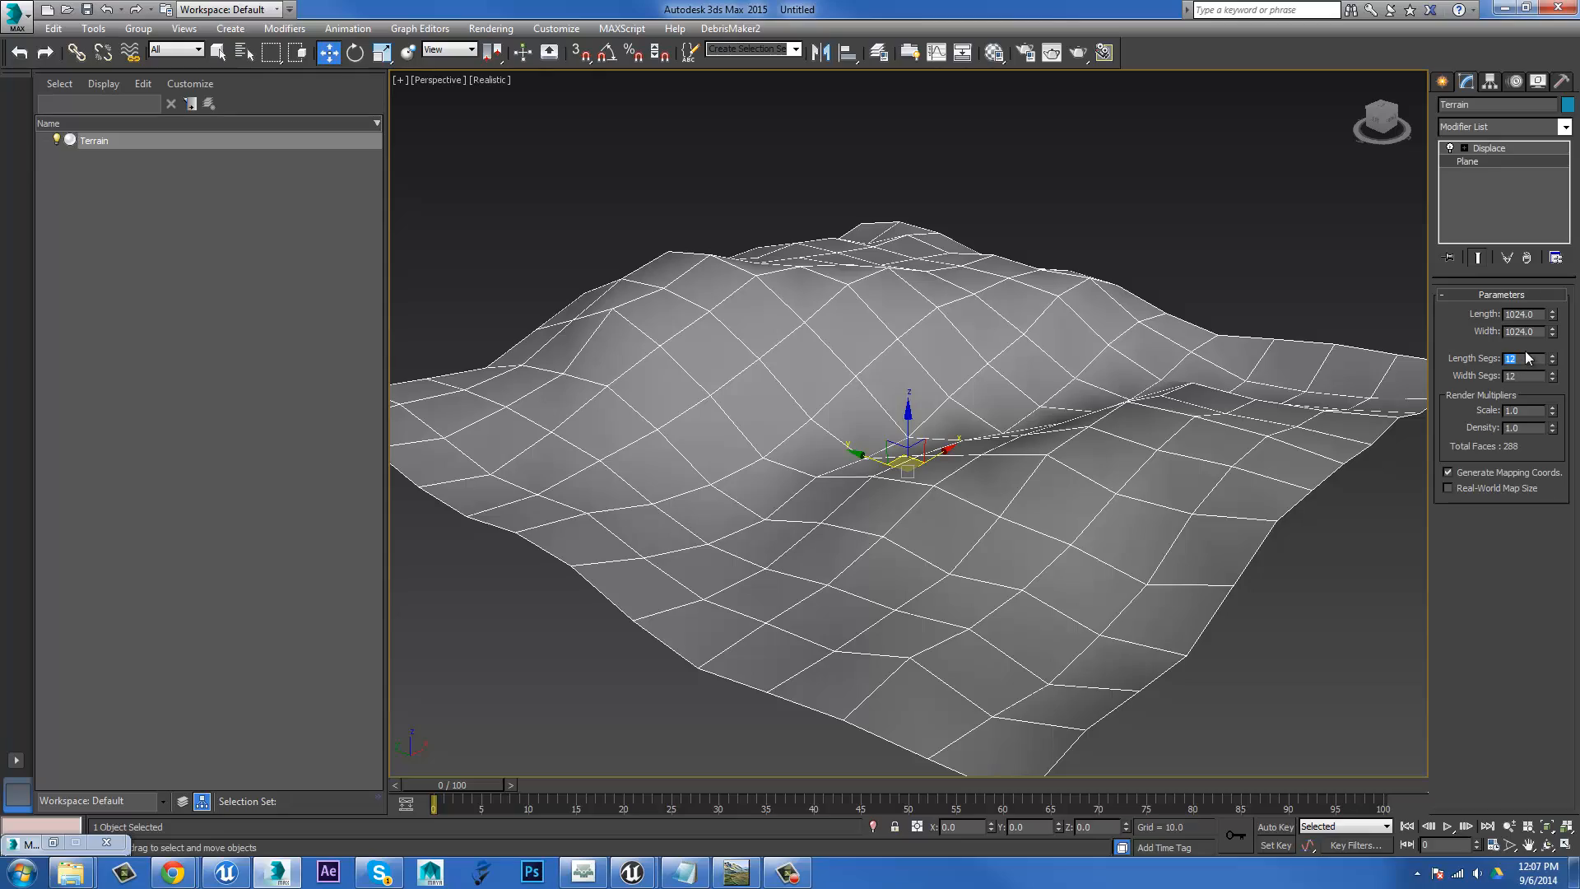
# Raise the plane's length and width segments to 32 each.
pyautogui.write('32')
pyautogui.press('Tab')
pyautogui.write('32')
pyautogui.press('Return')
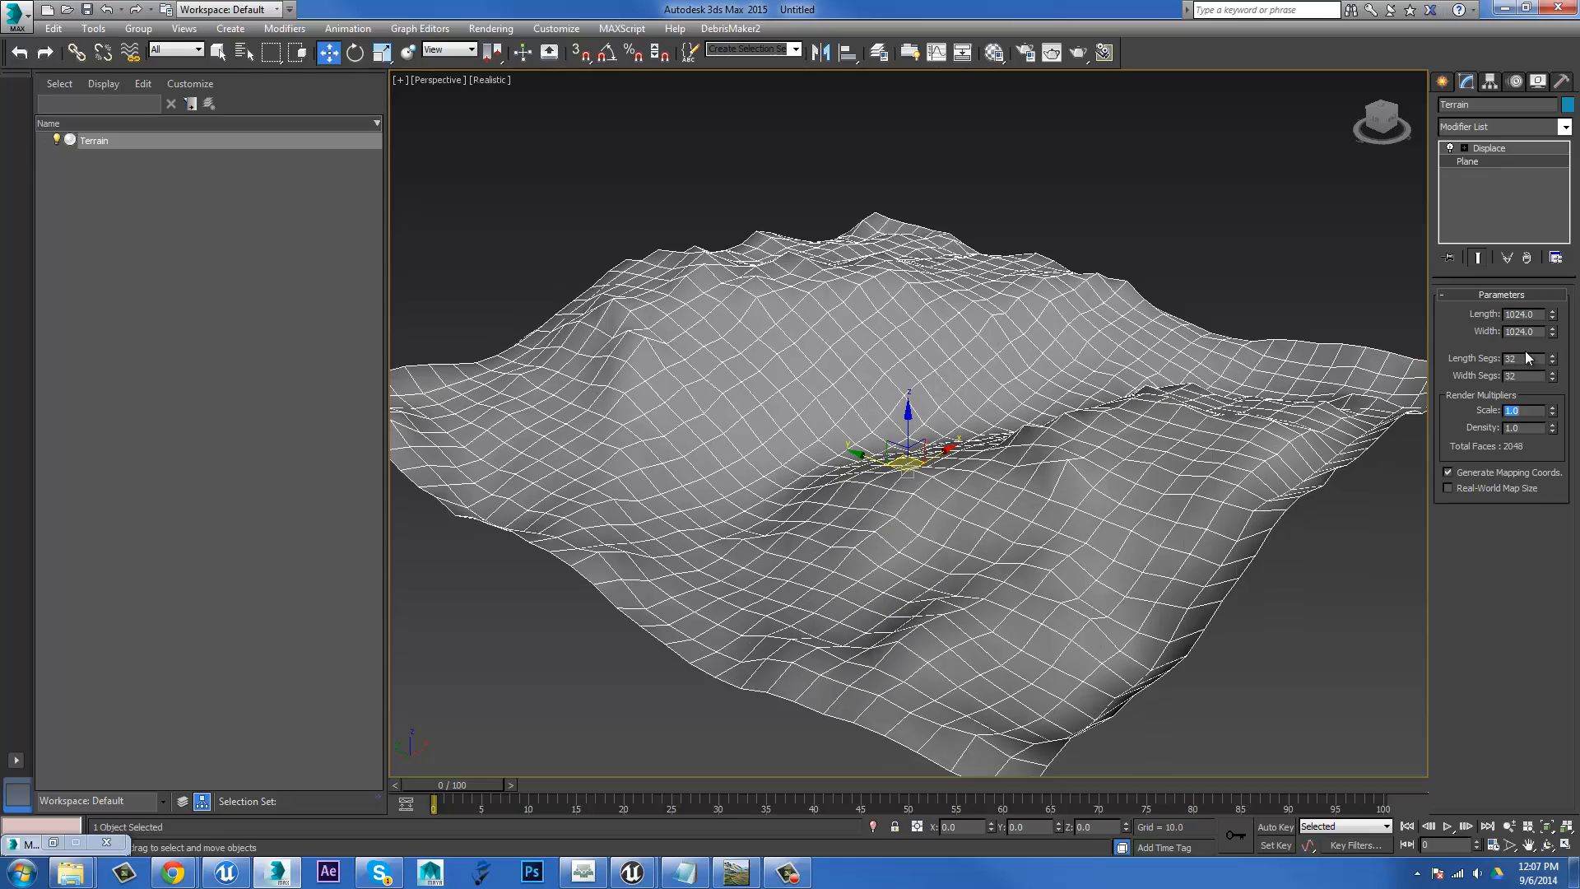
pyautogui.keyDown('alt'); pyautogui.moveTo(1079, 325); pyautogui.dragTo(1120, 323, button='middle'); pyautogui.keyUp('alt')
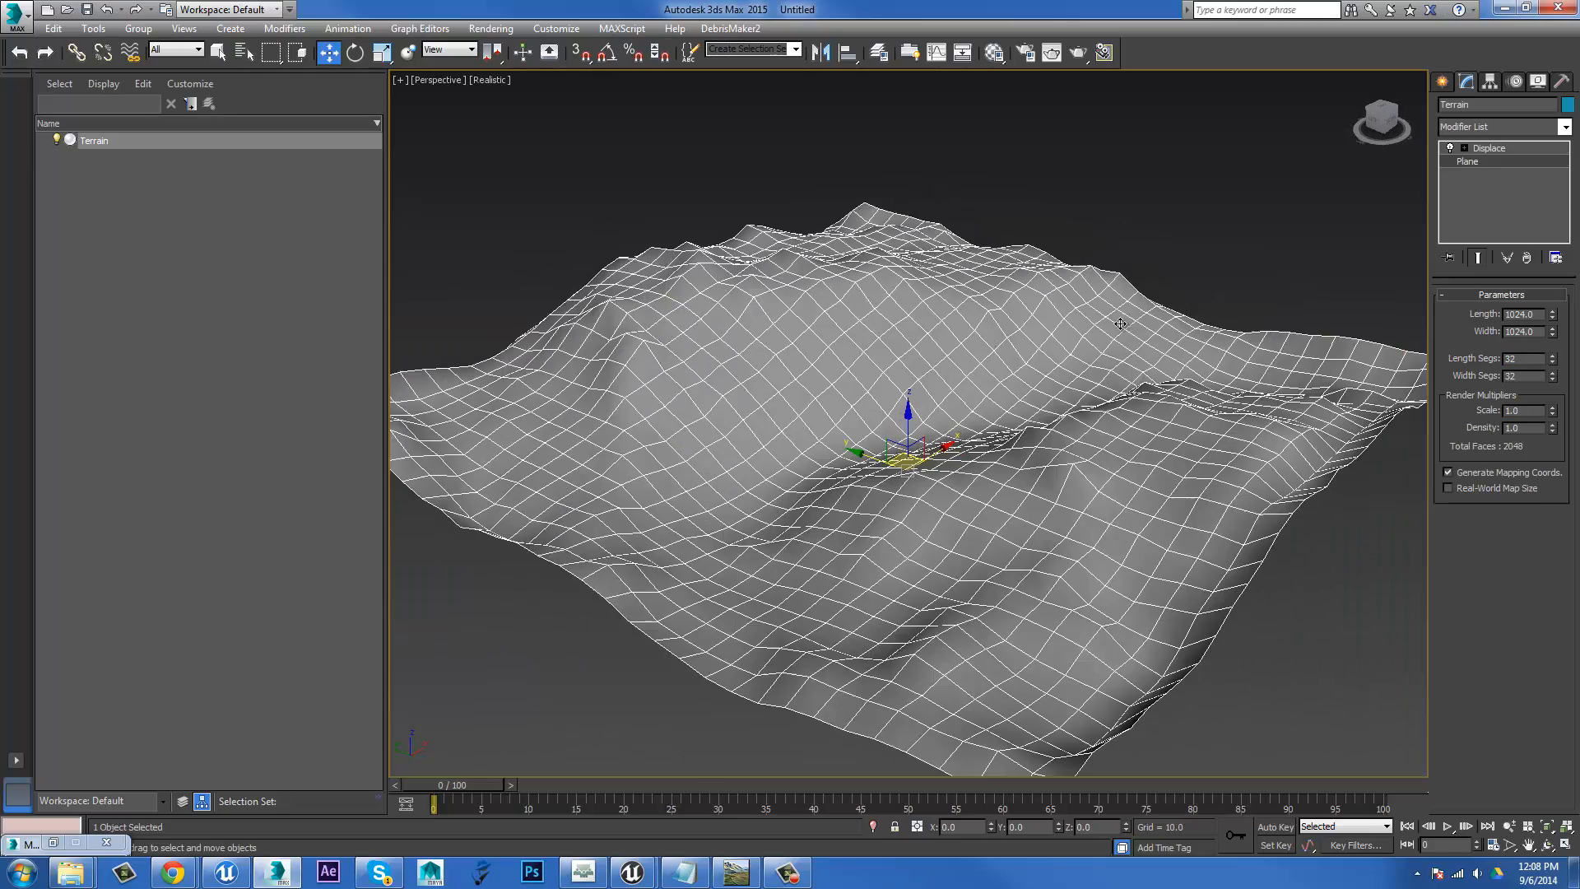
# Add a TurboSmooth modifier between the base plane and the Displace modifier.
pyautogui.click(1532, 123)
pyautogui.scroll(-15, 1512, 446)
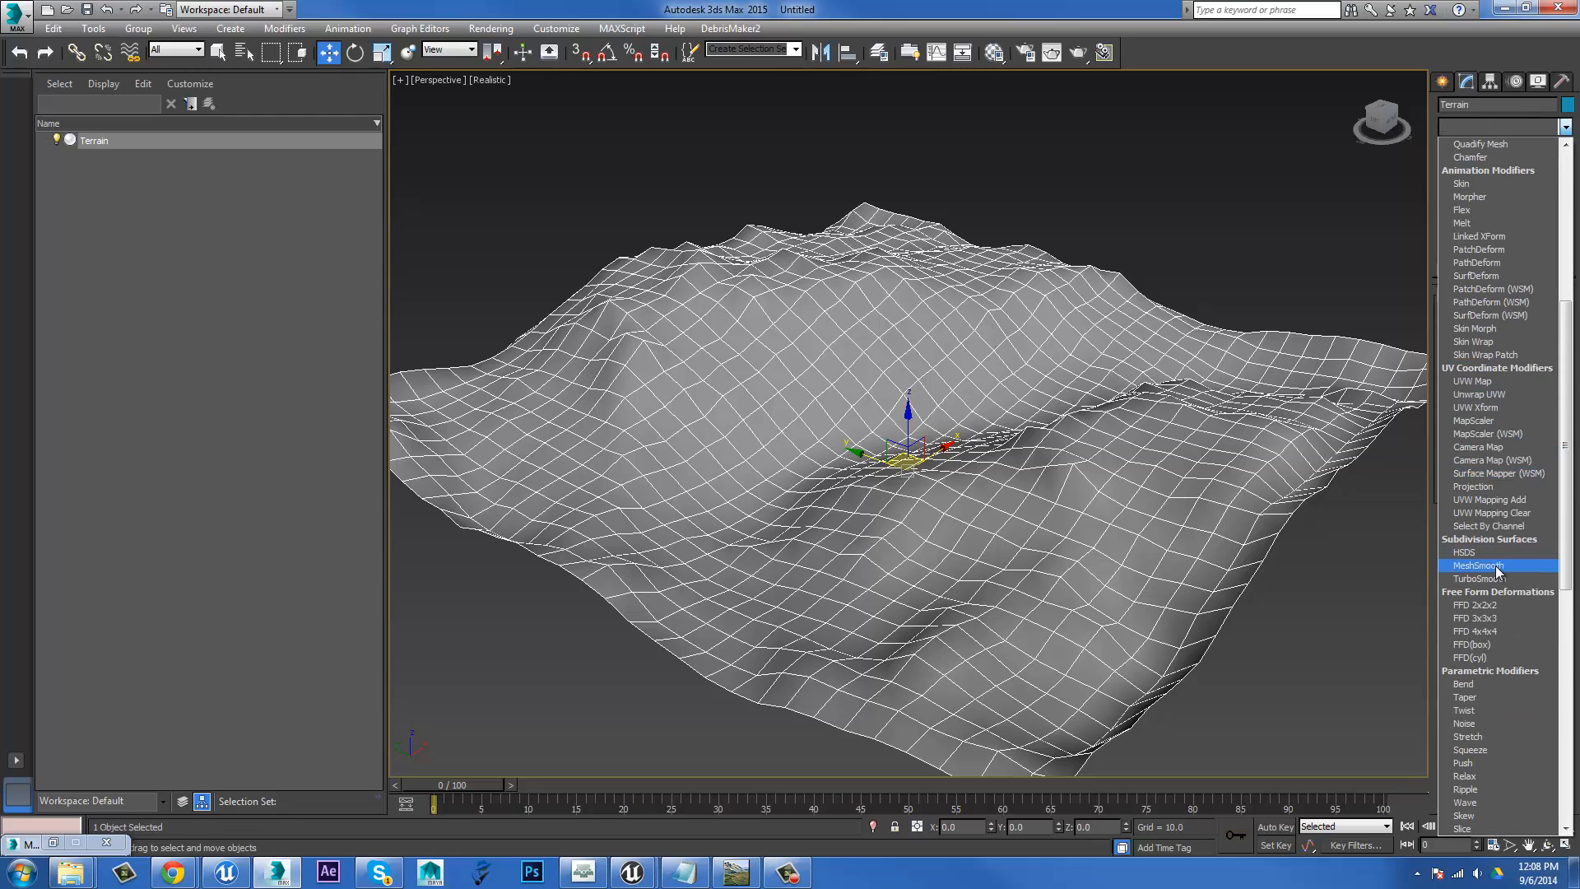
pyautogui.click(1479, 381)
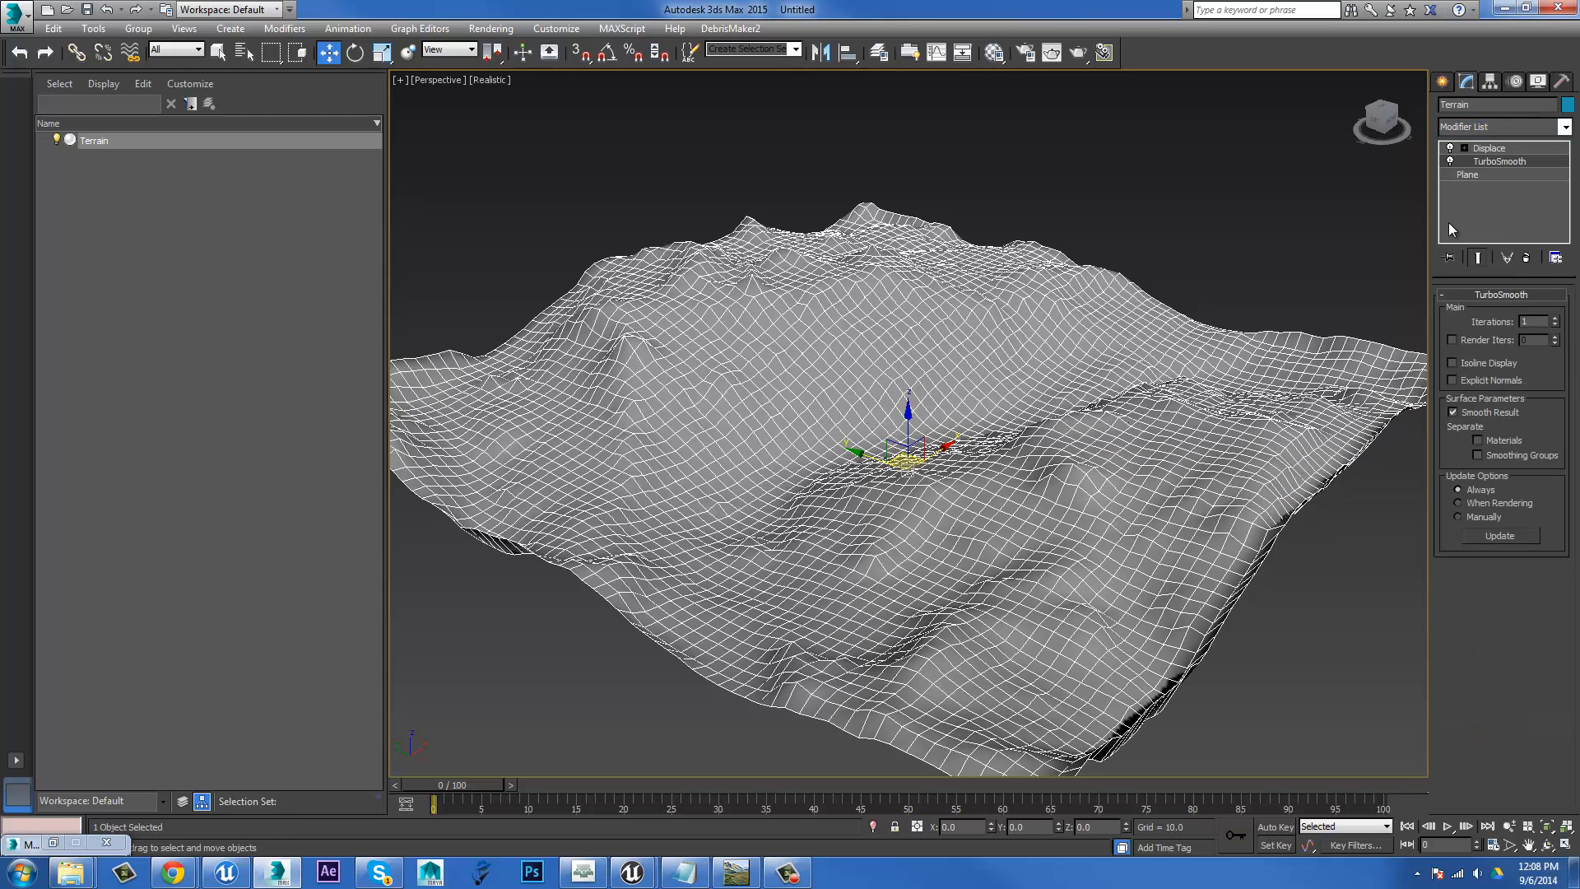
# Set the base plane's length and width segments to 64 each beneath the TurboSmooth modifier.
pyautogui.click(1463, 174)
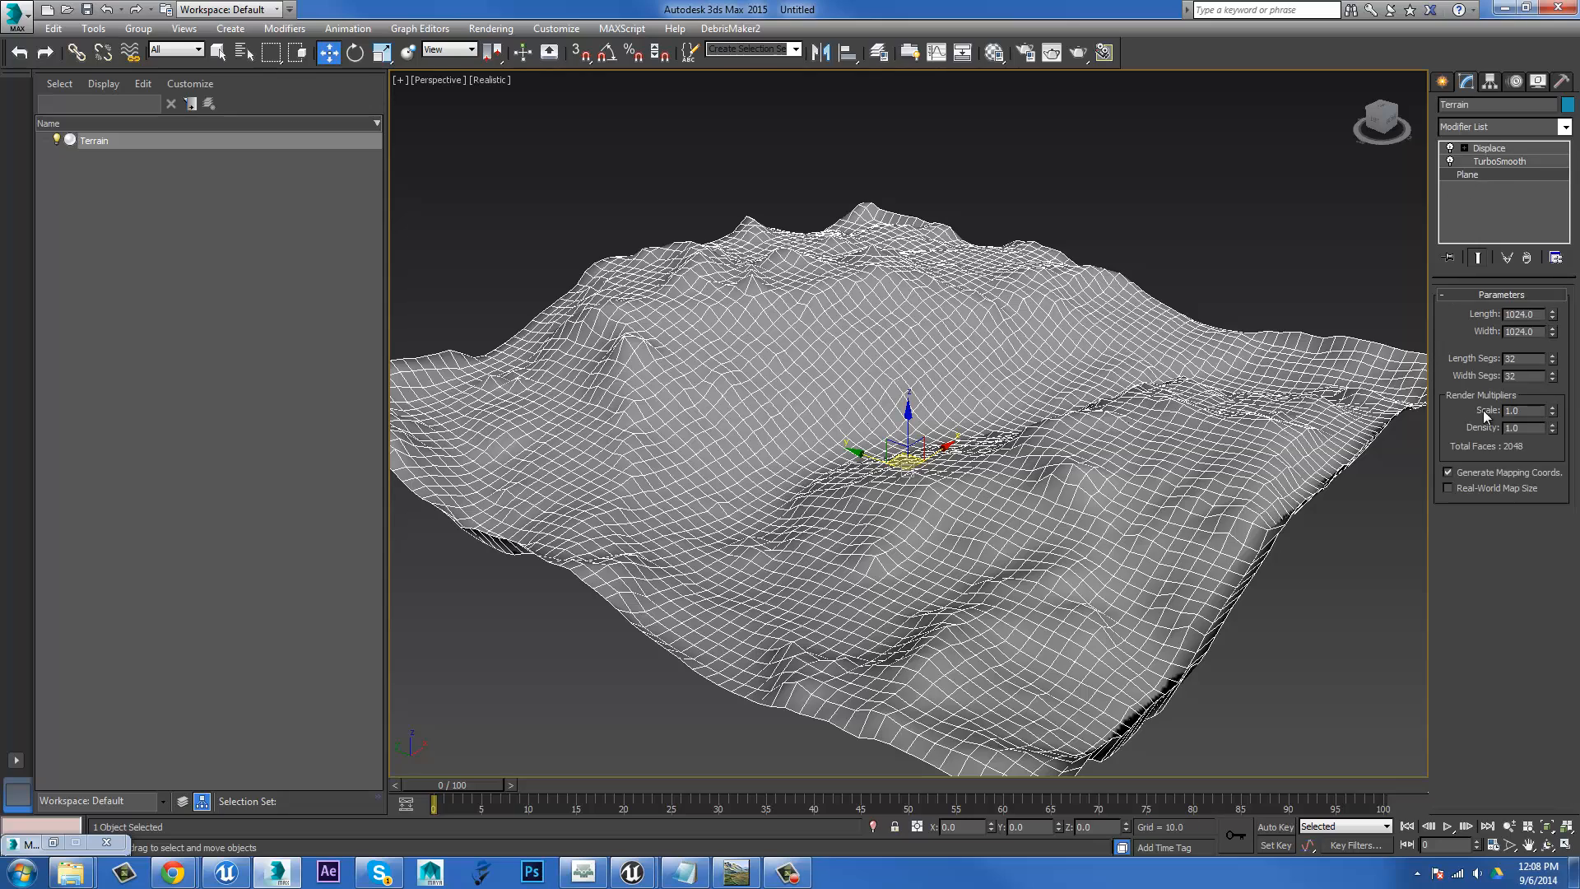
pyautogui.doubleClick(1527, 358)
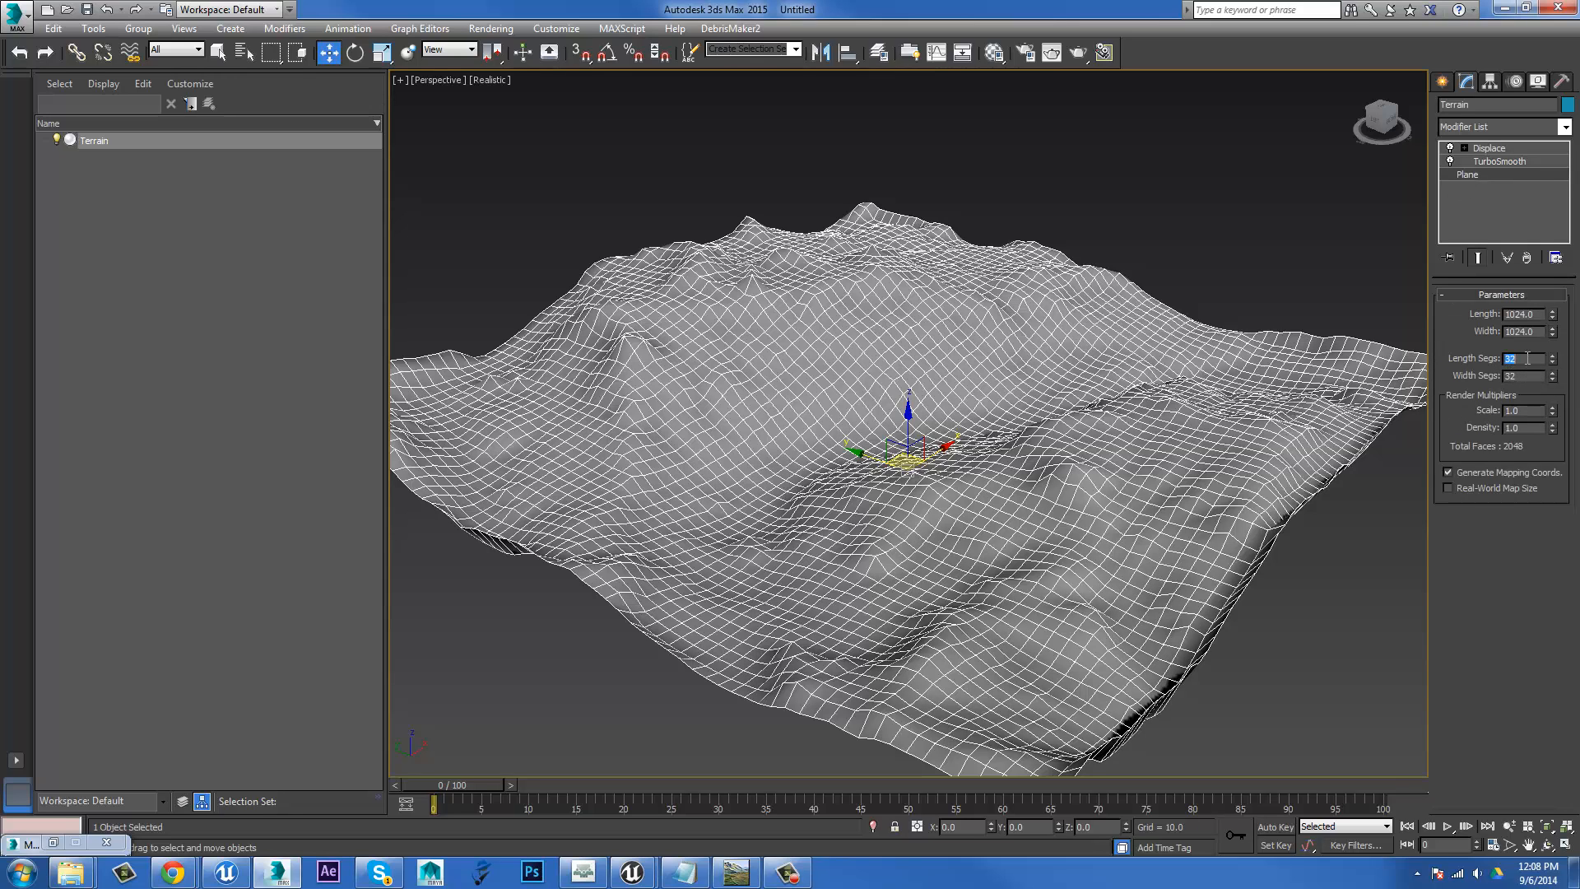
pyautogui.press('Tab')
pyautogui.write('64')
pyautogui.press('Tab')
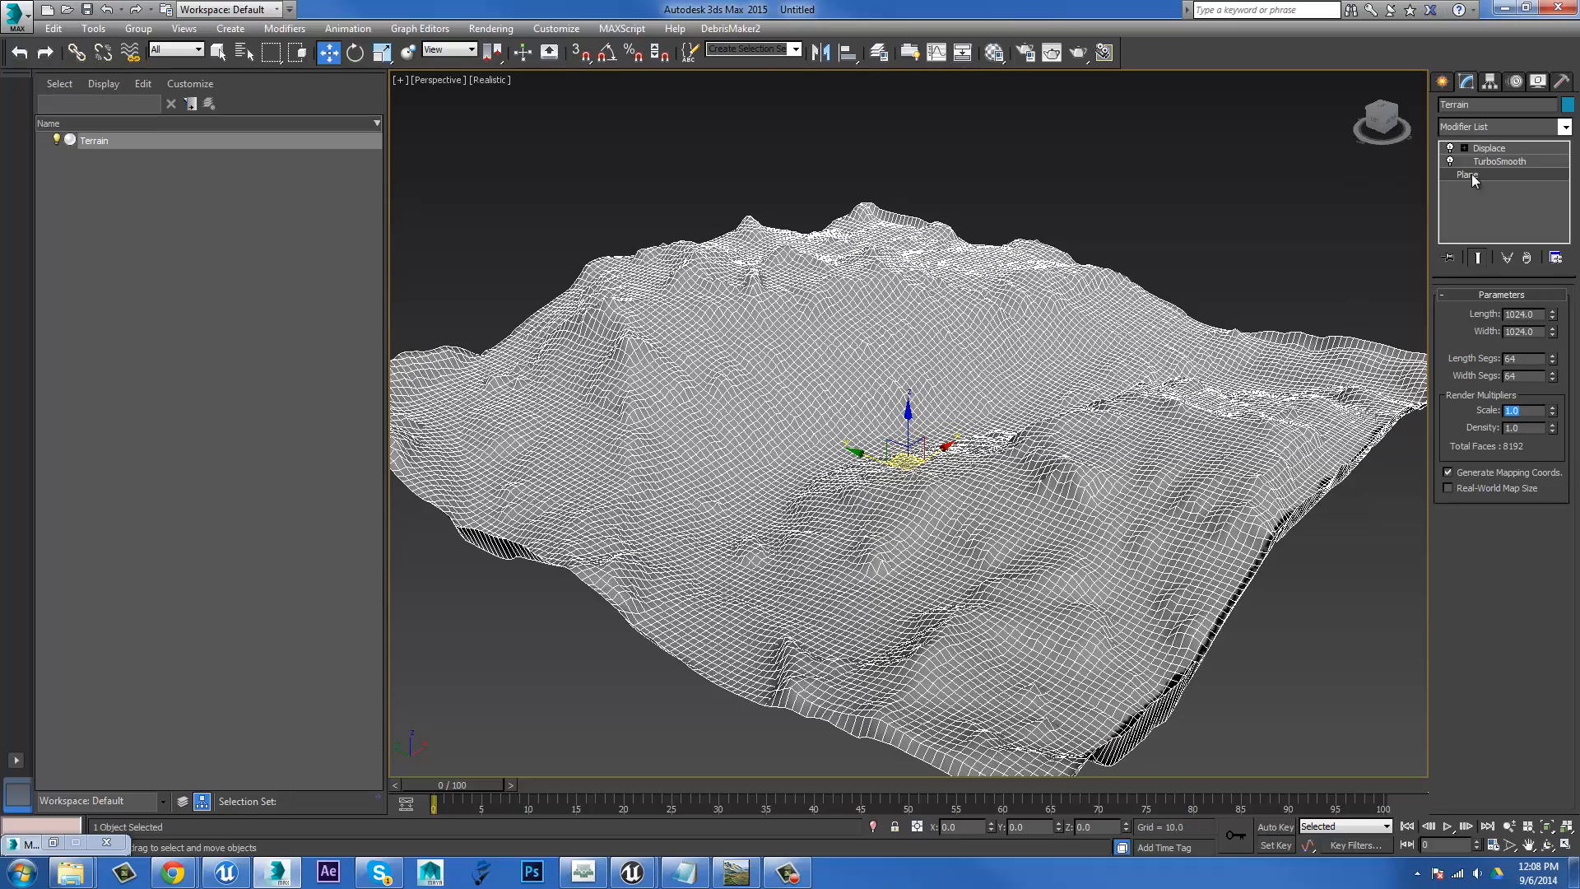
# Turn the TurboSmooth modifier off and back on to compare mesh density, and inspect the terrain's edges.
pyautogui.click(1499, 161)
pyautogui.click(1450, 162)
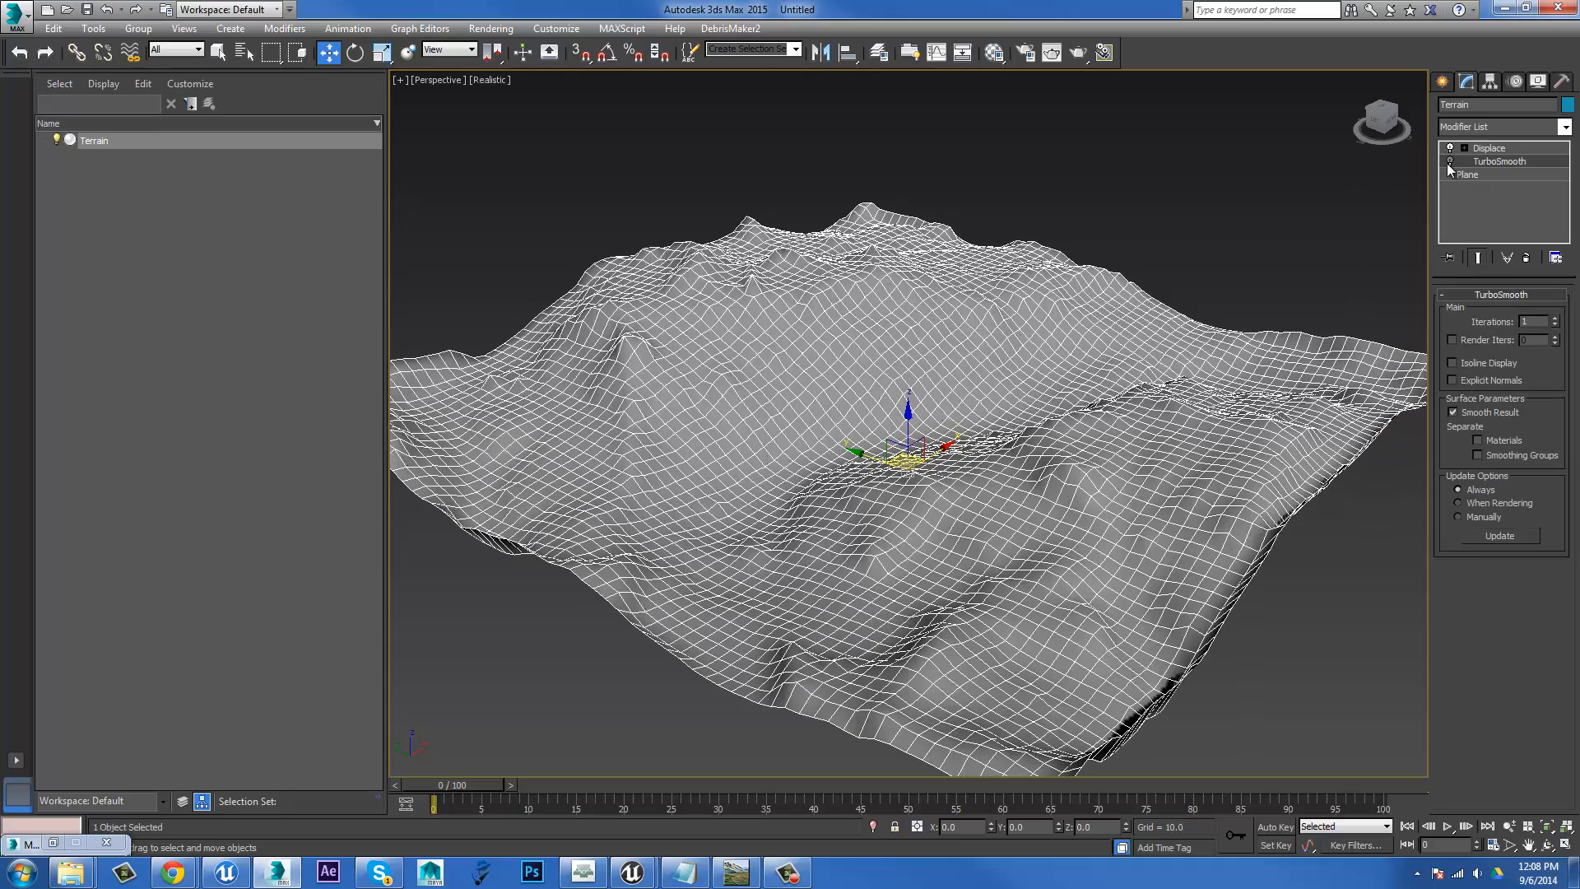
pyautogui.click(1450, 163)
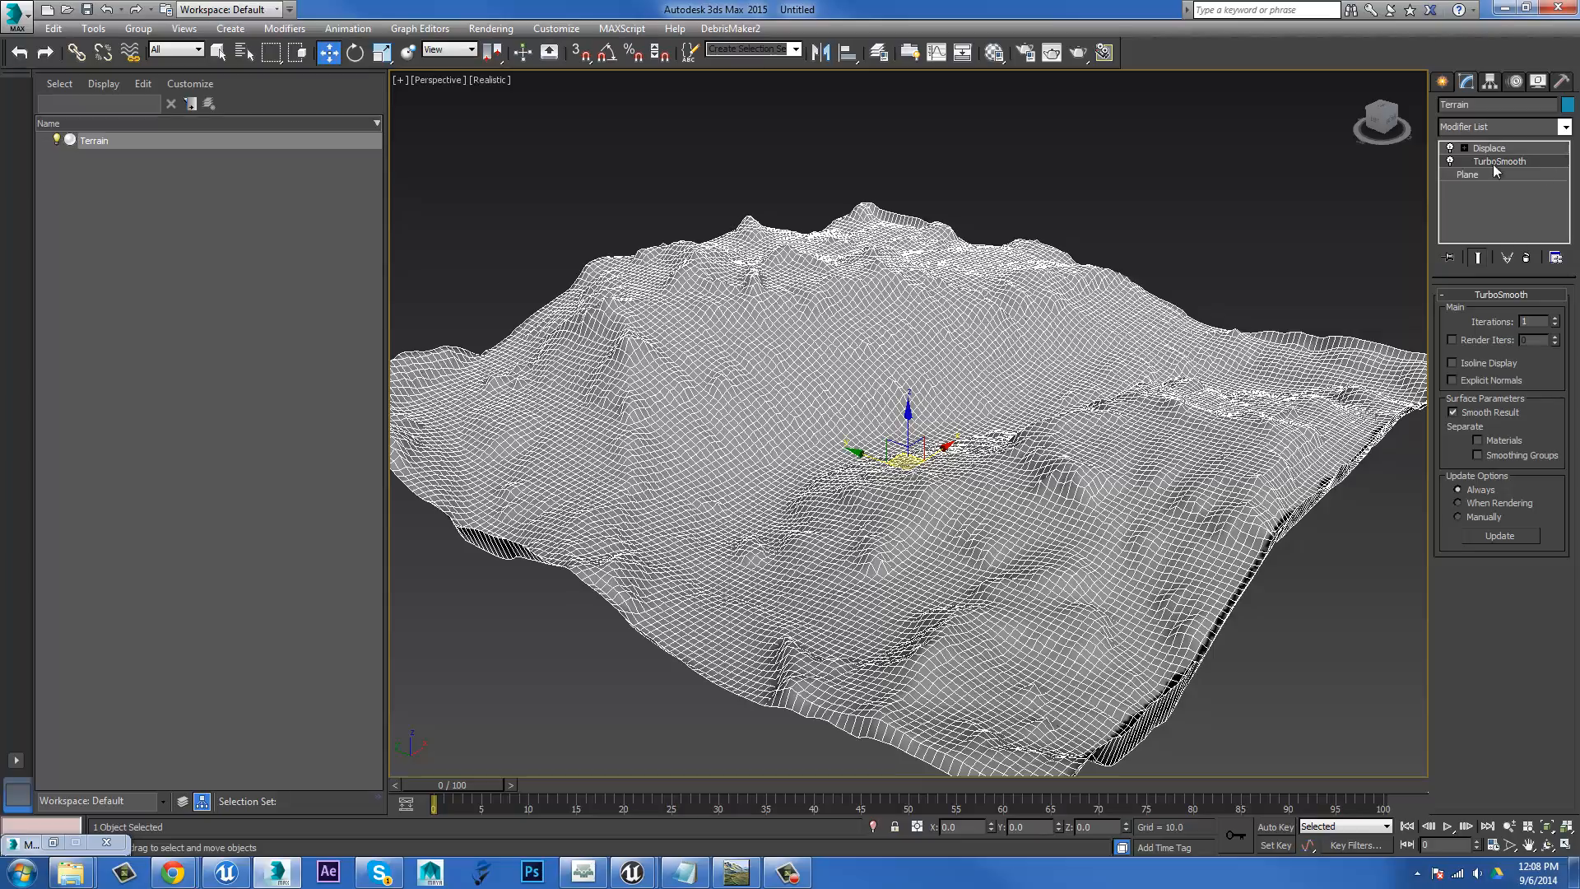
pyautogui.keyDown('alt'); pyautogui.moveTo(1032, 419); pyautogui.dragTo(1026, 511, button='middle'); pyautogui.keyUp('alt')
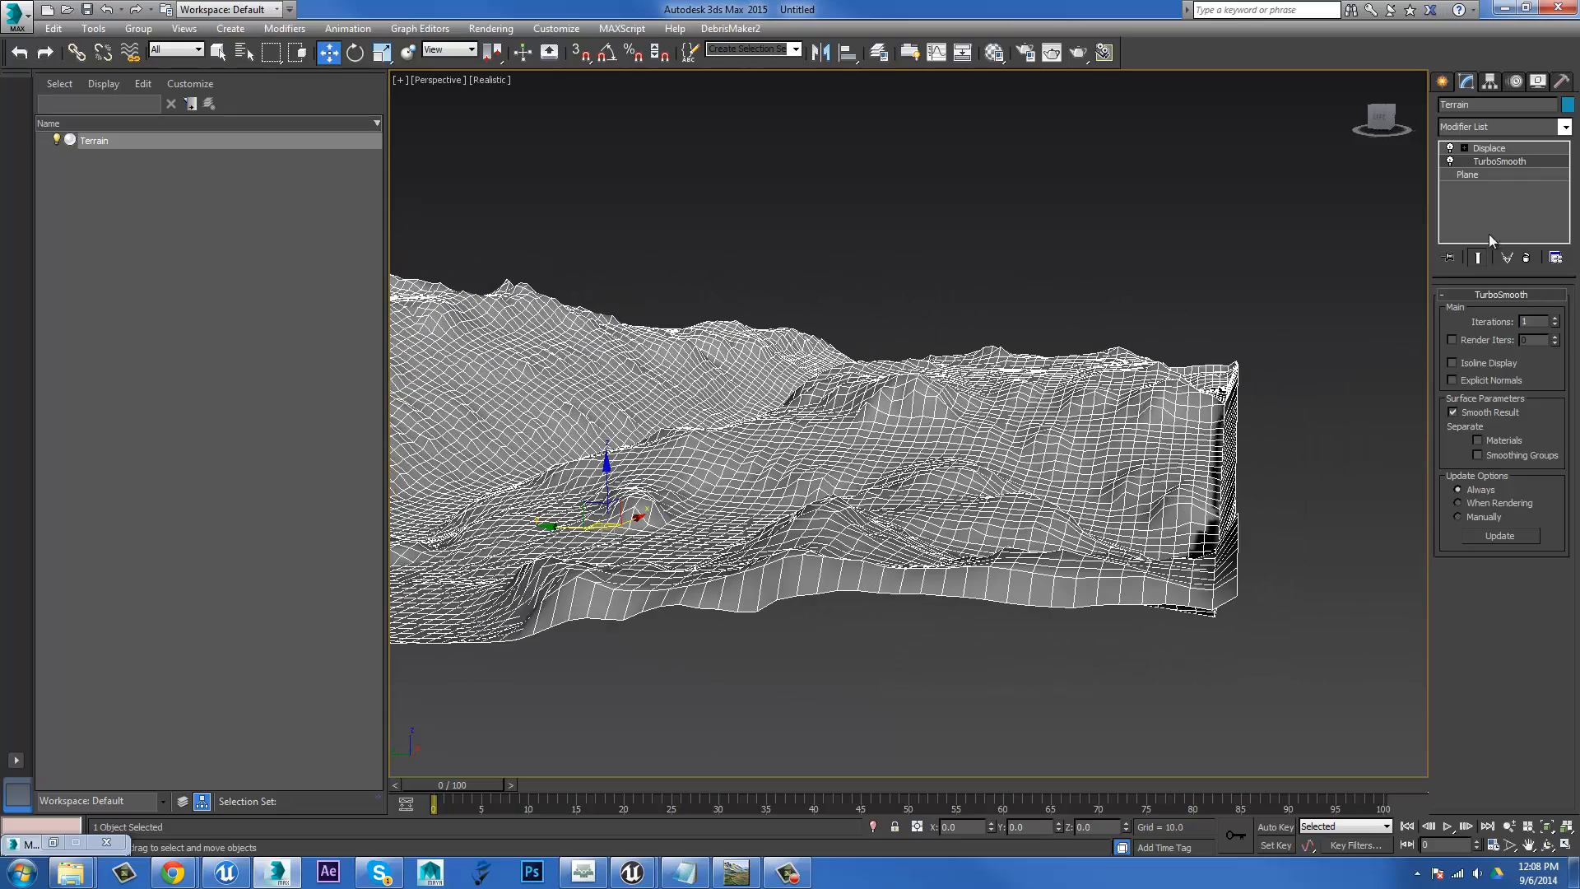
# Switch the Displace modifier from Use Existing Mapping to Apply Mapping, with the planar mapping fitted to the terrain.
pyautogui.click(1489, 148)
pyautogui.moveTo(1453, 597); pyautogui.dragTo(1453, 557)
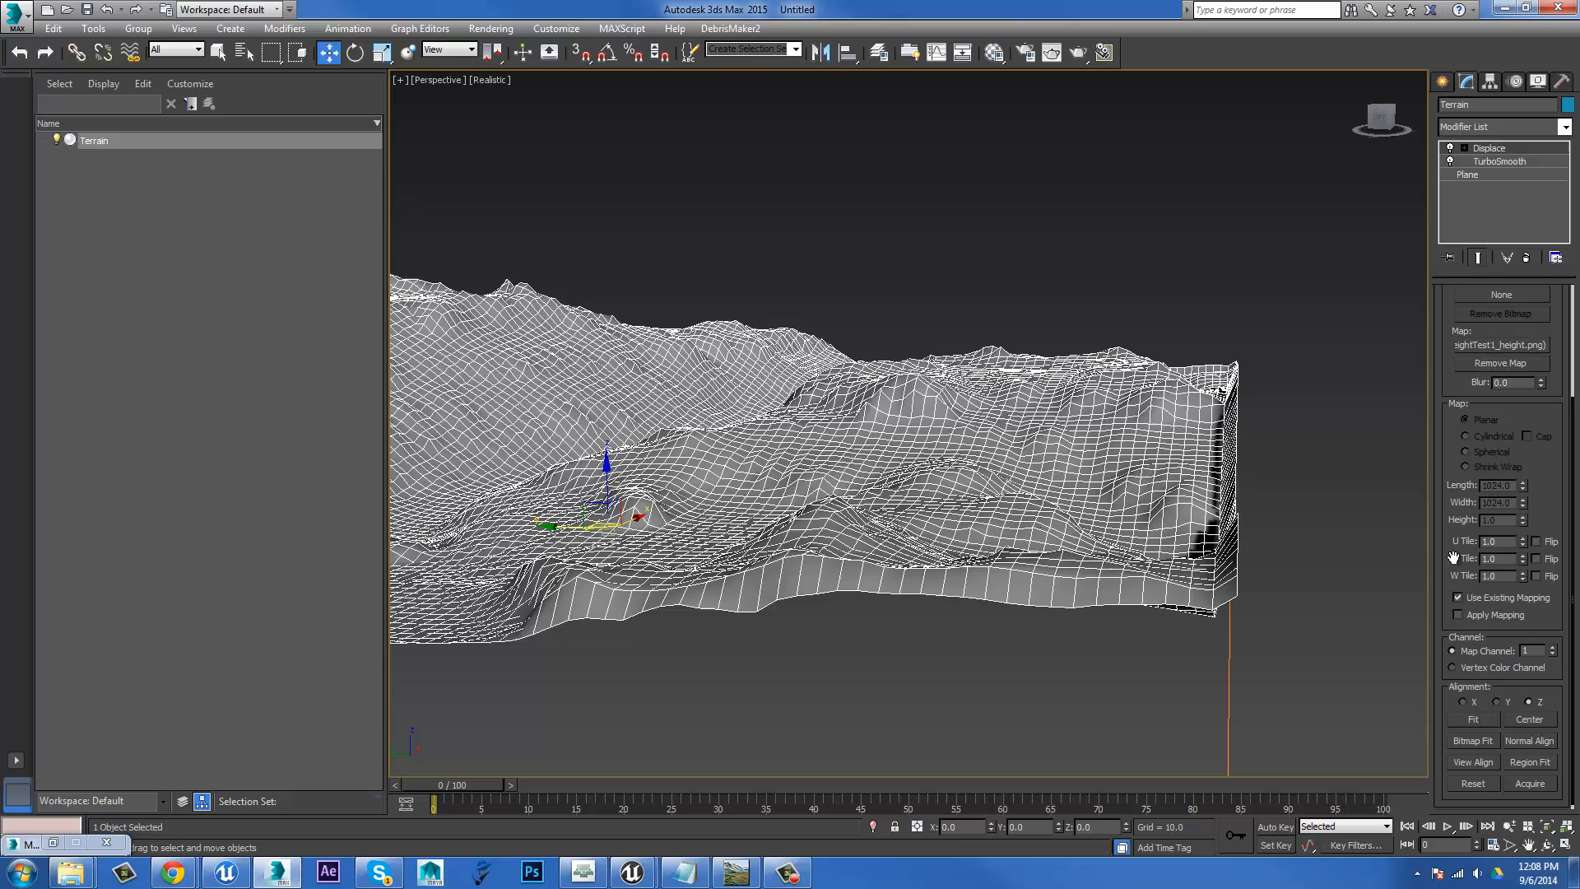
pyautogui.click(1485, 616)
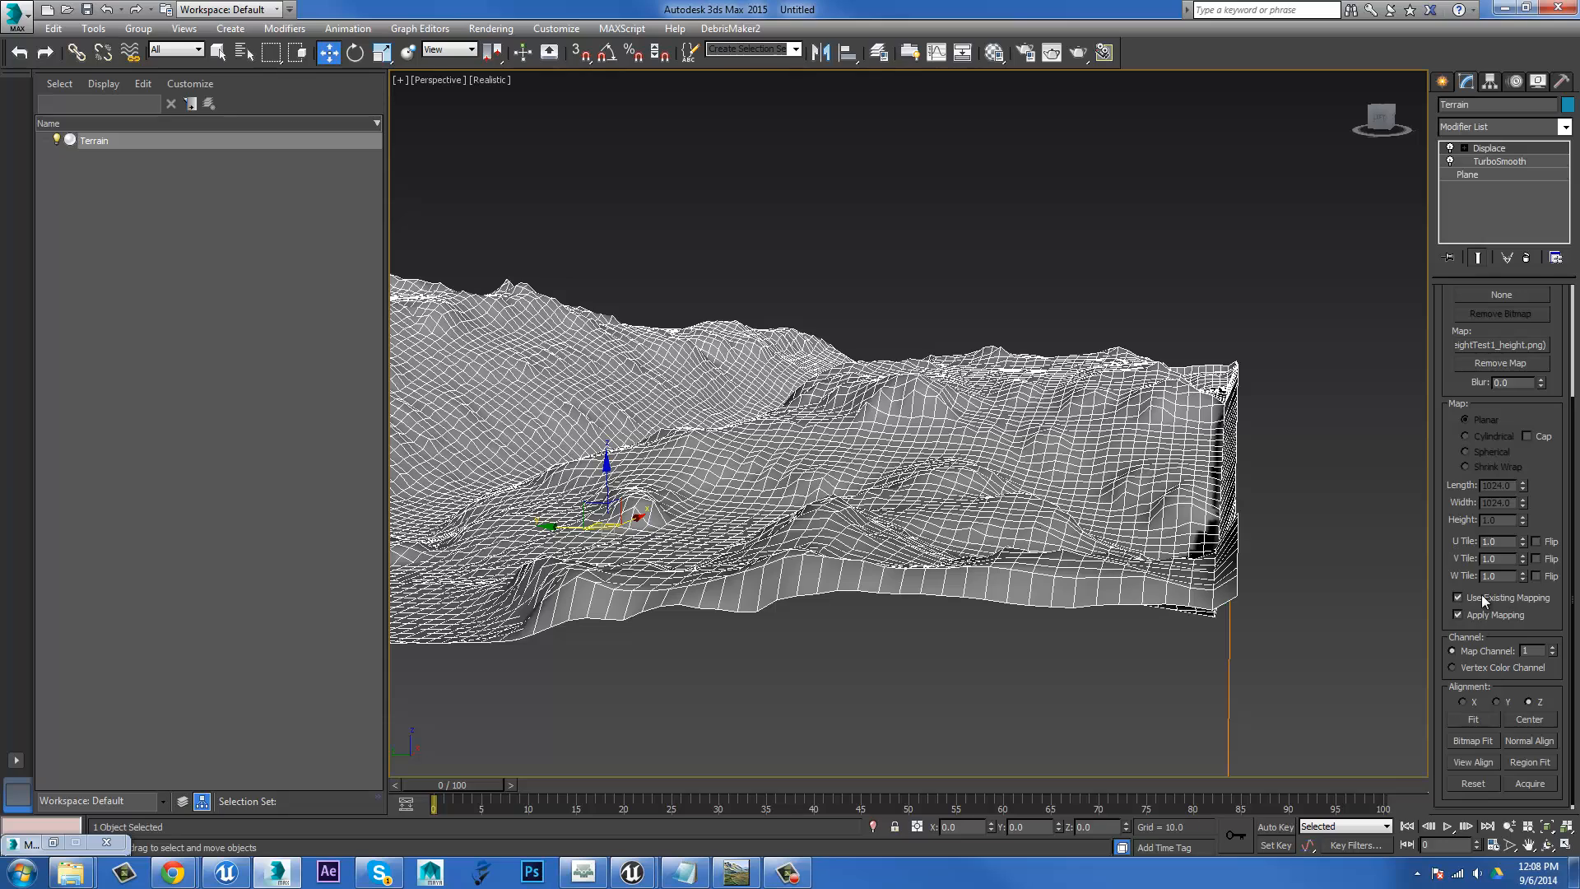
pyautogui.click(1471, 719)
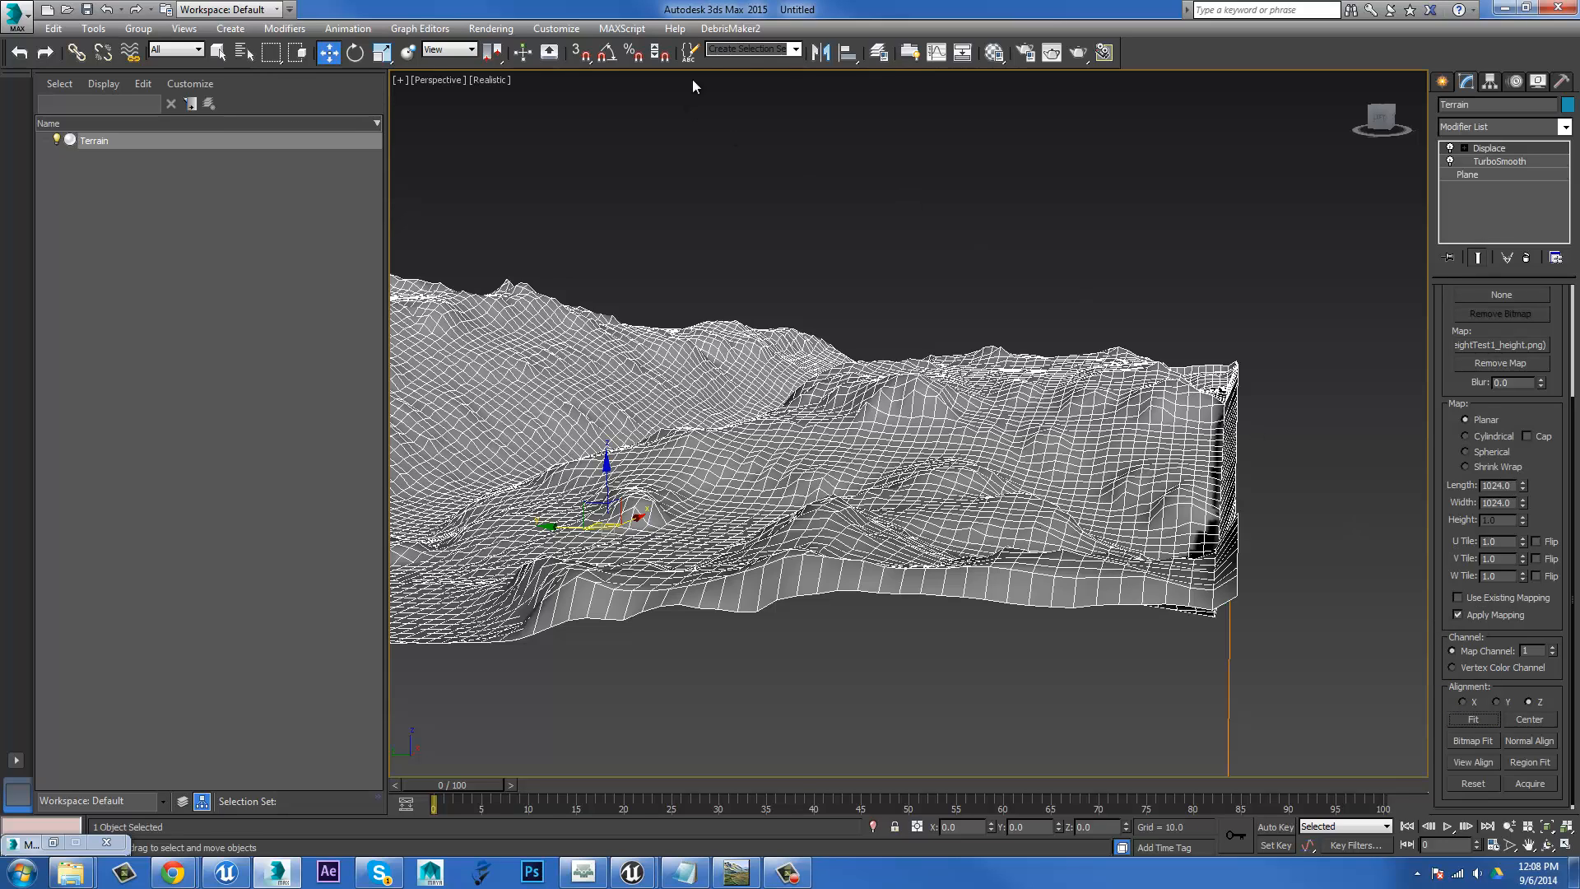
# Set the HeightTest1_height.png bump bitmap's blur to 0.01 and its filtering to None in the Material Editor.
pyautogui.click(1506, 346)
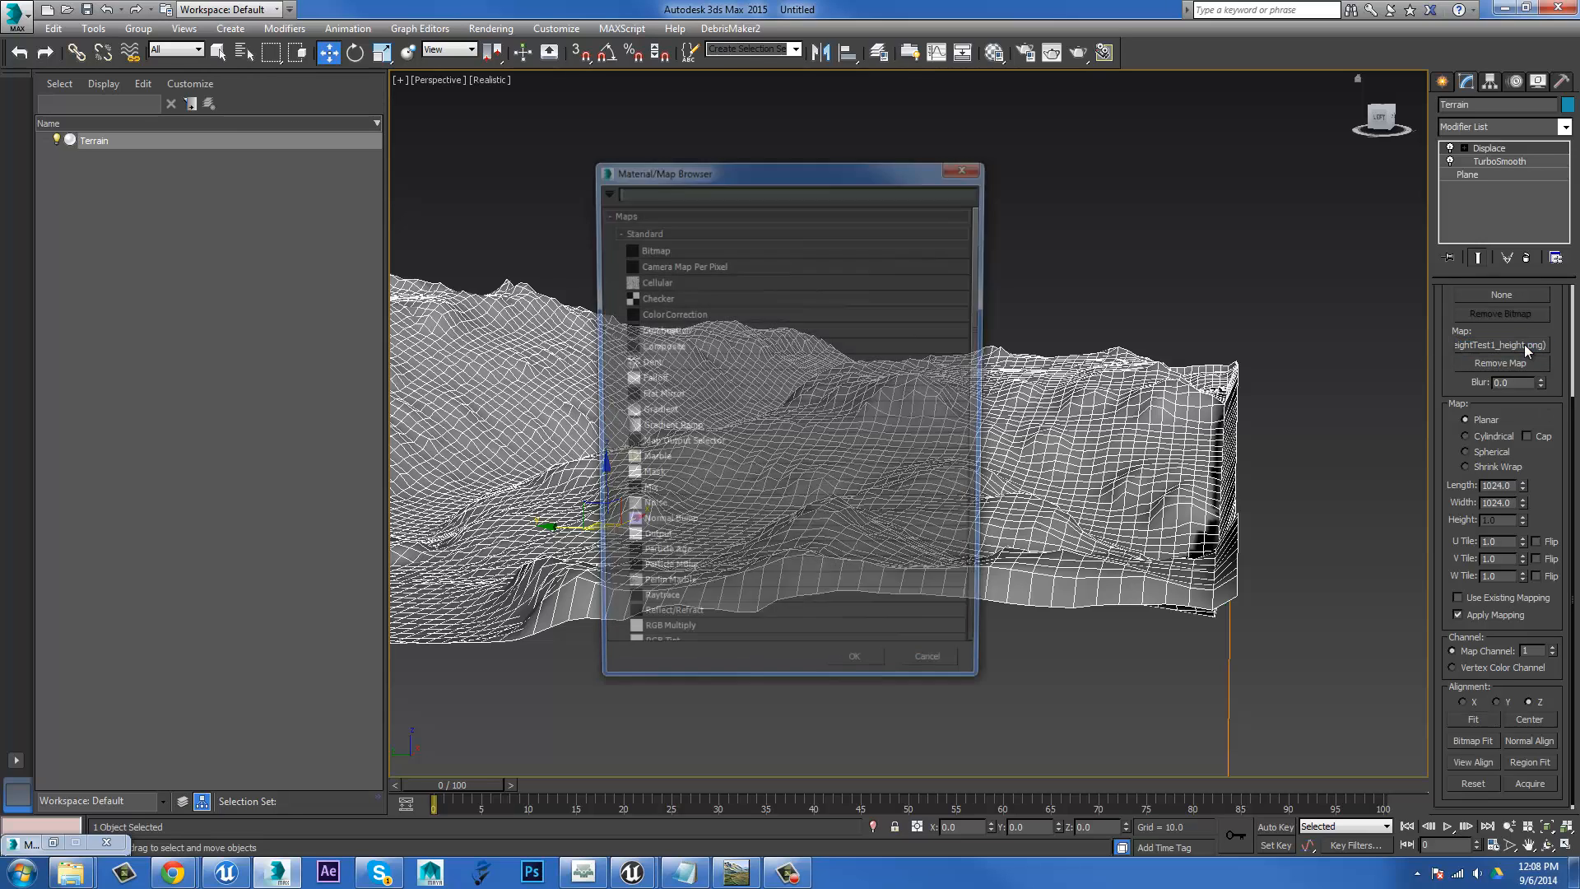
pyautogui.click(938, 676)
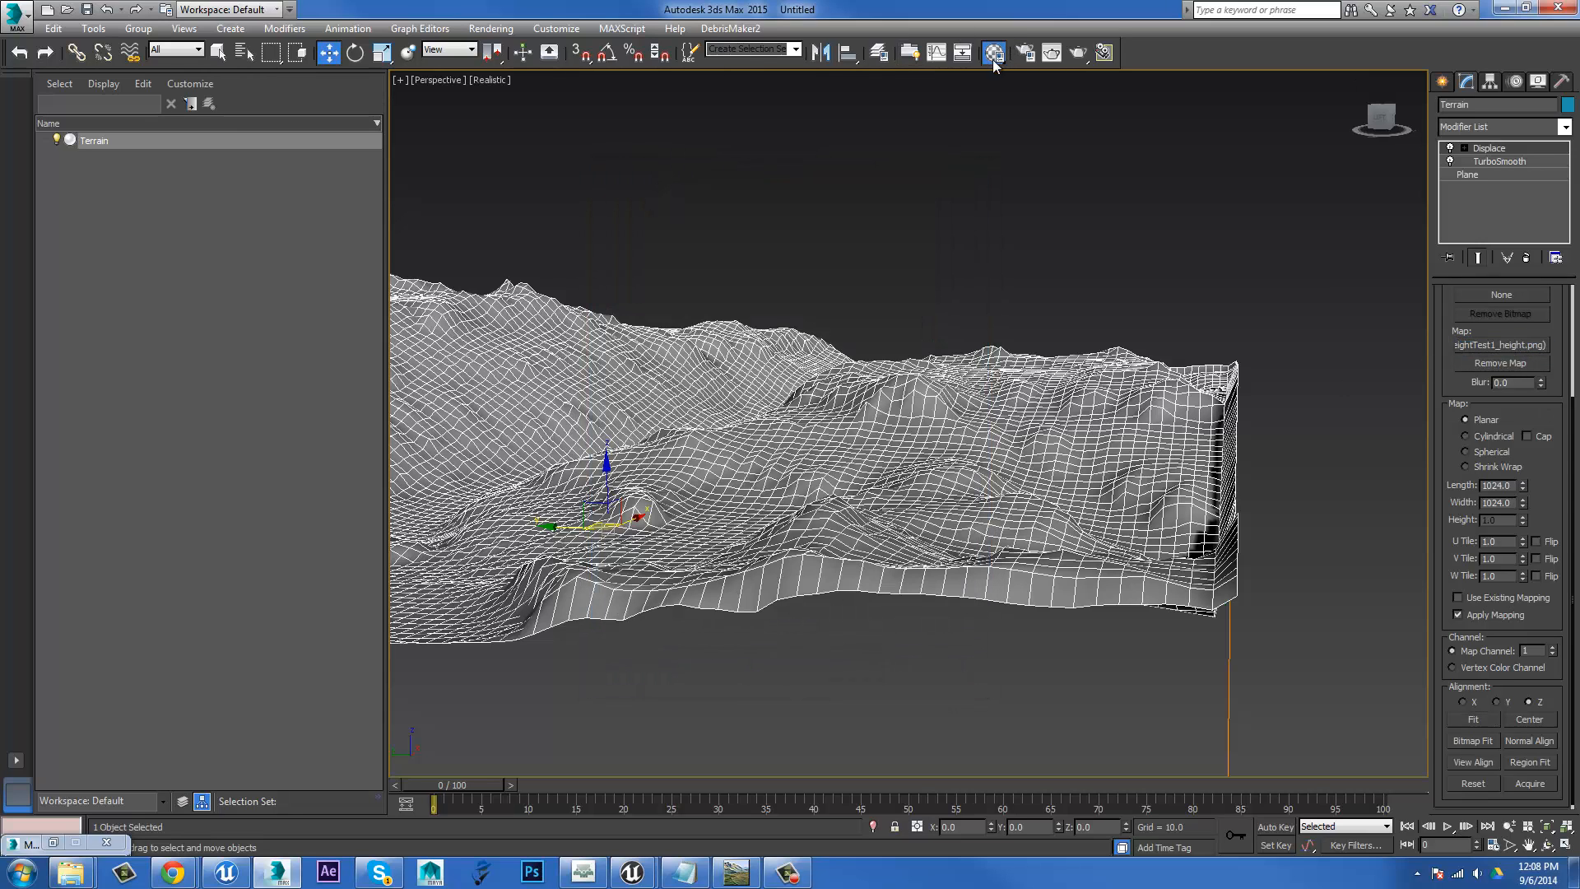
pyautogui.click(994, 52)
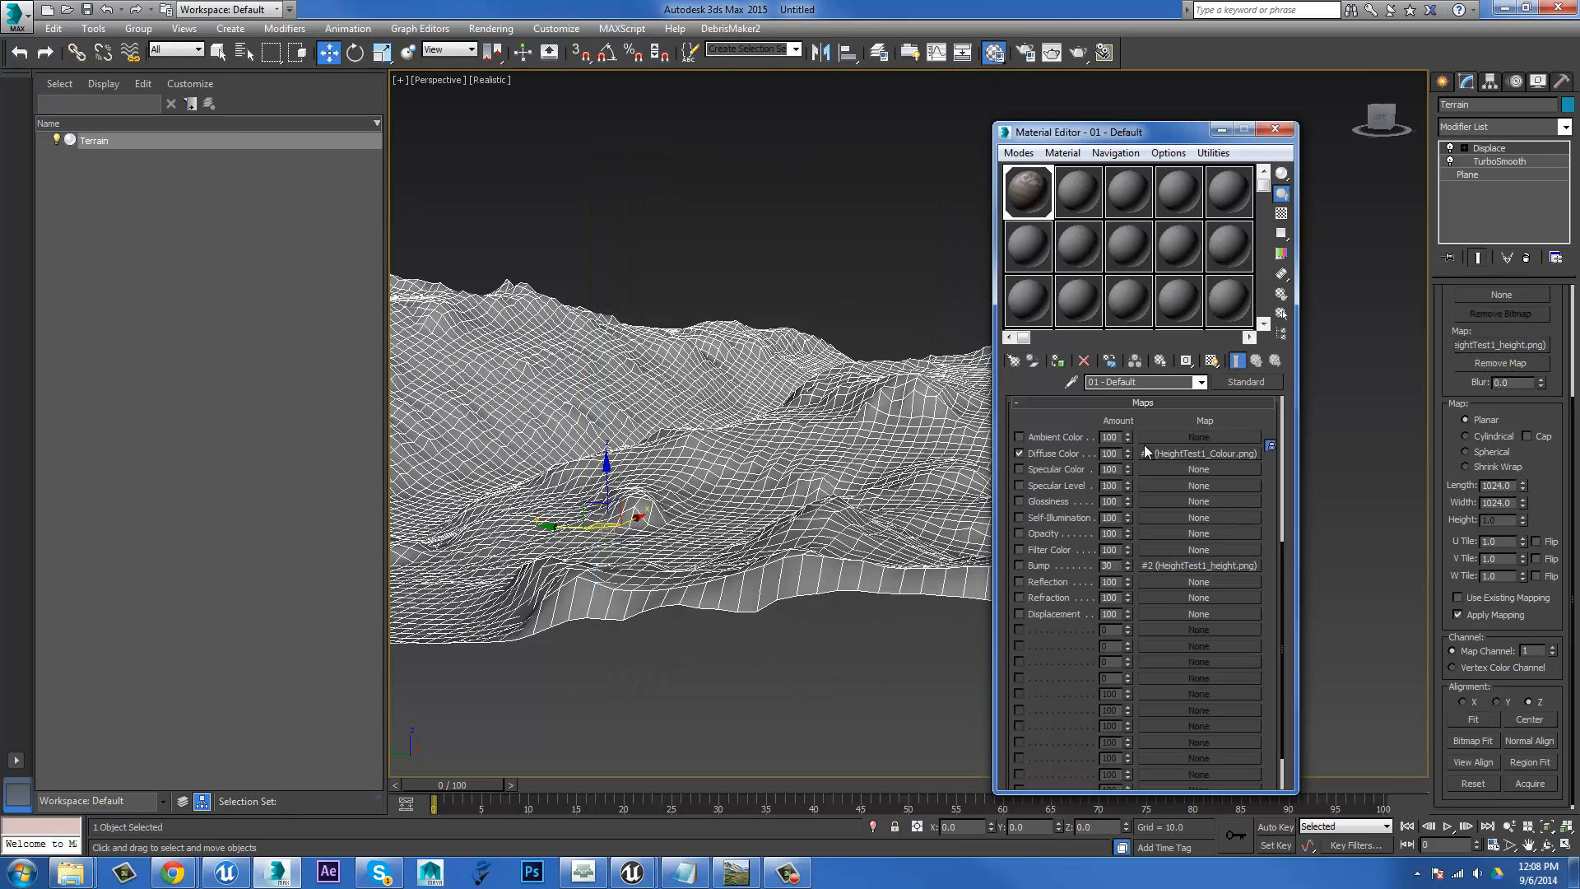
pyautogui.click(1185, 566)
pyautogui.rightClick(1083, 542)
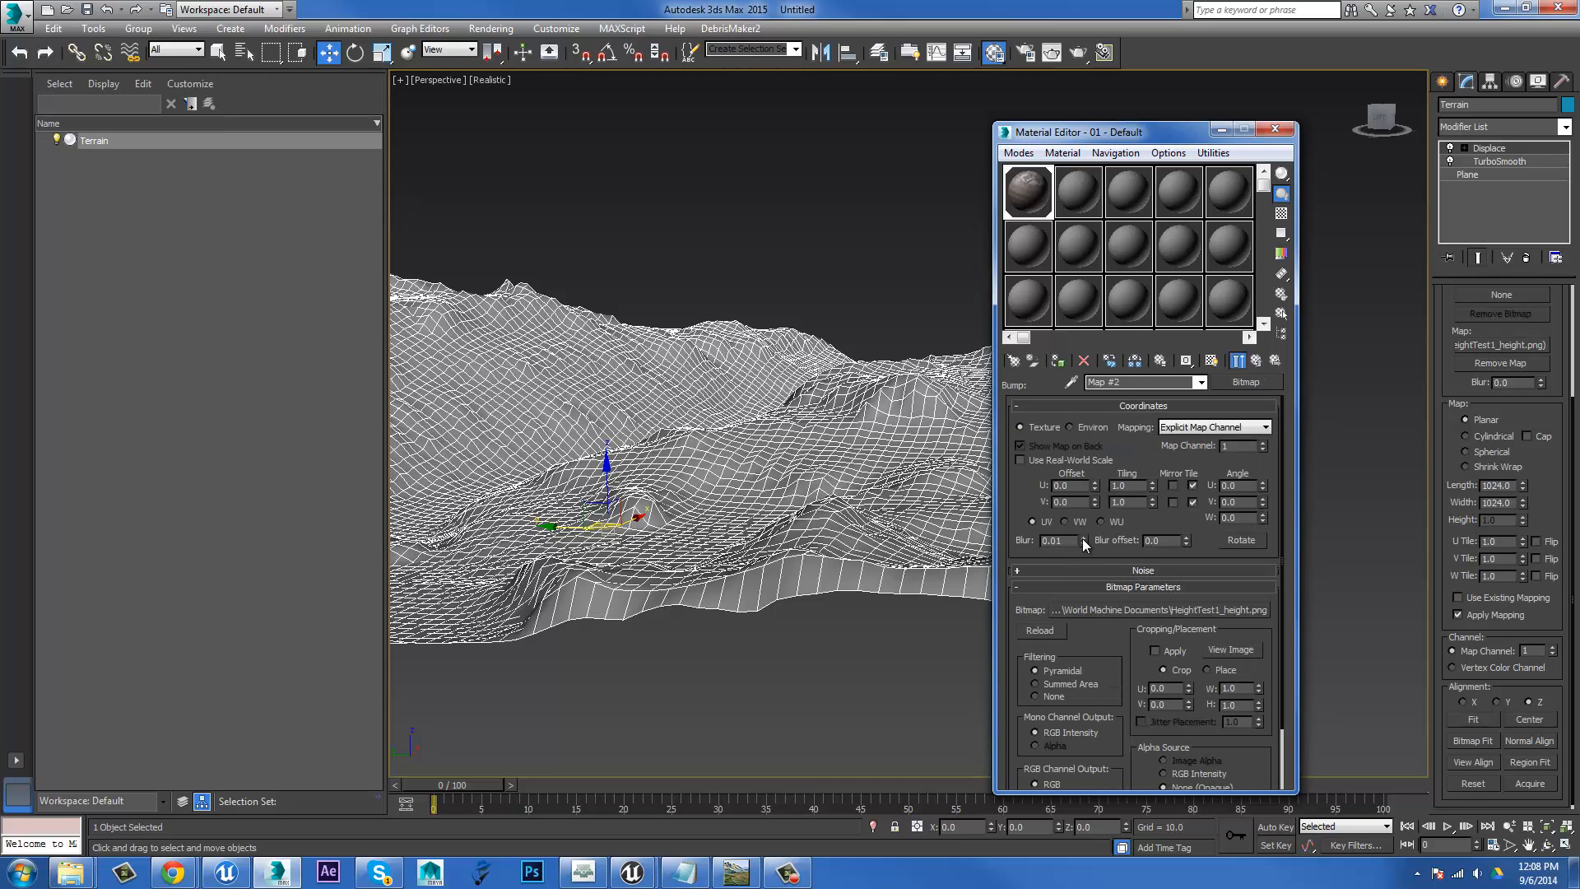
pyautogui.scroll(-2, 1092, 650)
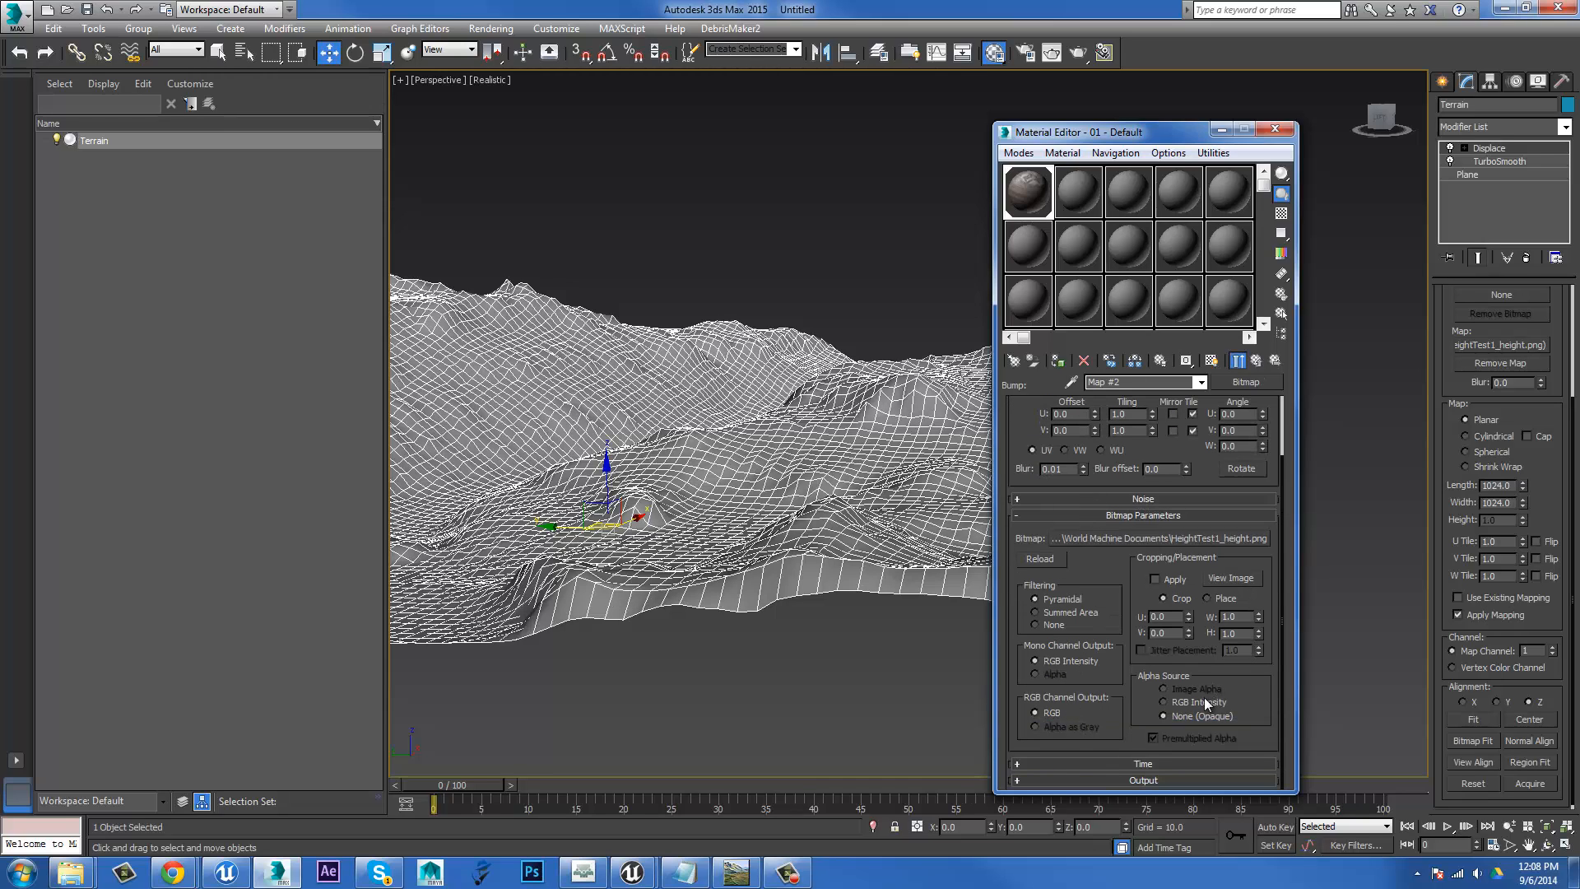
pyautogui.click(1043, 623)
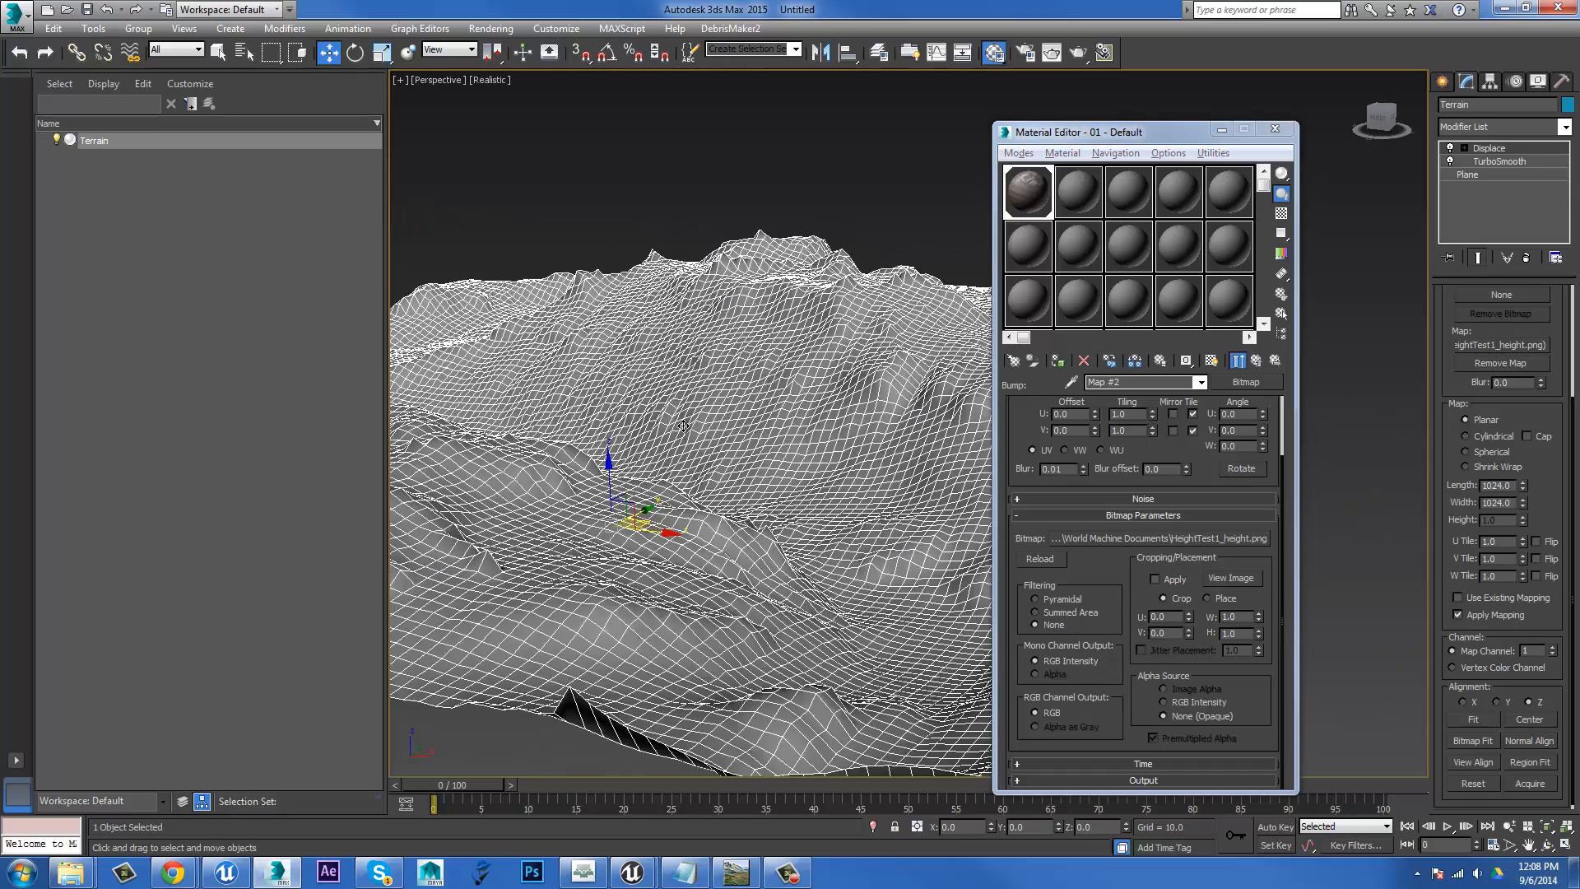
# Close the Material Editor and inspect the displaced terrain as a whole.
pyautogui.scroll(-3, 775, 438)
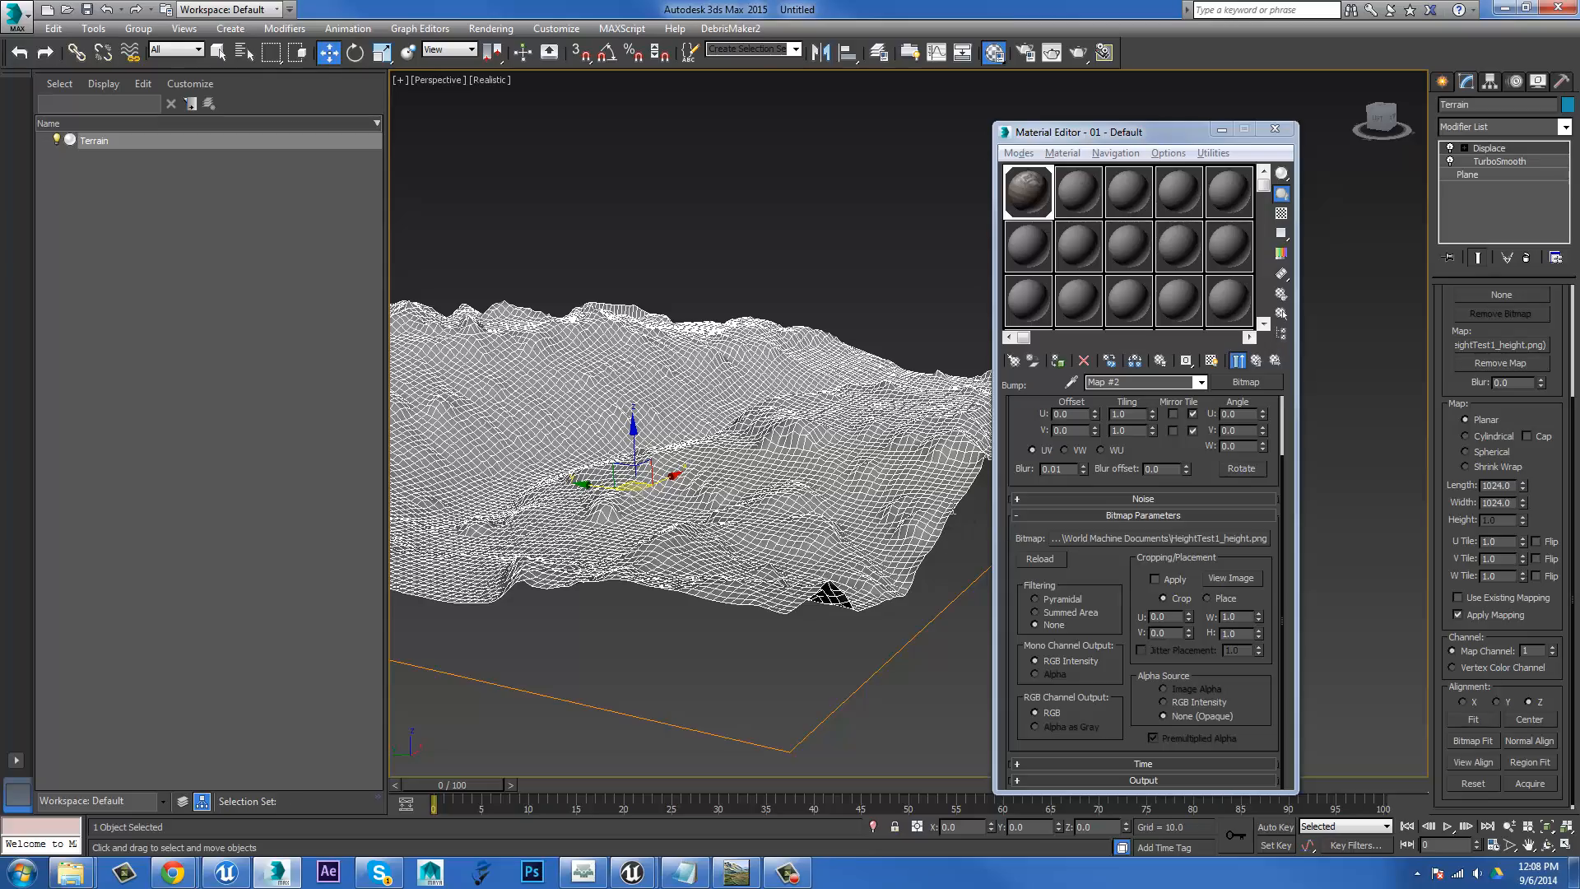
pyautogui.click(1280, 130)
pyautogui.keyDown('alt'); pyautogui.moveTo(1029, 345); pyautogui.dragTo(1049, 411, button='middle'); pyautogui.keyUp('alt')
pyautogui.moveTo(1048, 410); pyautogui.dragTo(1317, 436, button='middle')
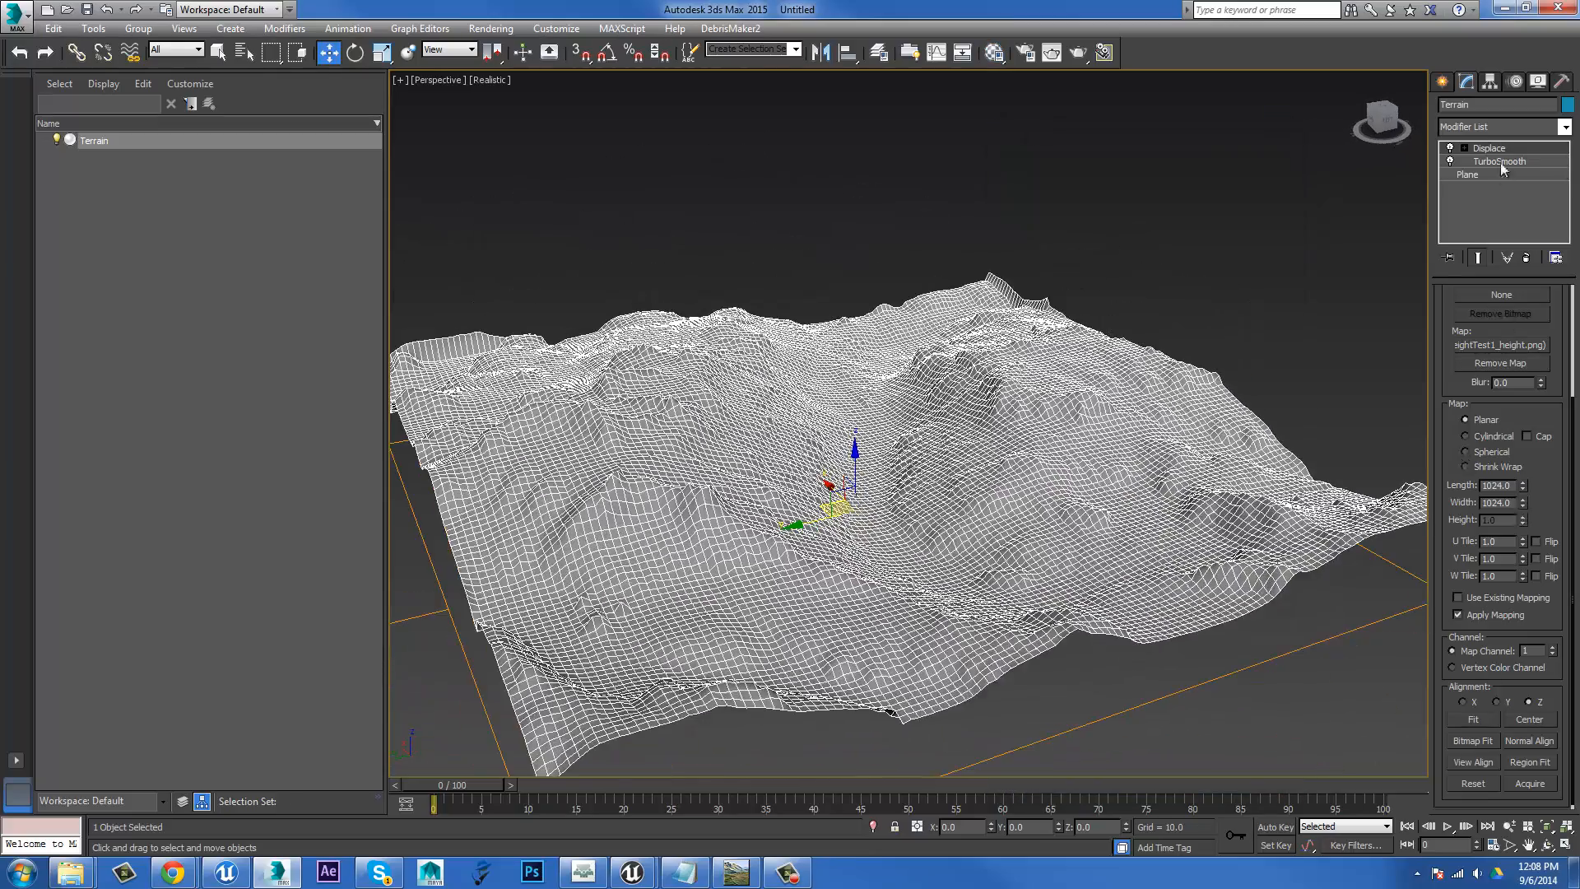
# Turn the TurboSmooth modifier off and back on again to compare the terrain's wireframe from another angle.
pyautogui.click(1461, 175)
pyautogui.click(1449, 161)
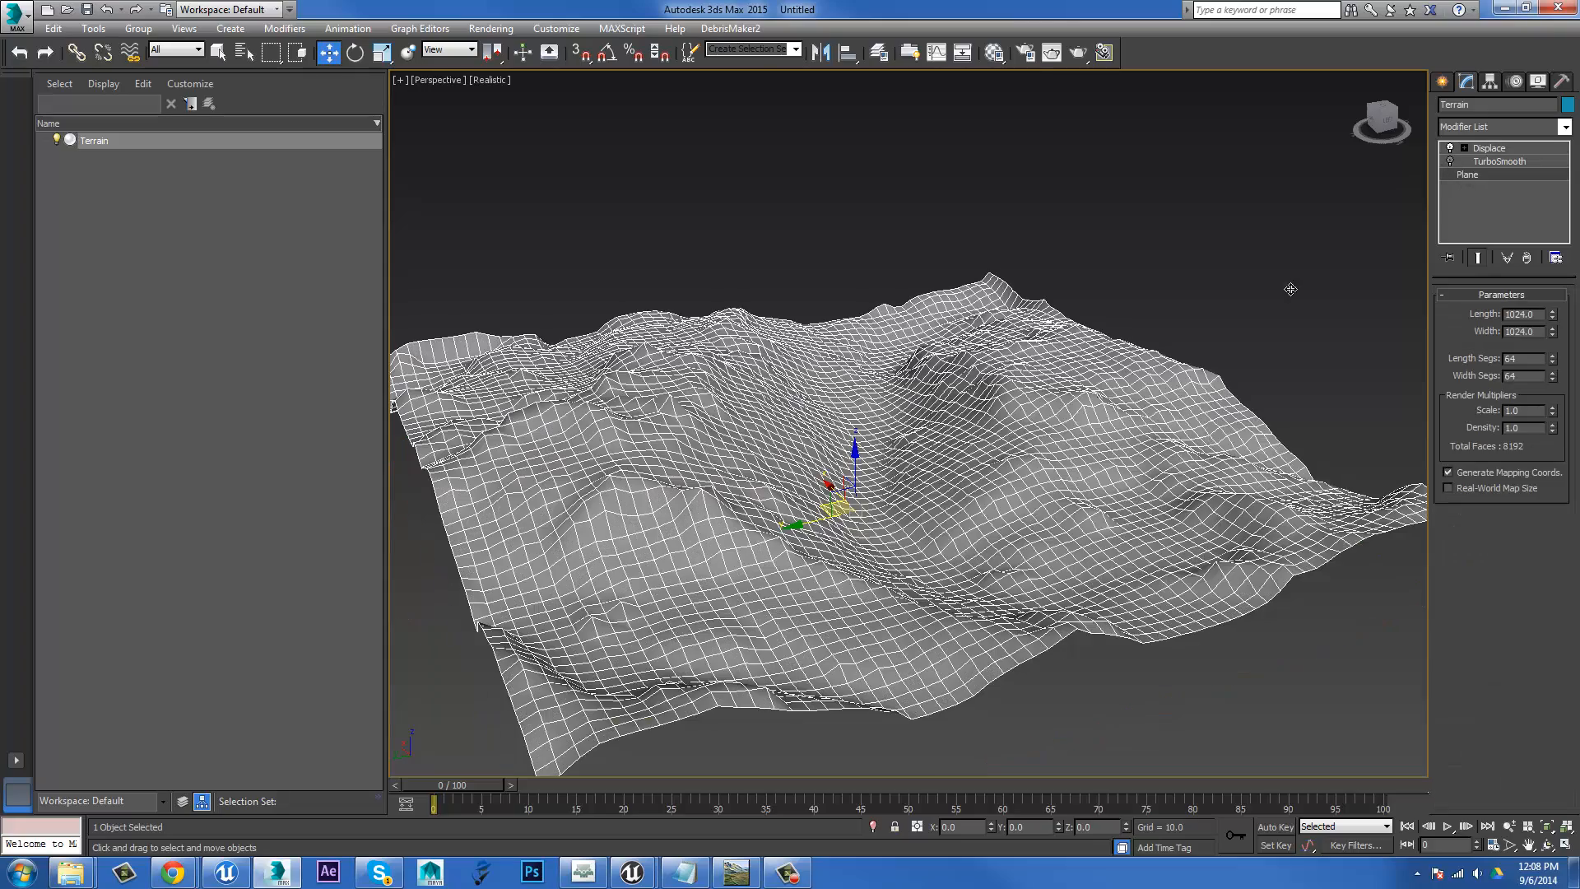
pyautogui.scroll(4, 903, 424)
pyautogui.keyDown('alt'); pyautogui.moveTo(901, 424); pyautogui.dragTo(1004, 395, button='middle'); pyautogui.keyUp('alt')
pyautogui.click(1080, 133)
pyautogui.click(1006, 397)
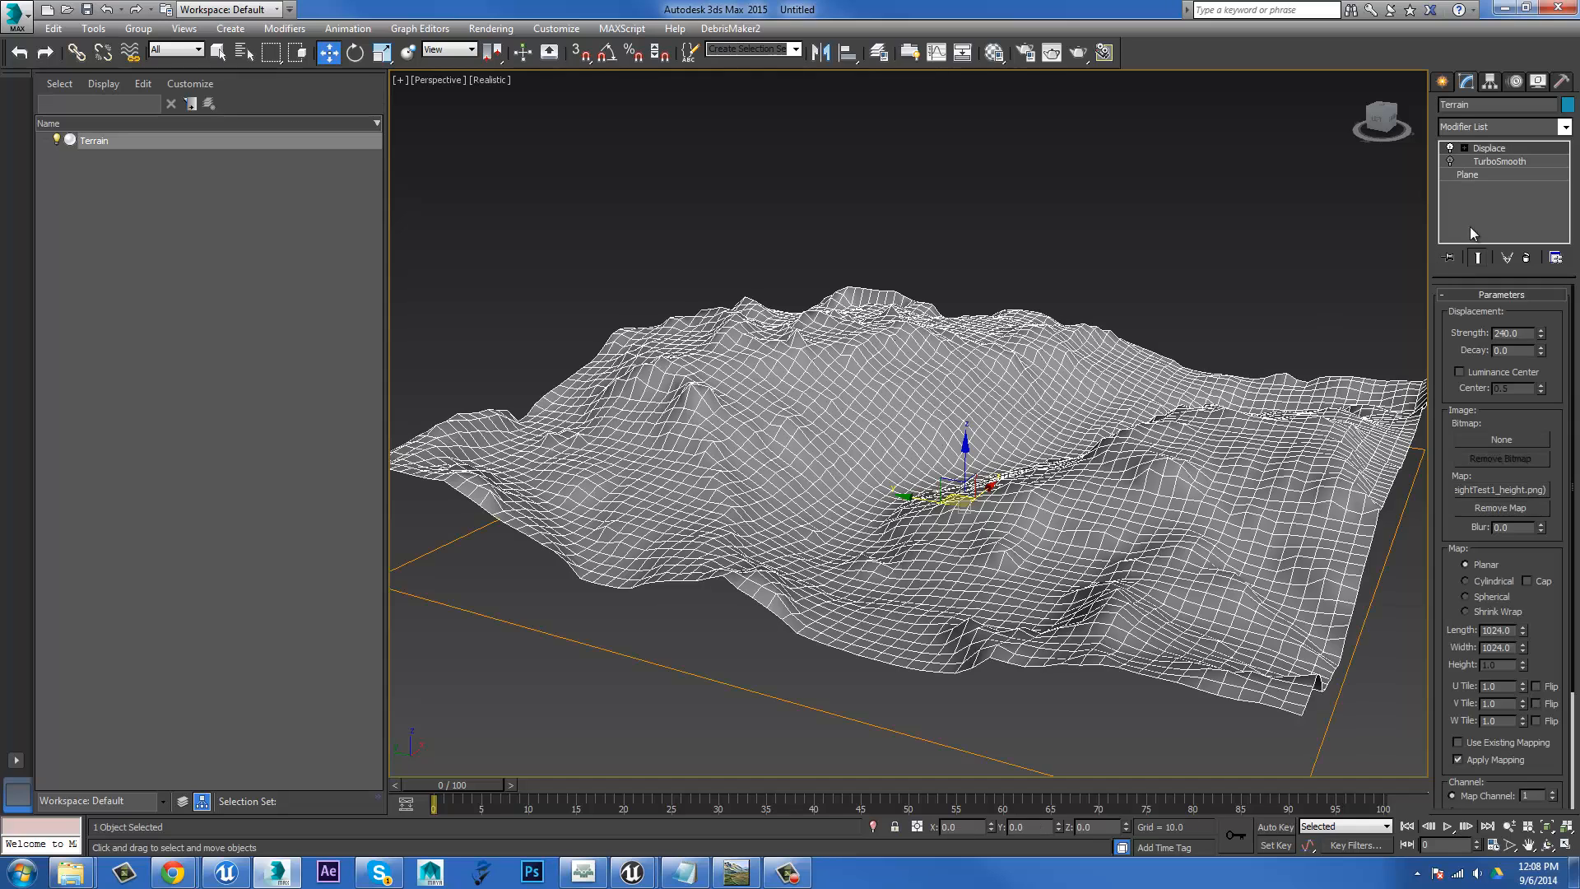
pyautogui.click(1450, 161)
# Set TurboSmooth's iterations to 3 and inspect the denser displaced mesh.
pyautogui.click(1504, 163)
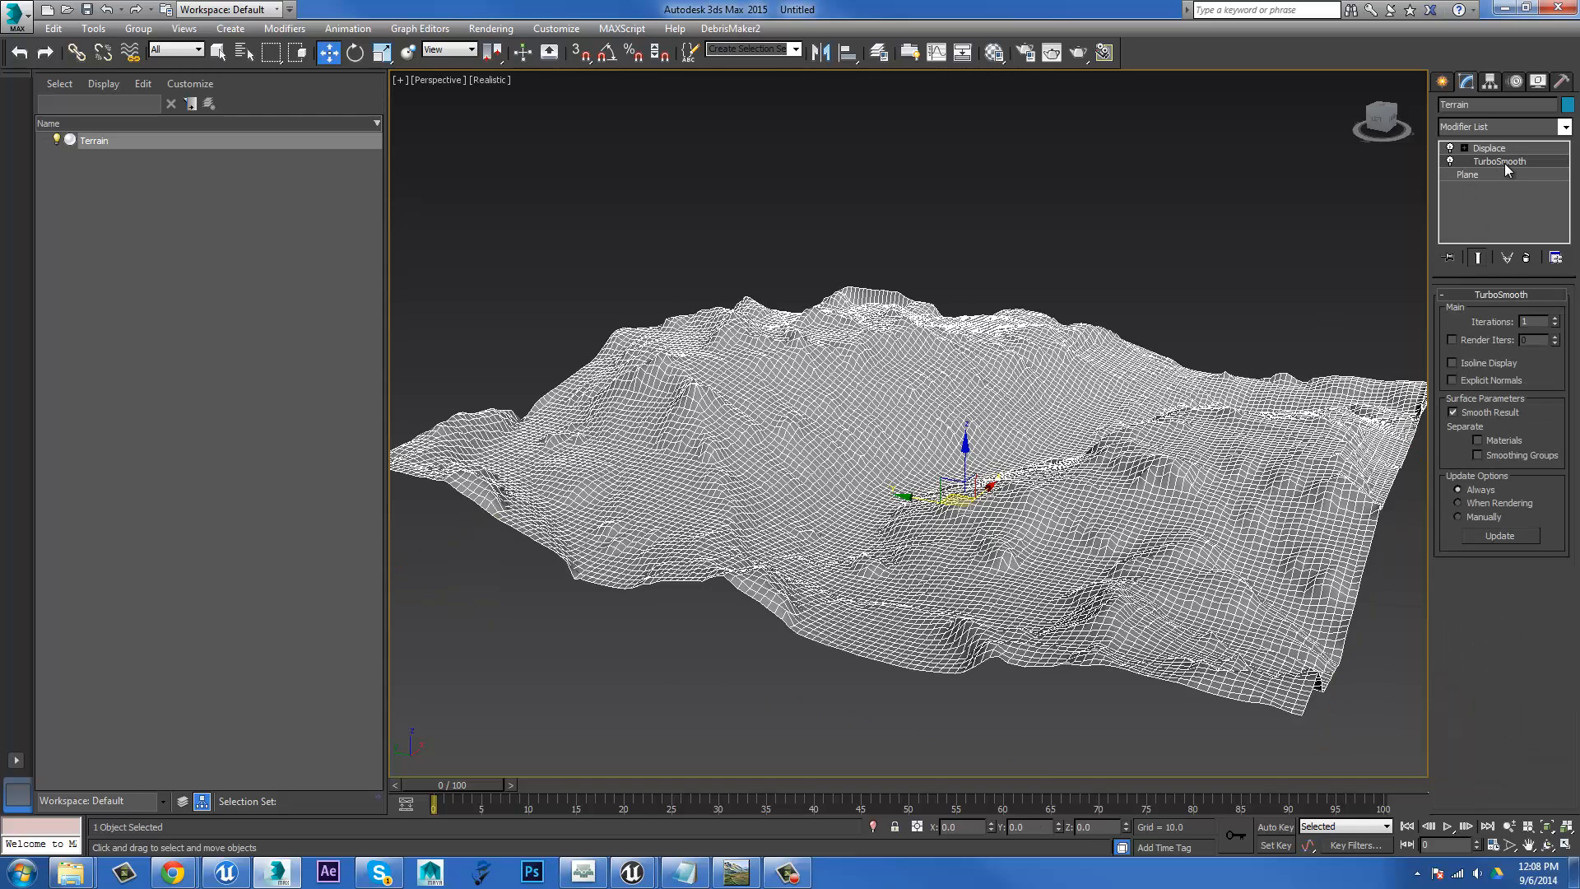
pyautogui.click(1554, 319)
pyautogui.click(1554, 319)
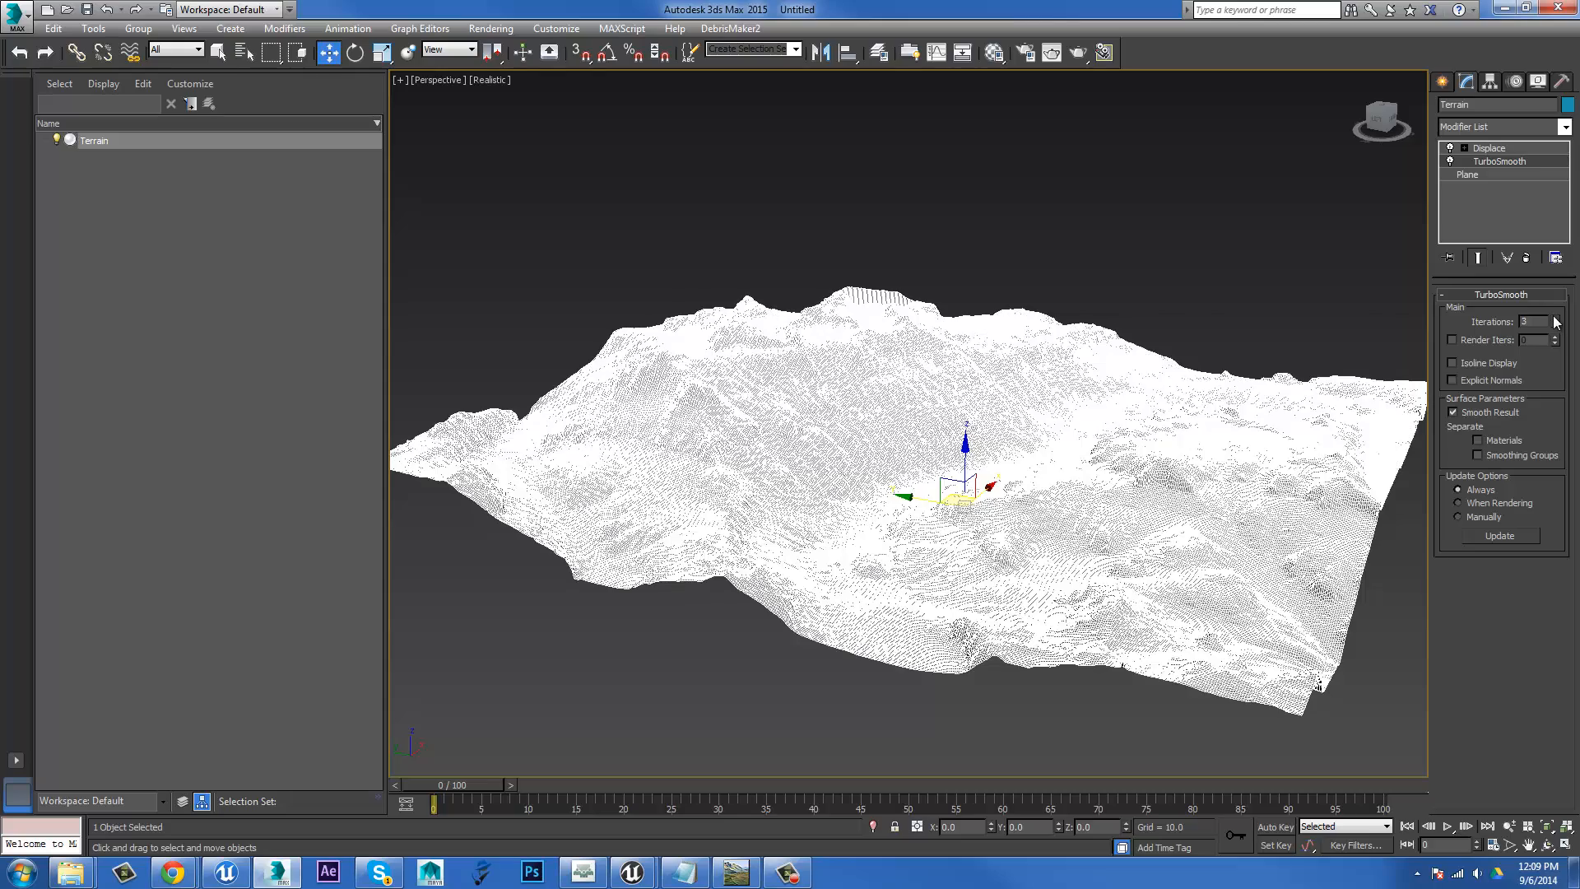
pyautogui.click(1161, 280)
pyautogui.keyDown('alt'); pyautogui.moveTo(1110, 395); pyautogui.dragTo(1123, 474, button='middle'); pyautogui.keyUp('alt')
pyautogui.scroll(5, 897, 419)
pyautogui.scroll(-4, 971, 457)
pyautogui.click(1121, 422)
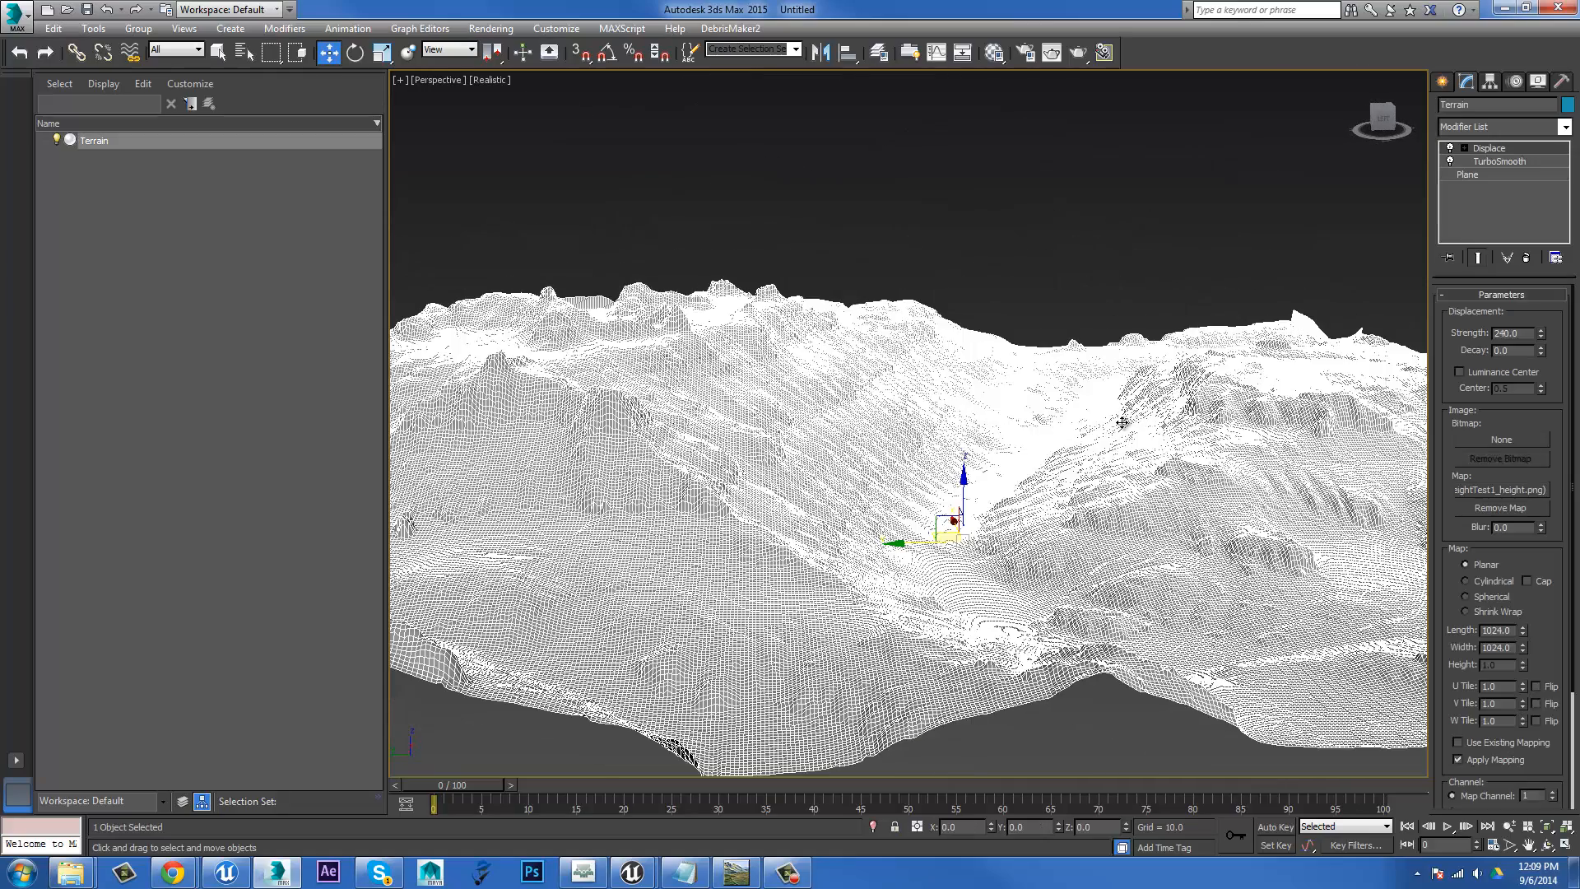
pyautogui.keyDown('alt'); pyautogui.moveTo(916, 485); pyautogui.dragTo(948, 470, button='middle'); pyautogui.keyUp('alt')
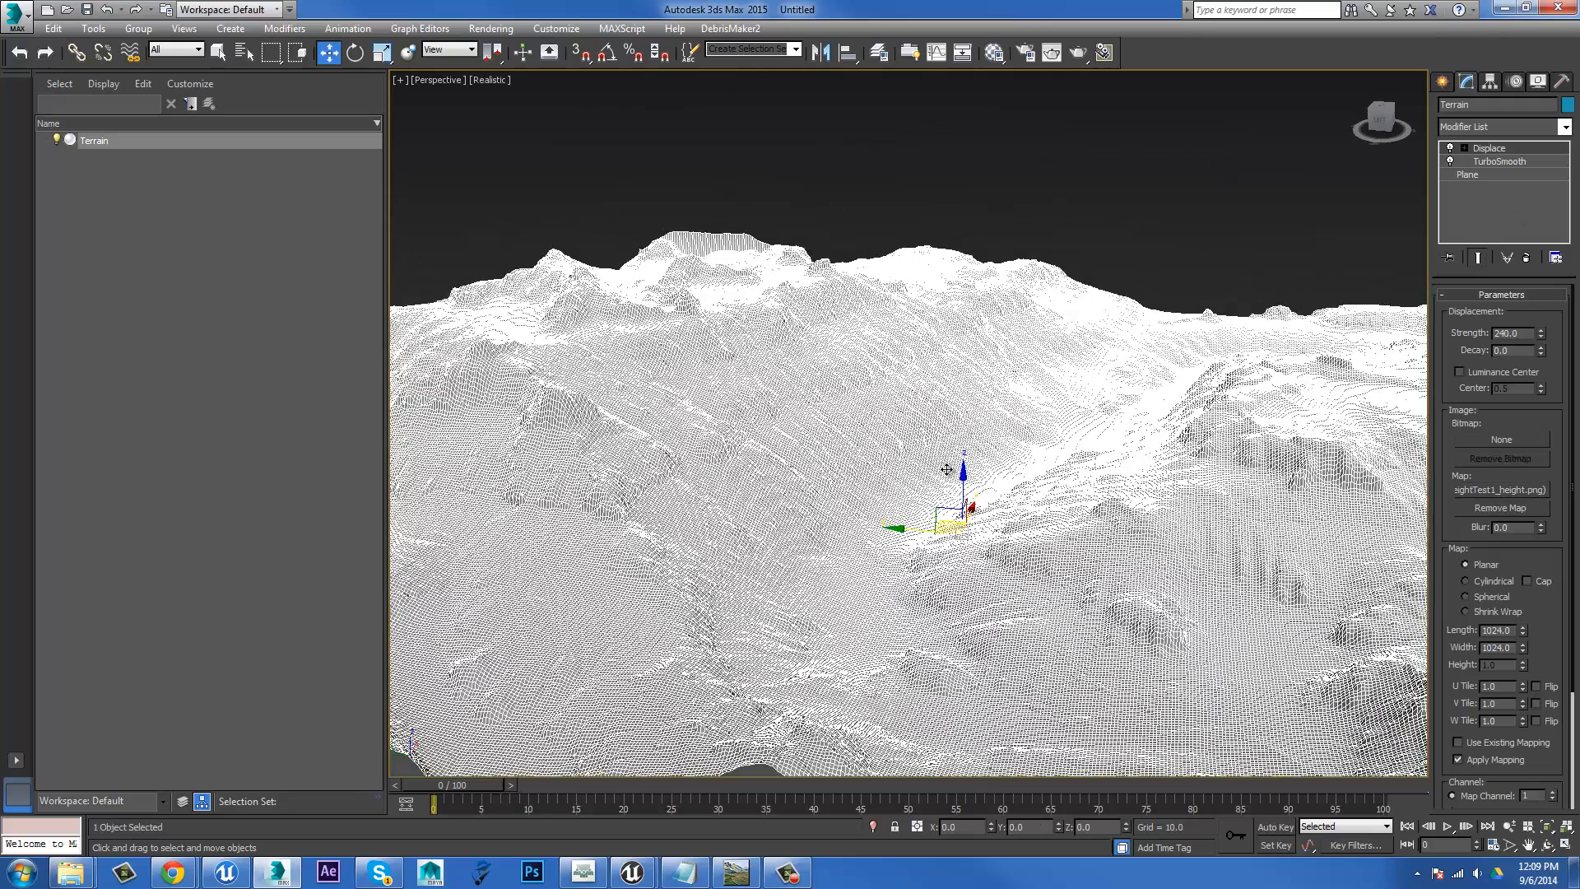
# Set TurboSmooth's viewport iterations to 2 and enable separate render iterations with a value of 3.
pyautogui.click(1493, 161)
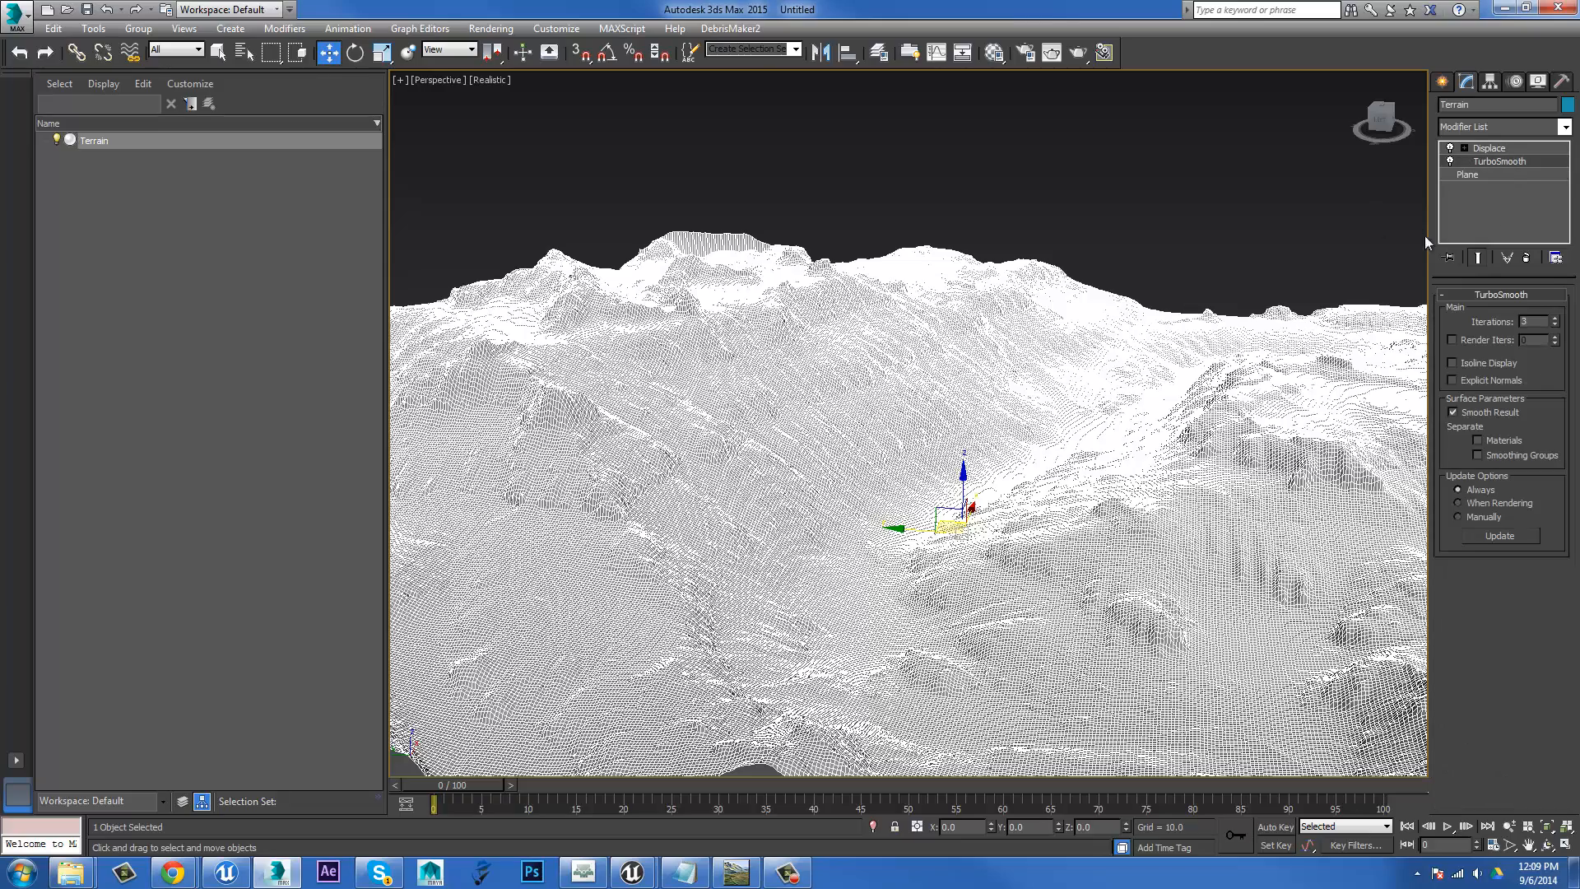
pyautogui.click(1556, 325)
pyautogui.click(1555, 326)
pyautogui.click(1556, 318)
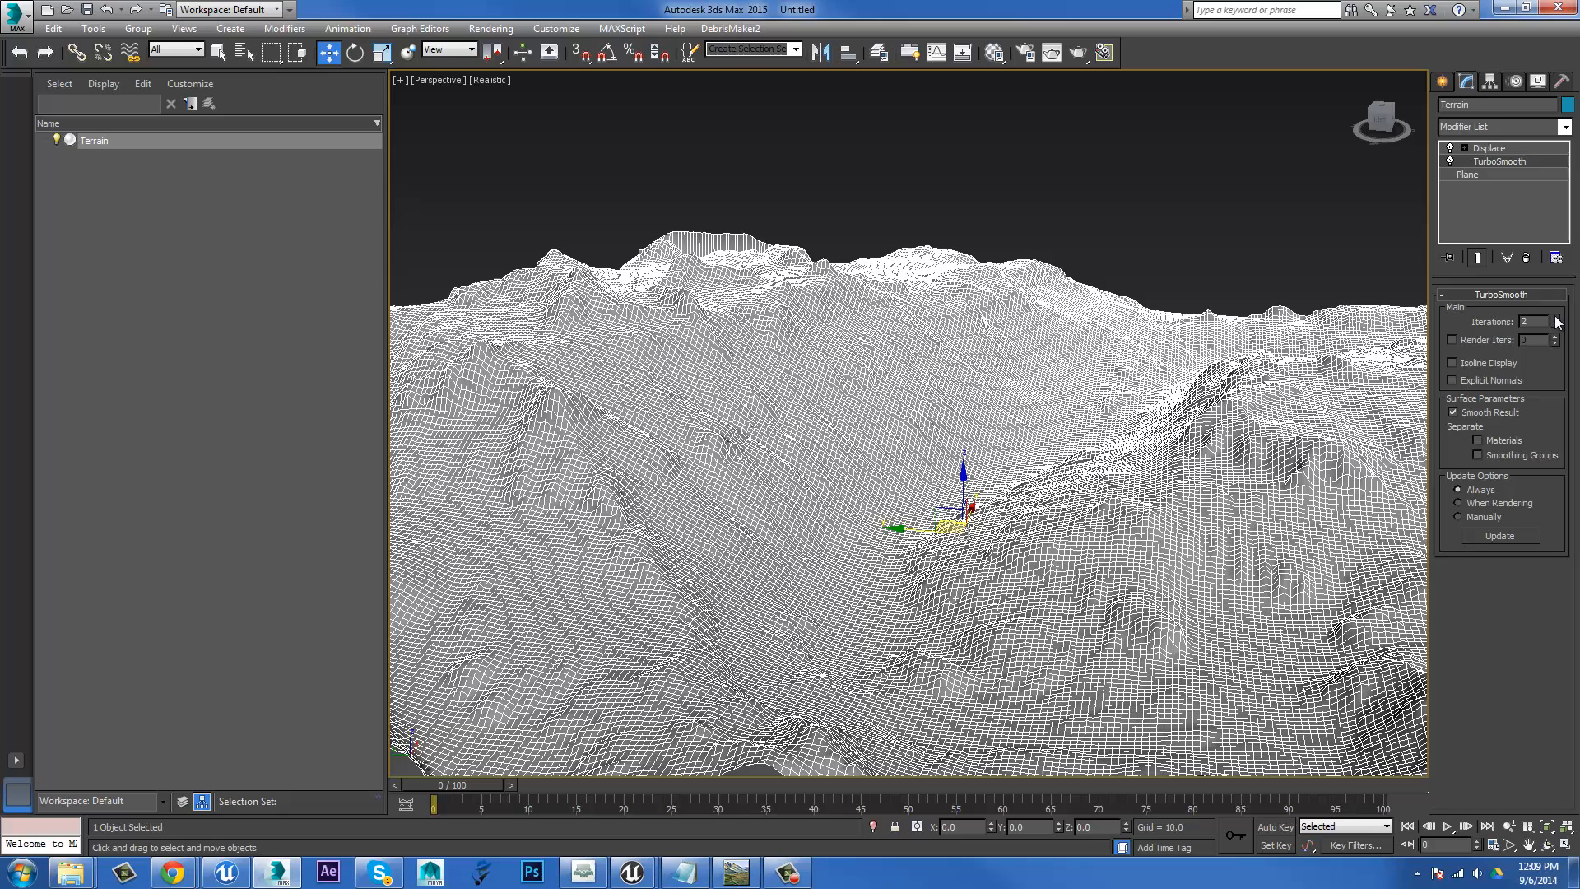
pyautogui.click(1474, 341)
pyautogui.click(1107, 234)
pyautogui.keyDown('alt'); pyautogui.moveTo(1107, 238); pyautogui.dragTo(987, 324, button='middle'); pyautogui.keyUp('alt')
pyautogui.click(1297, 344)
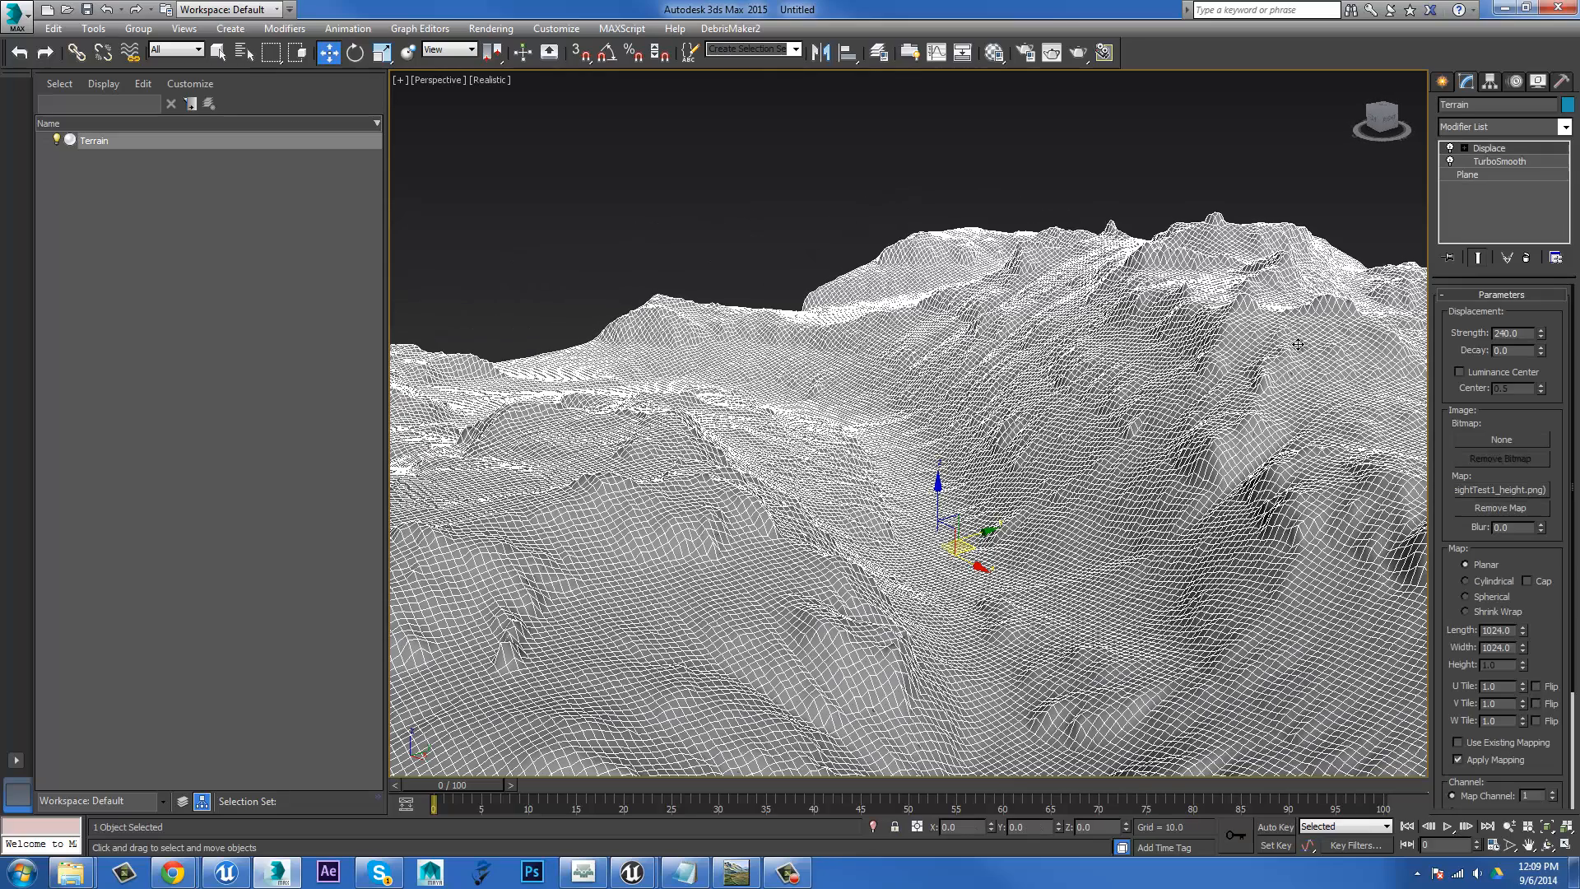
# Set TurboSmooth's viewport iterations to 1 and render the Perspective view of the terrain.
pyautogui.click(1487, 162)
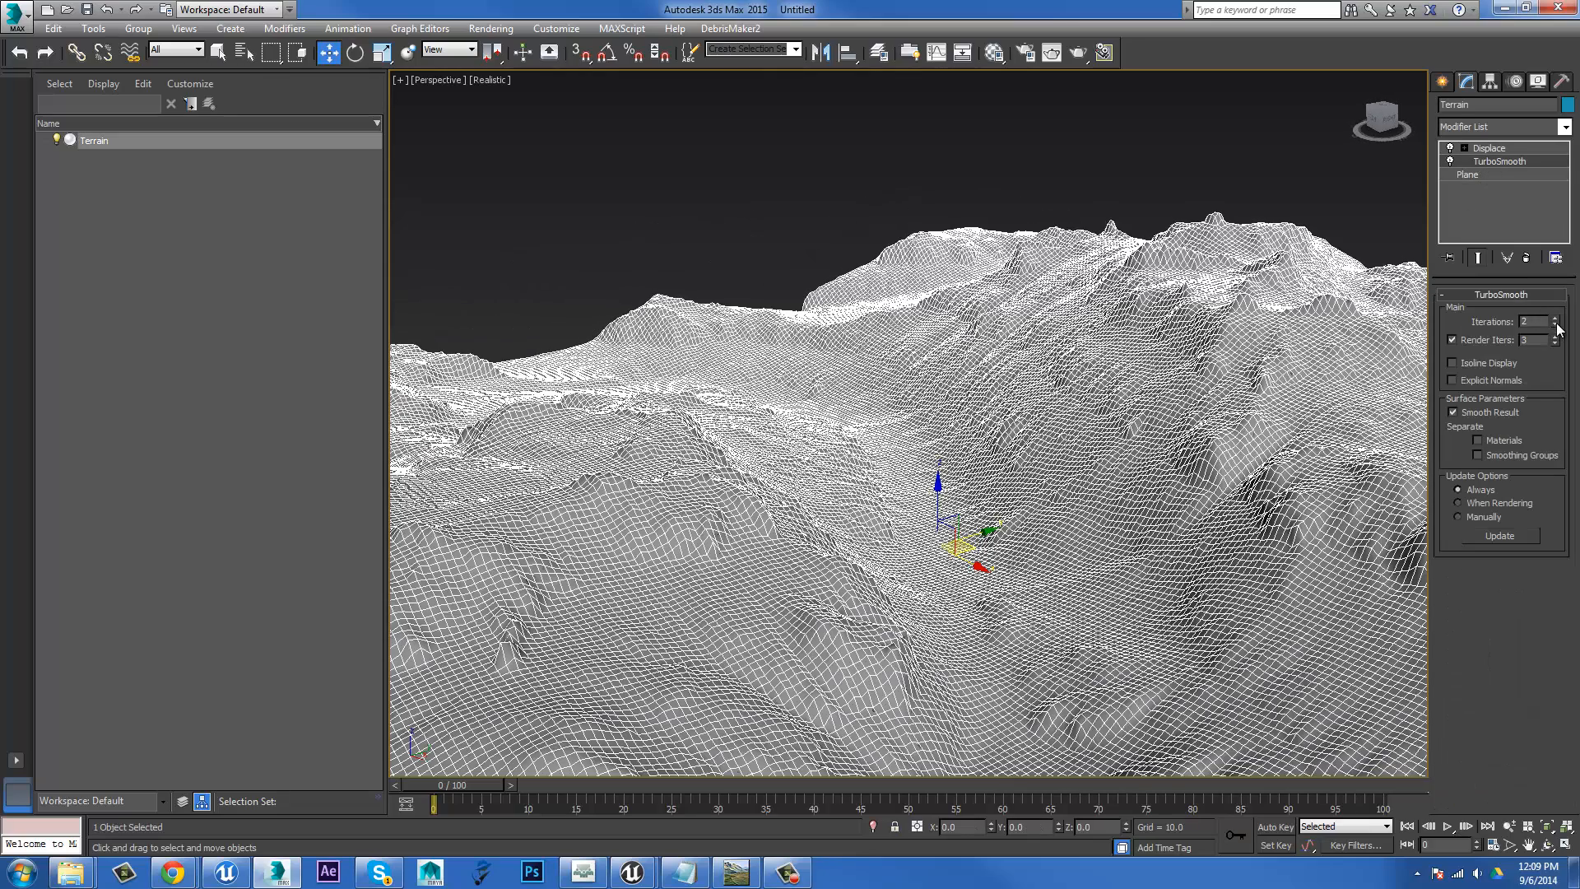
pyautogui.click(1556, 324)
pyautogui.click(1314, 151)
pyautogui.moveTo(1053, 294); pyautogui.dragTo(1055, 277, button='middle')
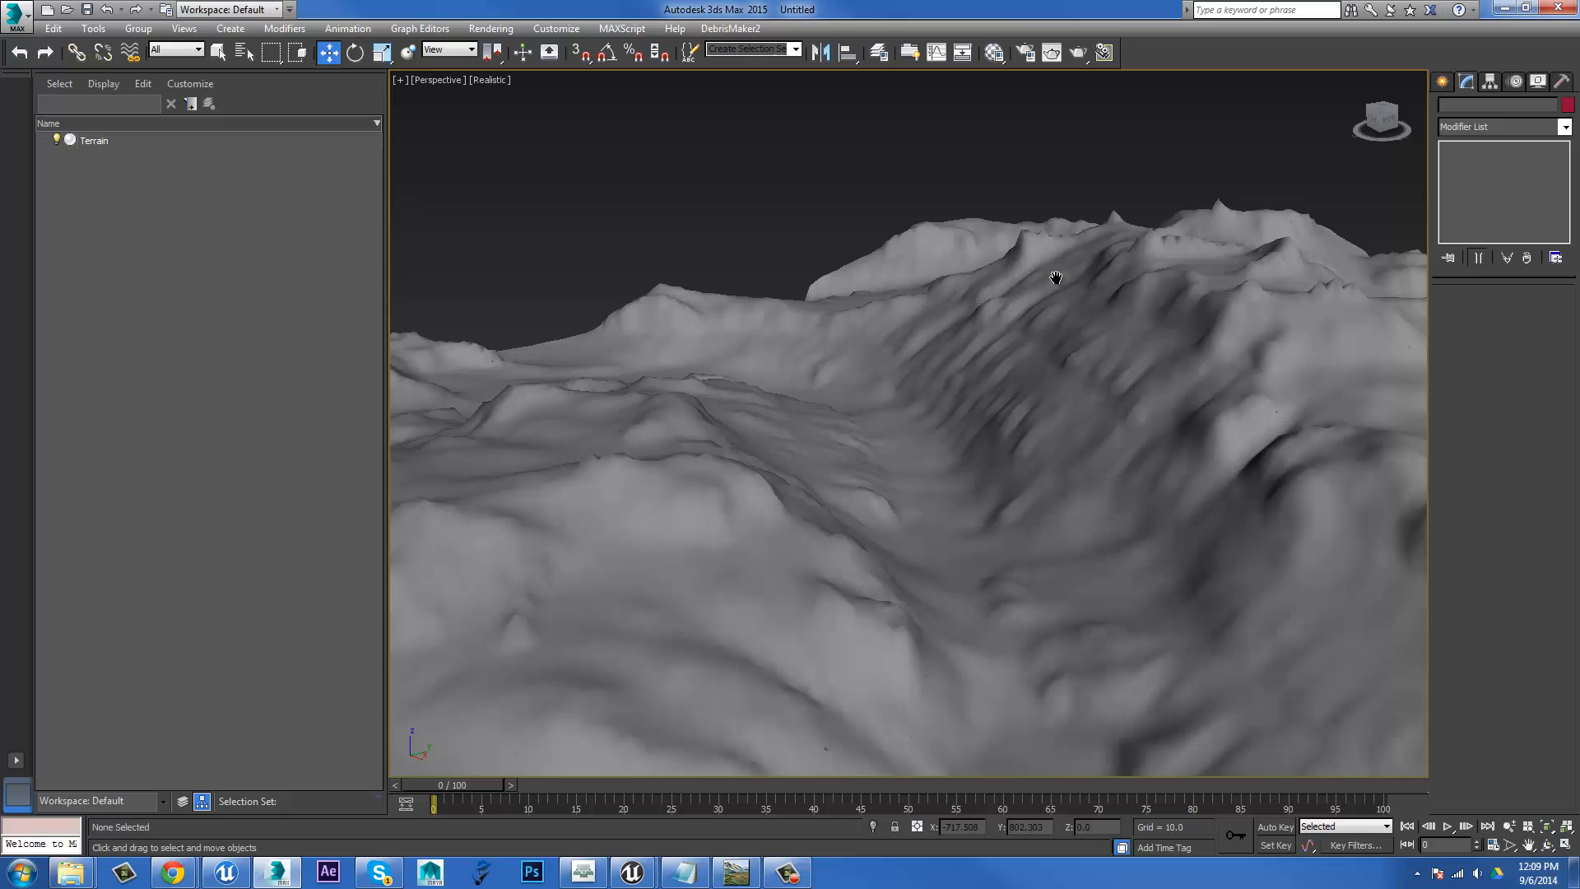
pyautogui.click(1052, 52)
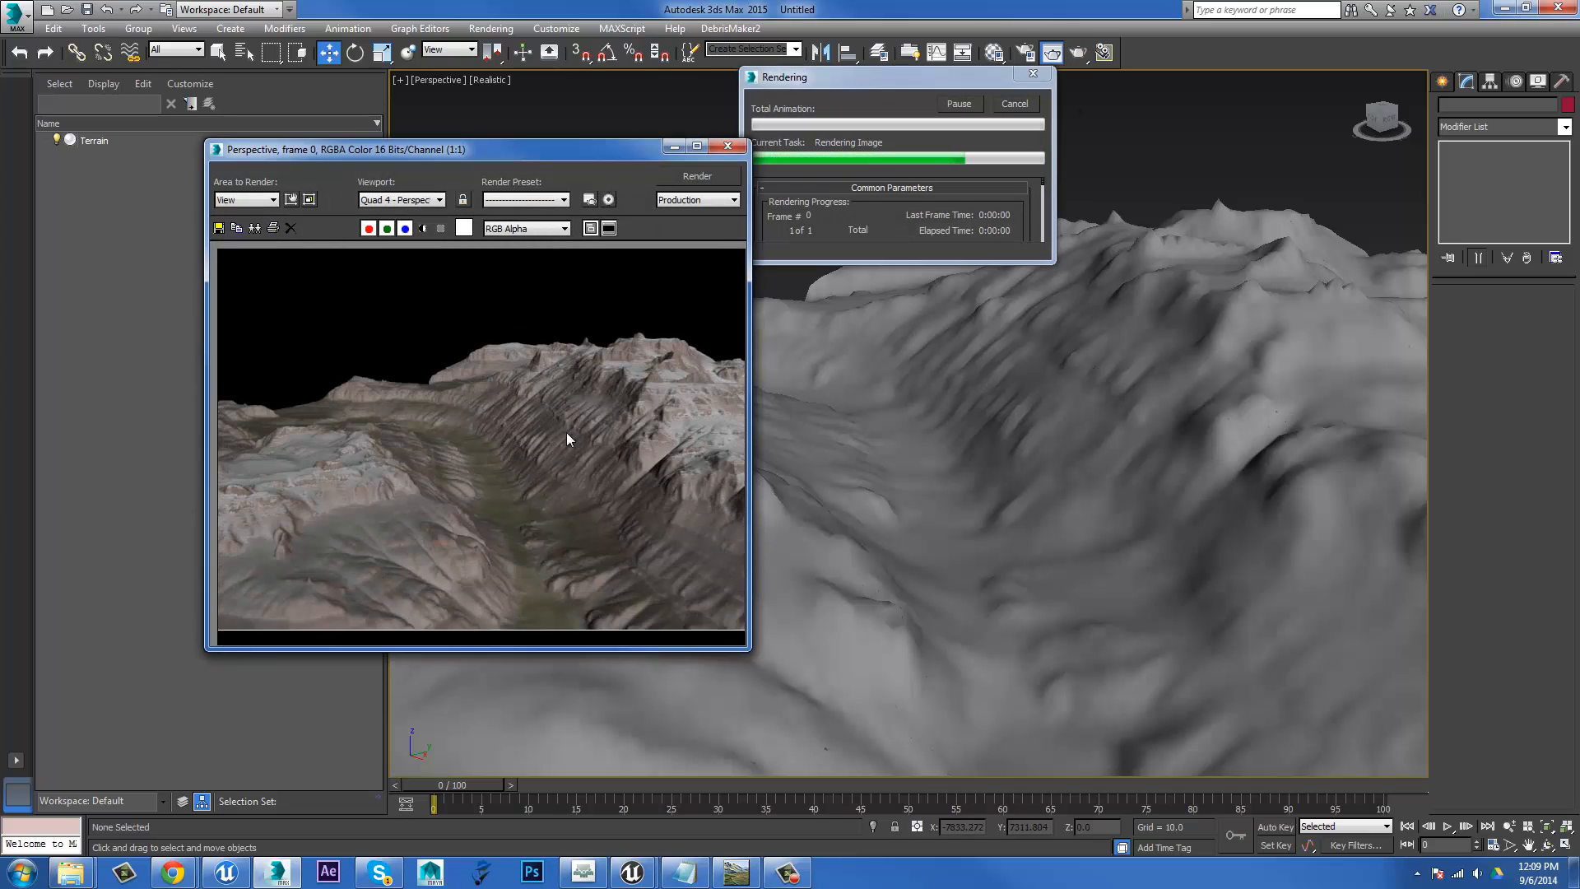
pyautogui.click(727, 148)
# Display the terrain material's colour texture in the viewport and inspect the green valley up close.
pyautogui.click(1013, 427)
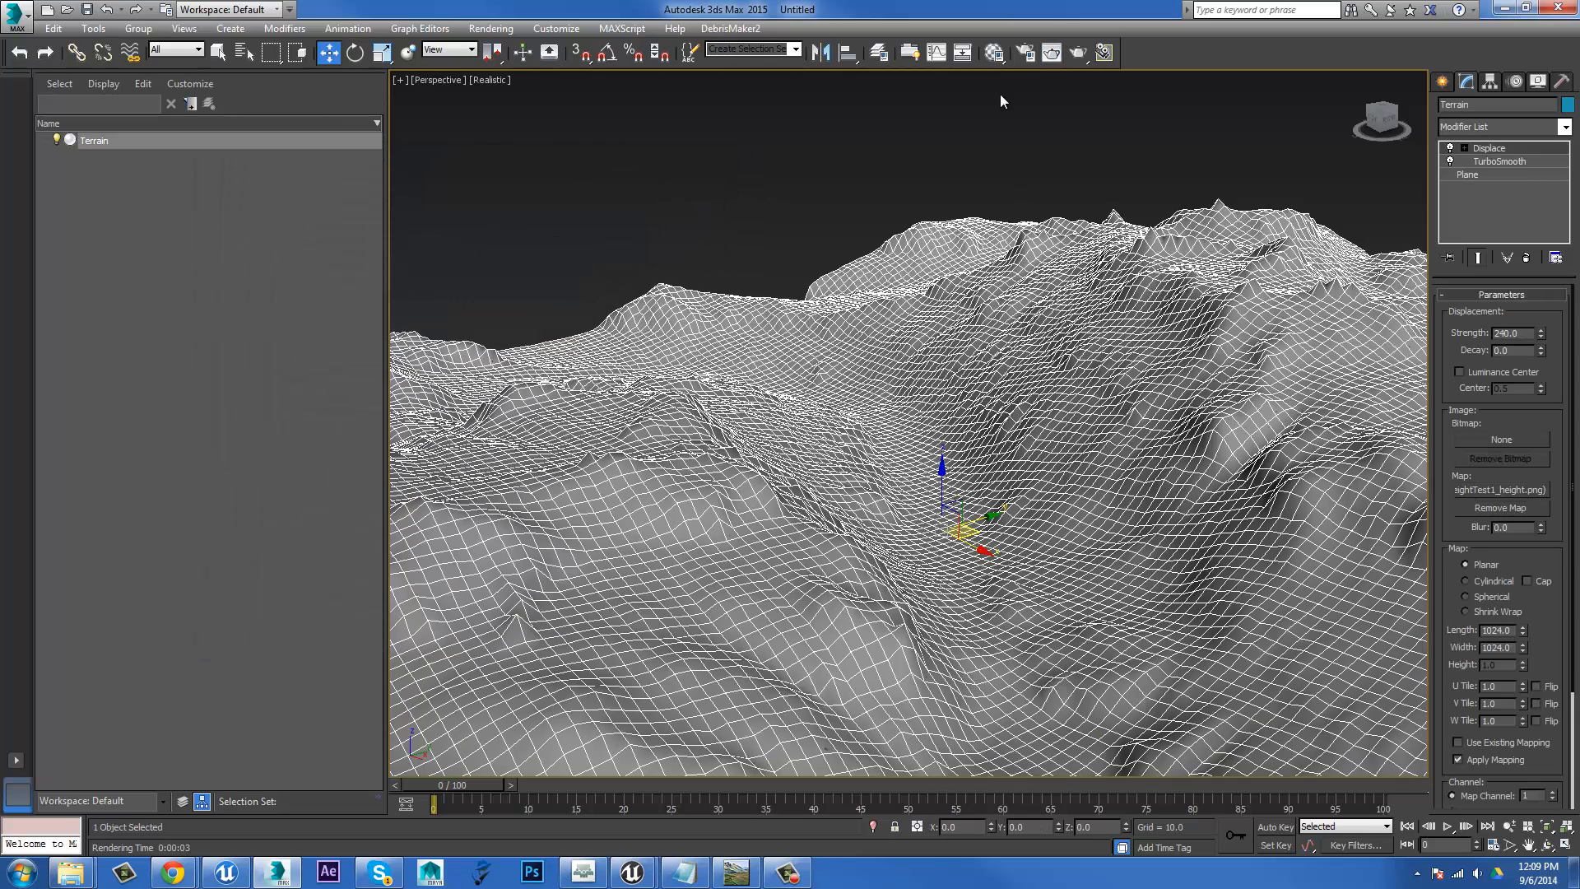
pyautogui.click(993, 52)
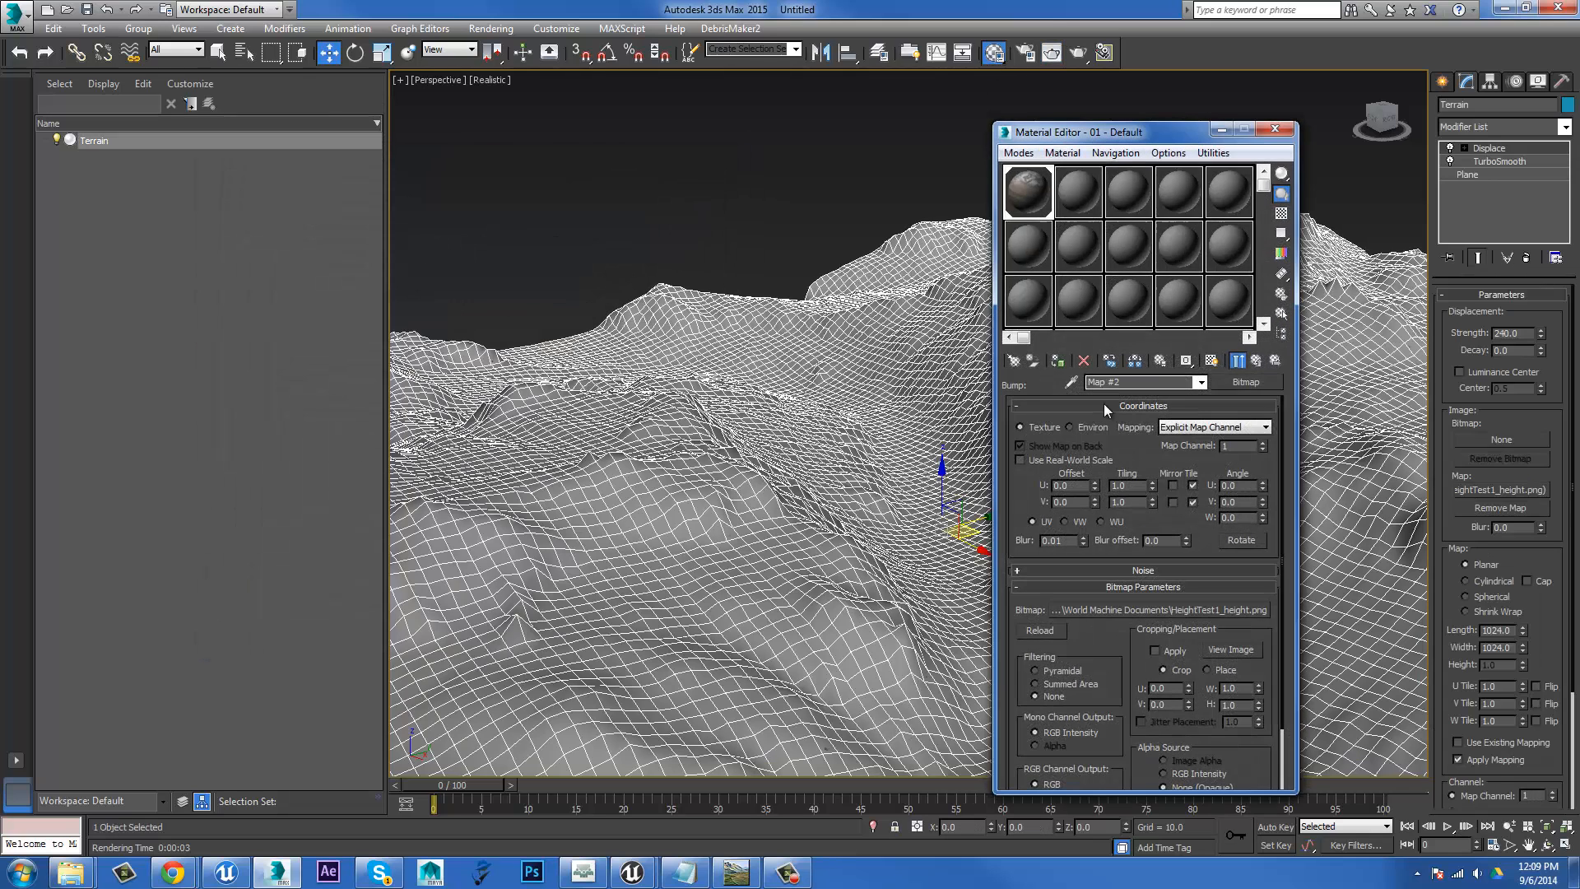
pyautogui.click(1257, 361)
pyautogui.click(1211, 361)
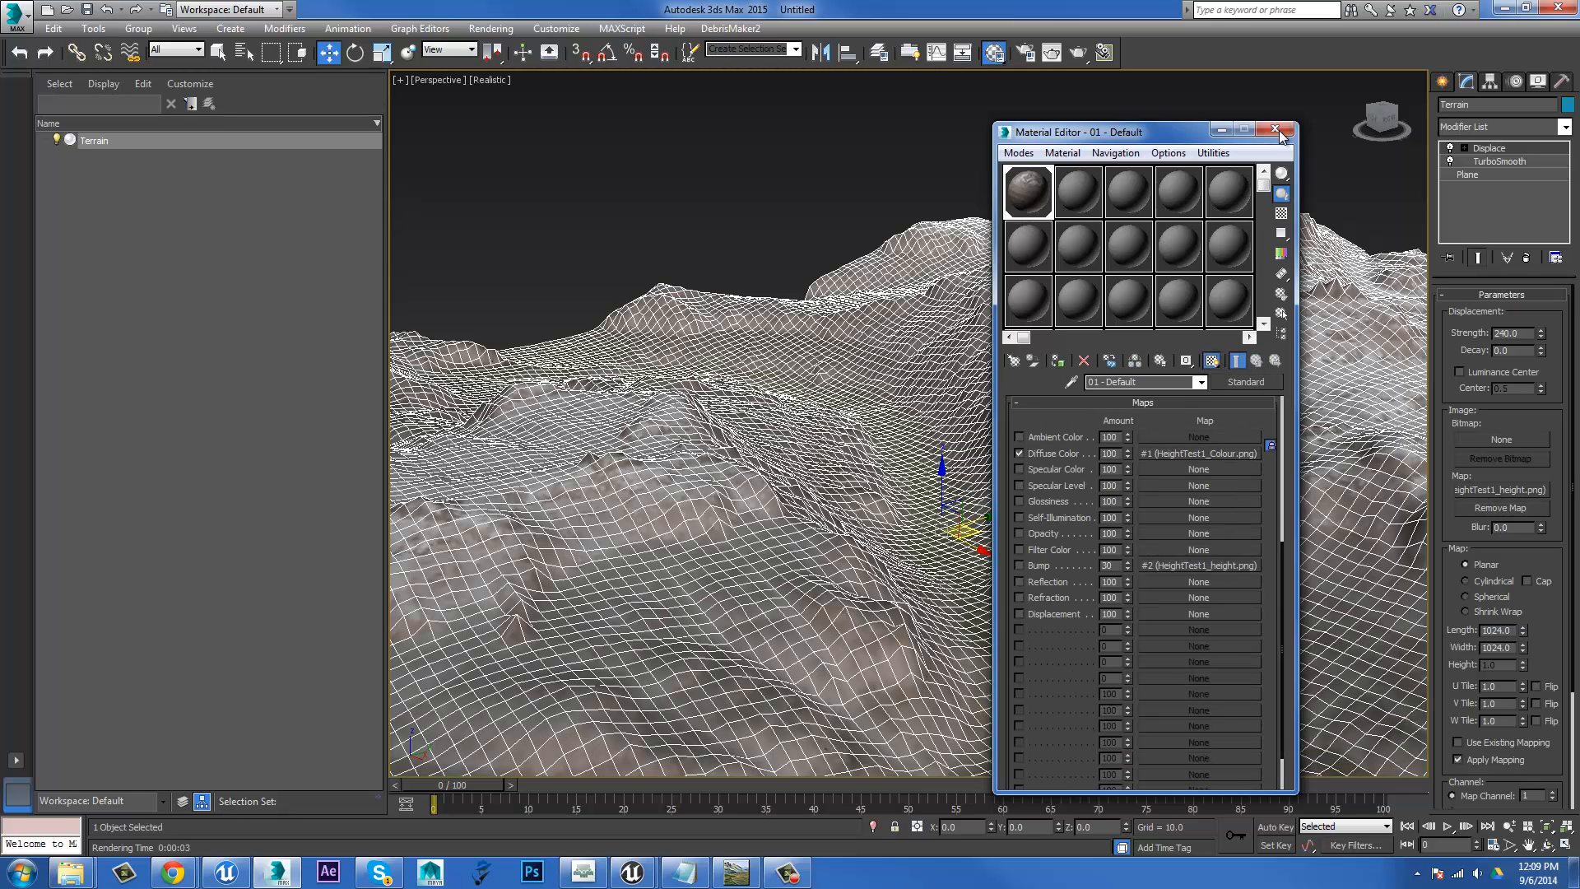
pyautogui.click(1275, 130)
pyautogui.click(895, 199)
pyautogui.scroll(3, 907, 430)
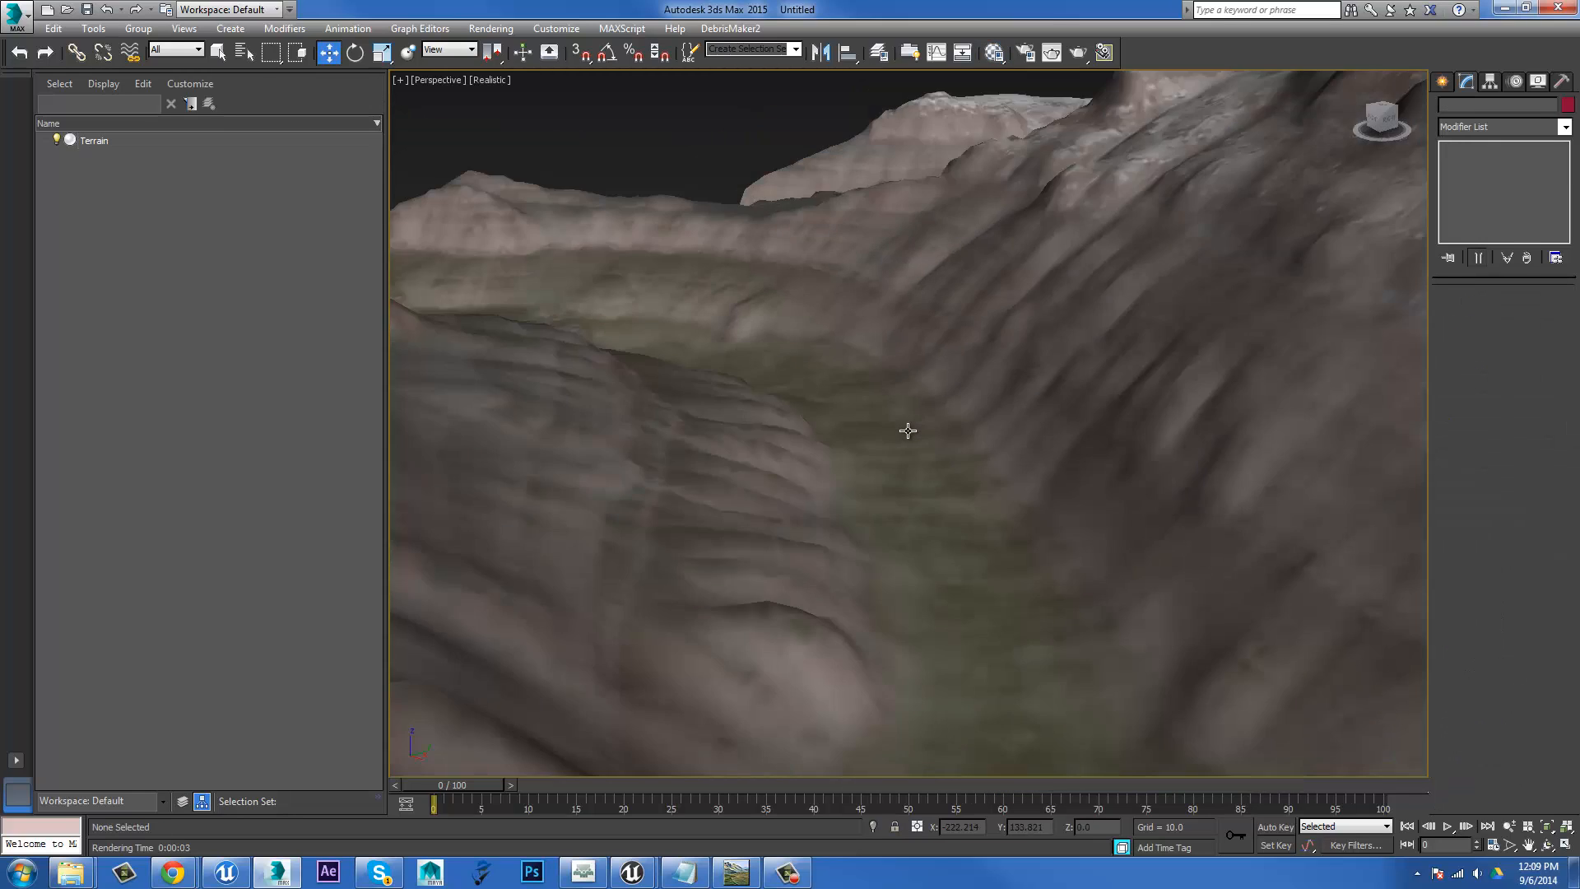
pyautogui.scroll(-3, 907, 430)
pyautogui.keyDown('alt'); pyautogui.moveTo(908, 430); pyautogui.dragTo(908, 420, button='middle'); pyautogui.keyUp('alt')
pyautogui.scroll(2, 929, 413)
pyautogui.scroll(-2, 938, 415)
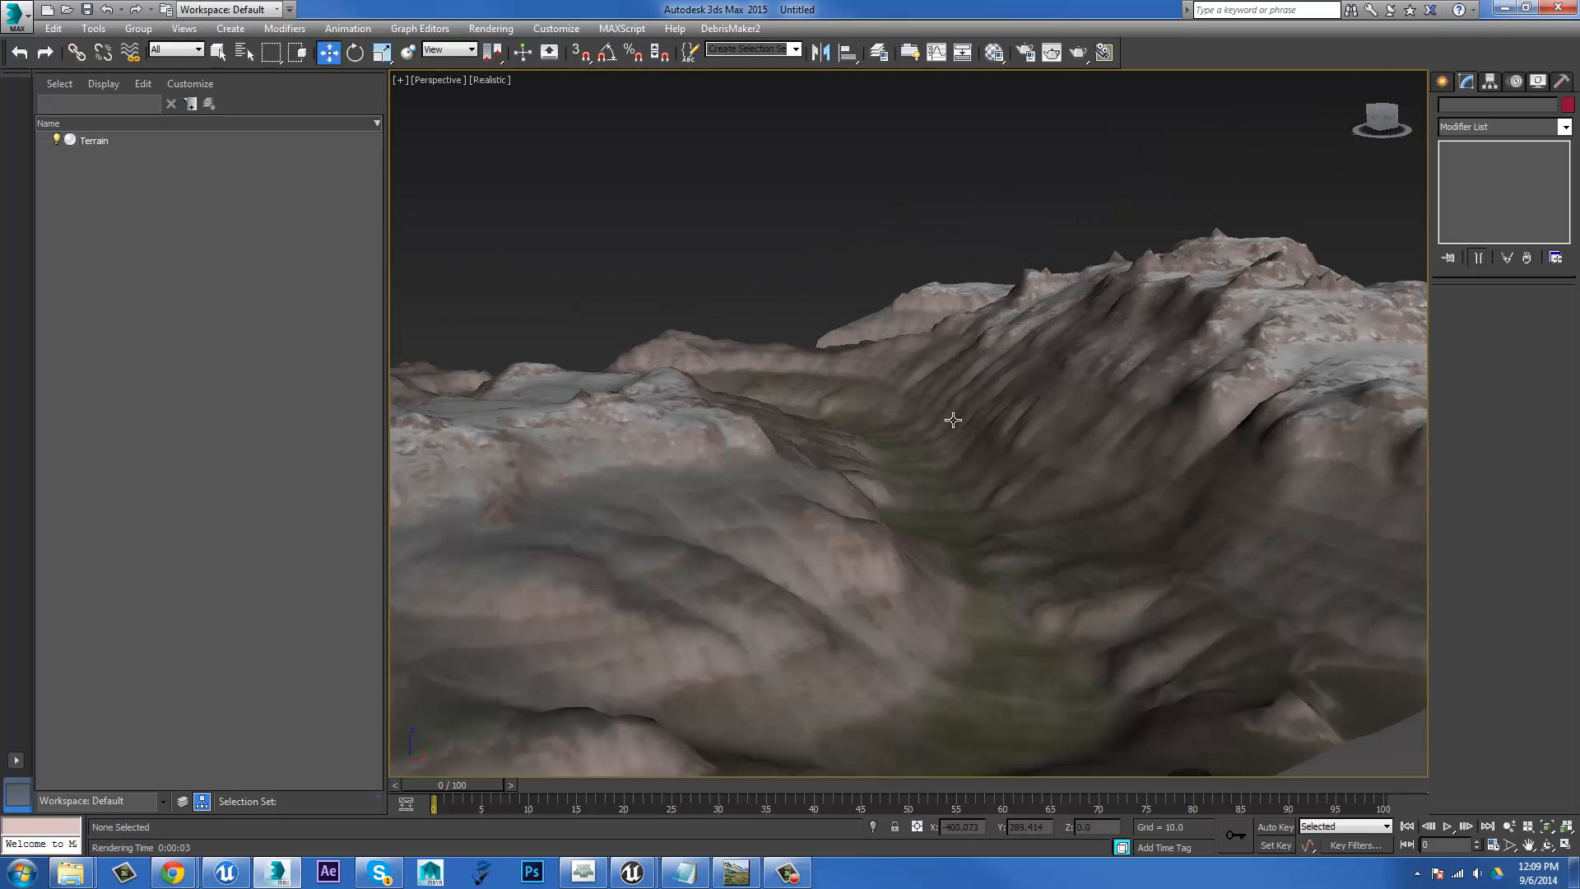
# Set TurboSmooth's viewport iterations to 0 and render the Perspective view for comparison with the low-density viewport mesh.
pyautogui.click(953, 420)
pyautogui.click(1481, 162)
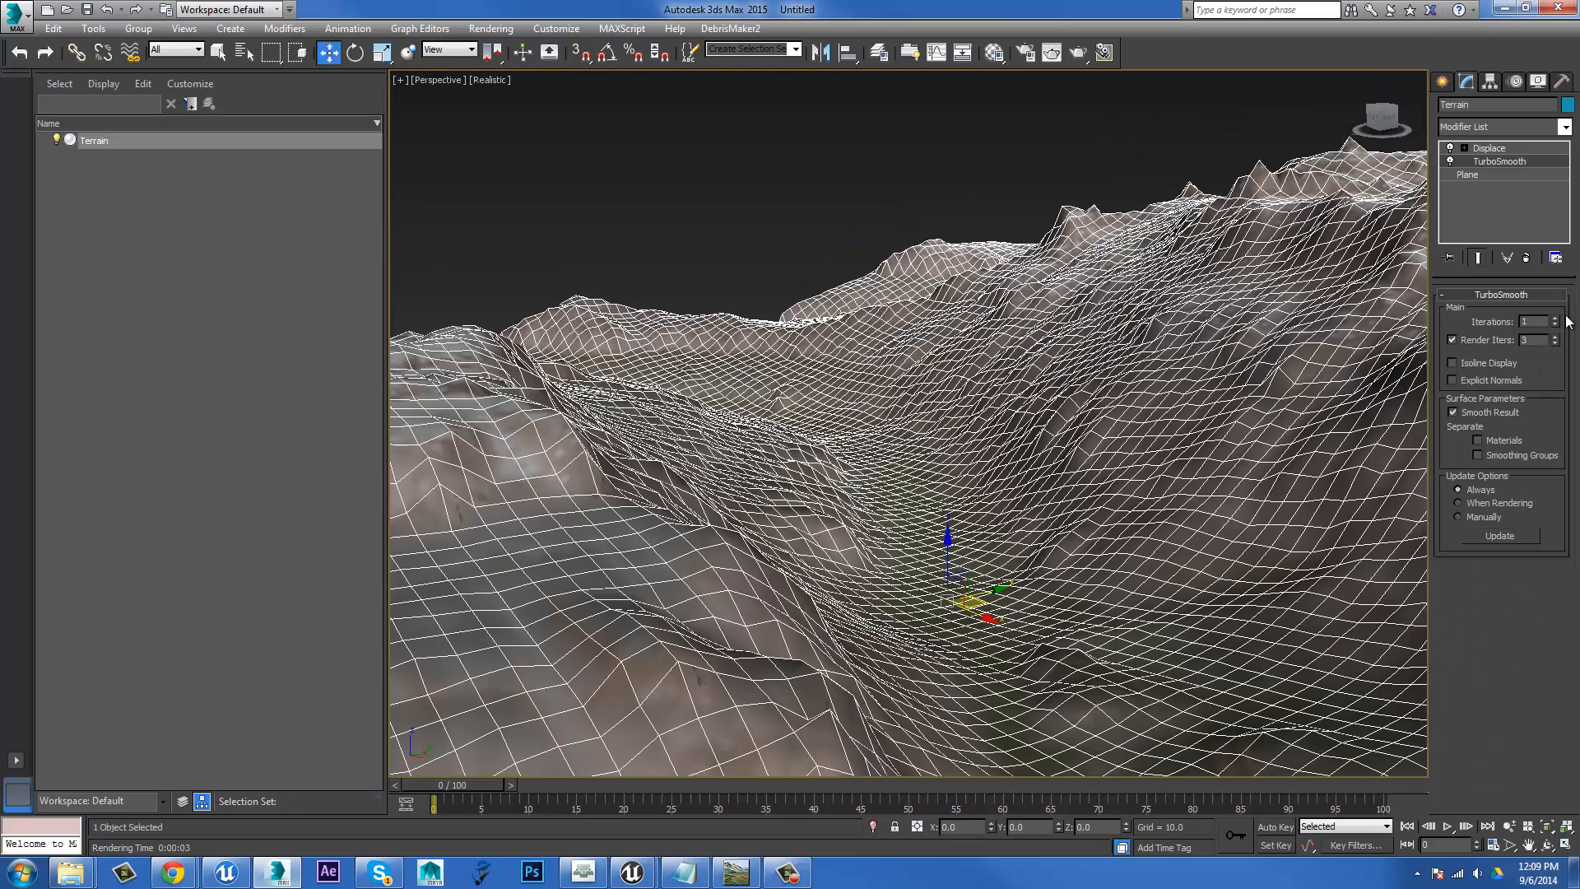
pyautogui.click(1555, 325)
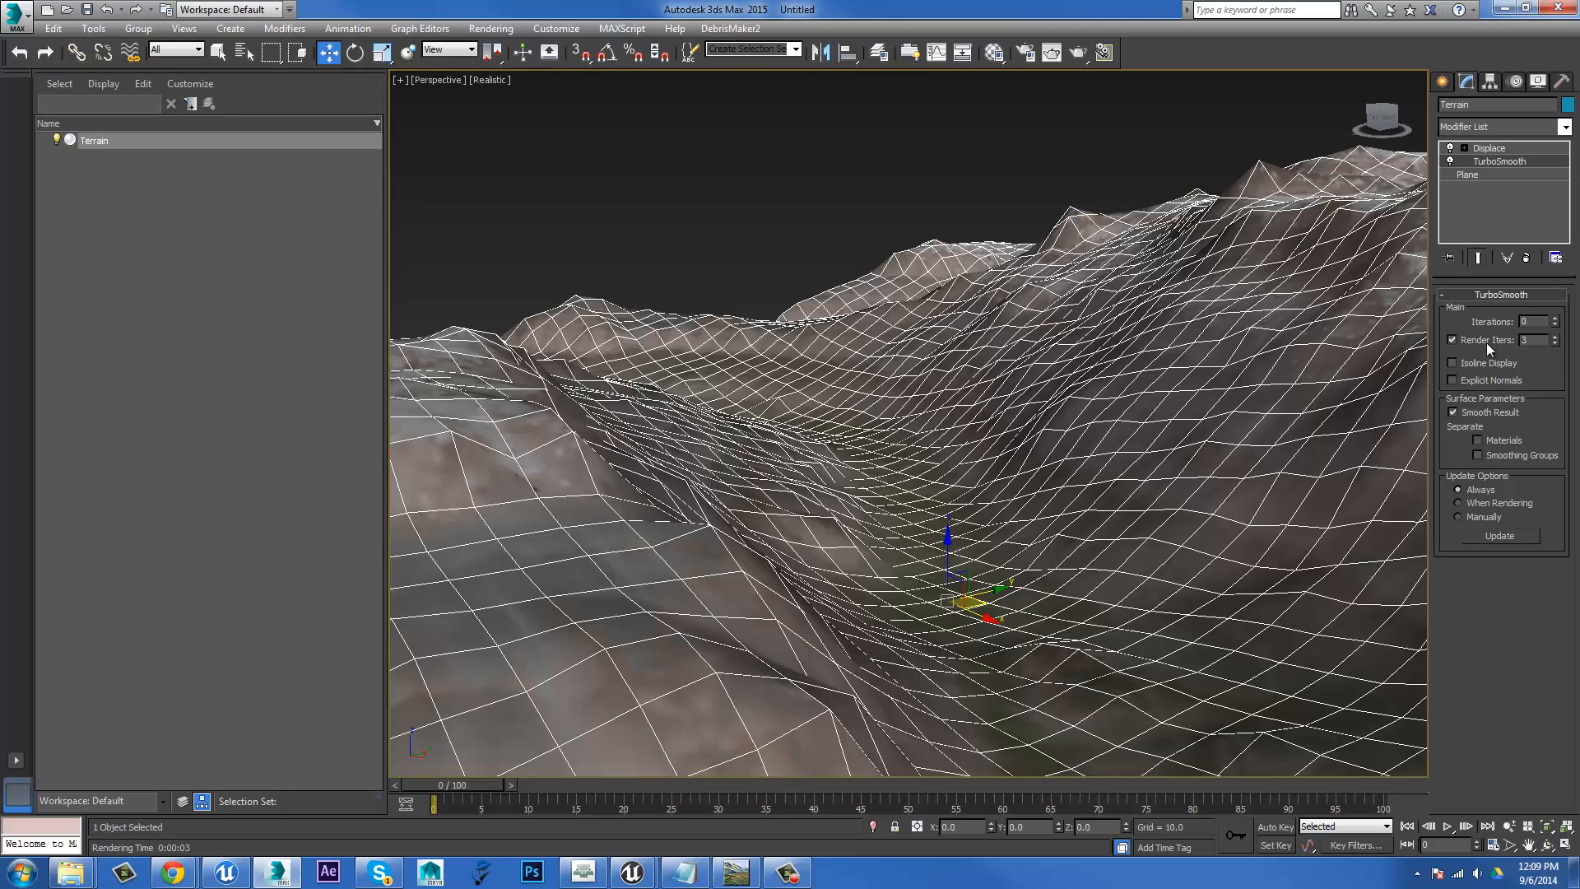
pyautogui.click(1087, 152)
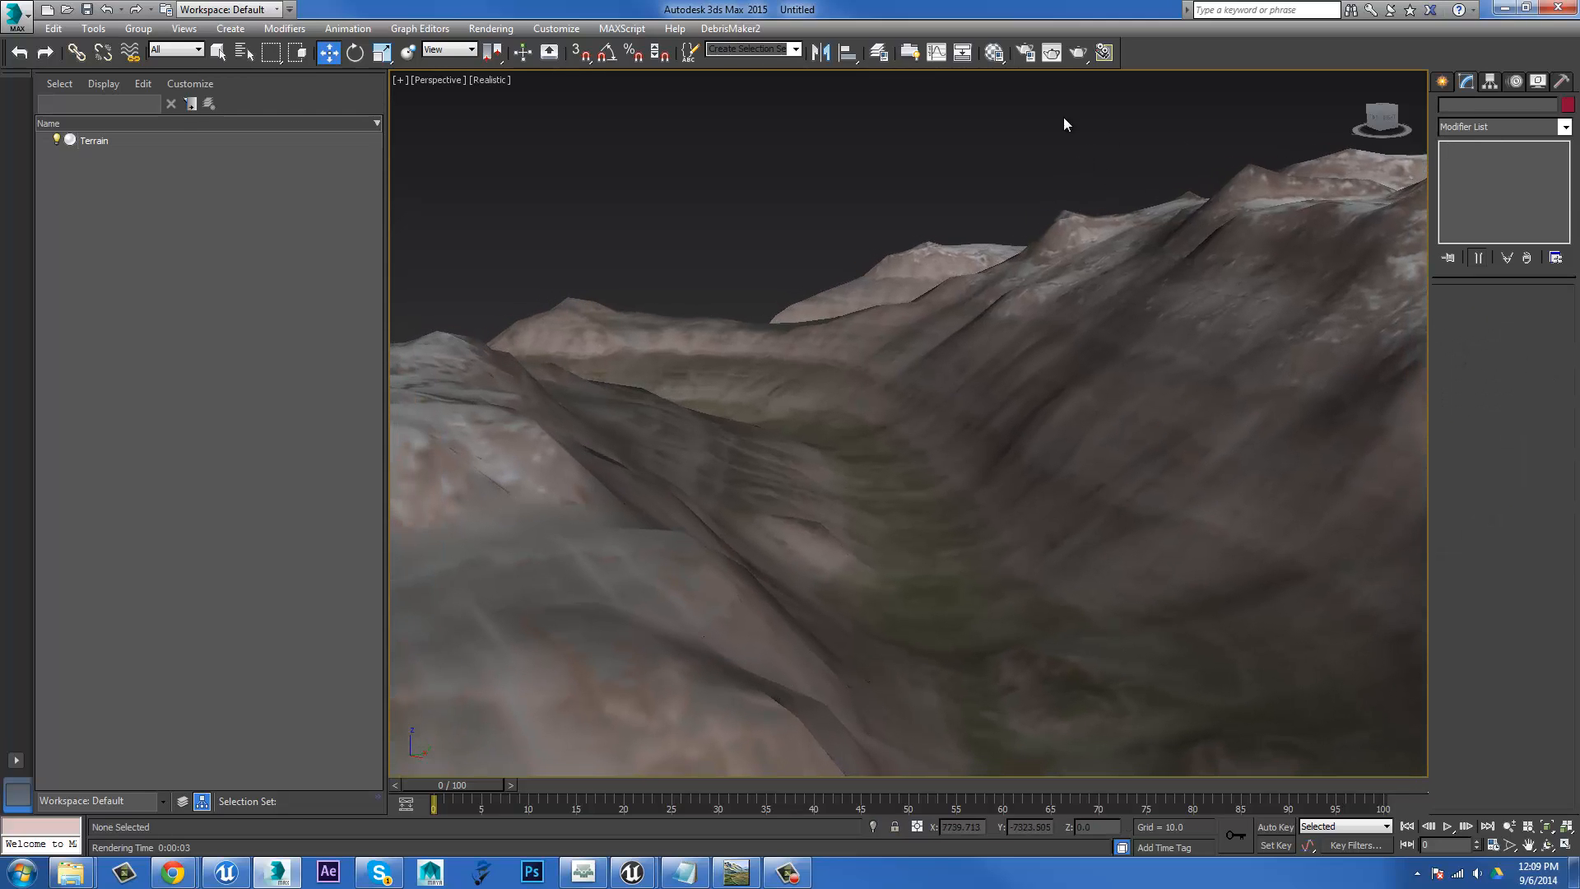
pyautogui.click(1080, 55)
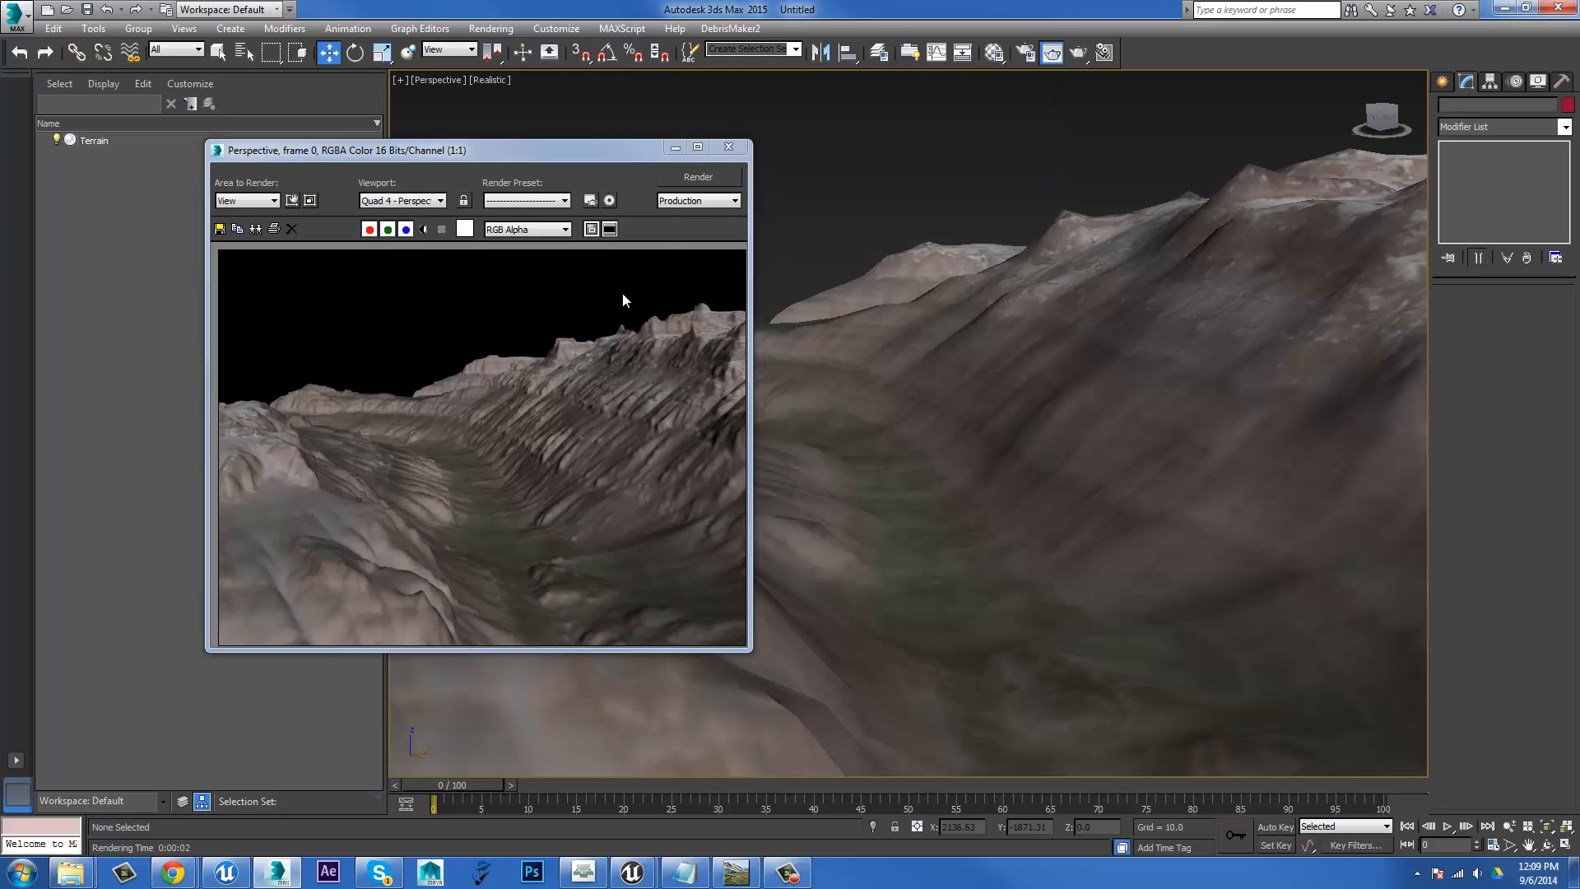
pyautogui.click(728, 147)
pyautogui.press('z')
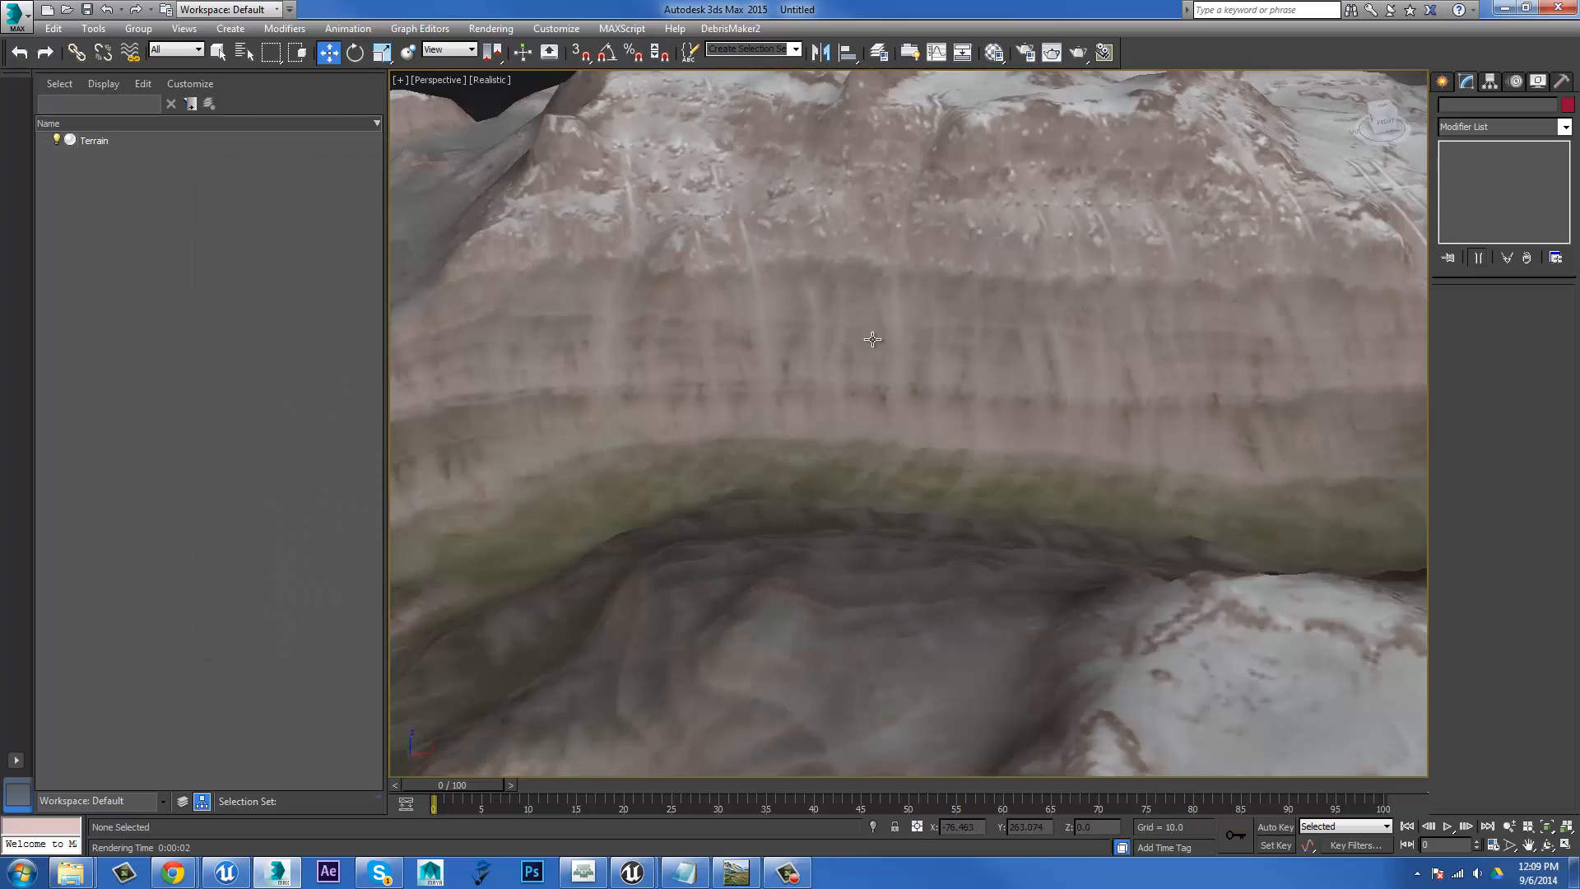
pyautogui.keyDown('alt'); pyautogui.moveTo(907, 355); pyautogui.dragTo(910, 409, button='middle'); pyautogui.keyUp('alt')
pyautogui.scroll(5, 935, 368)
pyautogui.scroll(-5, 910, 409)
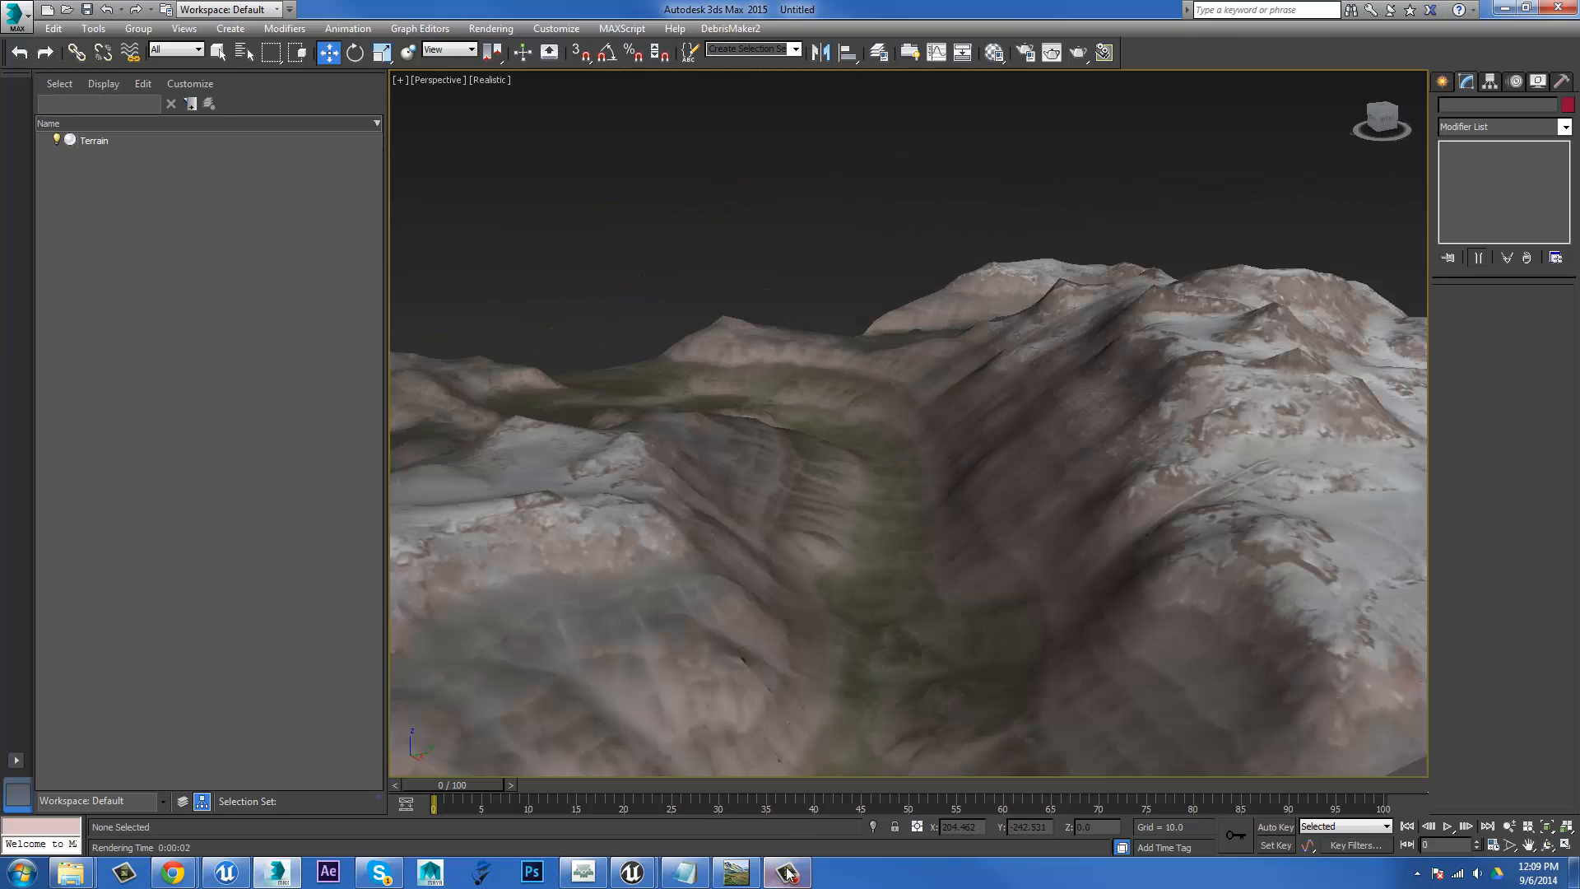
# Switch to World Machine and add a Normal-Map Maker device beside the output group, fed by Erosion's first output.
pyautogui.moveTo(793, 879)
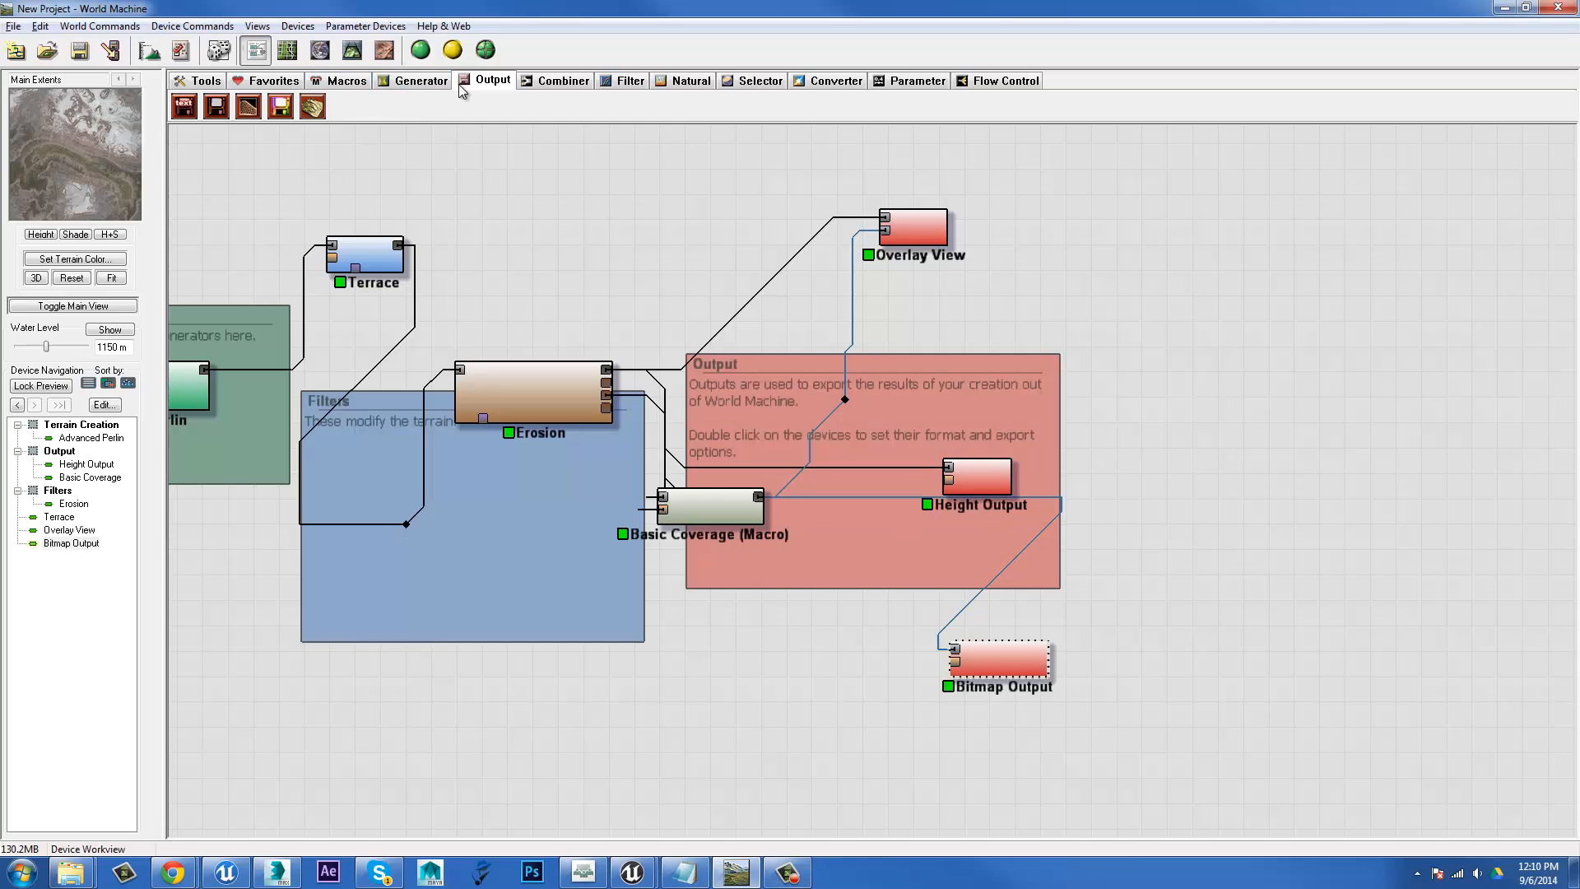
pyautogui.click(422, 80)
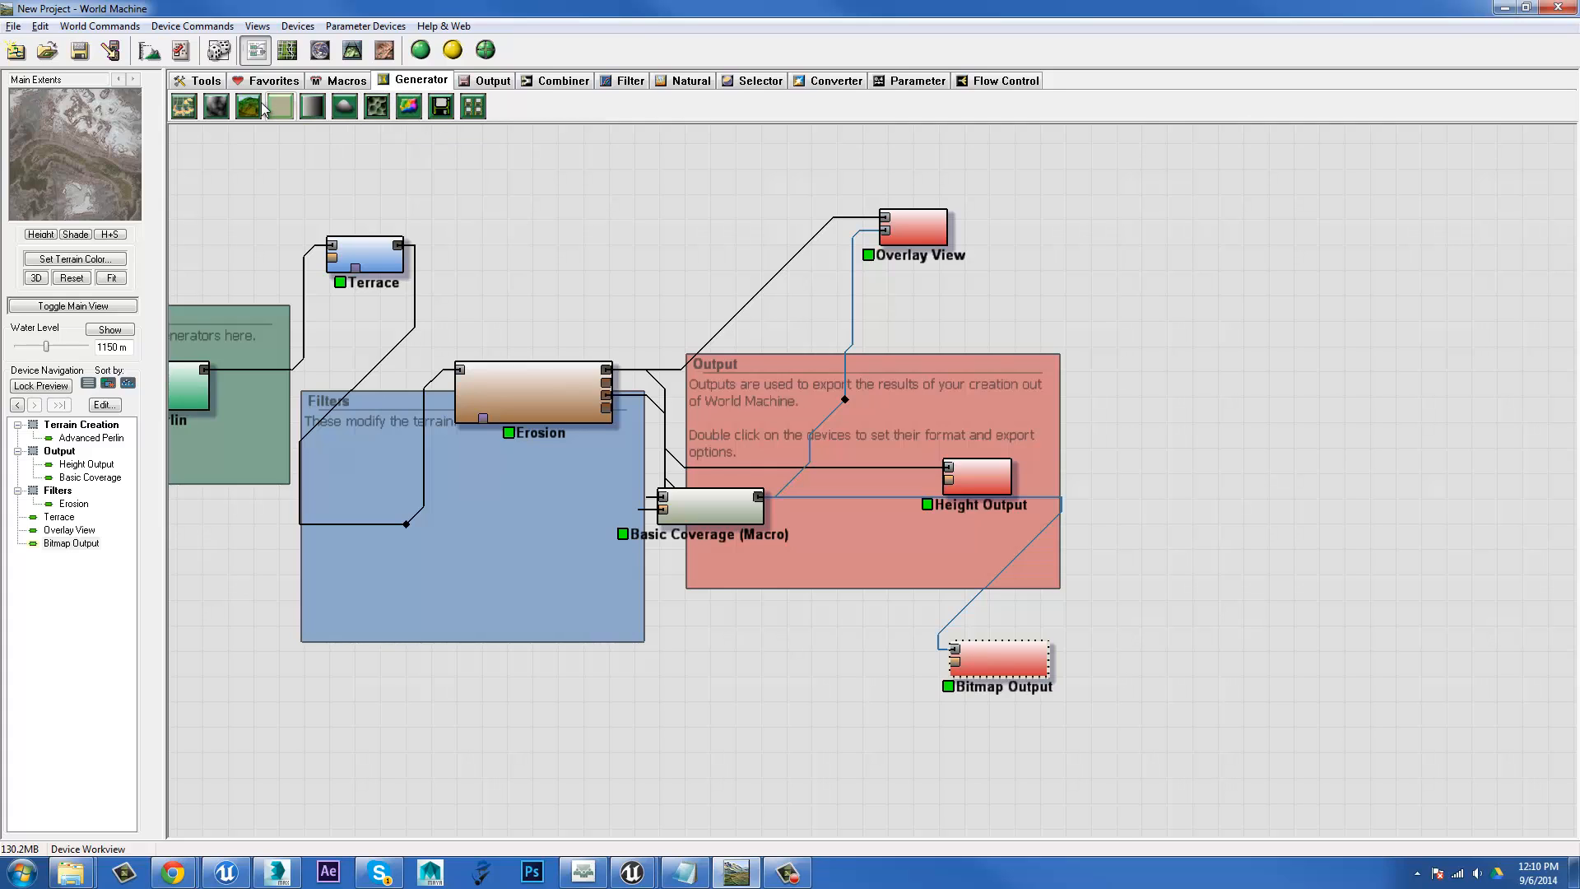
pyautogui.click(489, 80)
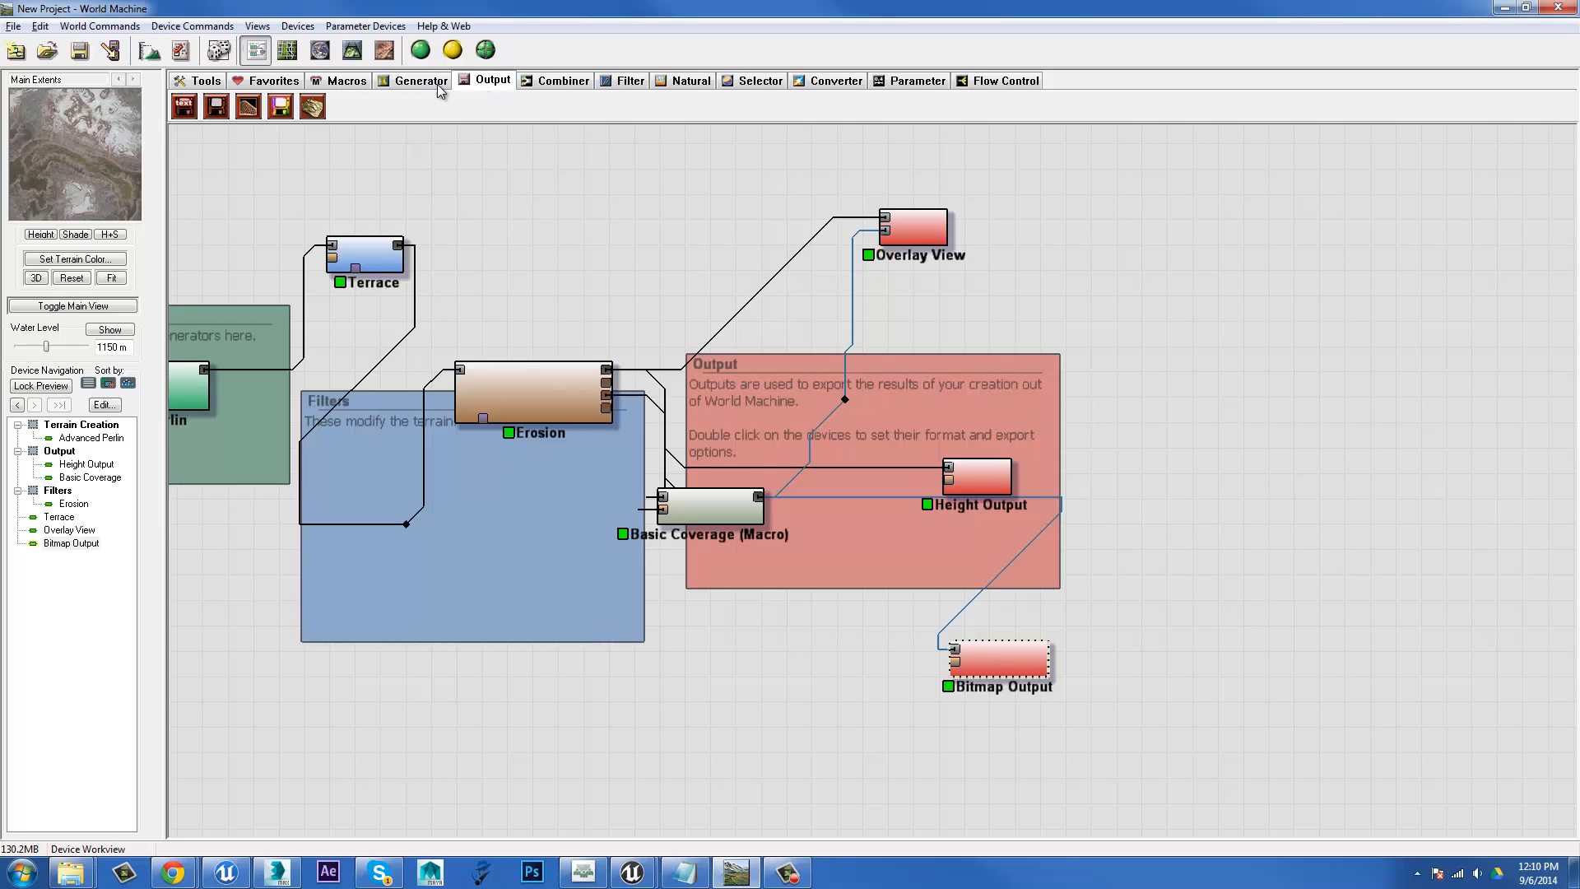
pyautogui.click(851, 81)
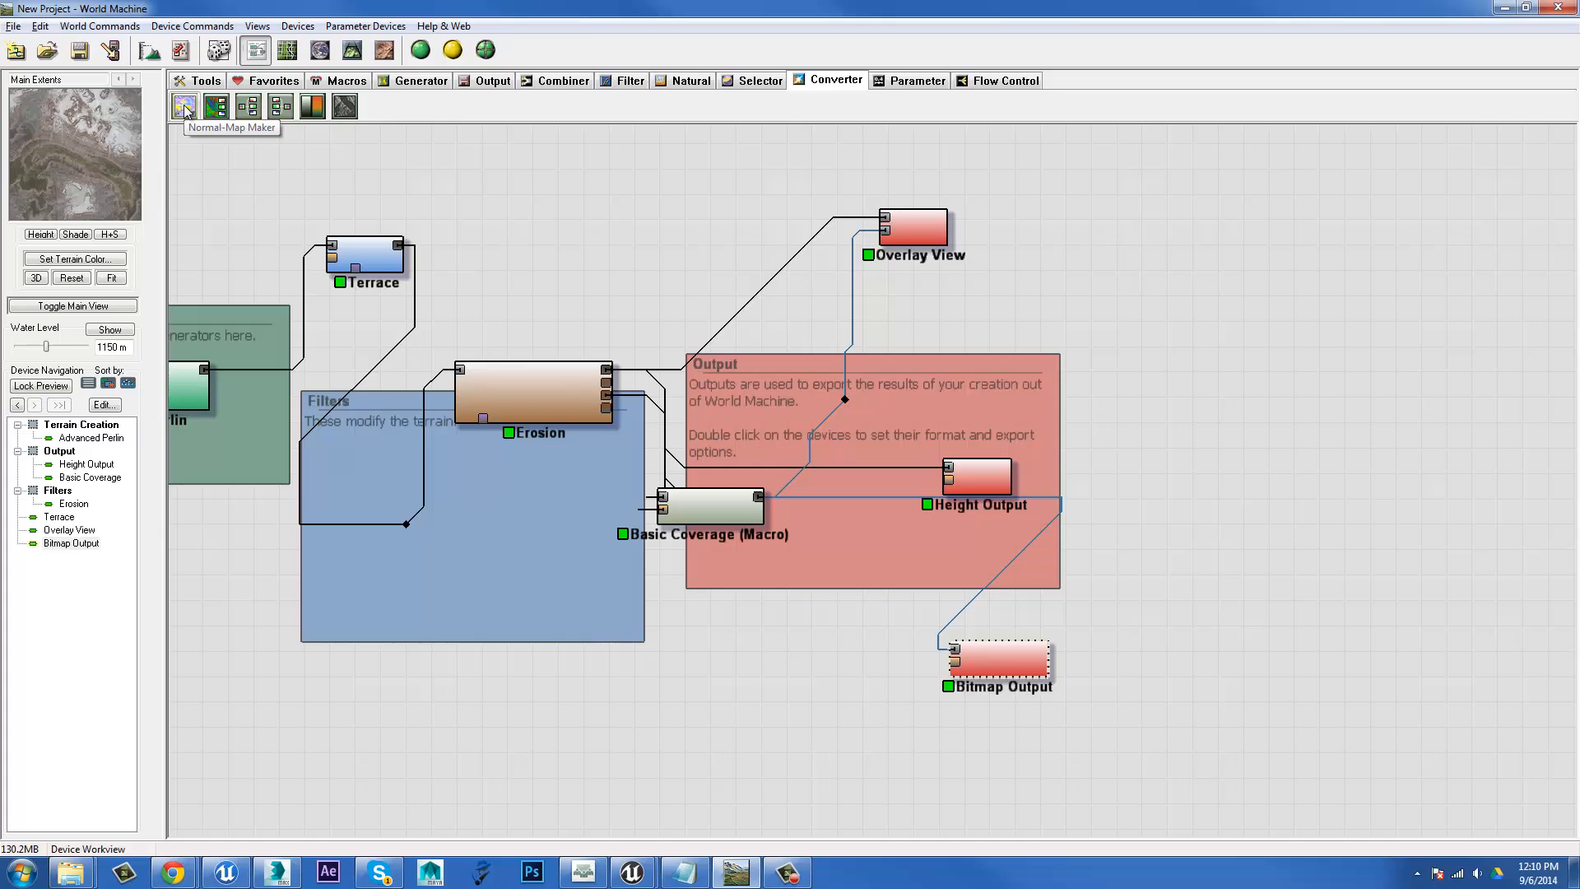
pyautogui.moveTo(184, 109); pyautogui.dragTo(1172, 535)
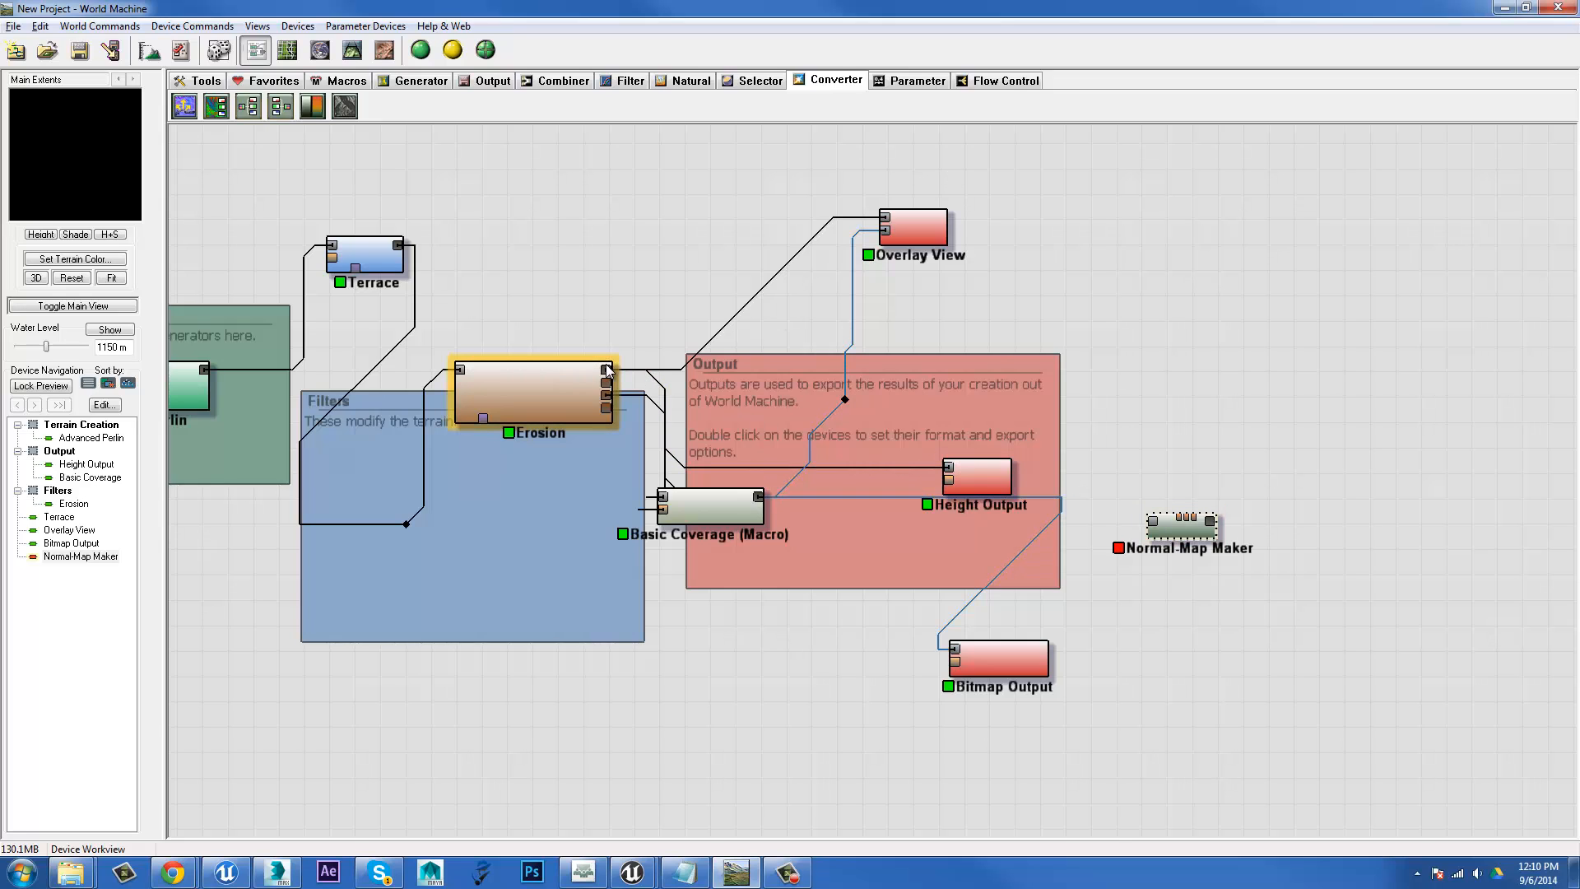
pyautogui.moveTo(607, 369); pyautogui.dragTo(1156, 527)
pyautogui.click(1185, 531)
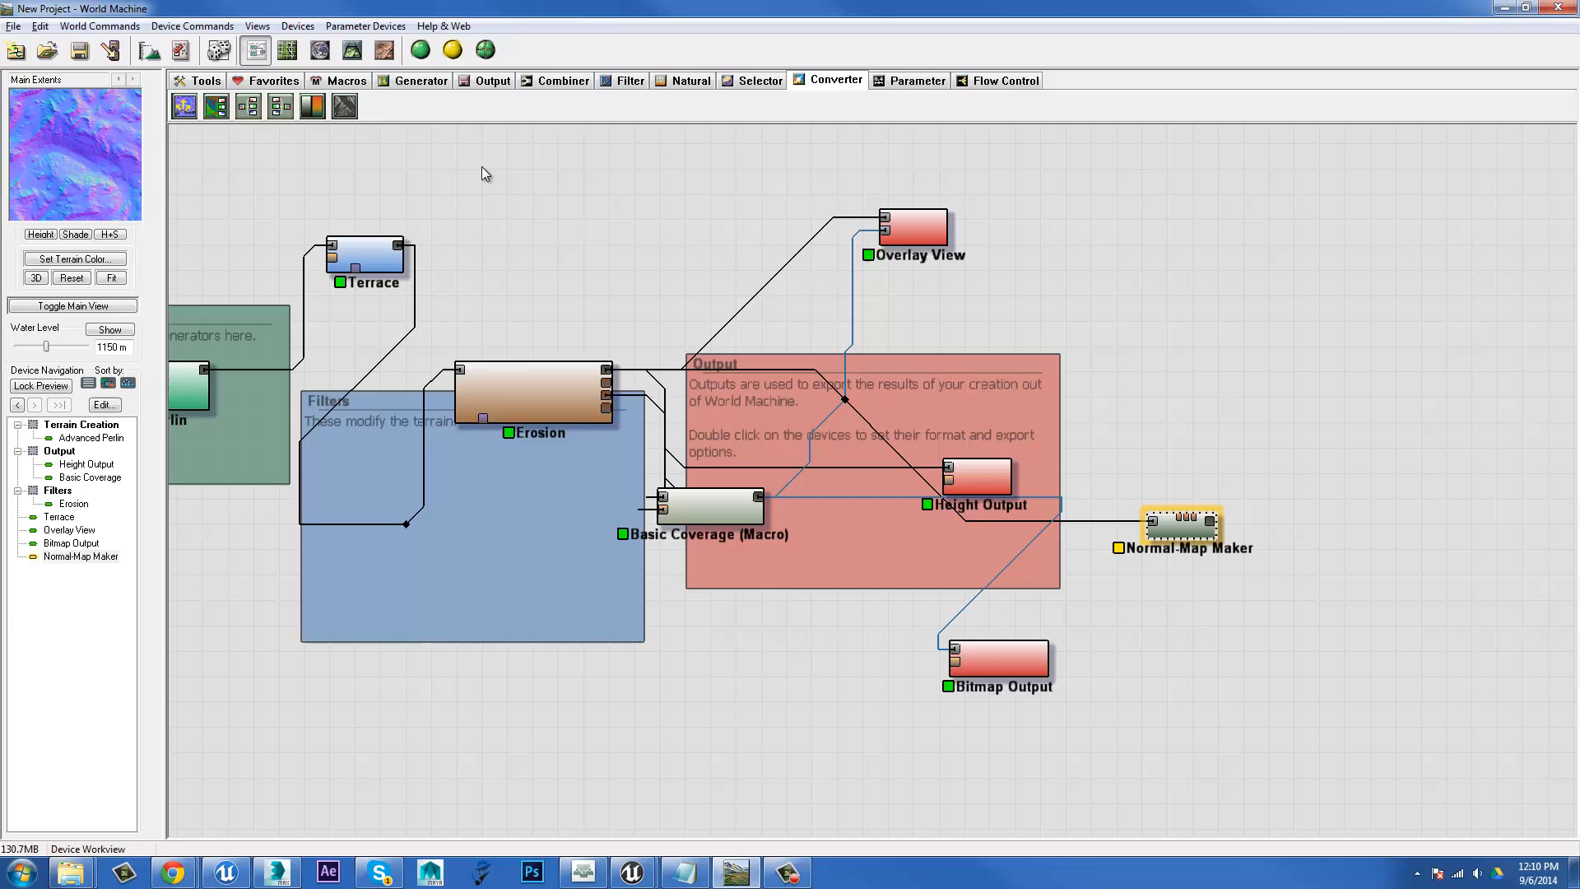
# Build the Normal-Map Maker result and inspect the normal map in the 3D view from several angles.
pyautogui.click(352, 50)
pyautogui.scroll(5, 733, 477)
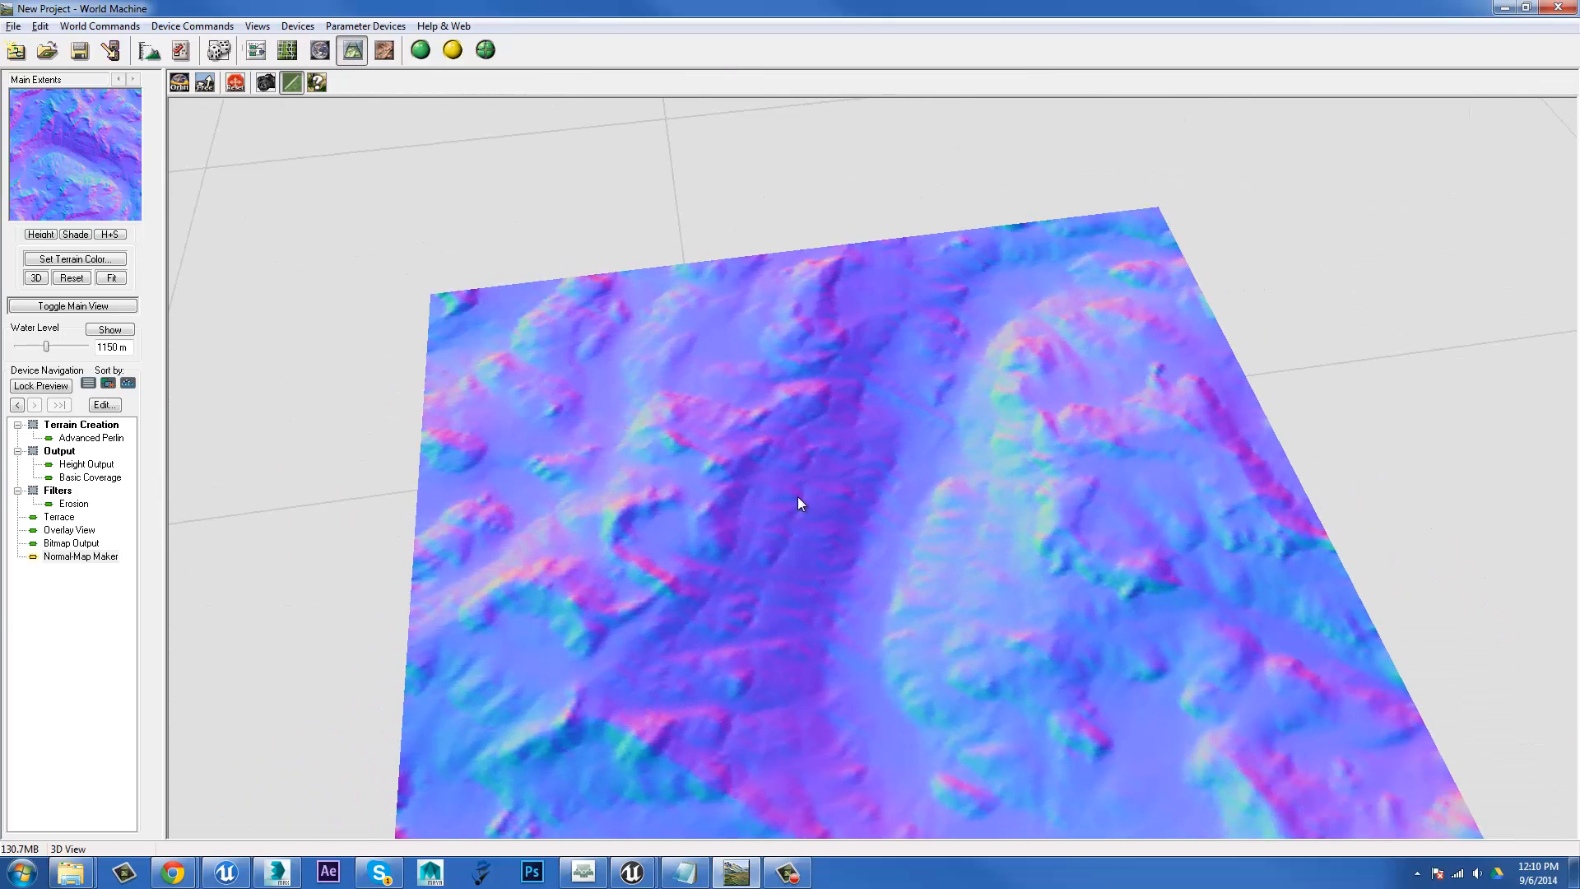
pyautogui.click(452, 50)
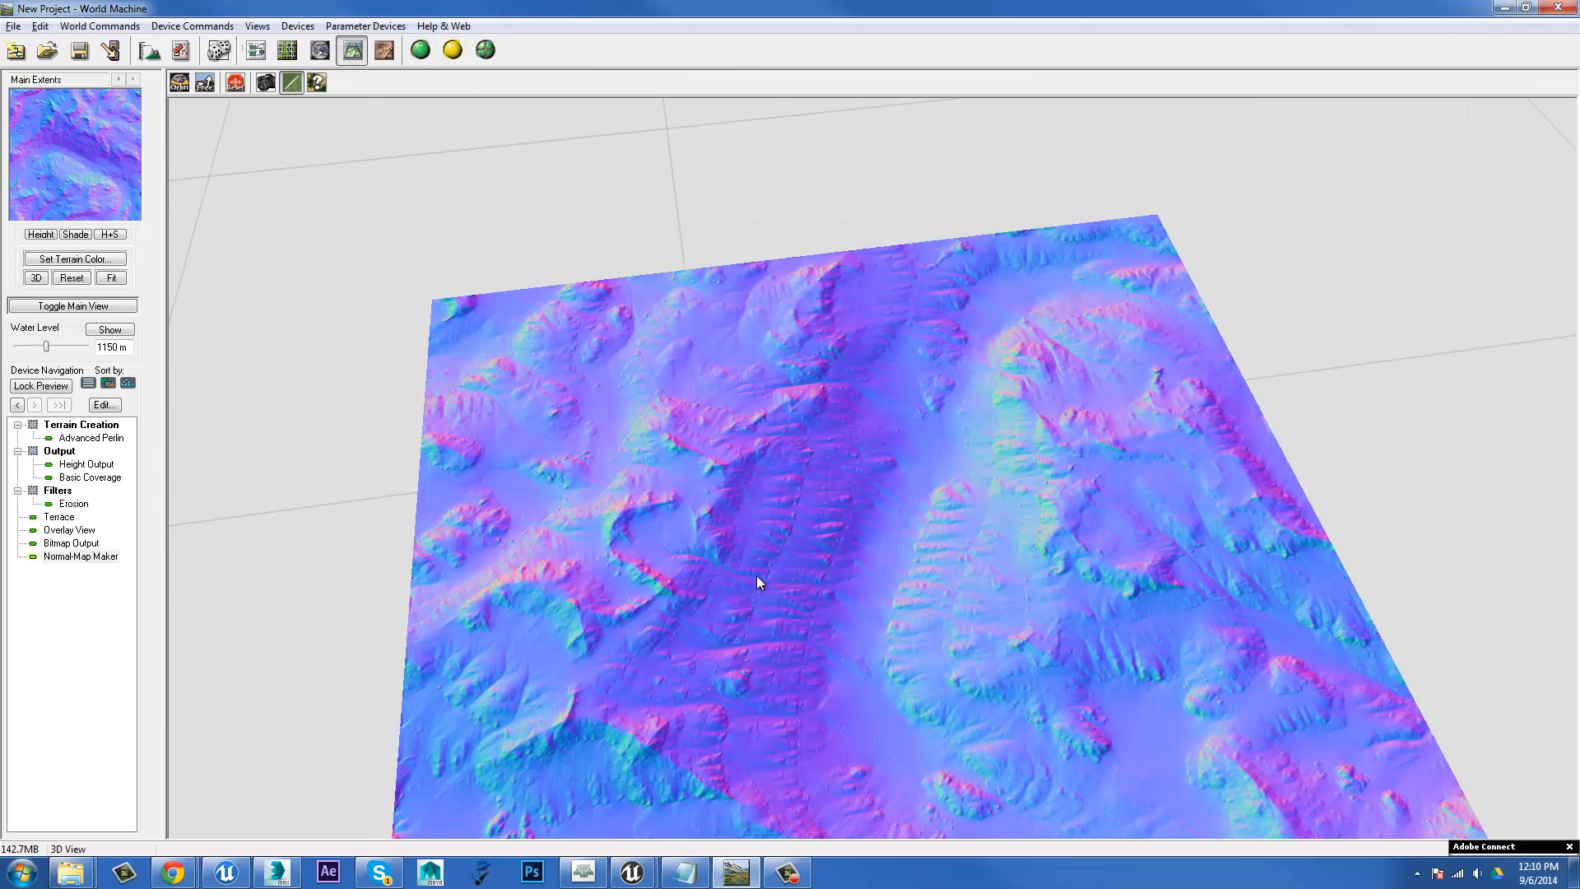
pyautogui.moveTo(758, 576); pyautogui.dragTo(851, 528)
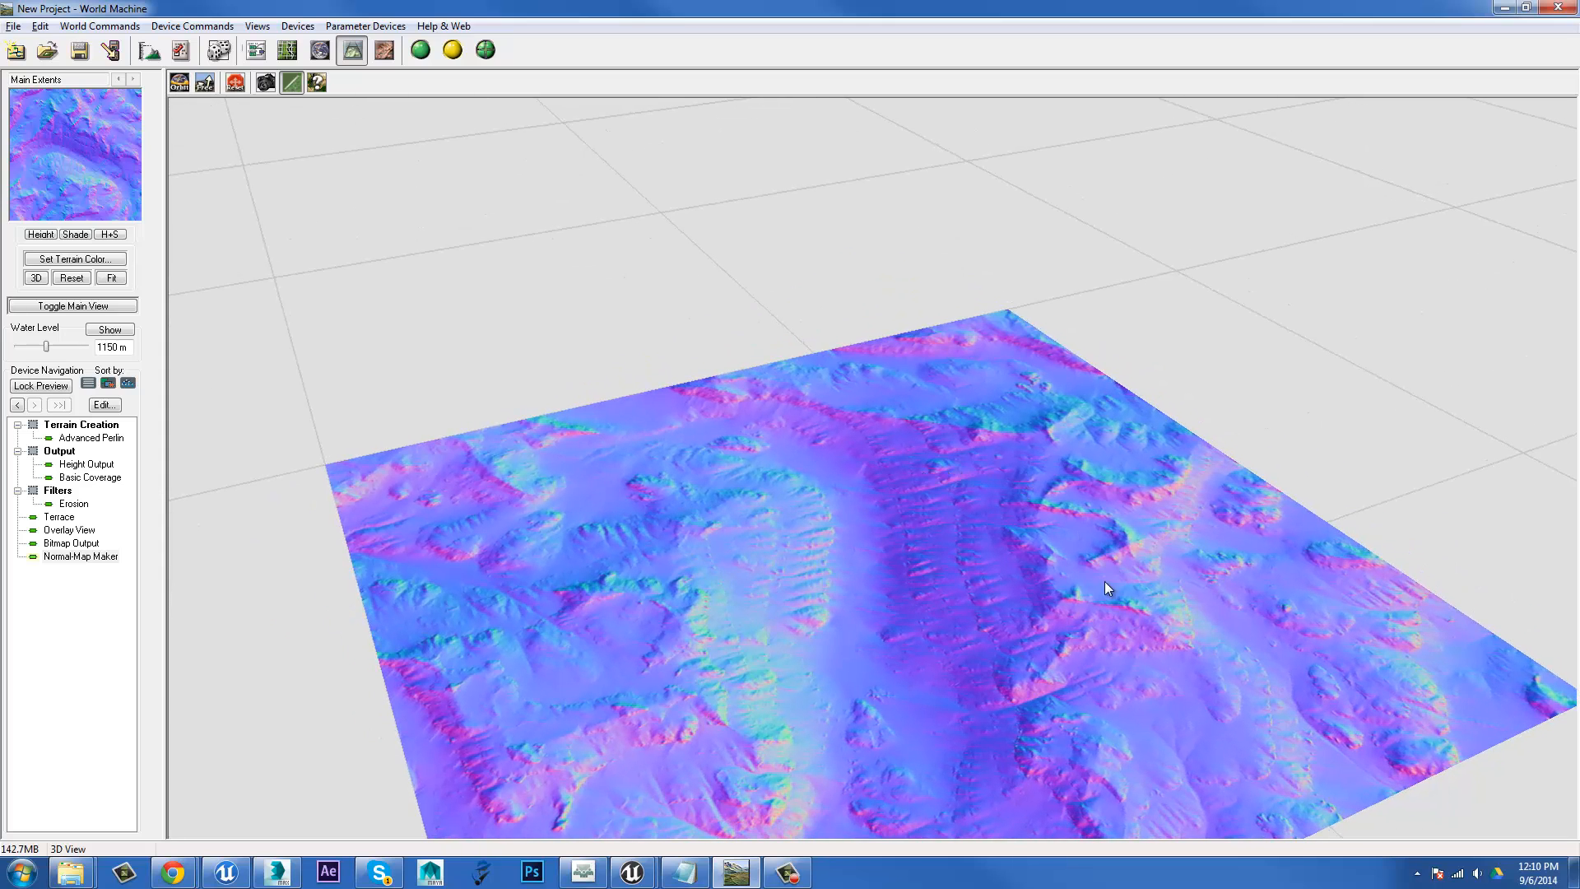
pyautogui.moveTo(1105, 581); pyautogui.dragTo(877, 556)
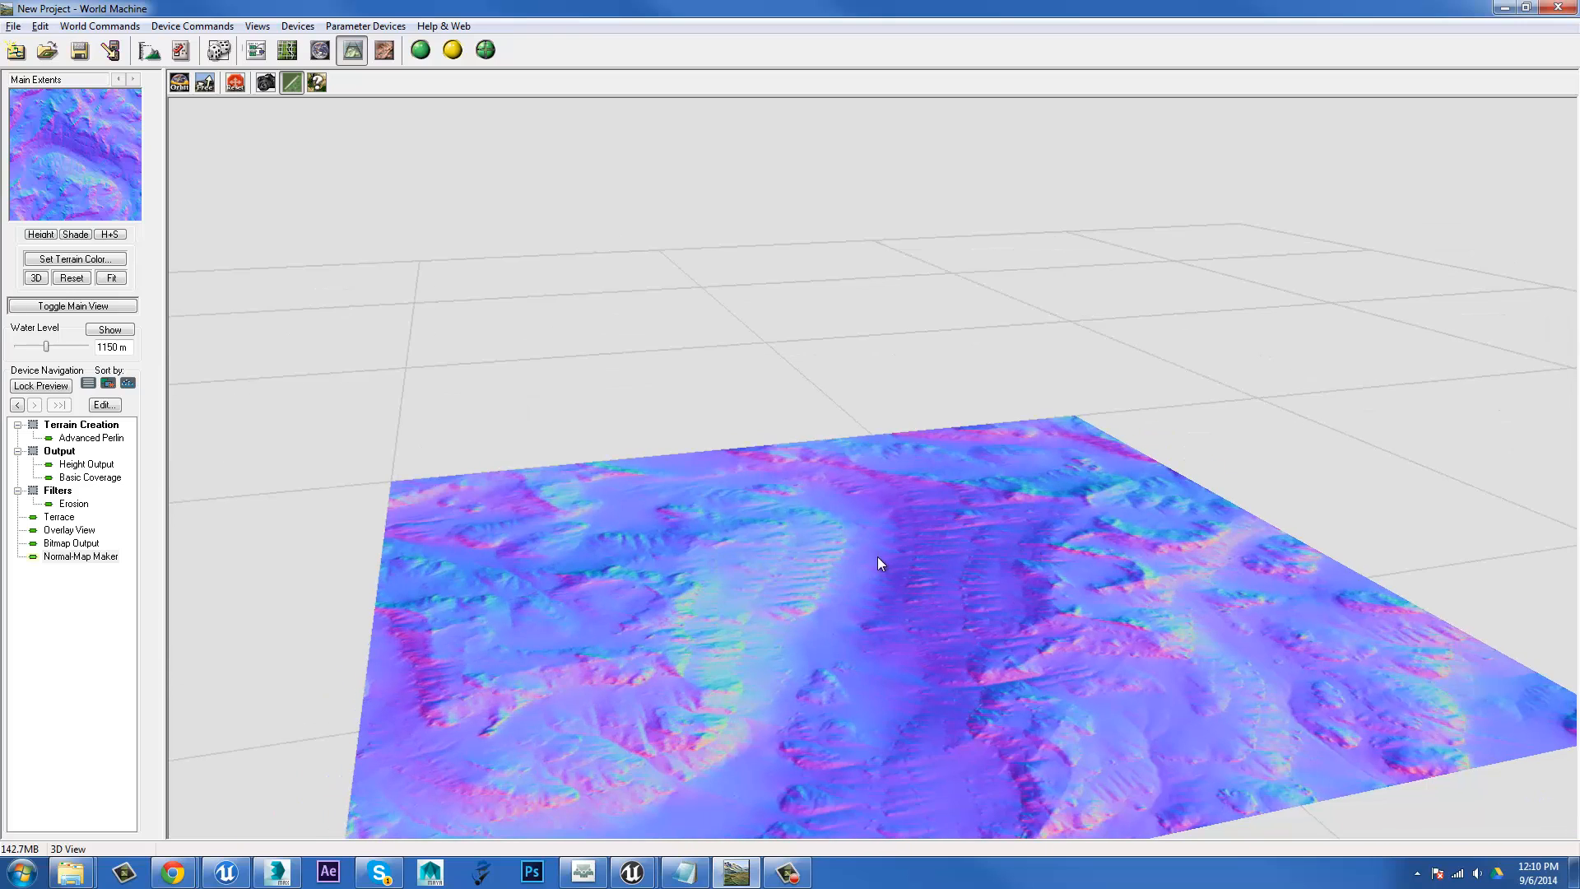
# Return to the device network and add a Bitmap Output device beside Normal-Map Maker, fed by Normal-Map Maker's output.
pyautogui.click(257, 51)
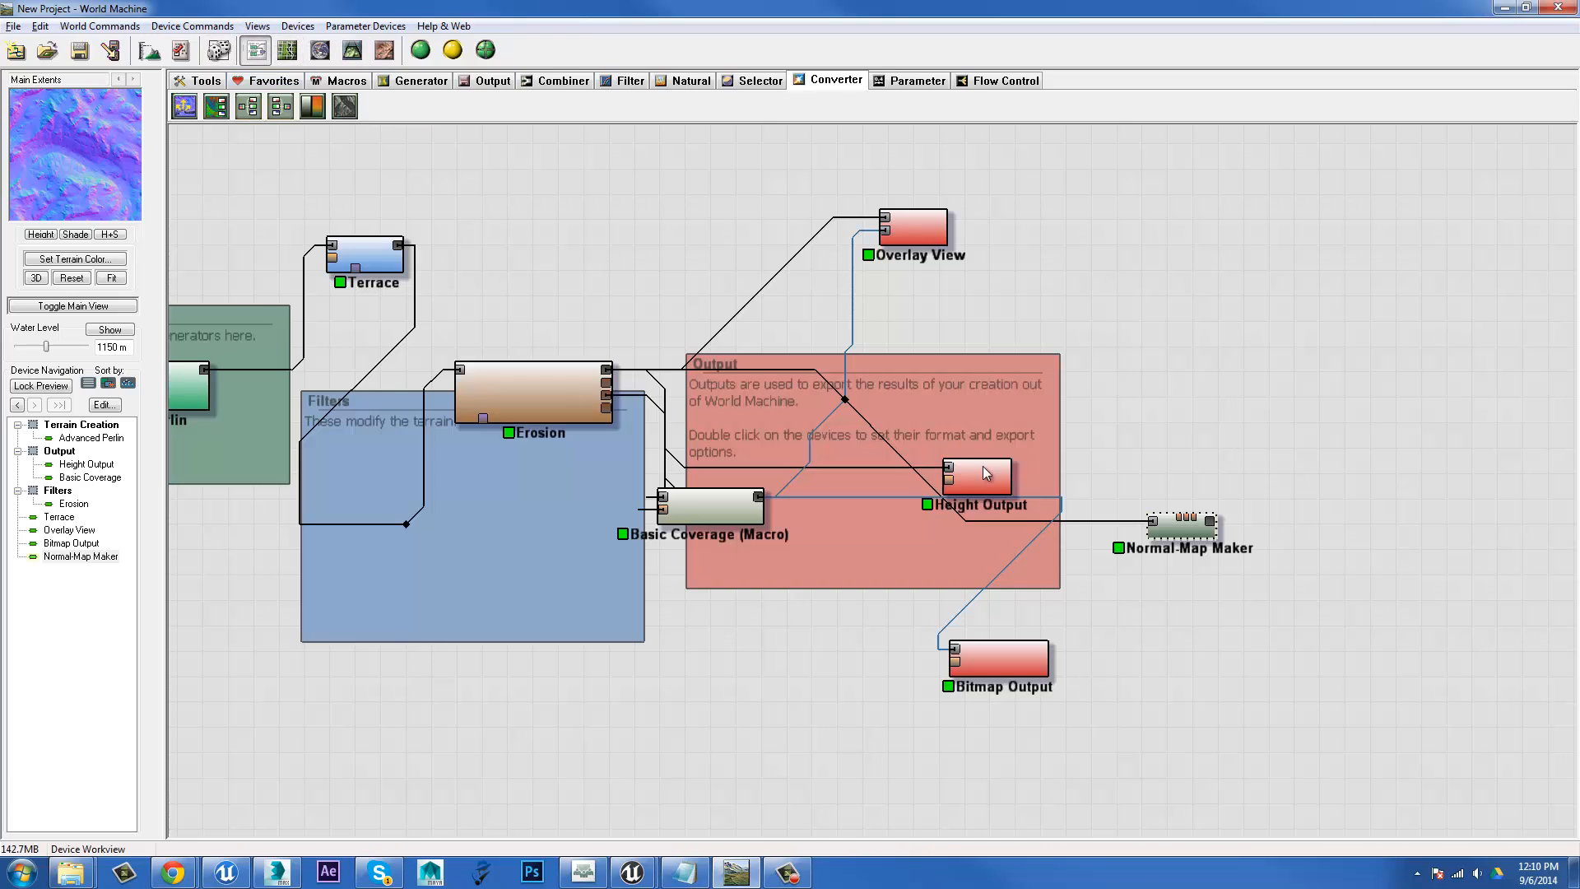
pyautogui.click(487, 79)
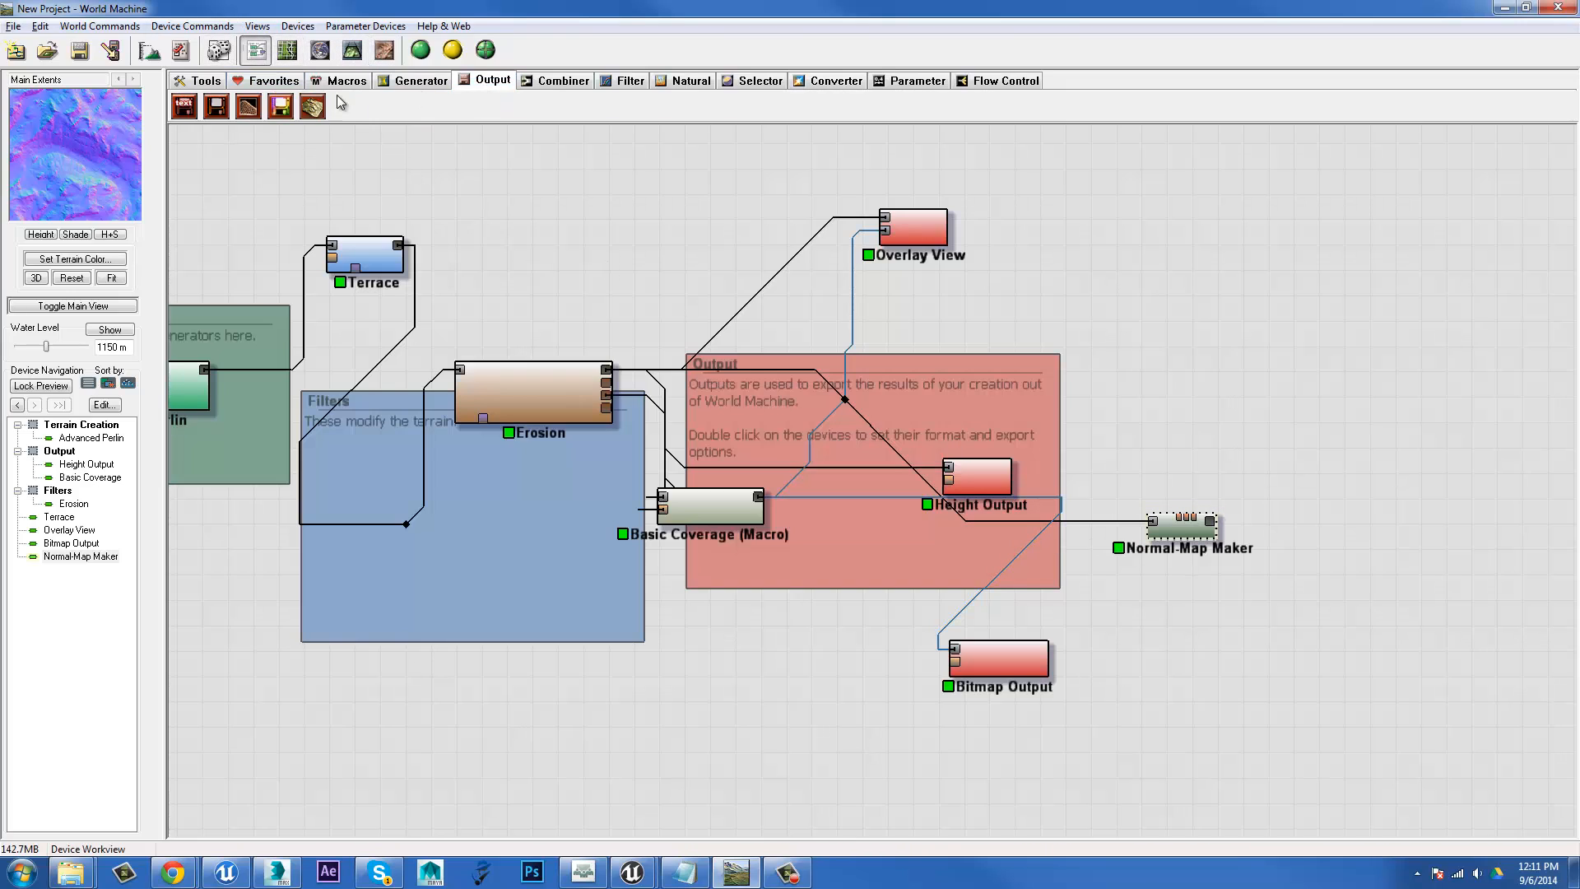
pyautogui.click(280, 107)
pyautogui.click(1268, 539)
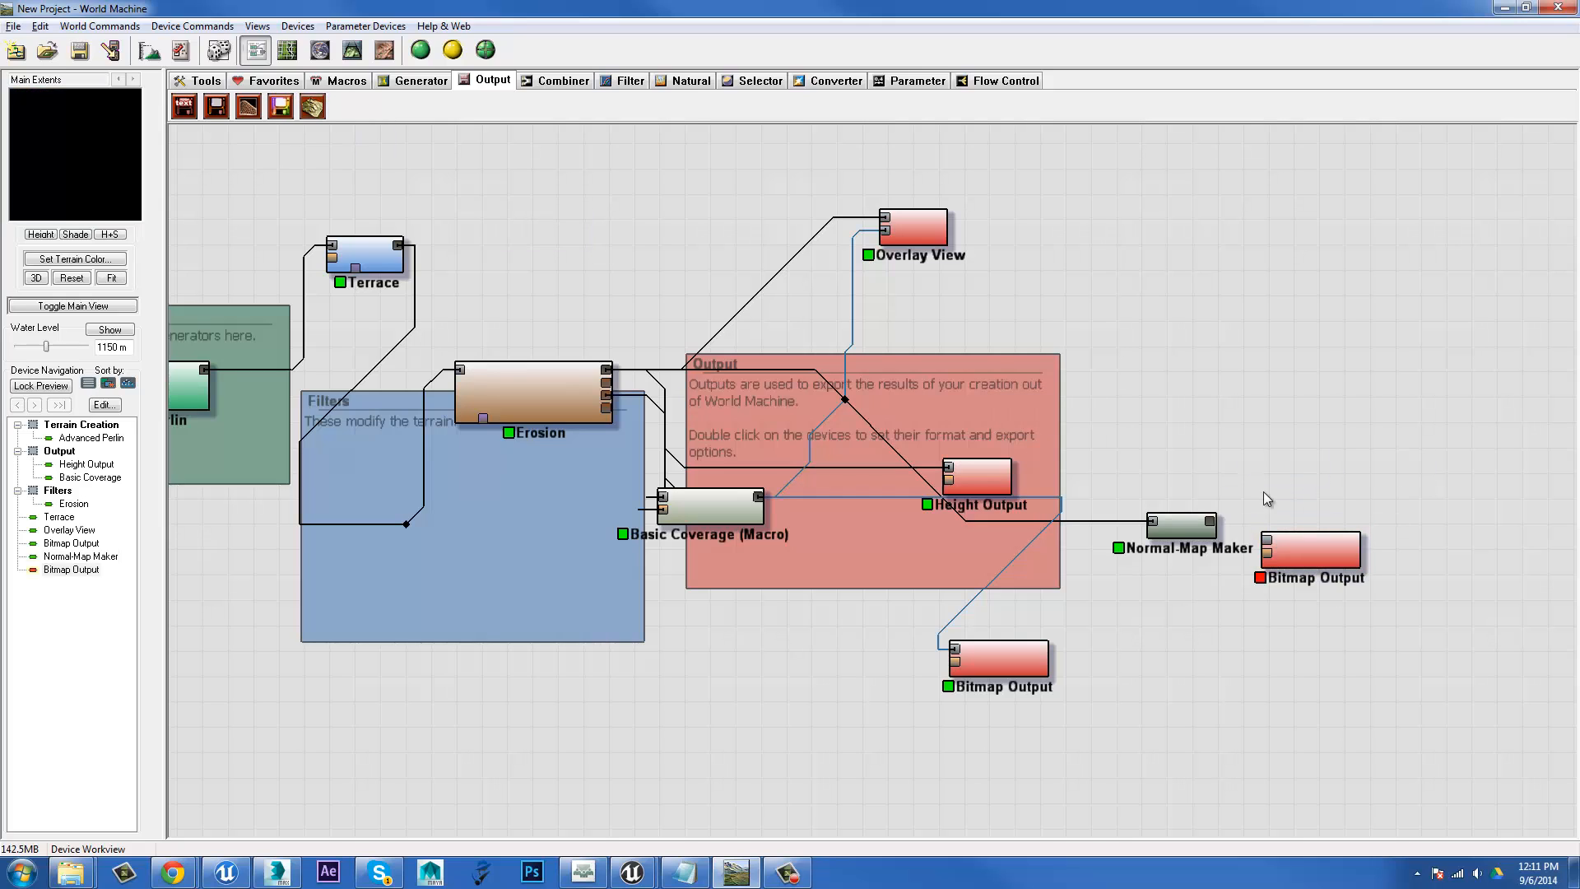
pyautogui.moveTo(1214, 525); pyautogui.dragTo(1267, 540)
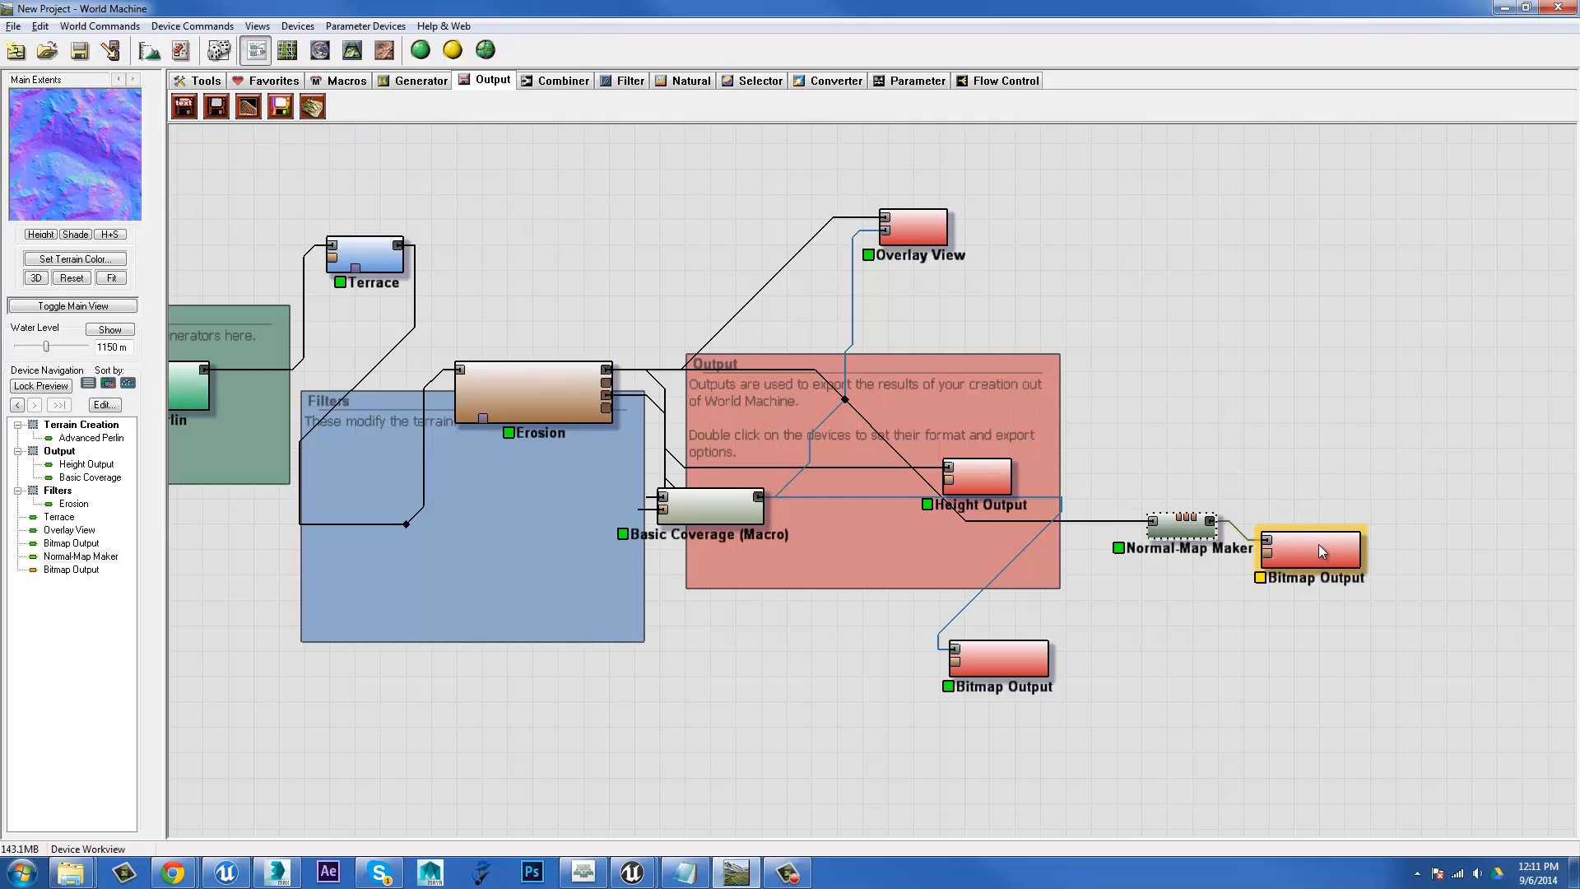
# Set the new Bitmap Output's format to PNG (16bits/channel) and its output file to HeightTest1_Nrm in the World Machine Documents folder.
pyautogui.click(1312, 547)
pyautogui.doubleClick(1313, 548)
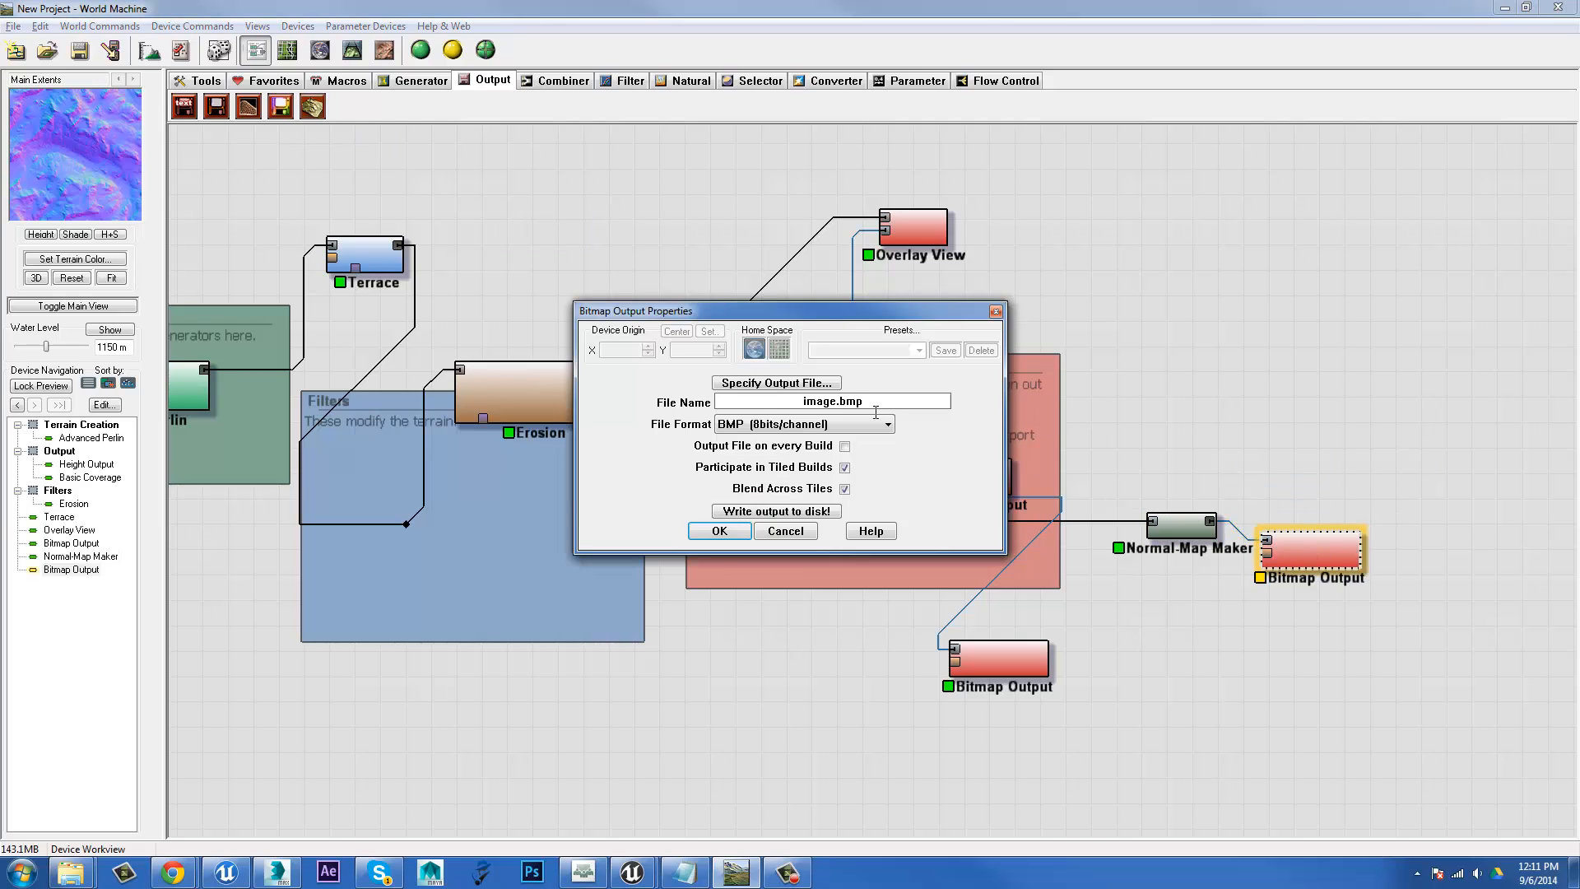
pyautogui.click(823, 425)
pyautogui.click(795, 467)
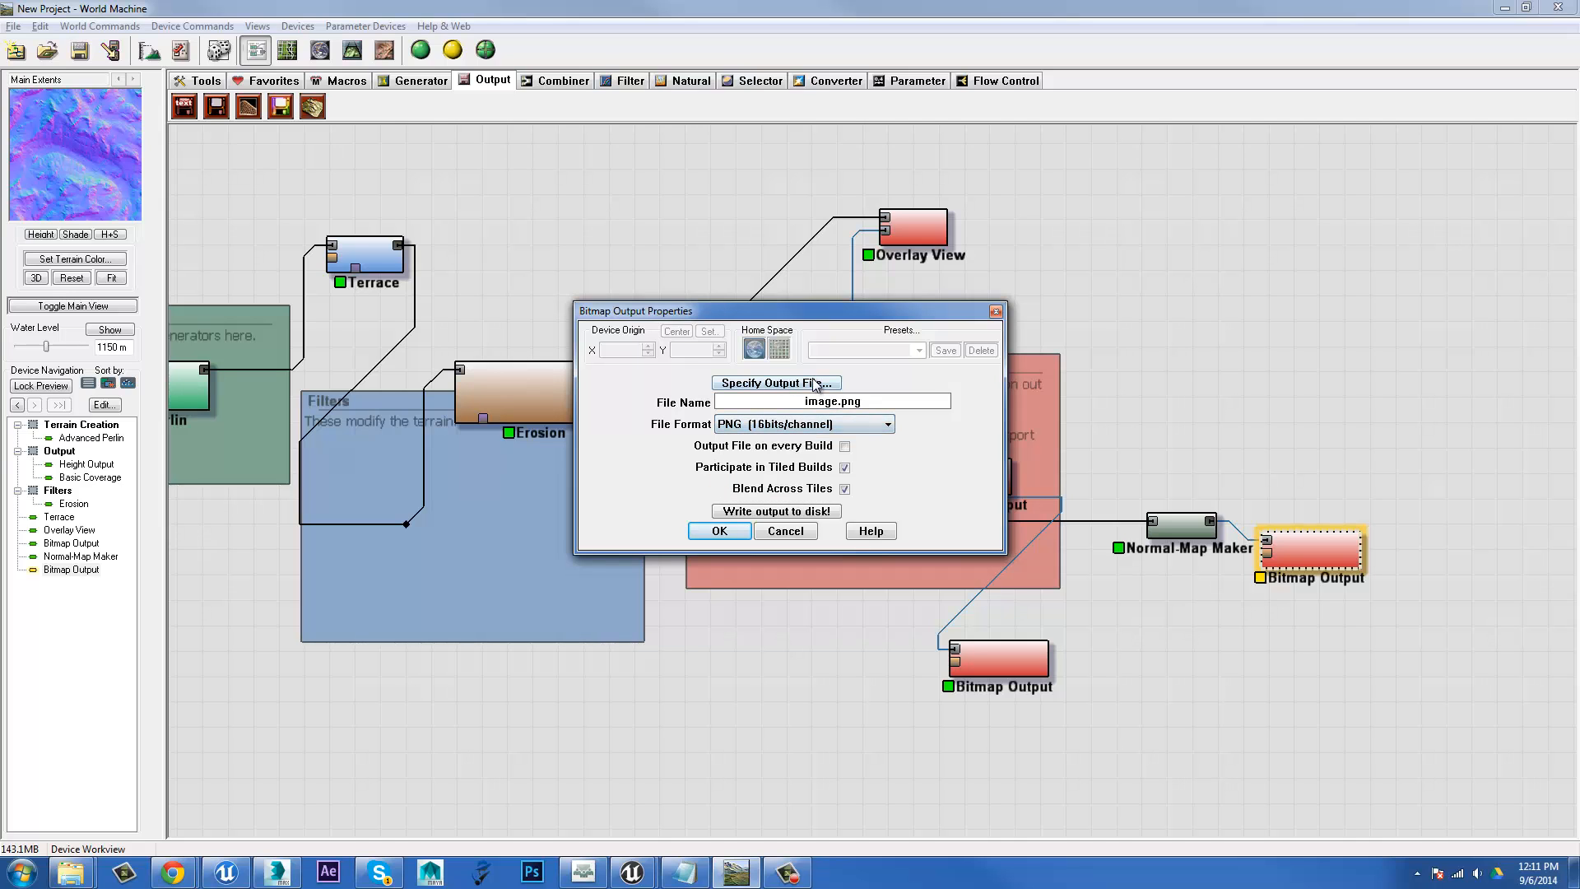
pyautogui.click(777, 383)
pyautogui.click(738, 402)
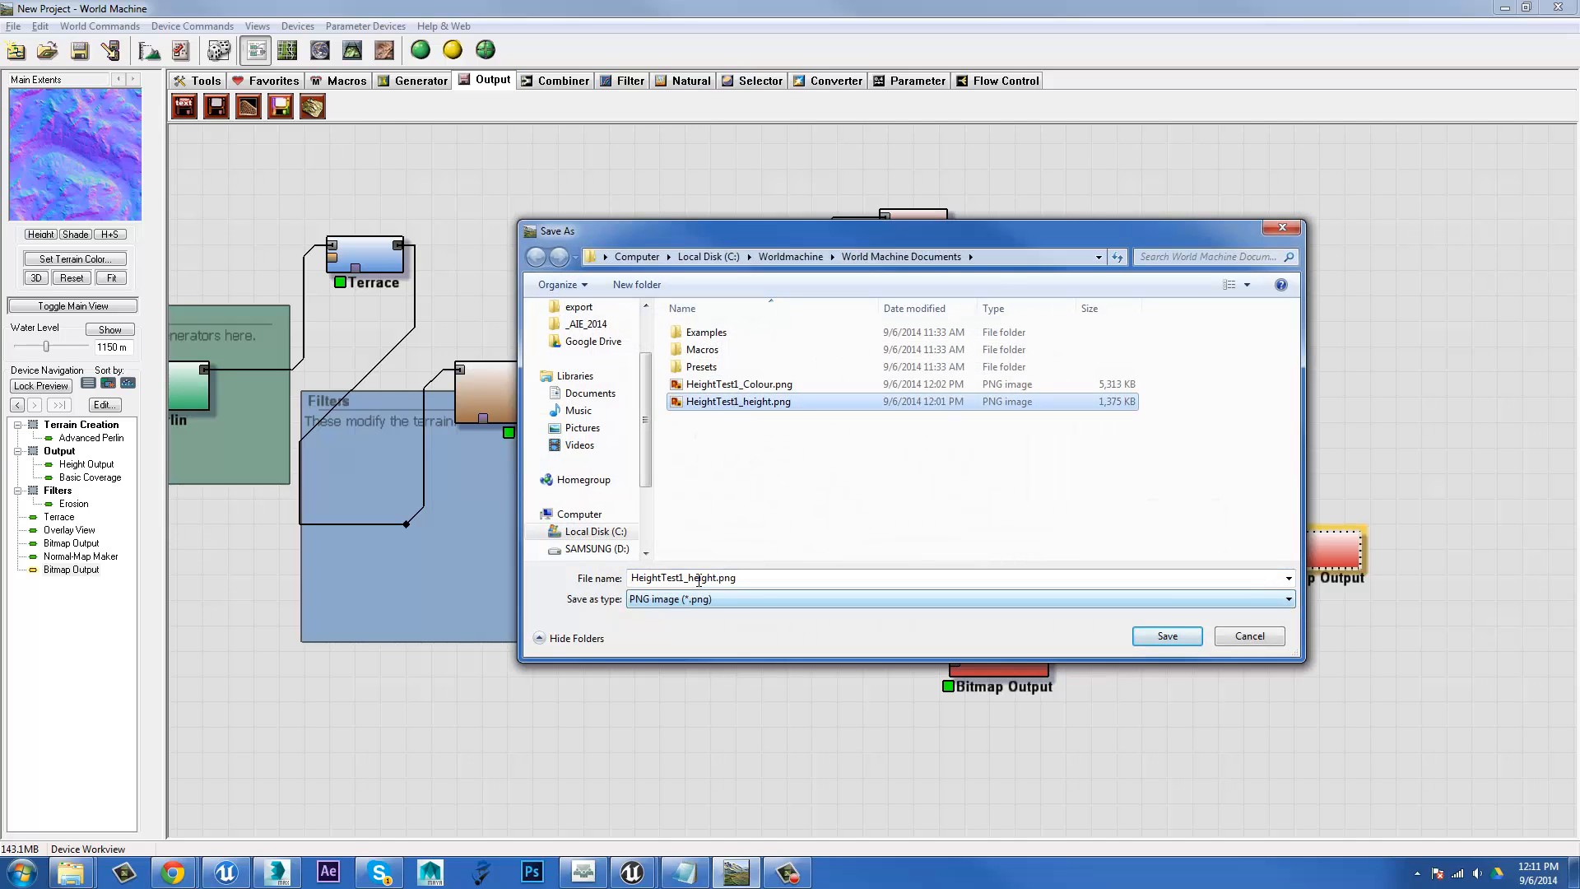
pyautogui.moveTo(736, 577); pyautogui.dragTo(687, 578)
pyautogui.write('Normal')
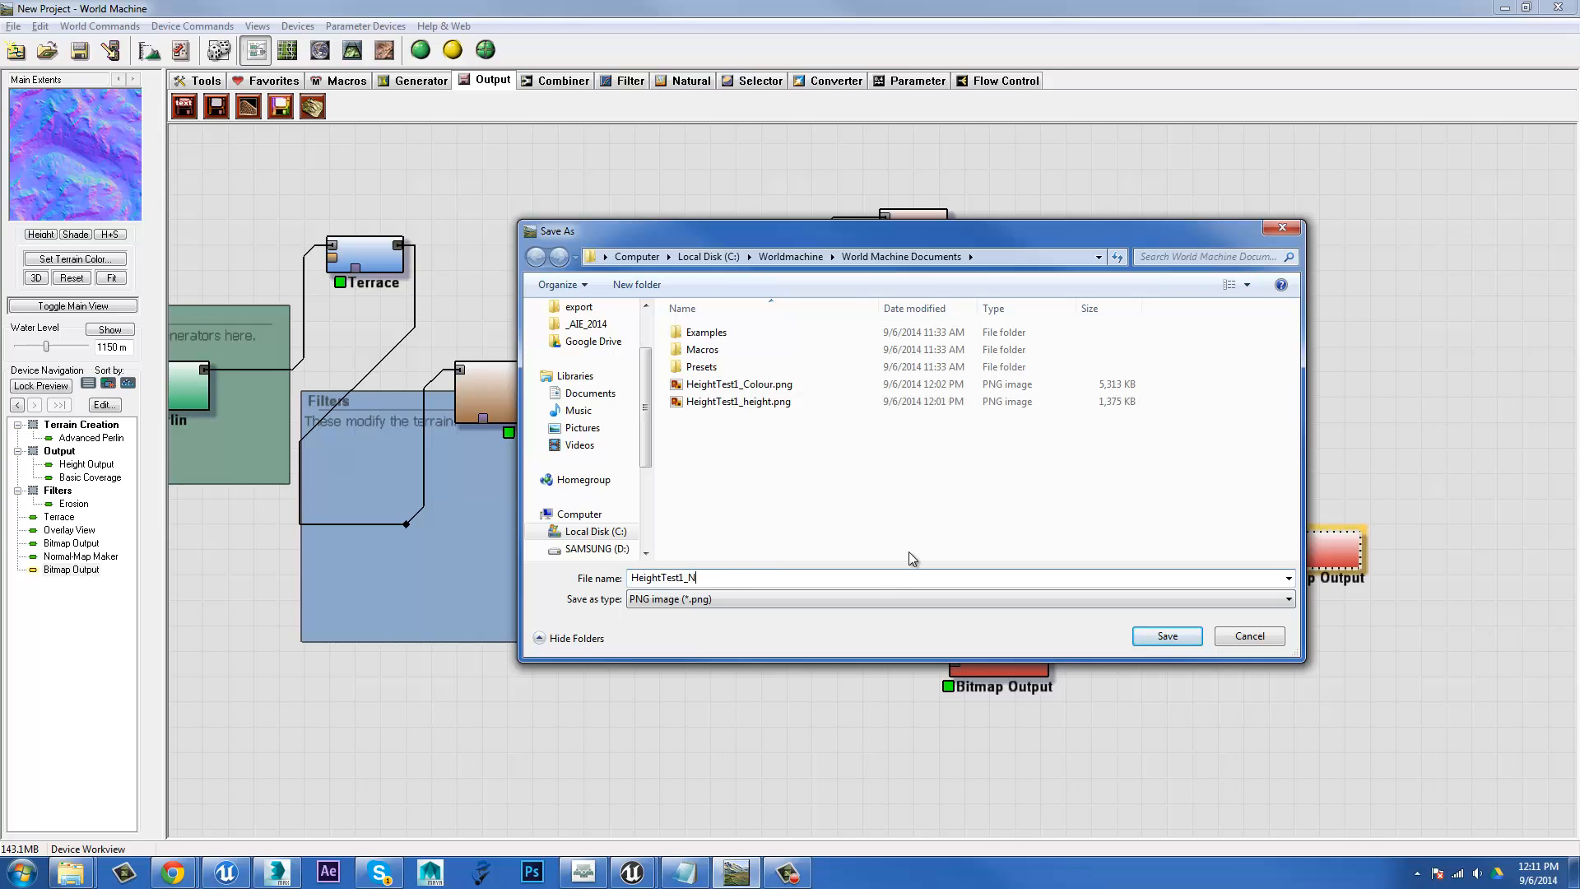
pyautogui.press('Return')
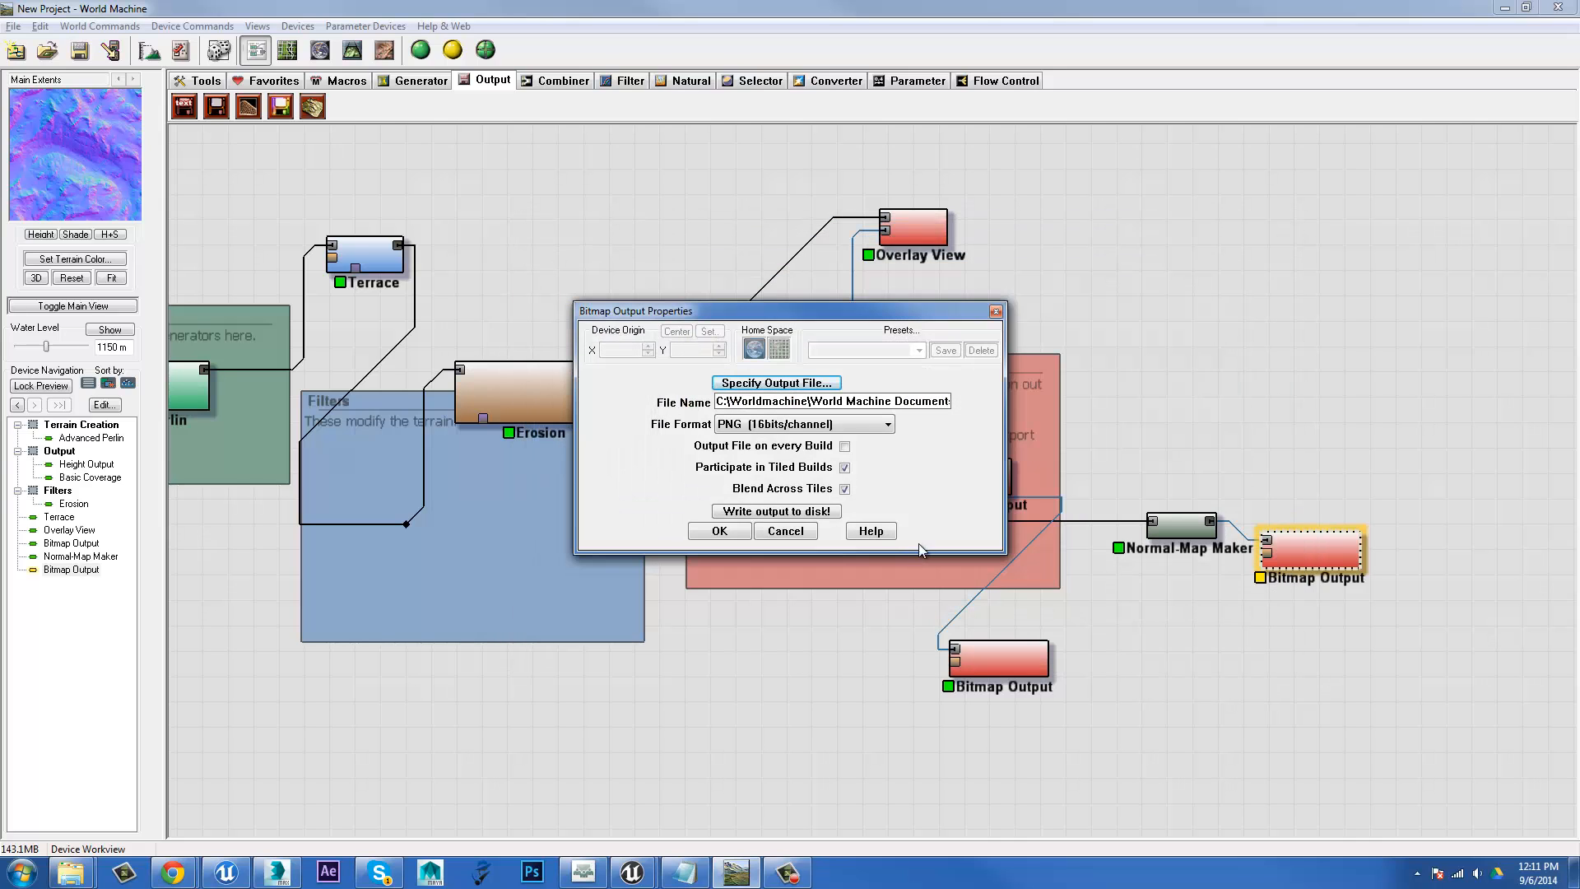
# Write the normal map output to disk and accept the Bitmap Output properties.
pyautogui.click(781, 511)
pyautogui.click(832, 472)
pyautogui.click(814, 472)
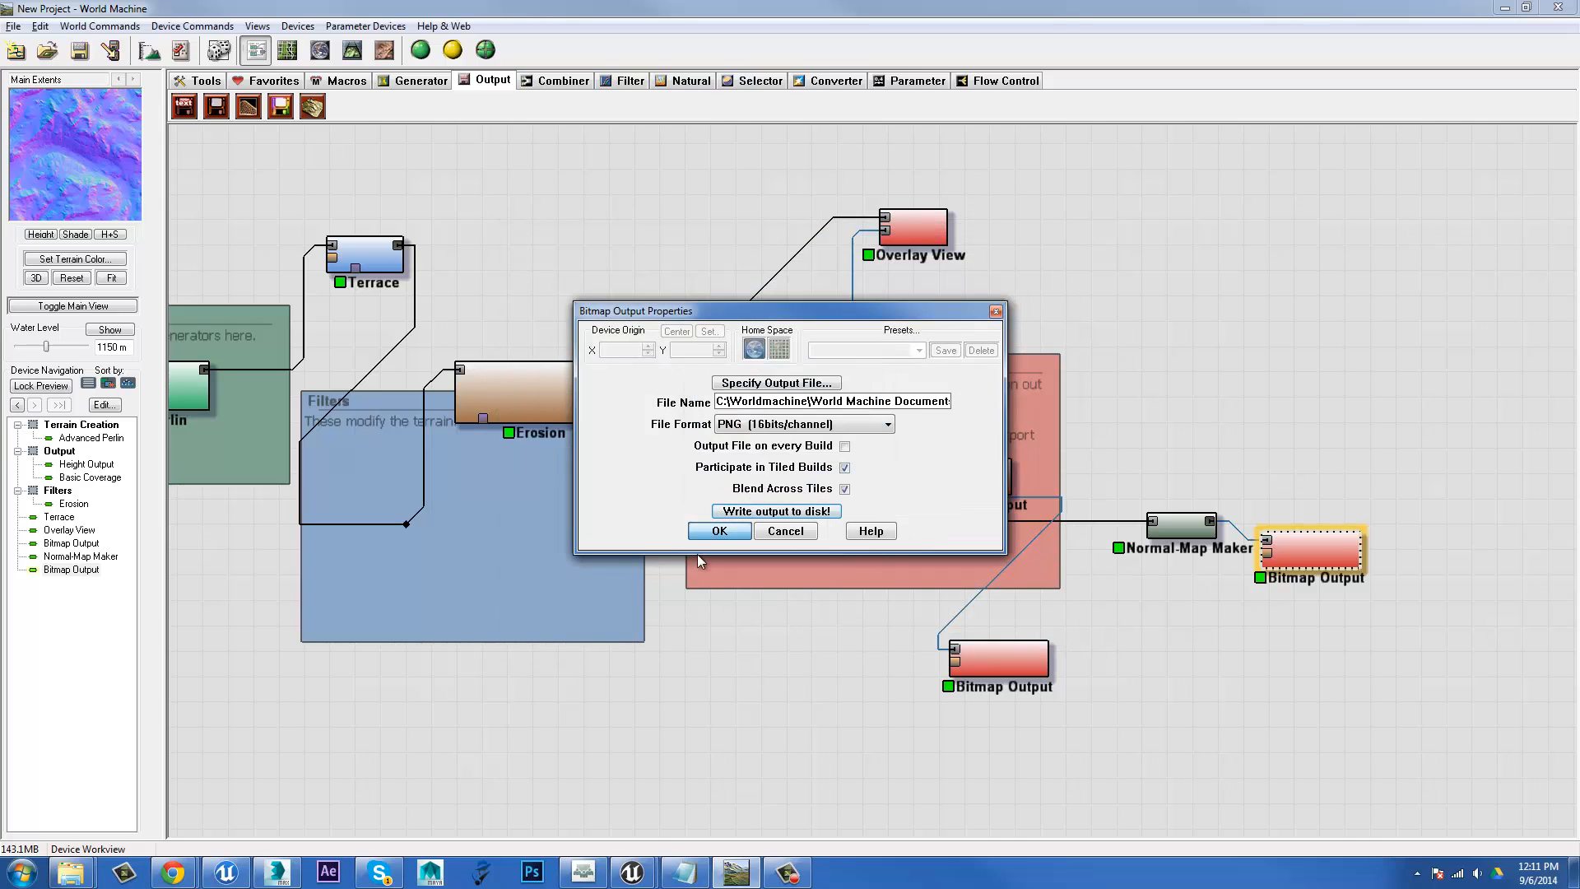
pyautogui.click(718, 529)
# Select the exported HeightTest1_Nrm.png in the World Machine Documents folder and bring that folder up over 3ds Max.
pyautogui.moveTo(71, 870)
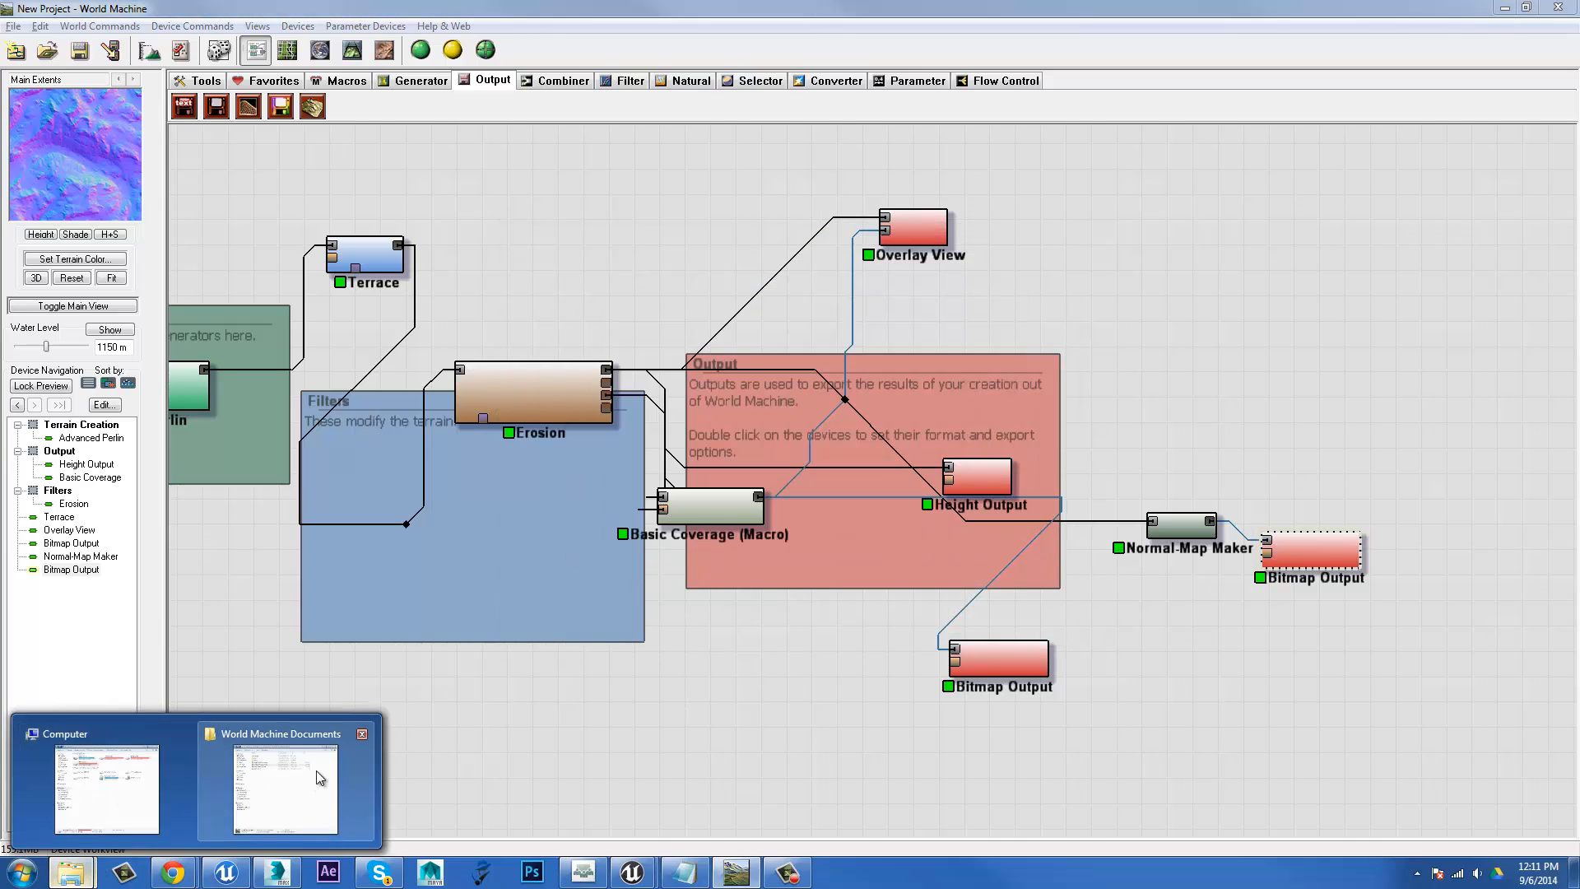
pyautogui.click(284, 788)
pyautogui.click(246, 279)
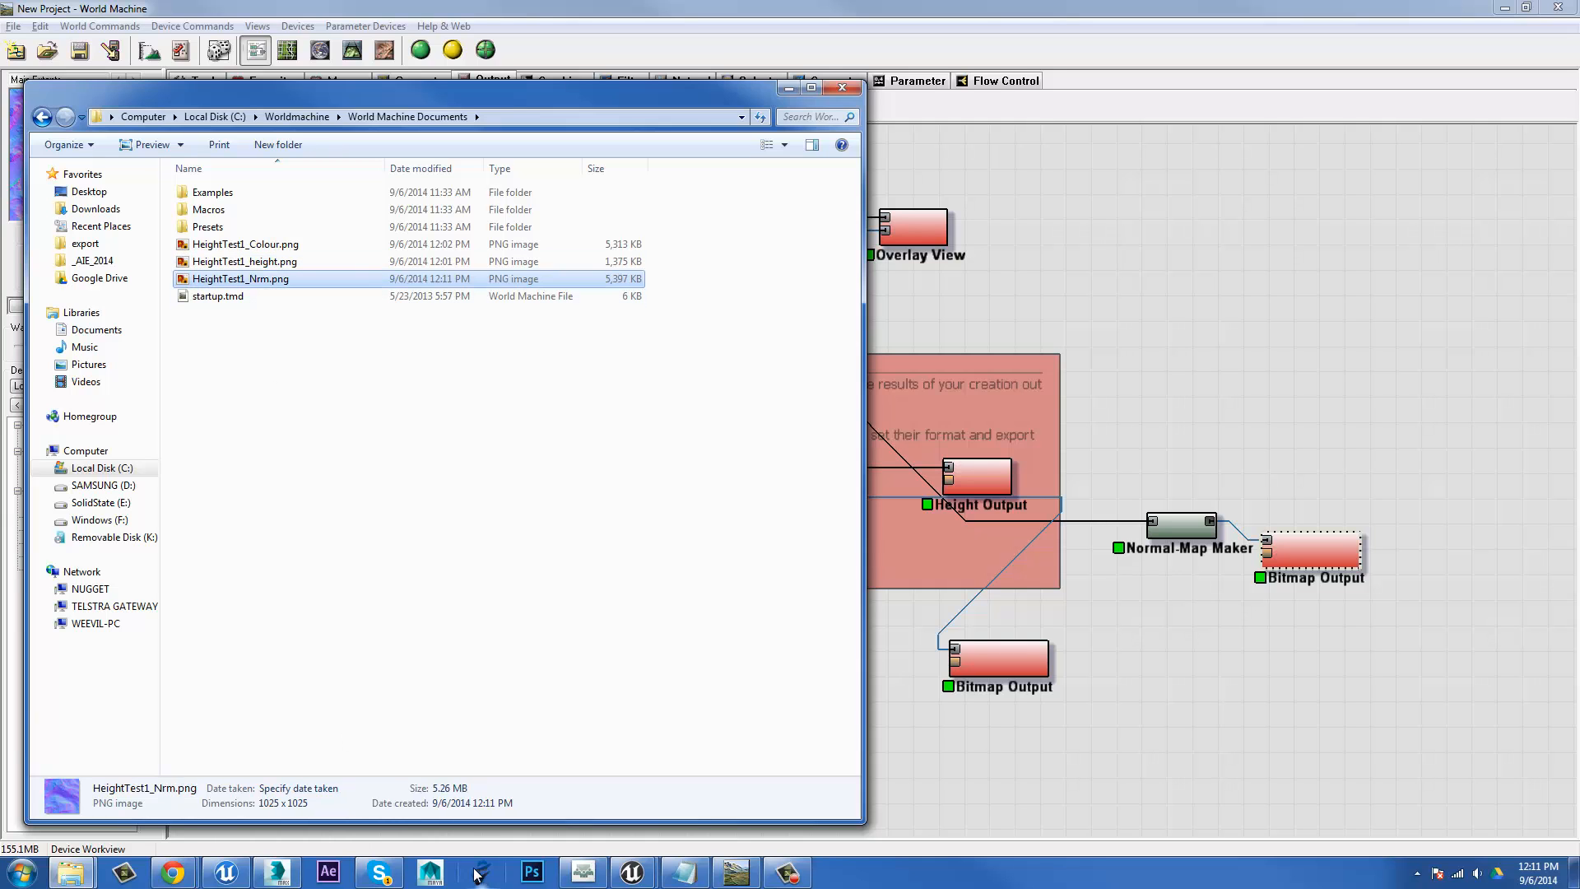
pyautogui.click(279, 873)
pyautogui.hotkey('alt', 'Tab')
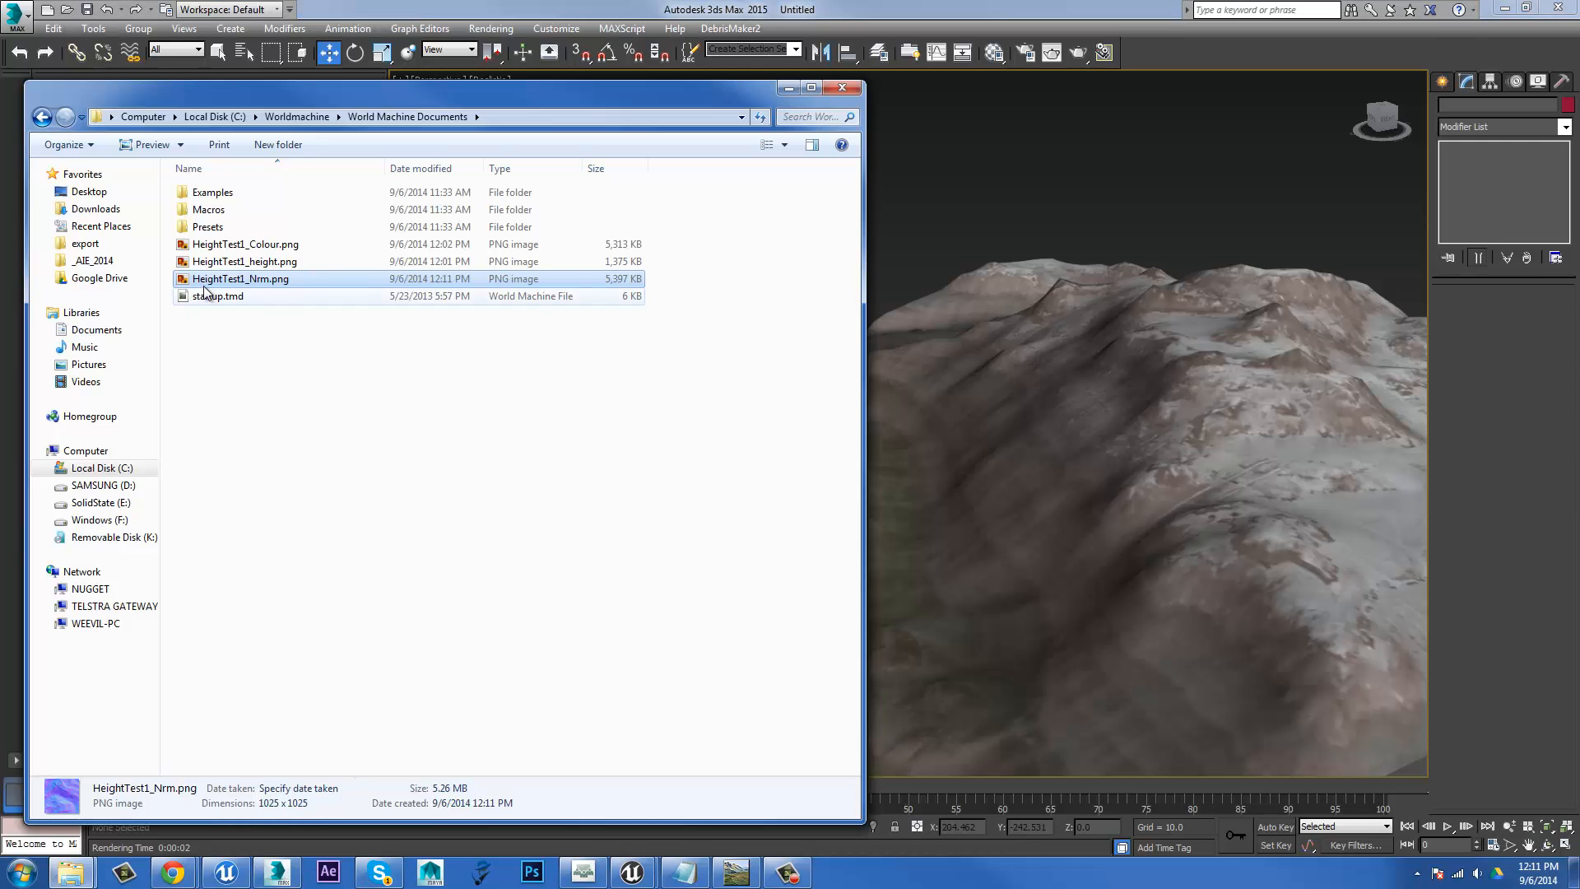
# Open the Material Editor and replace the terrain material's Bump map with HeightTest1_Nrm.png from the folder, opening the new map's parameters.
pyautogui.click(994, 52)
pyautogui.press('m')
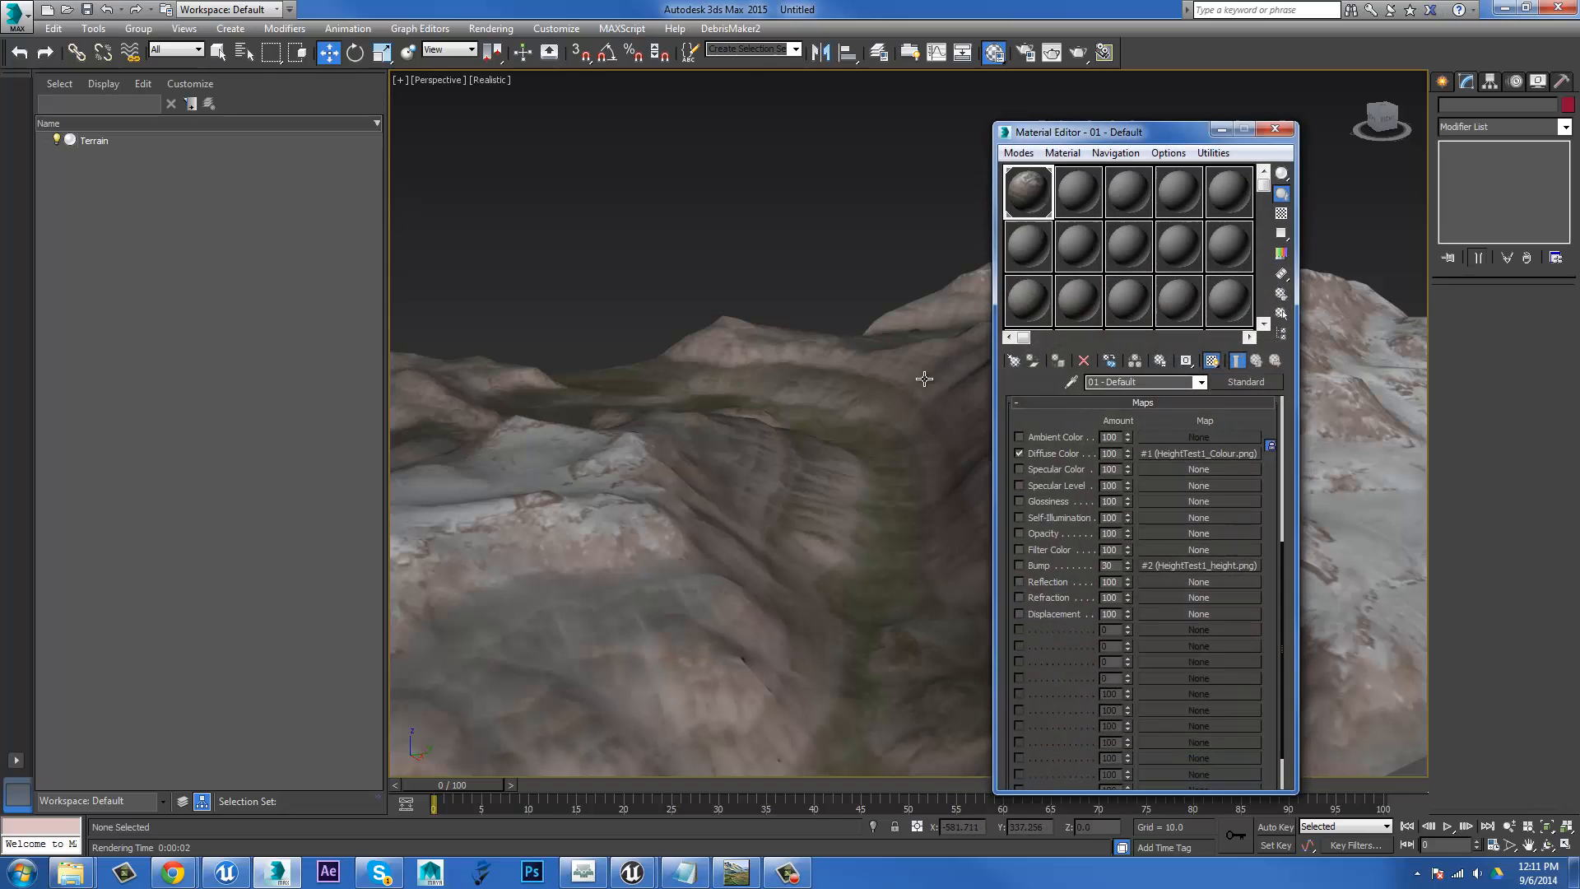
pyautogui.hotkey('alt', 'Tab')
pyautogui.hotkey('alt', 'Tab')
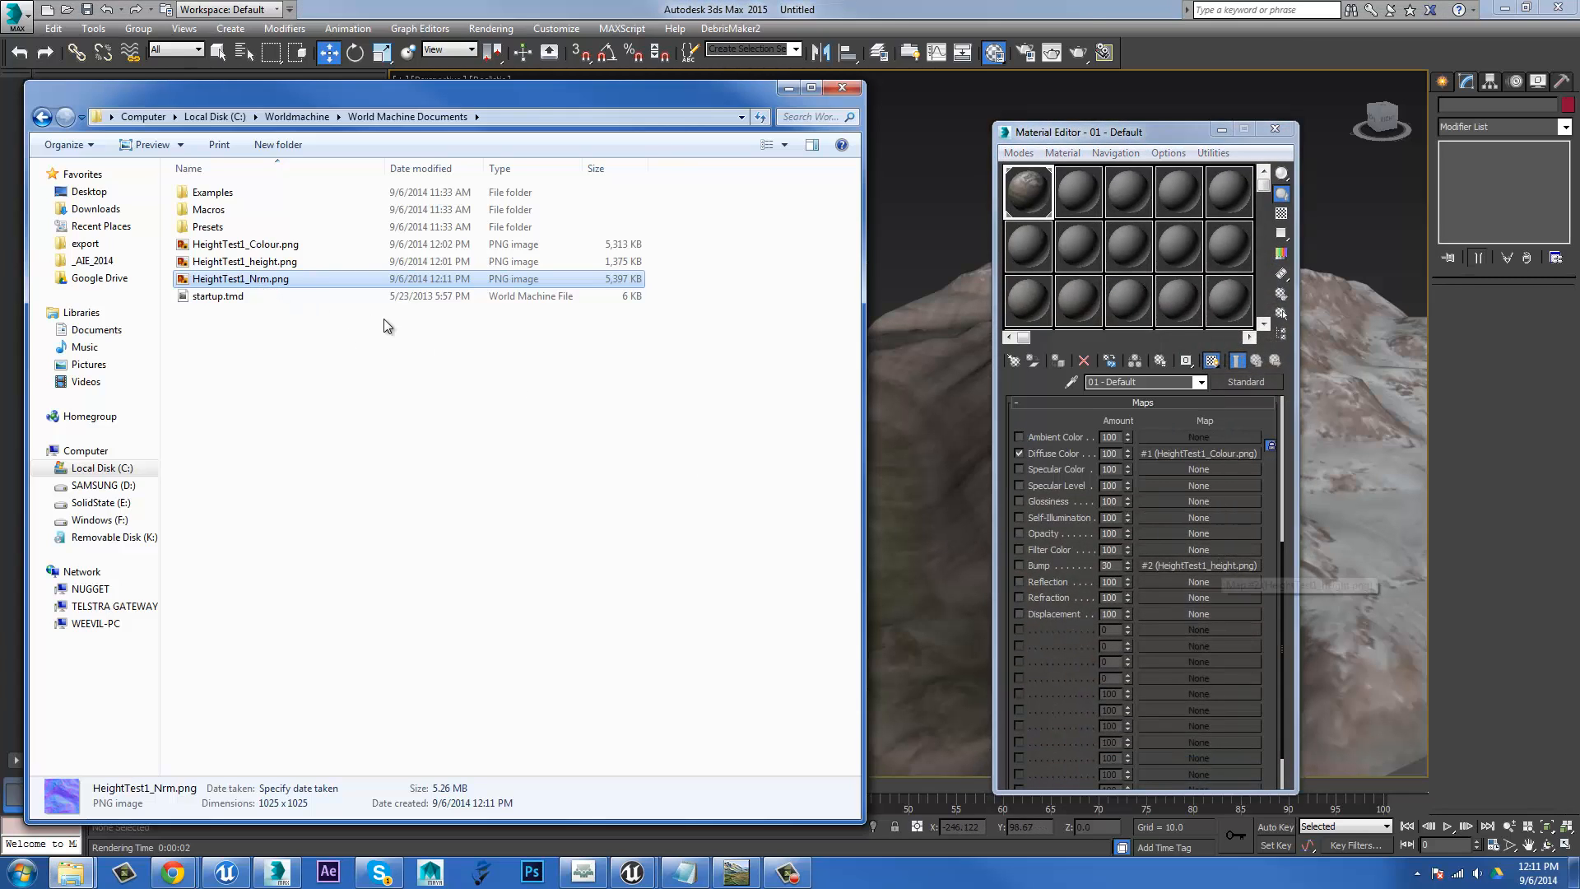
pyautogui.moveTo(1220, 568); pyautogui.dragTo(1208, 561)
pyautogui.click(1198, 565)
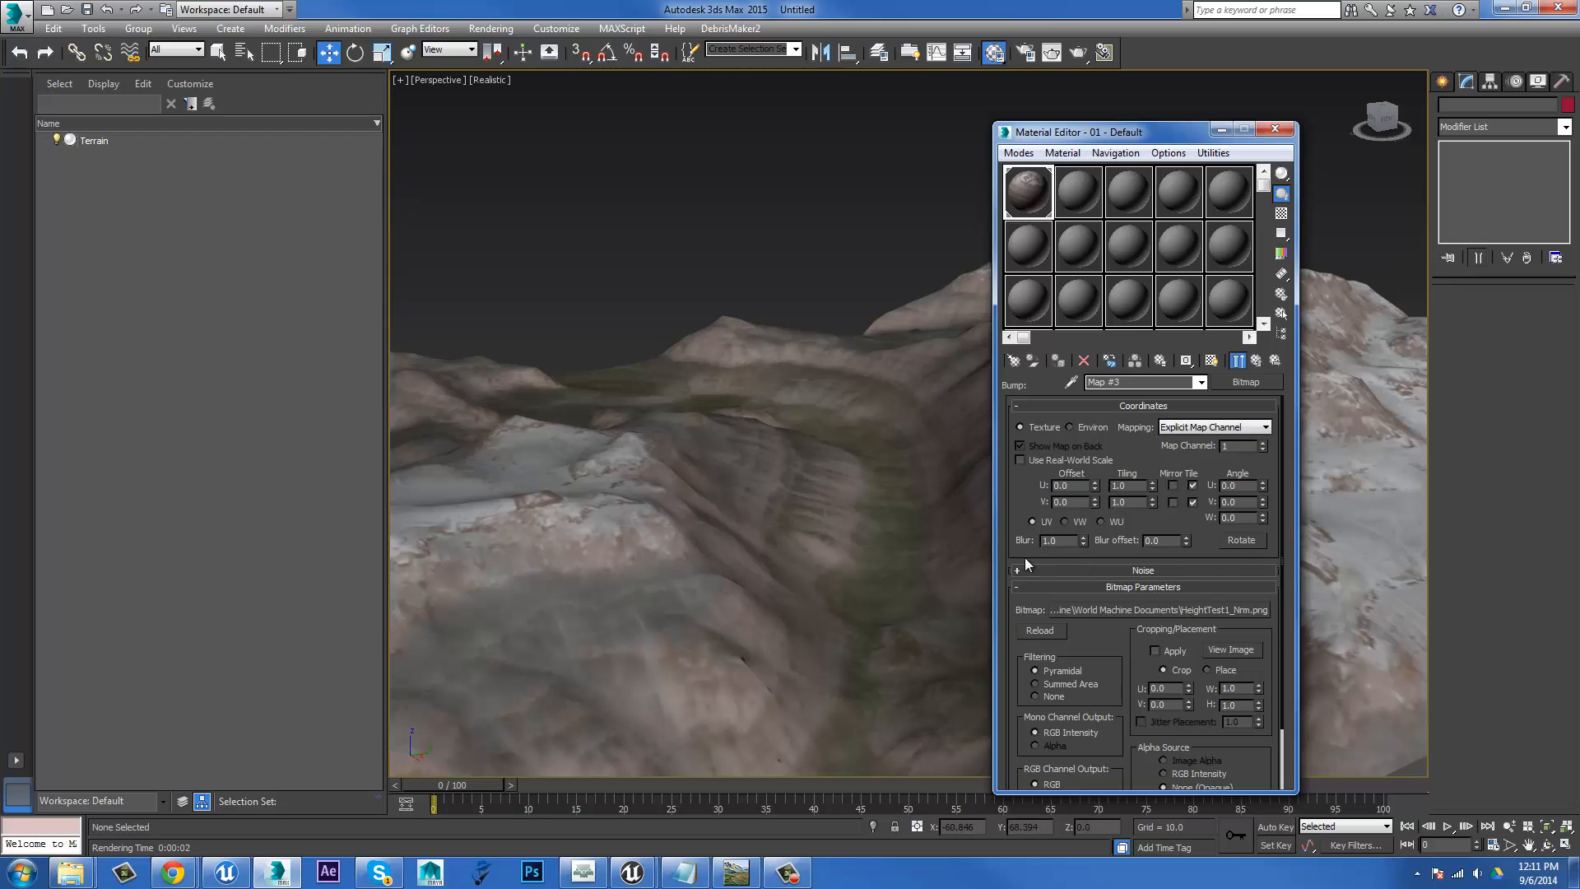
# Change the Bump slot's bitmap to a Normal Bump map, keeping the old bitmap as a sub-map.
pyautogui.moveTo(1095, 627); pyautogui.dragTo(1093, 556)
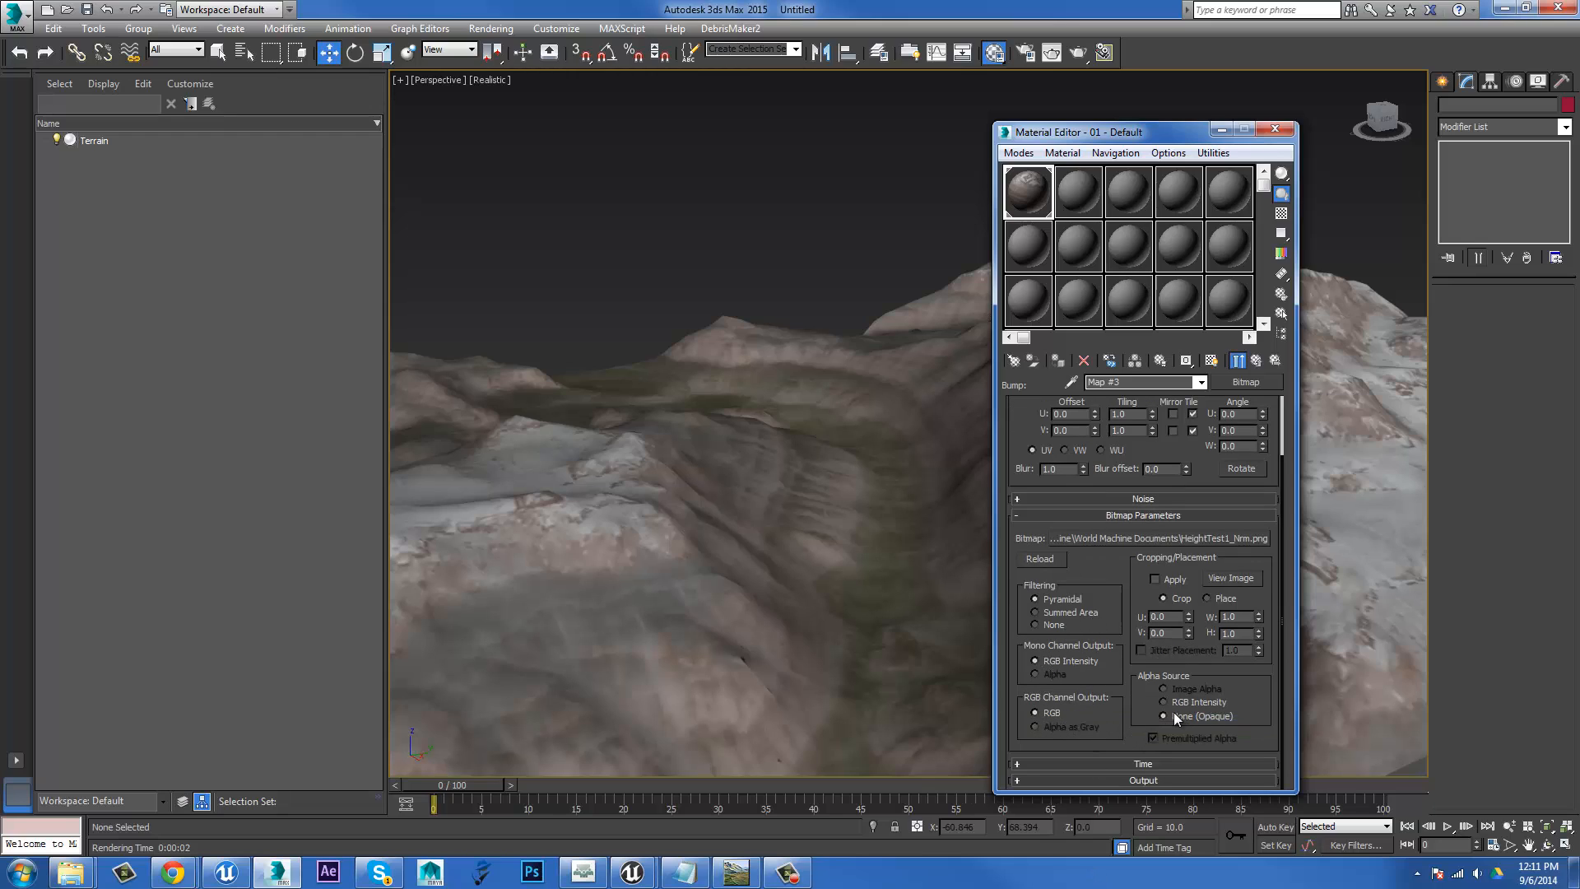
pyautogui.click(1040, 624)
pyautogui.click(1252, 384)
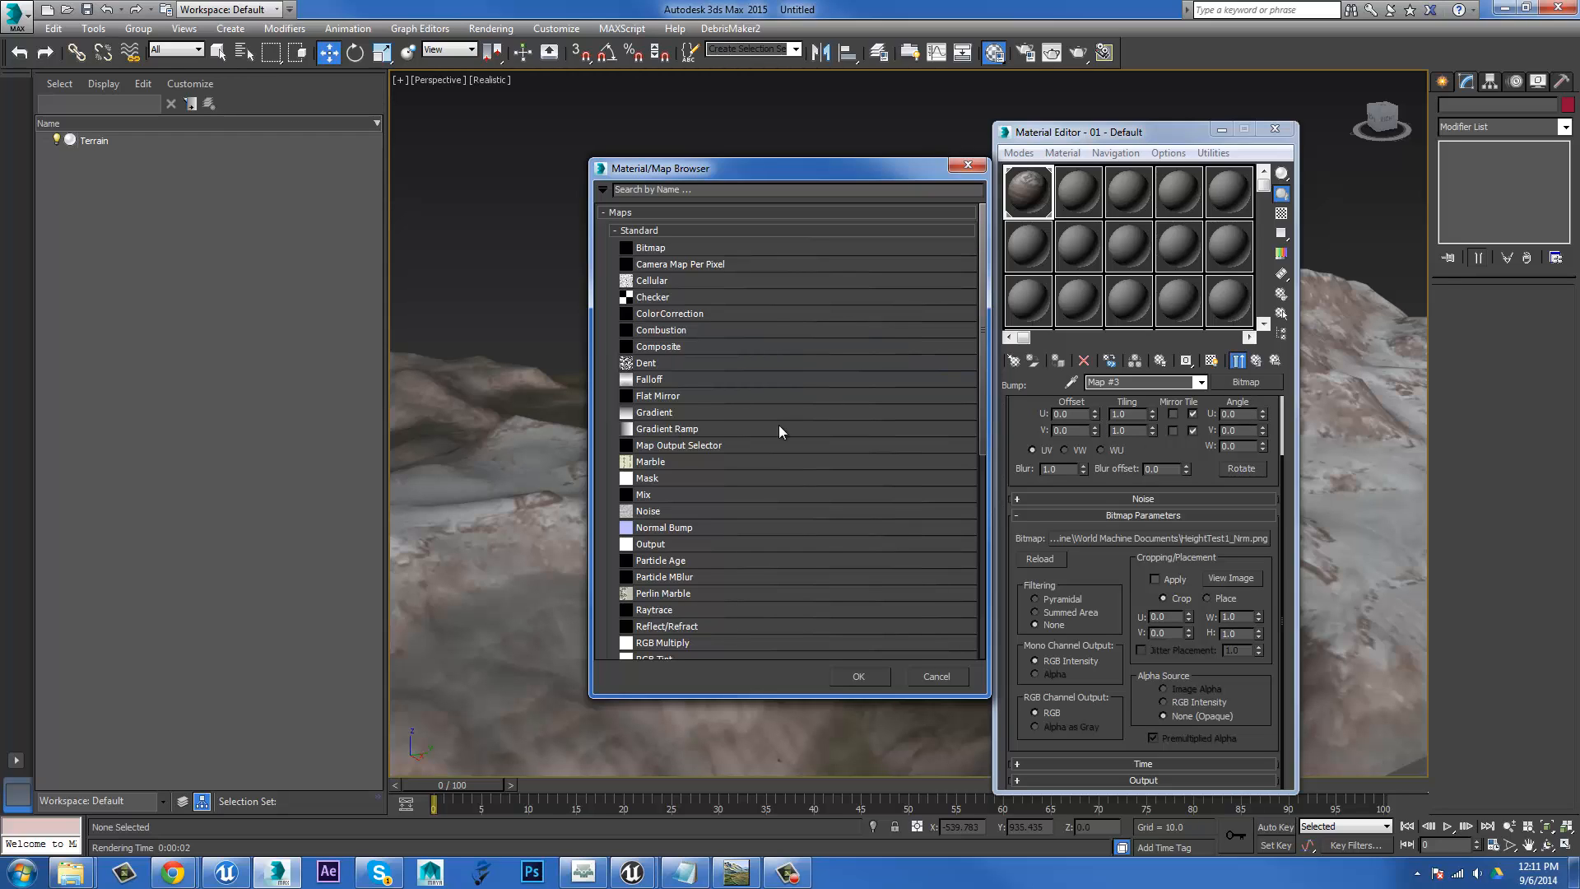
pyautogui.scroll(-2, 695, 433)
pyautogui.click(662, 429)
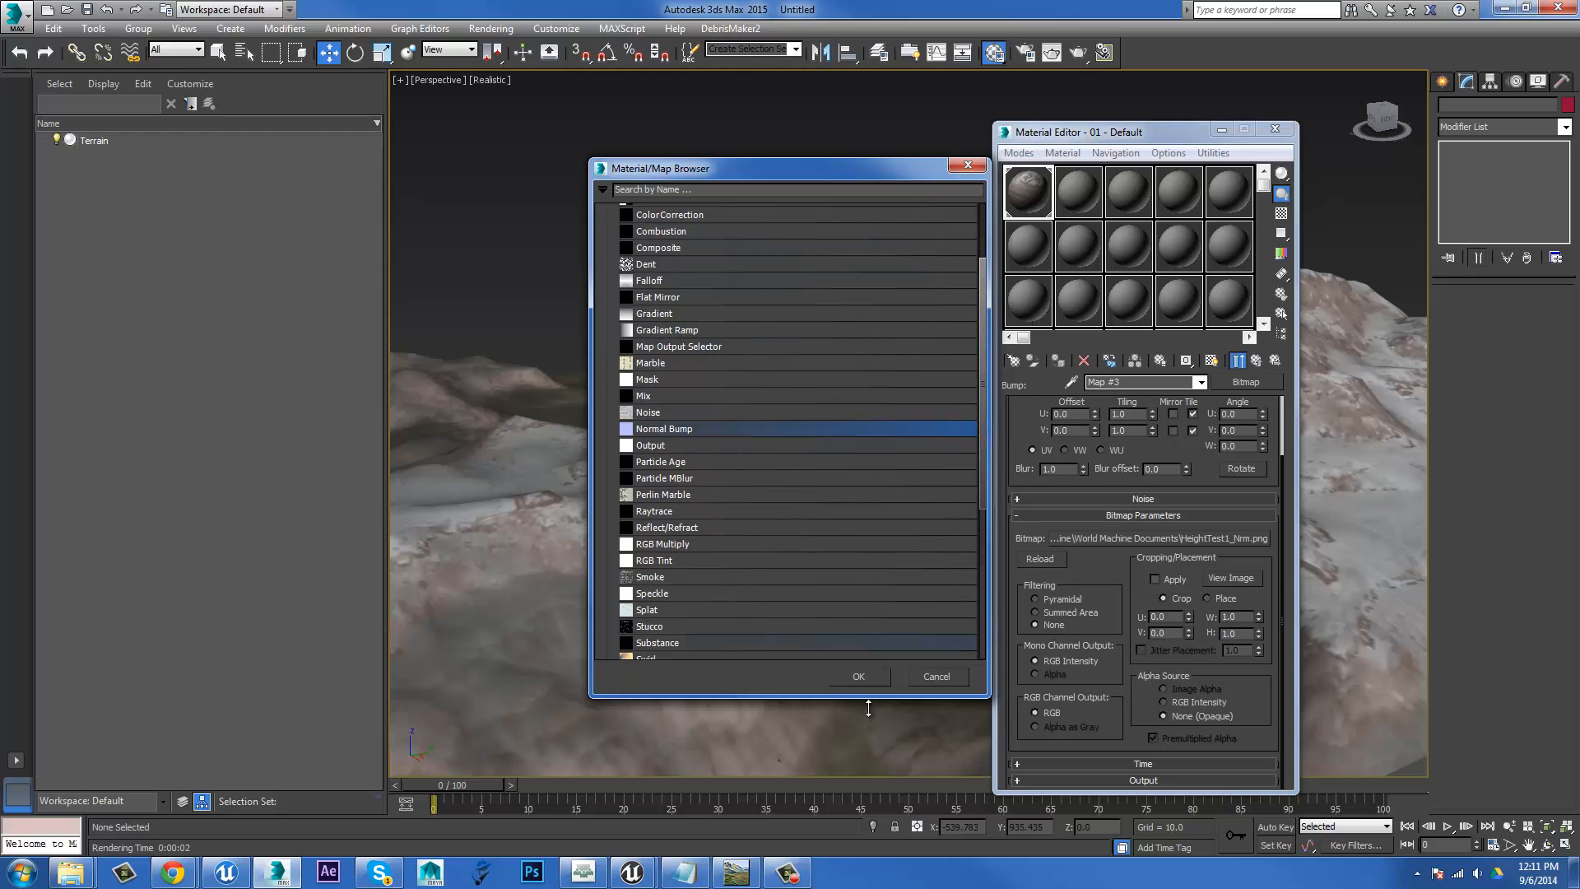
pyautogui.click(862, 676)
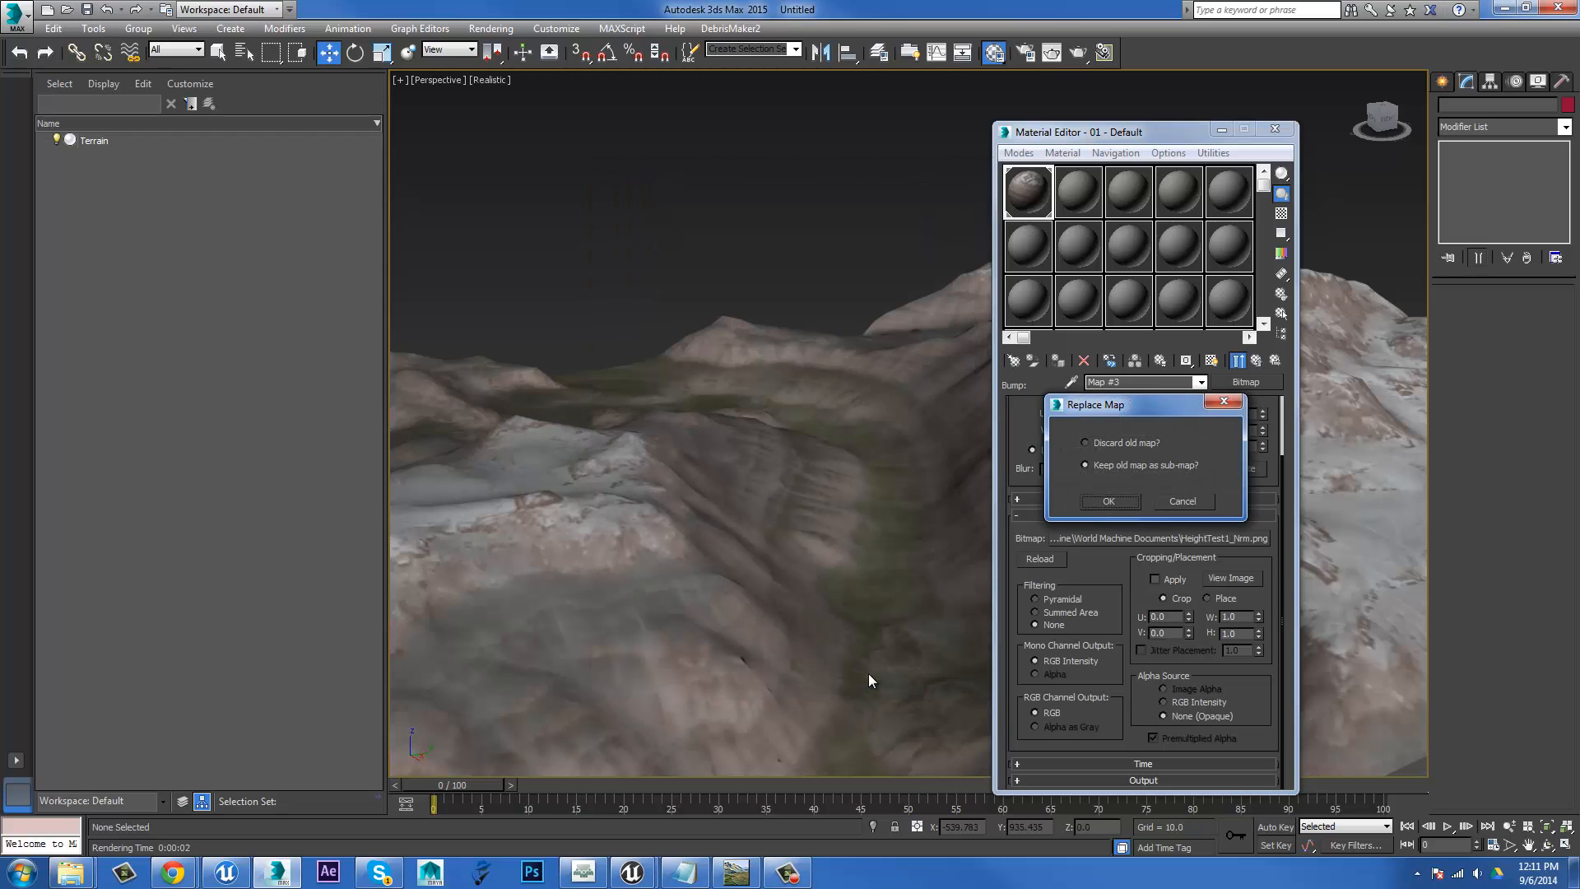
pyautogui.click(1109, 502)
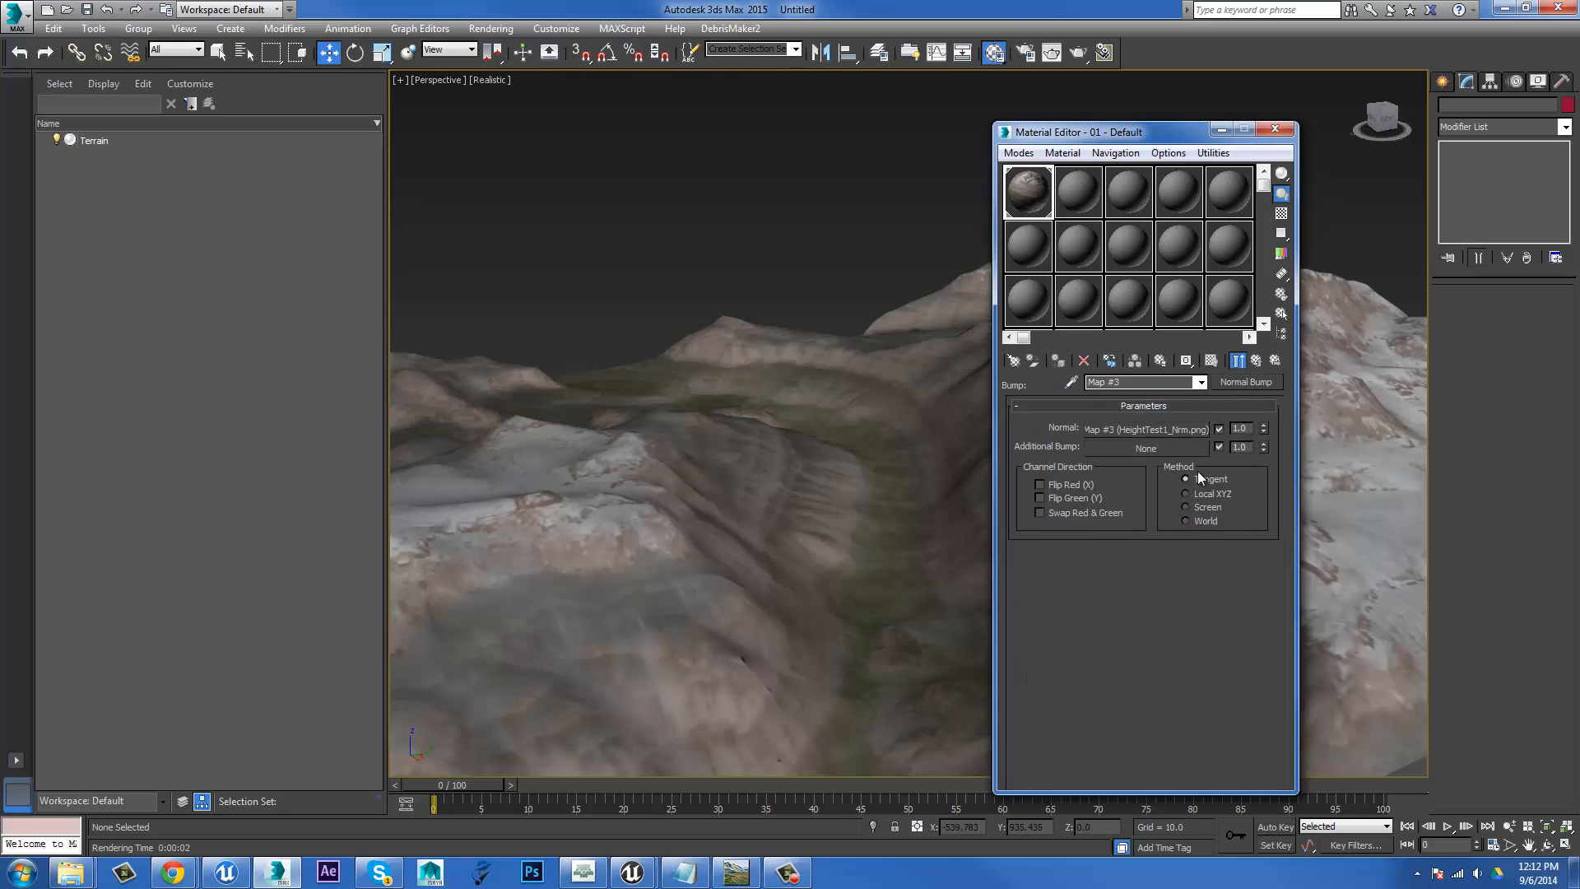
# Turn off the terrain material's Diffuse Color map, select the terrain and render the Perspective view to inspect the normal bump detail.
pyautogui.click(1257, 361)
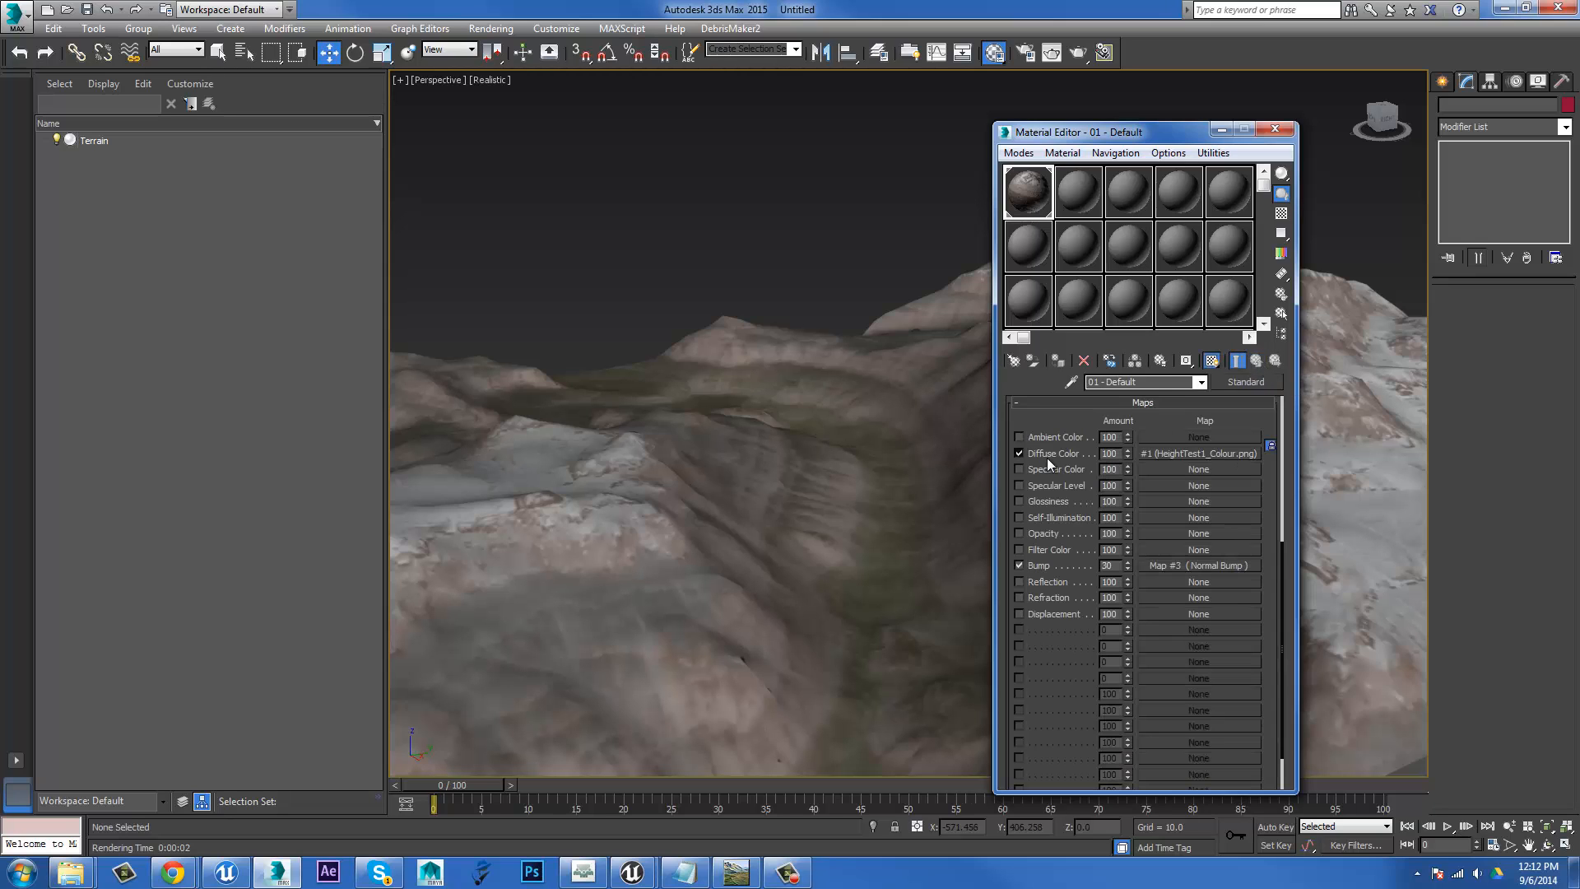
pyautogui.click(1019, 453)
pyautogui.click(909, 455)
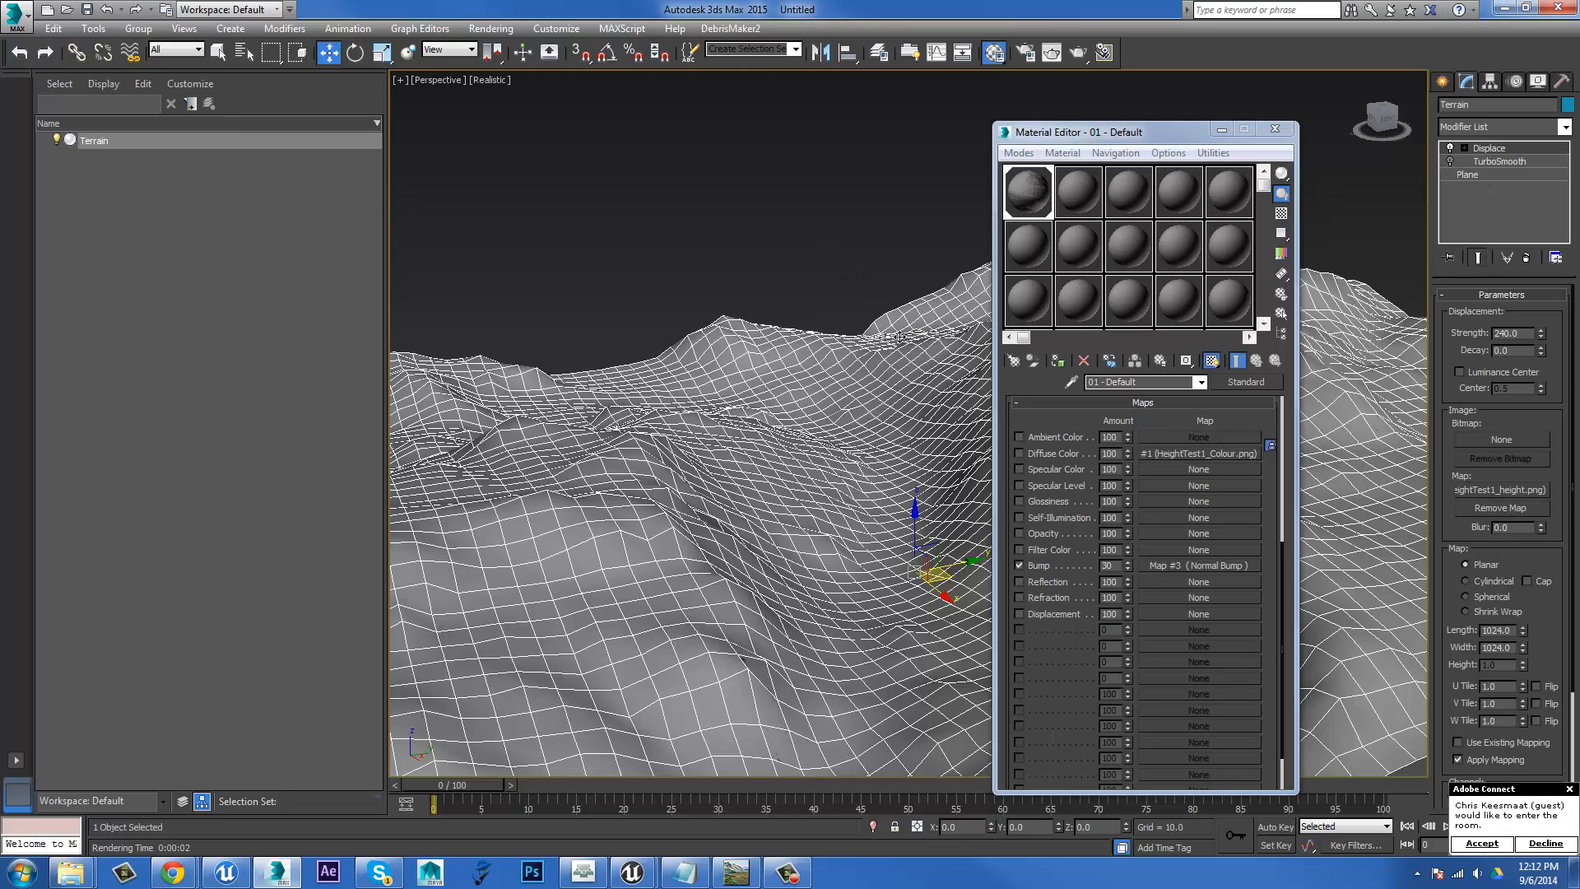
pyautogui.moveTo(902, 339); pyautogui.dragTo(902, 260, button='middle')
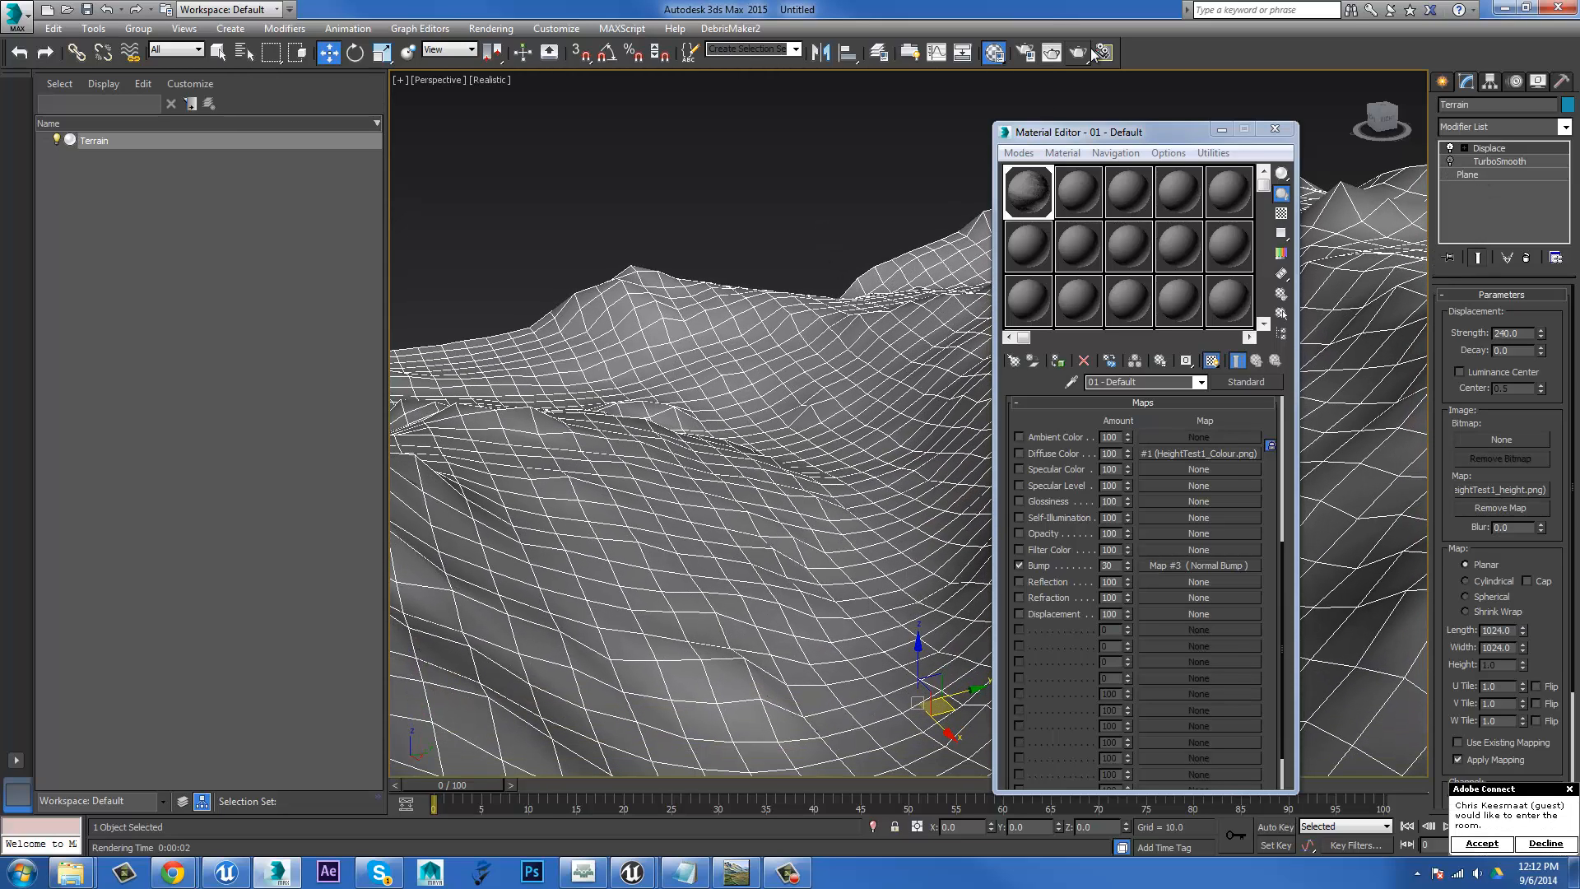
pyautogui.click(1051, 52)
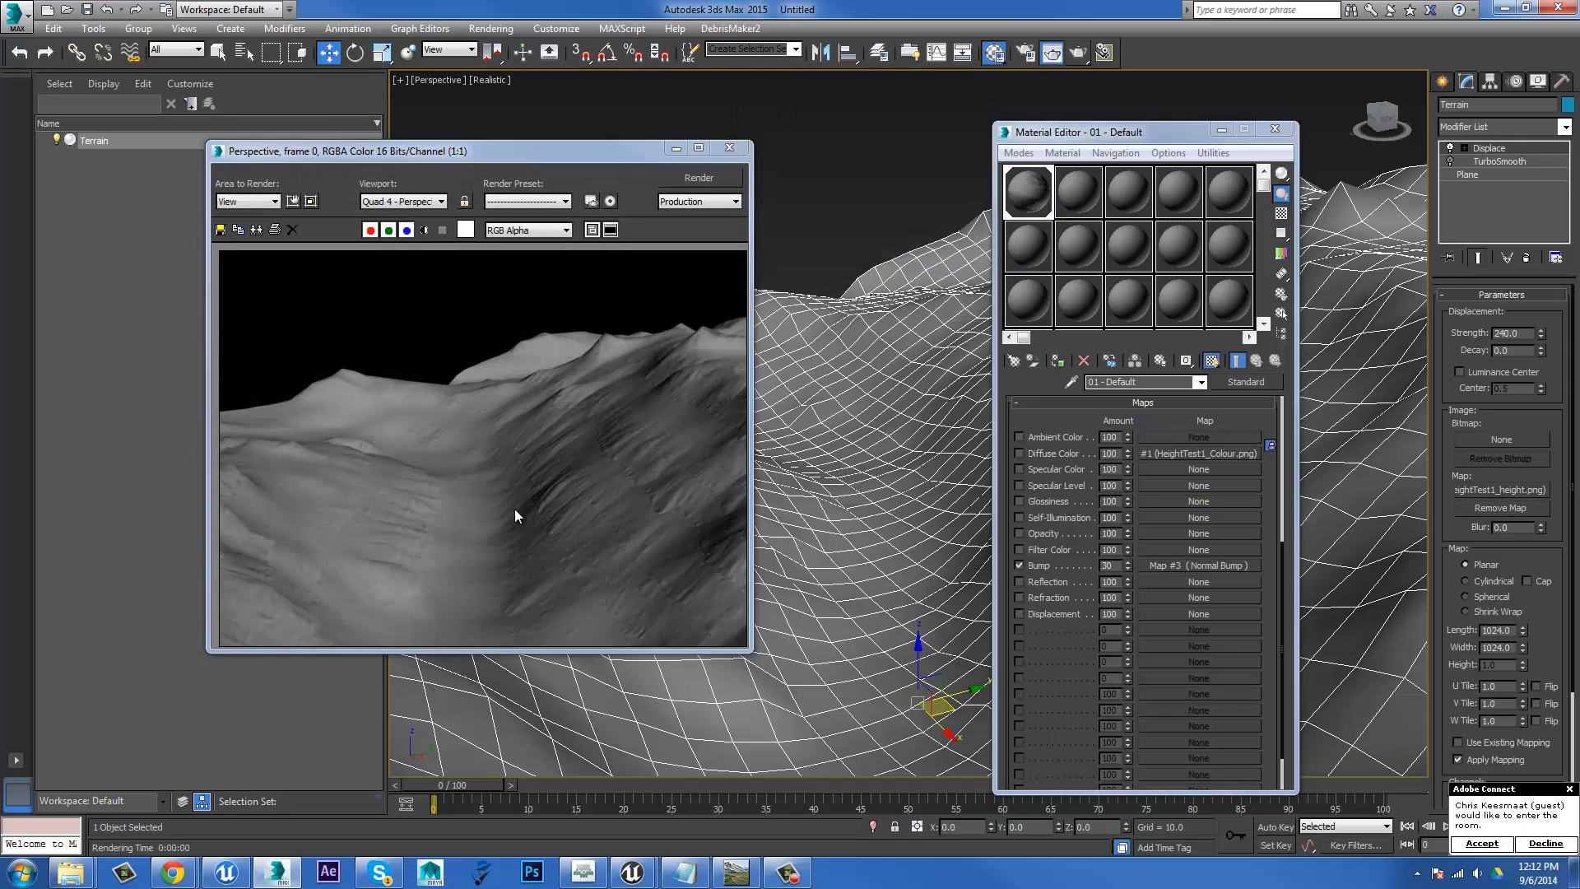
pyautogui.scroll(2, 535, 495)
pyautogui.scroll(-4, 573, 494)
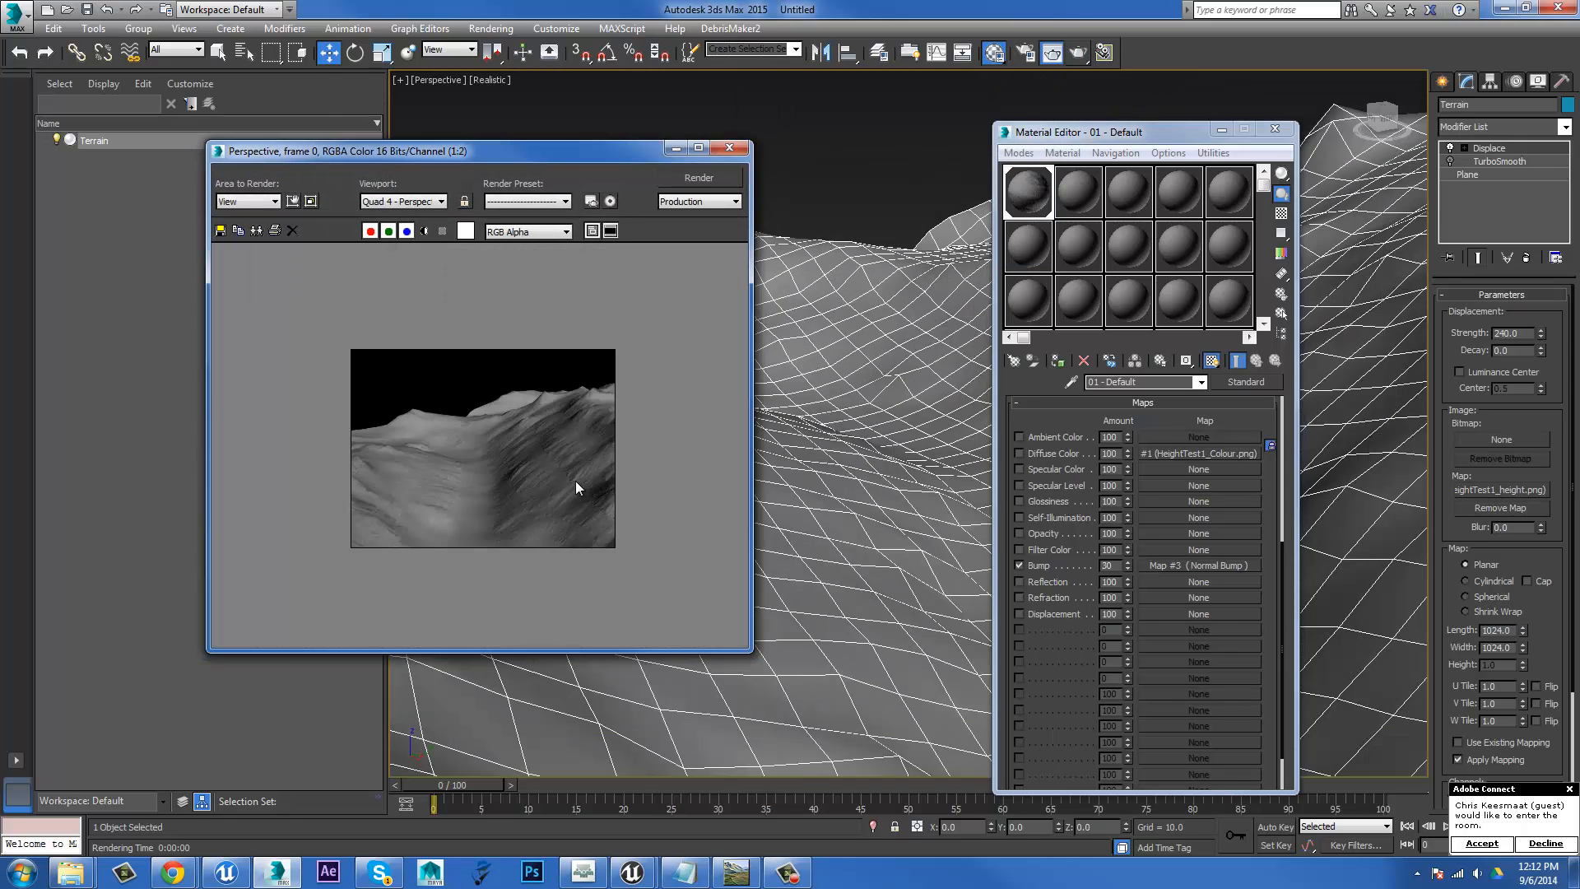
pyautogui.scroll(2, 575, 480)
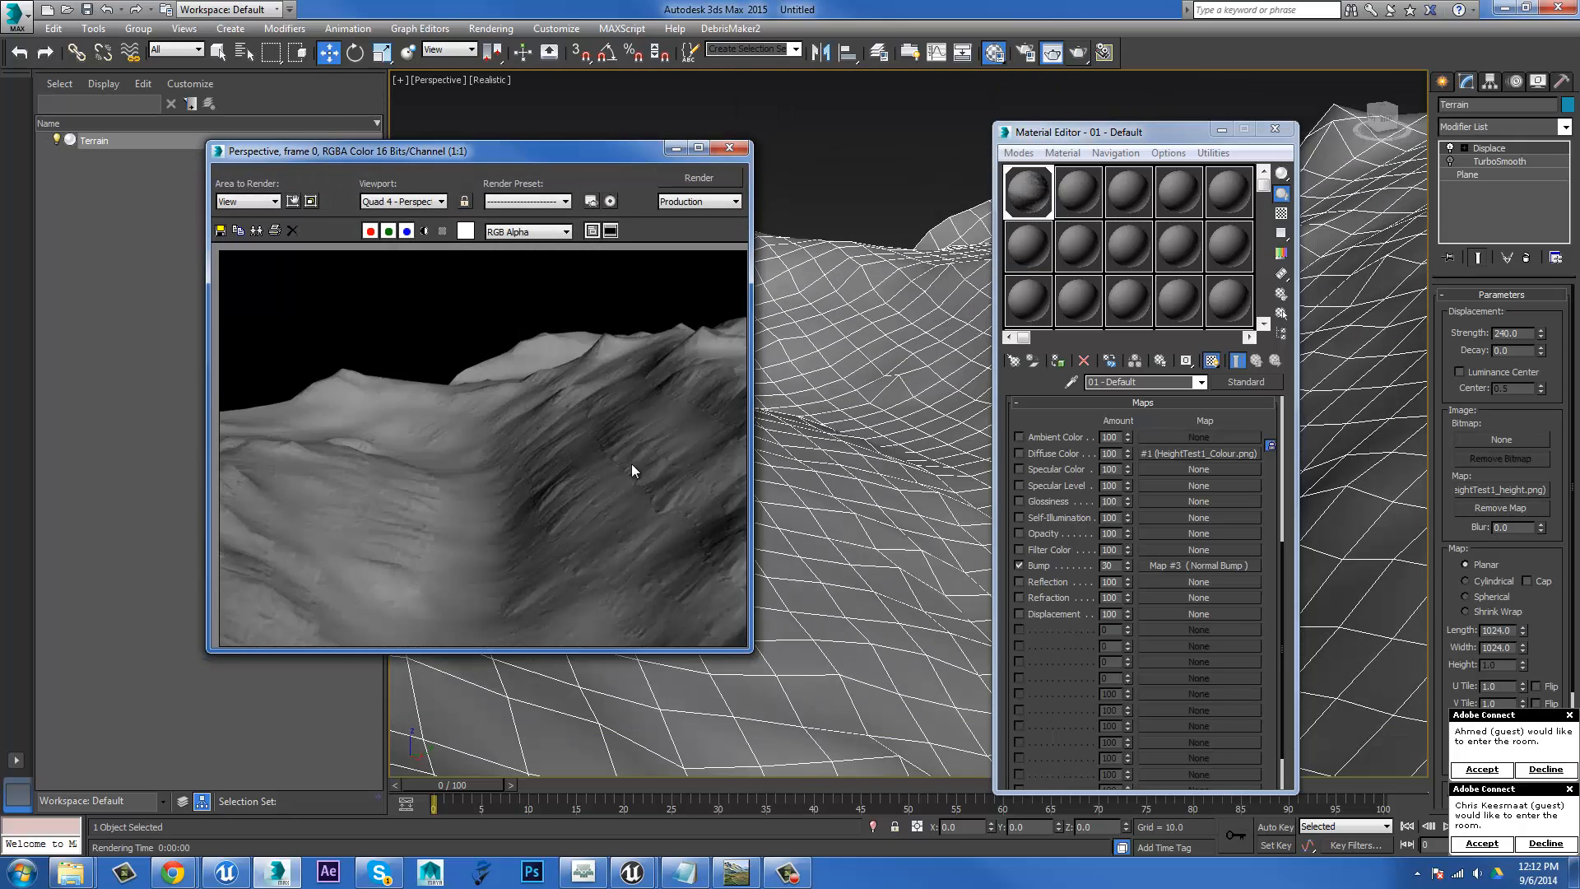
pyautogui.click(1569, 715)
pyautogui.click(1569, 789)
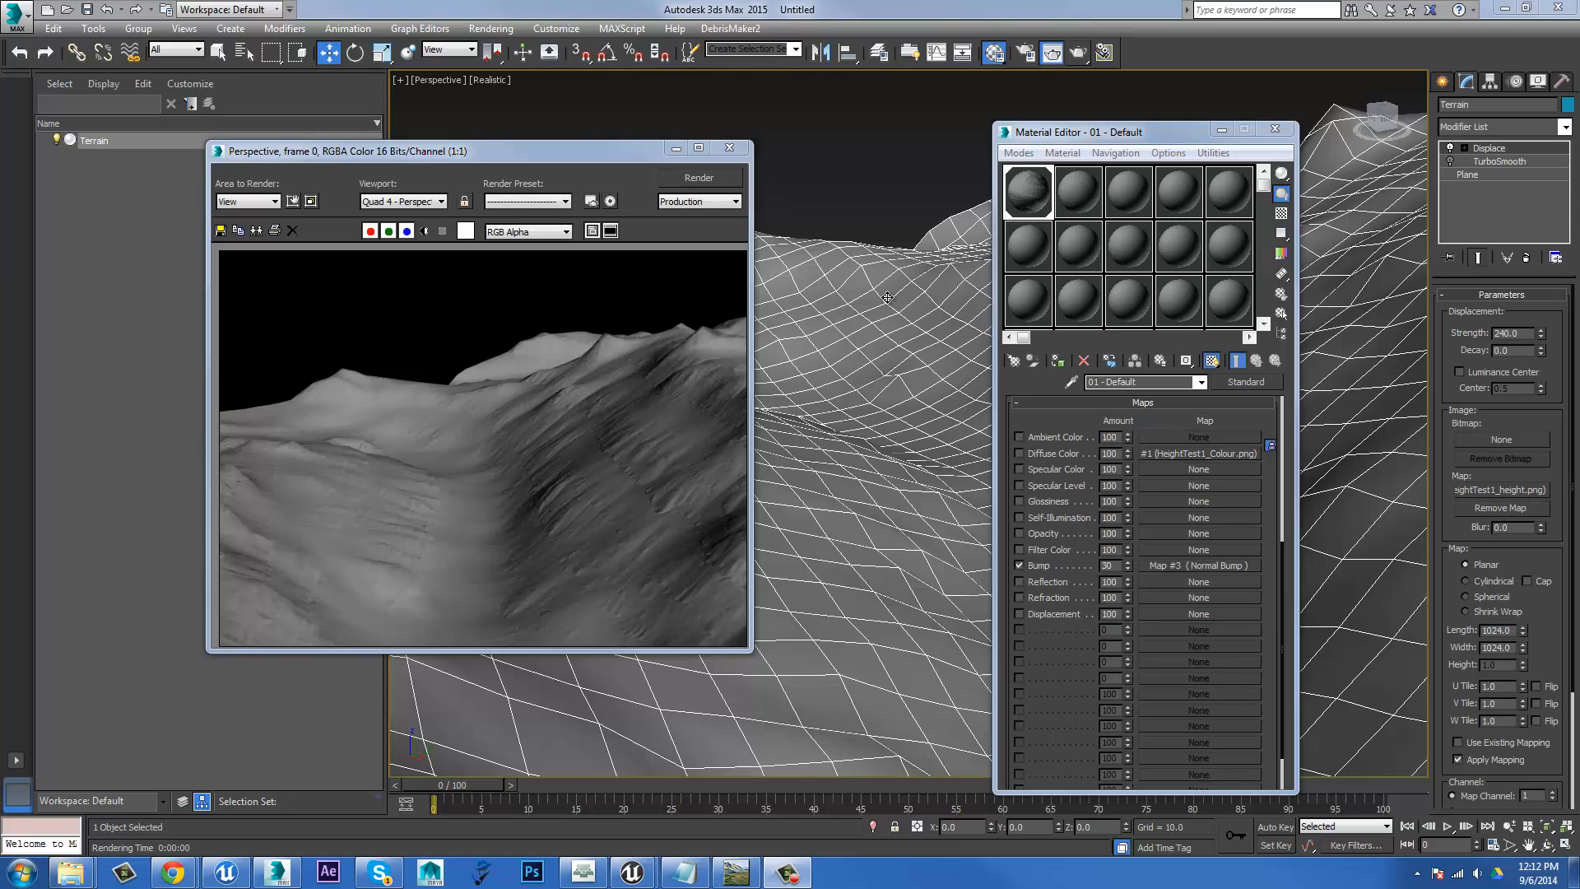
pyautogui.click(729, 151)
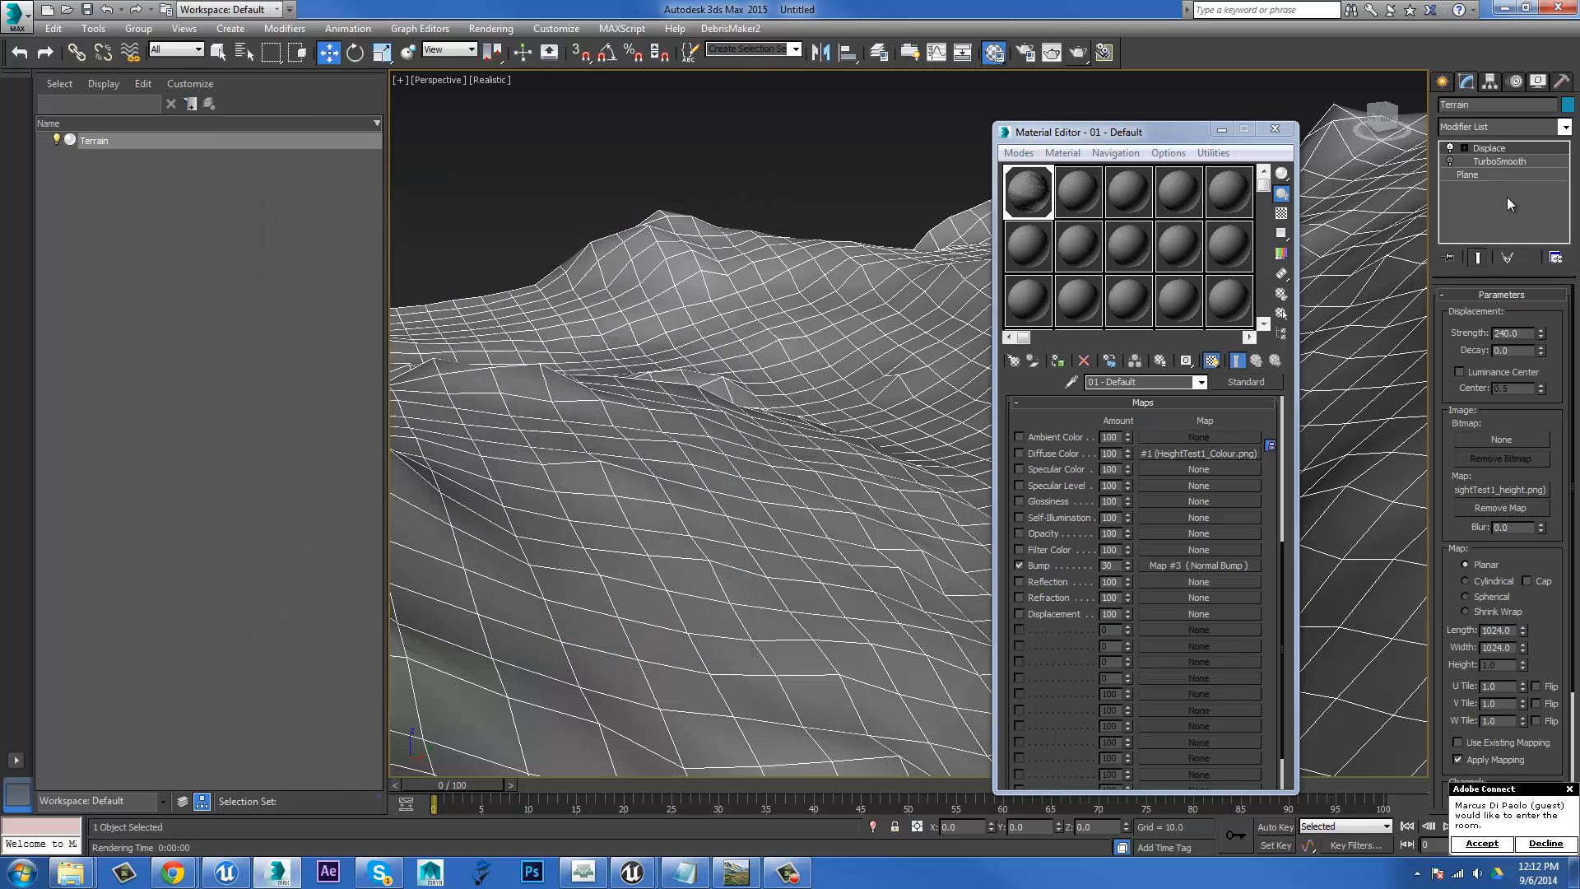
# Switch on the terrain's TurboSmooth modifier and render the Perspective view to inspect the detail without the colour map.
pyautogui.click(1487, 171)
pyautogui.click(1492, 164)
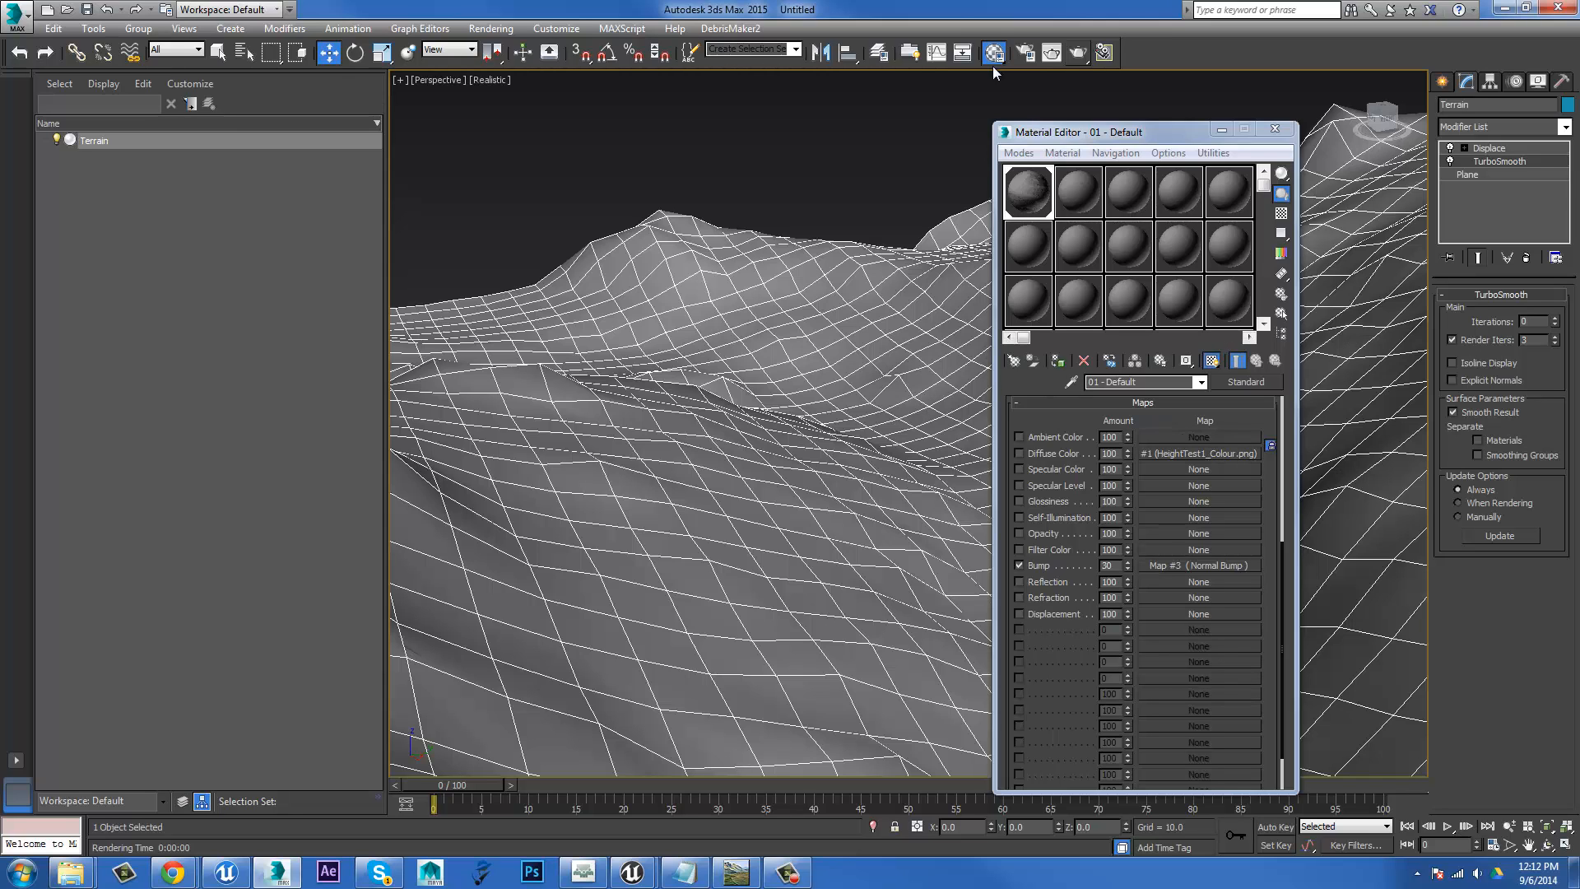
pyautogui.click(1071, 54)
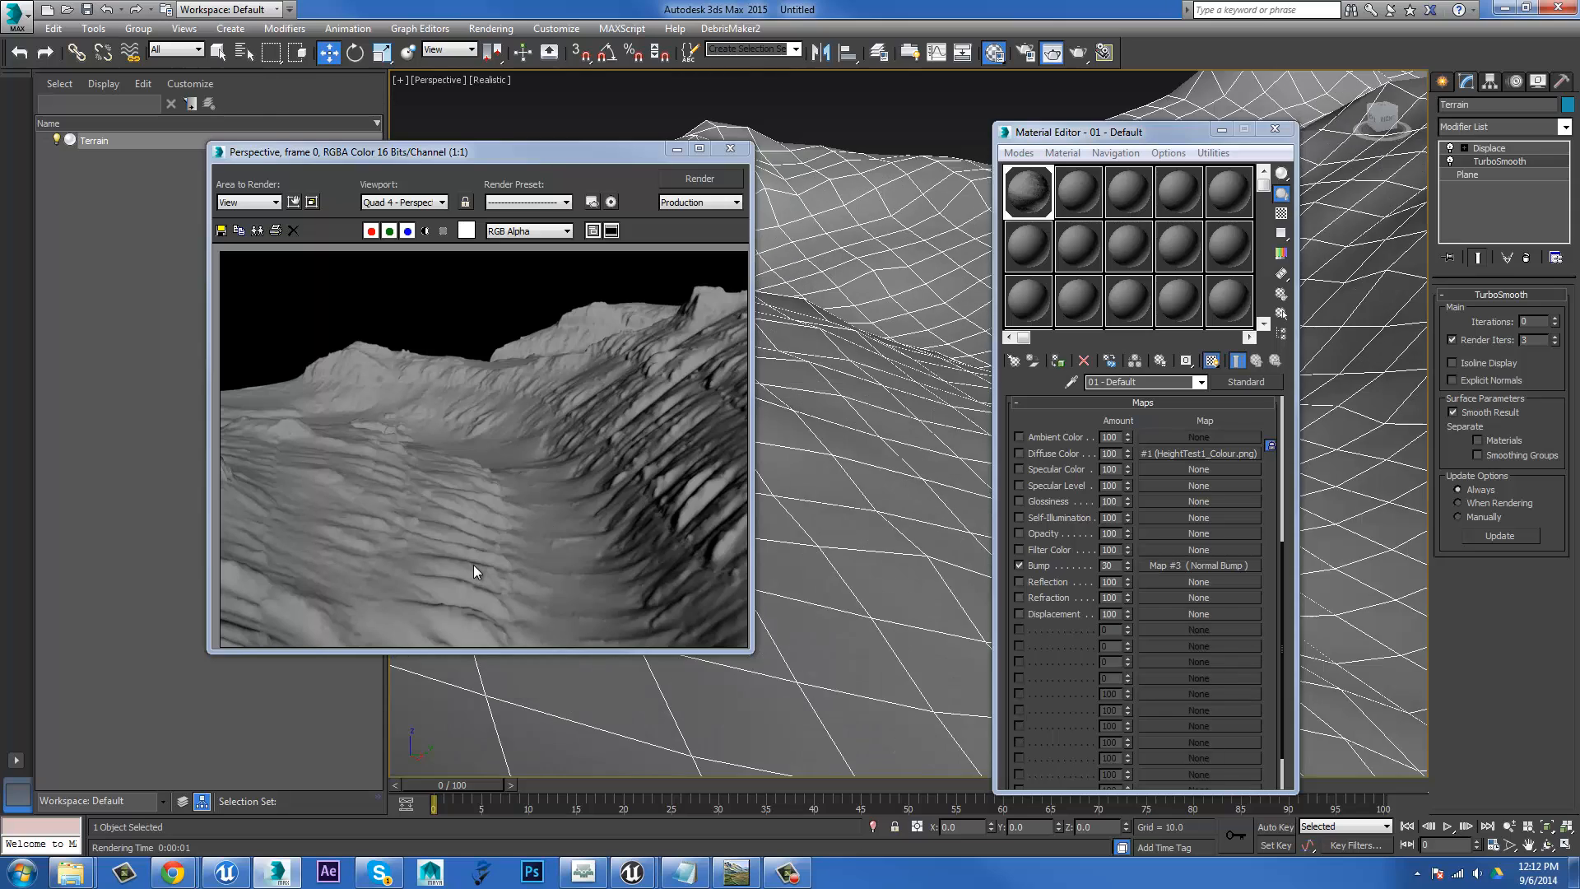
pyautogui.scroll(2, 482, 549)
pyautogui.scroll(-4, 482, 551)
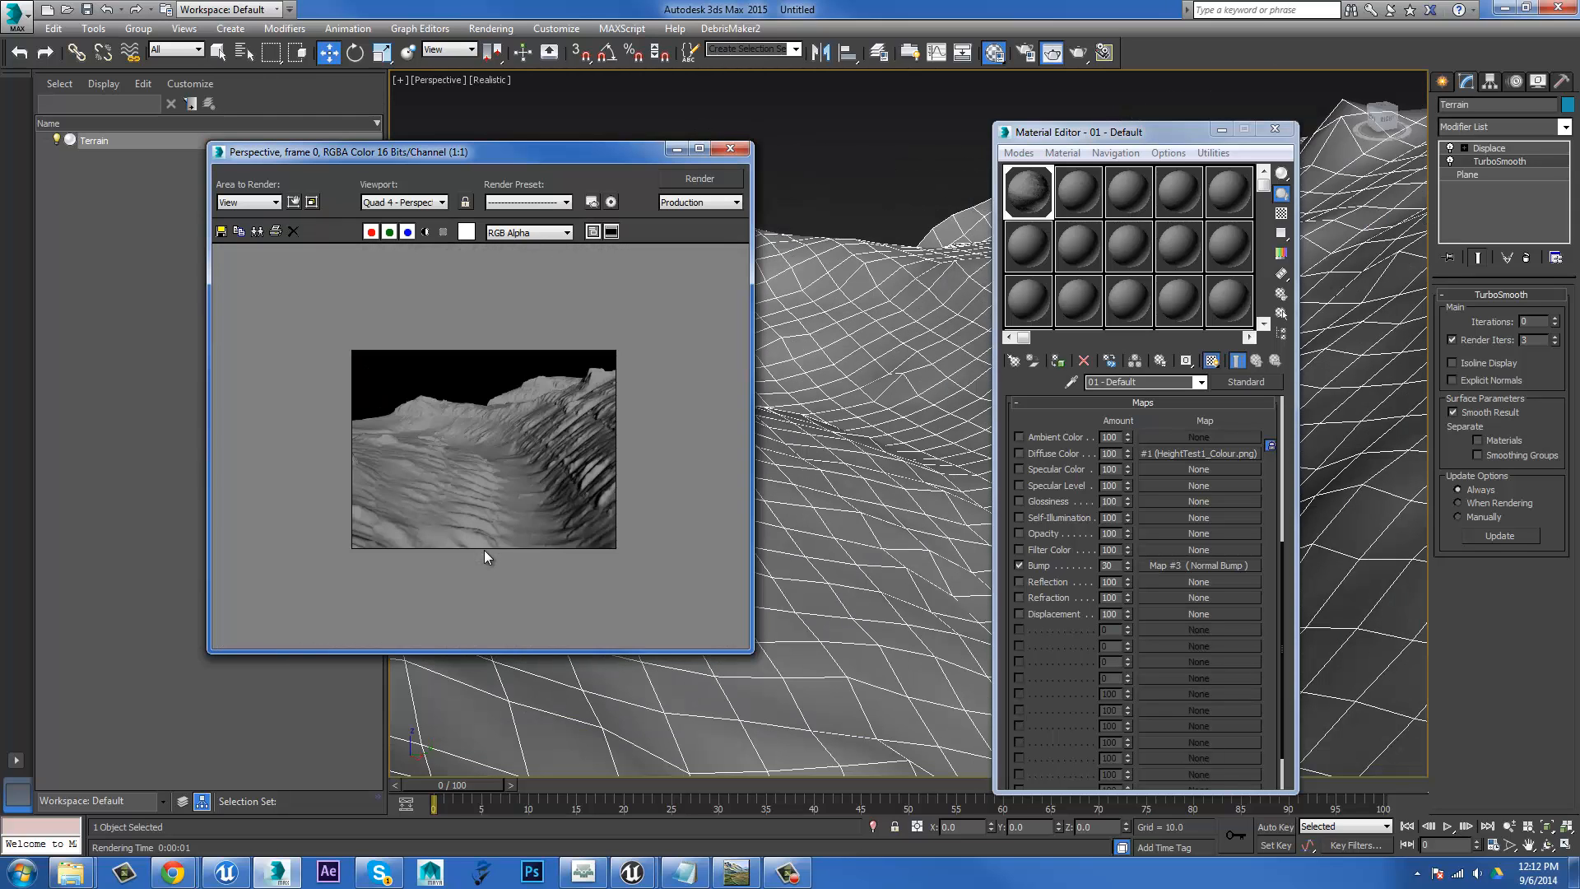
pyautogui.scroll(2, 484, 549)
pyautogui.click(730, 148)
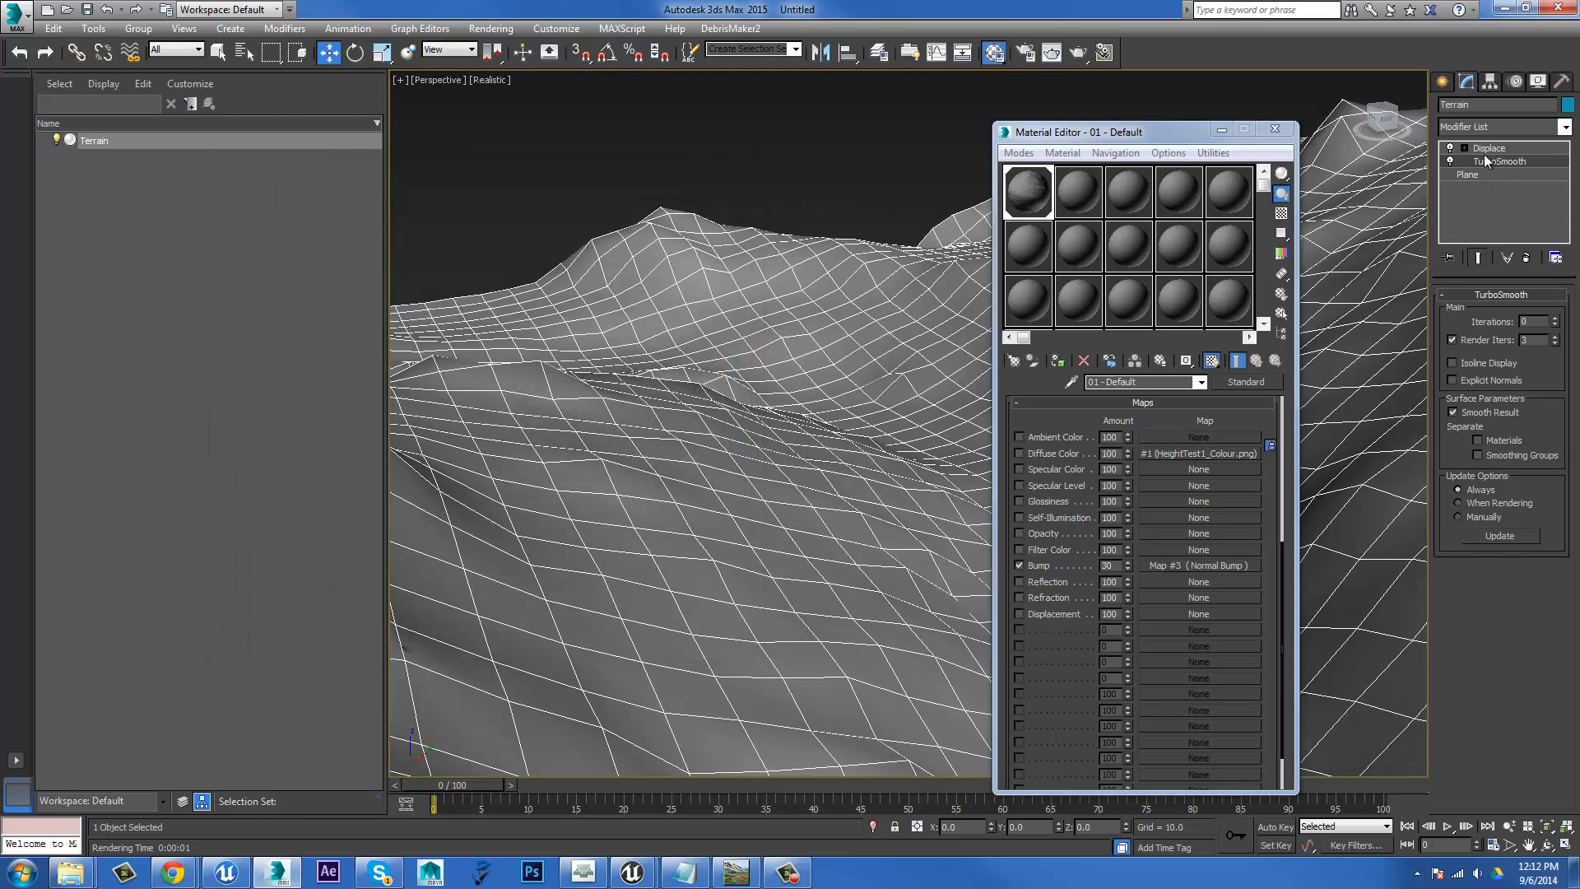
# Turn the terrain material's Diffuse Color map back on and render the Perspective view.
pyautogui.click(1045, 454)
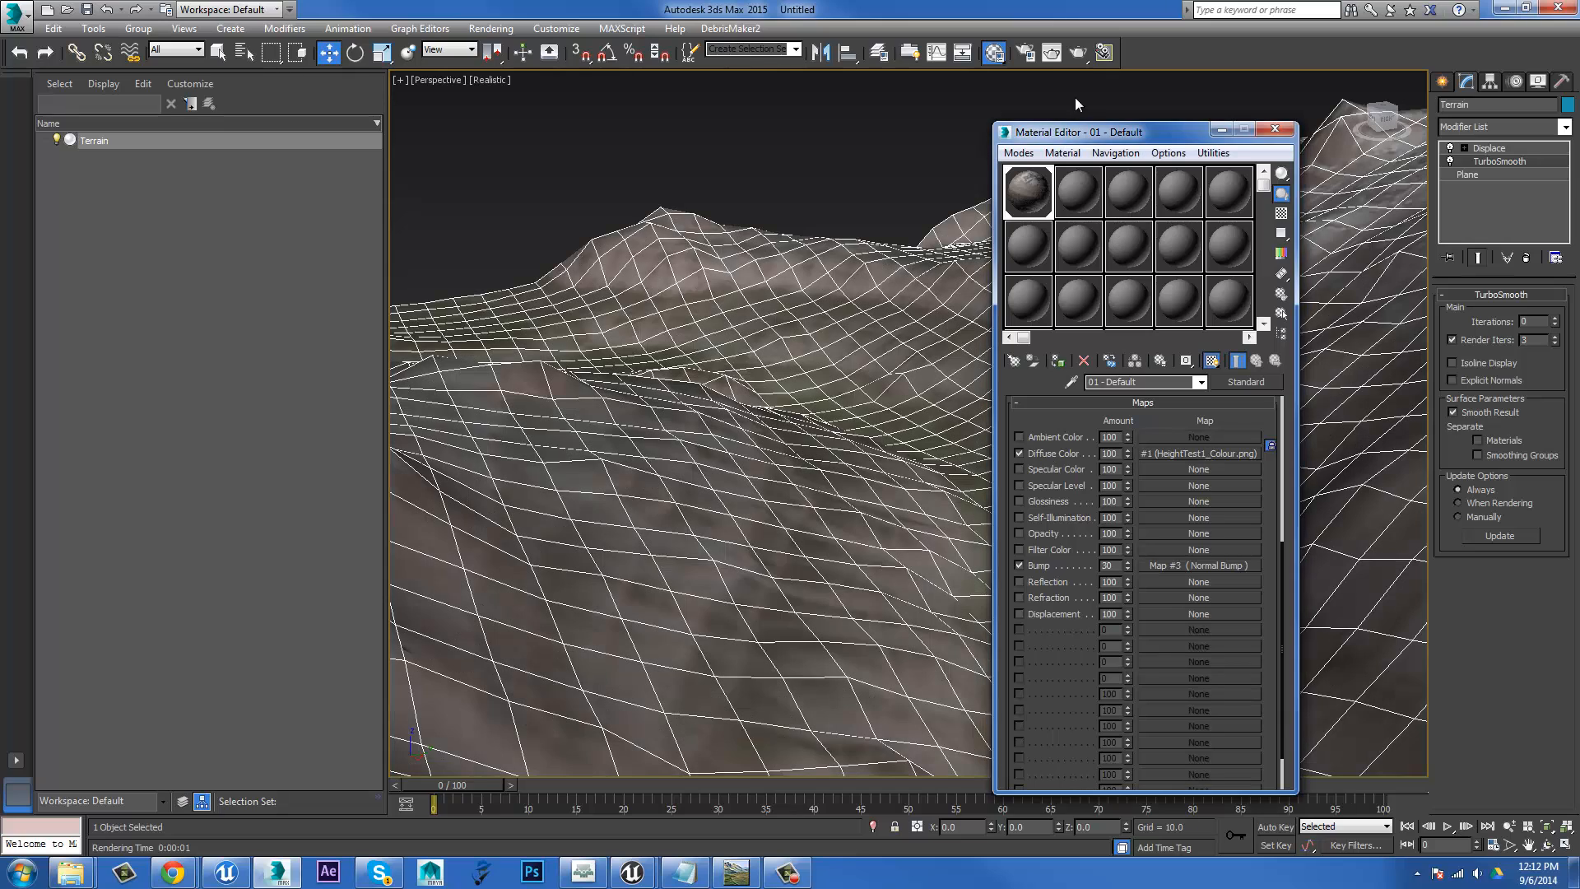
pyautogui.click(1078, 53)
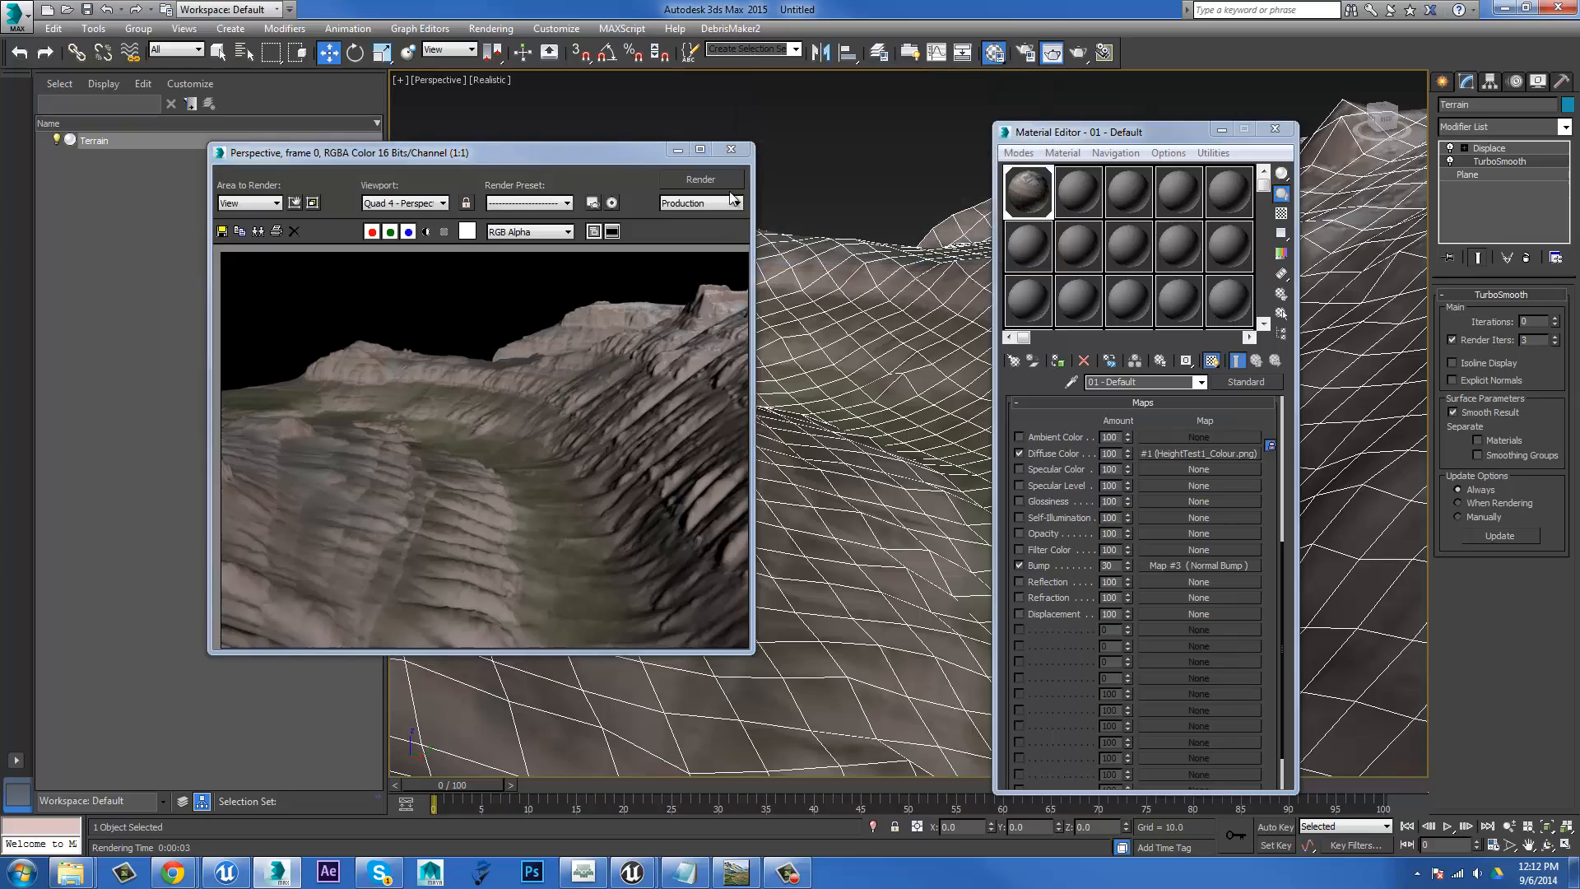
# Close the old render and the Material Editor, and render the whole terrain from a wider Perspective view.
pyautogui.click(731, 149)
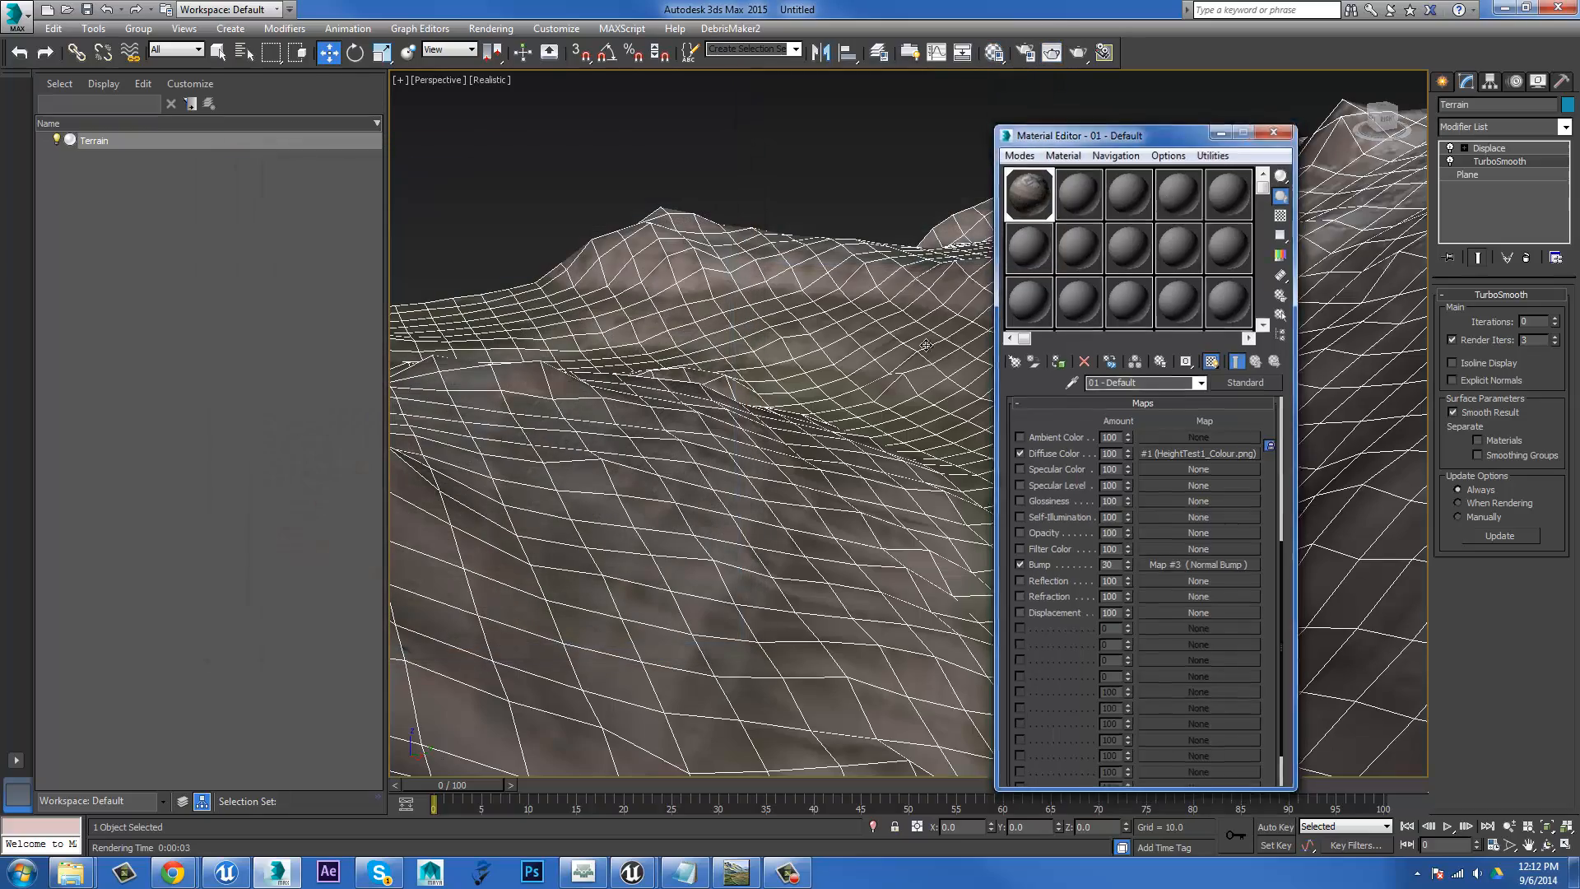
pyautogui.press('m')
pyautogui.scroll(-6, 893, 393)
pyautogui.keyDown('alt'); pyautogui.moveTo(893, 393); pyautogui.dragTo(1011, 315, button='middle'); pyautogui.keyUp('alt')
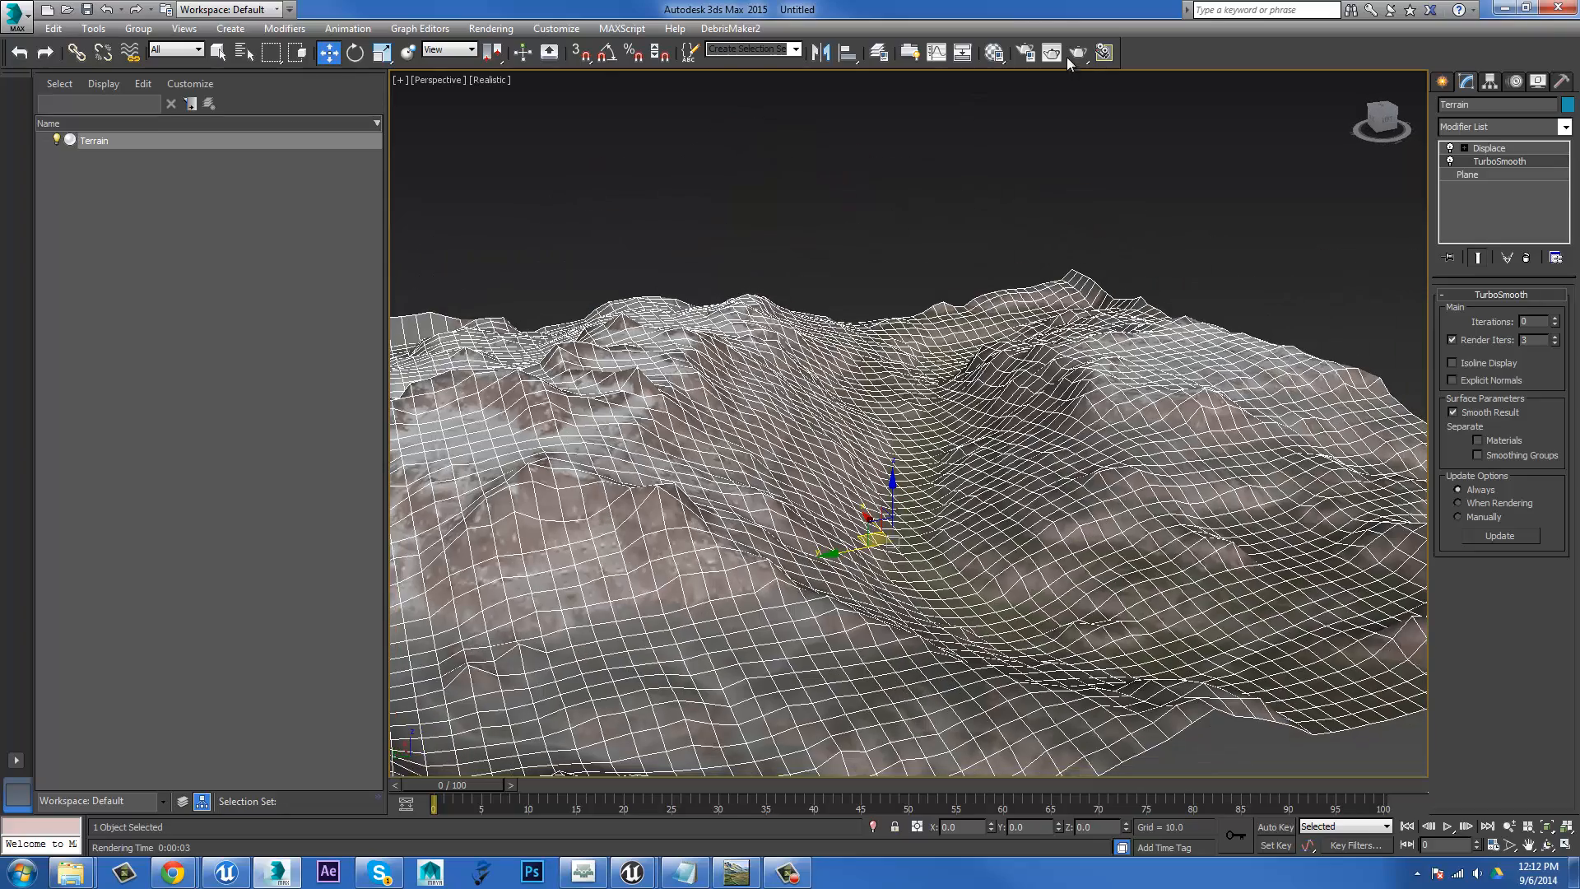
pyautogui.hotkey('shift', 'q')
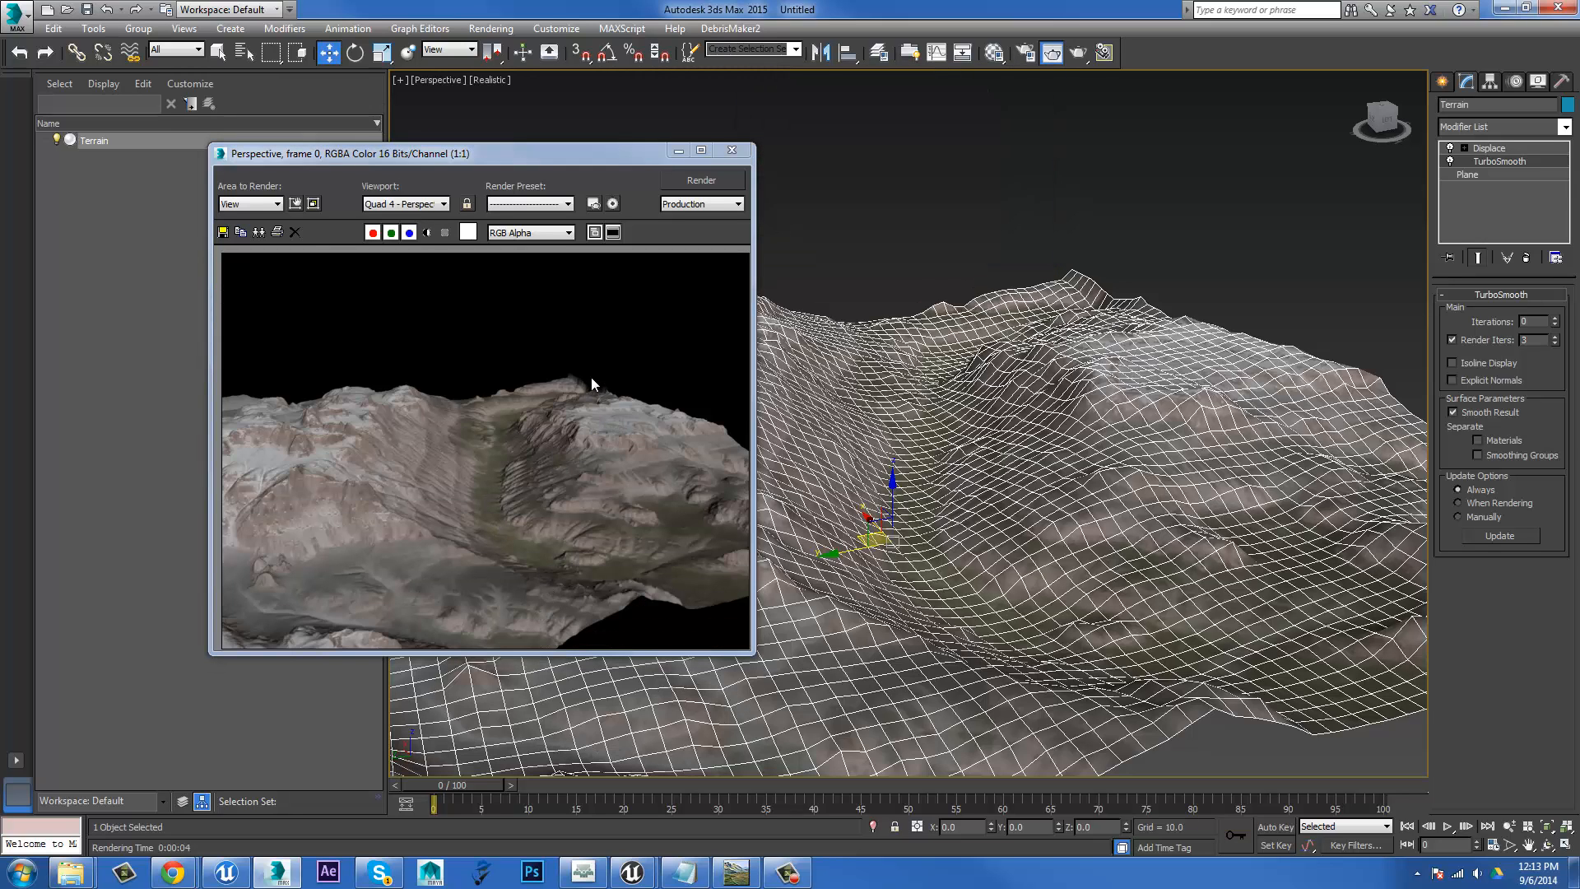
pyautogui.click(730, 152)
# Examine the terrain from several angles, and deselect it to inspect the textured surface without the selection wireframe.
pyautogui.keyDown('alt'); pyautogui.moveTo(1116, 460); pyautogui.dragTo(980, 504, button='middle'); pyautogui.keyUp('alt')
pyautogui.moveTo(980, 504); pyautogui.dragTo(915, 452, button='middle')
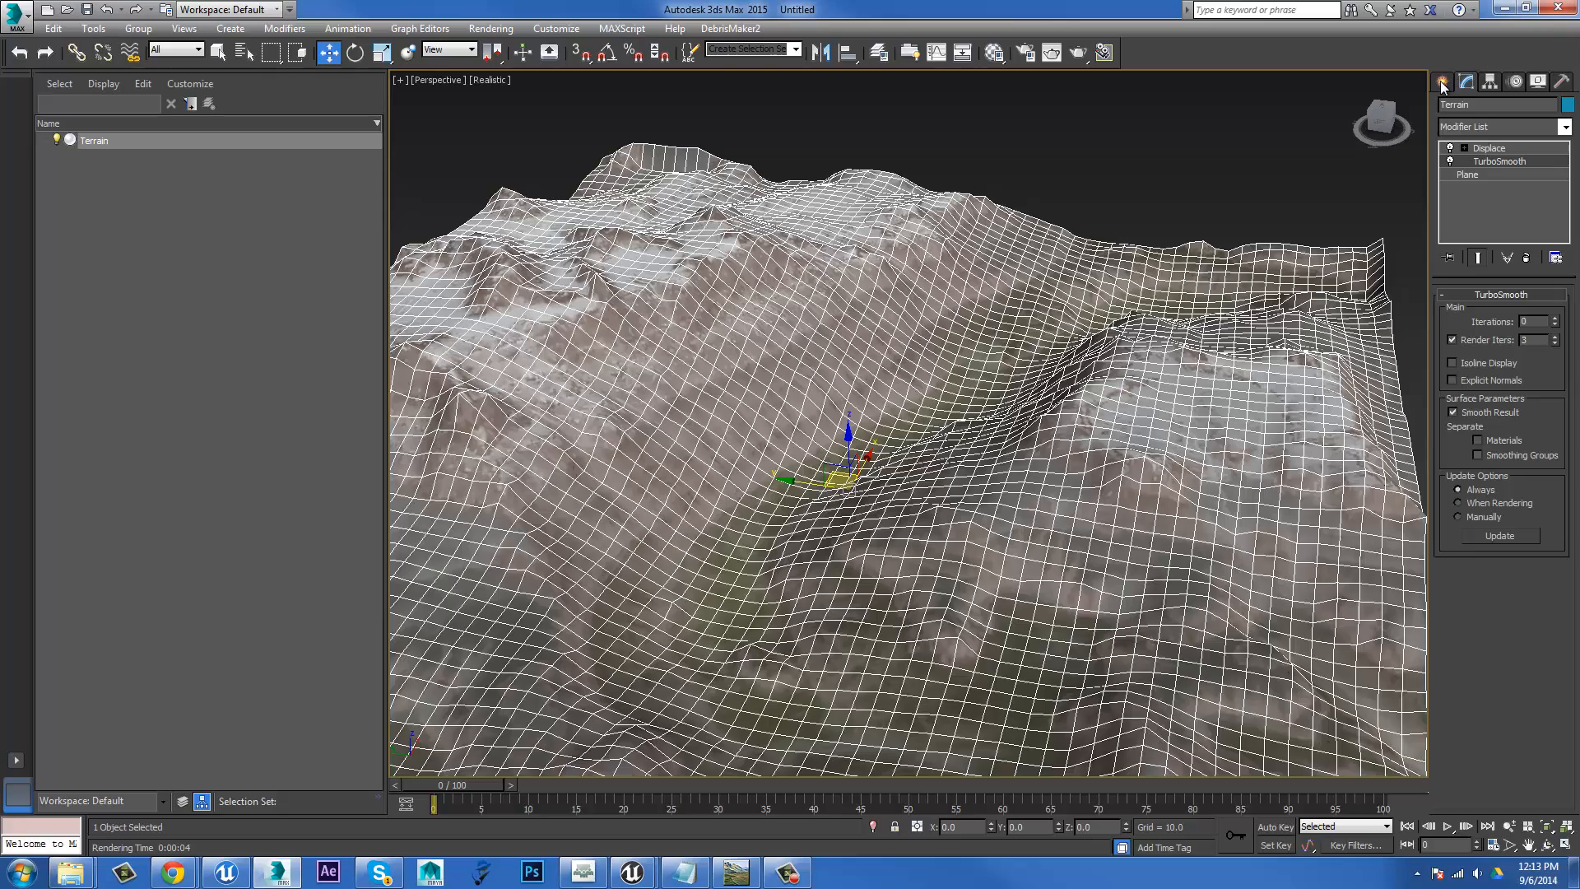
pyautogui.keyDown('alt'); pyautogui.moveTo(713, 486); pyautogui.dragTo(741, 460, button='middle'); pyautogui.keyUp('alt')
pyautogui.scroll(5, 816, 476)
pyautogui.scroll(-3, 823, 463)
pyautogui.scroll(-3, 832, 491)
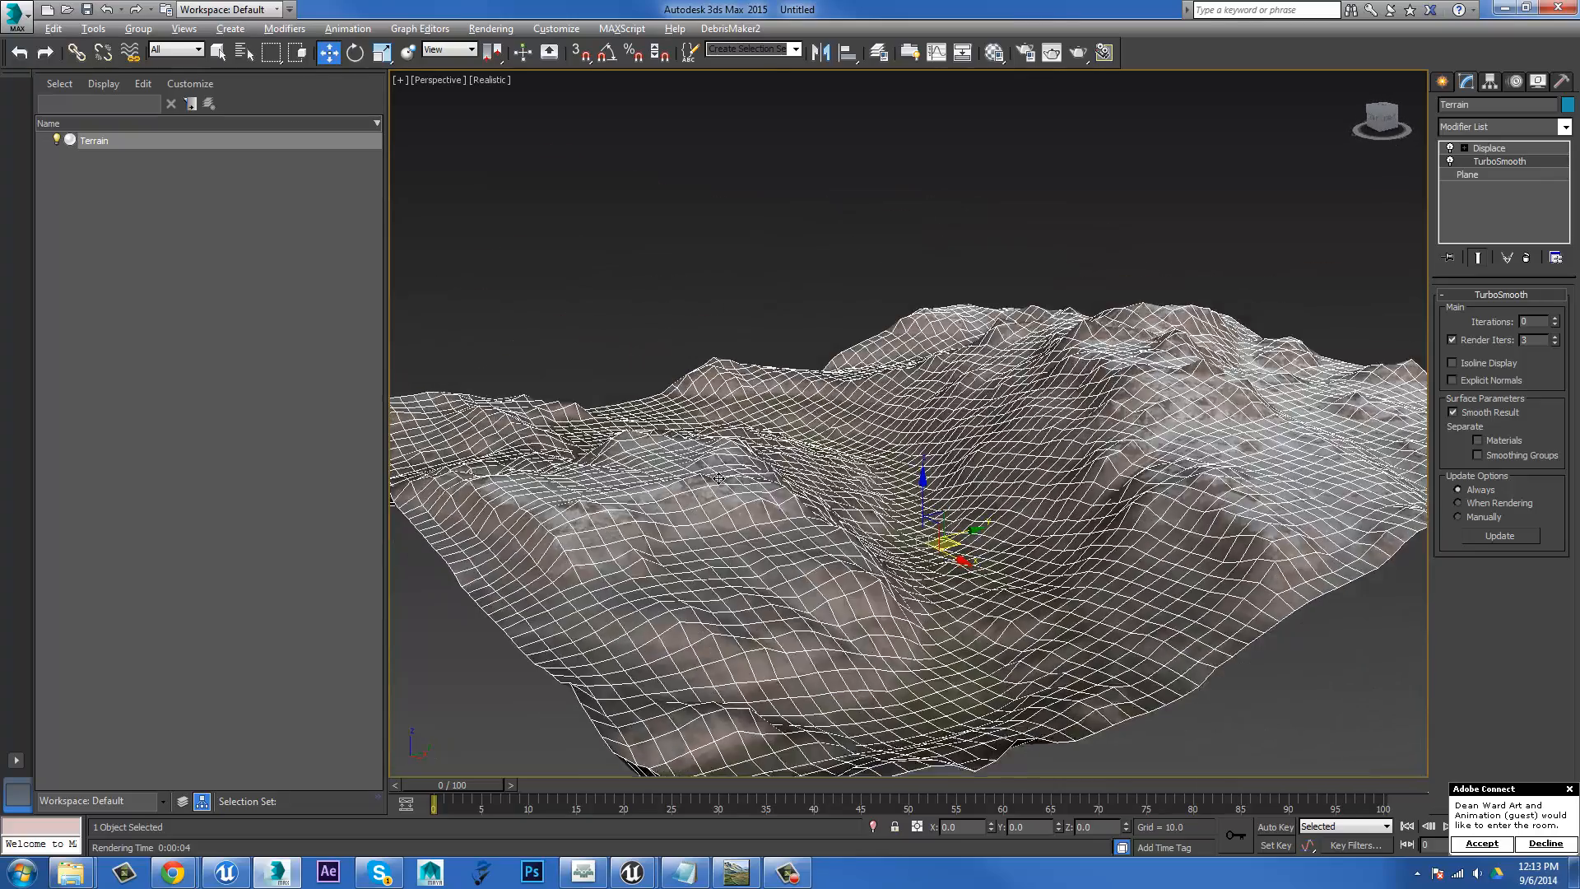
pyautogui.click(755, 239)
pyautogui.scroll(2, 791, 398)
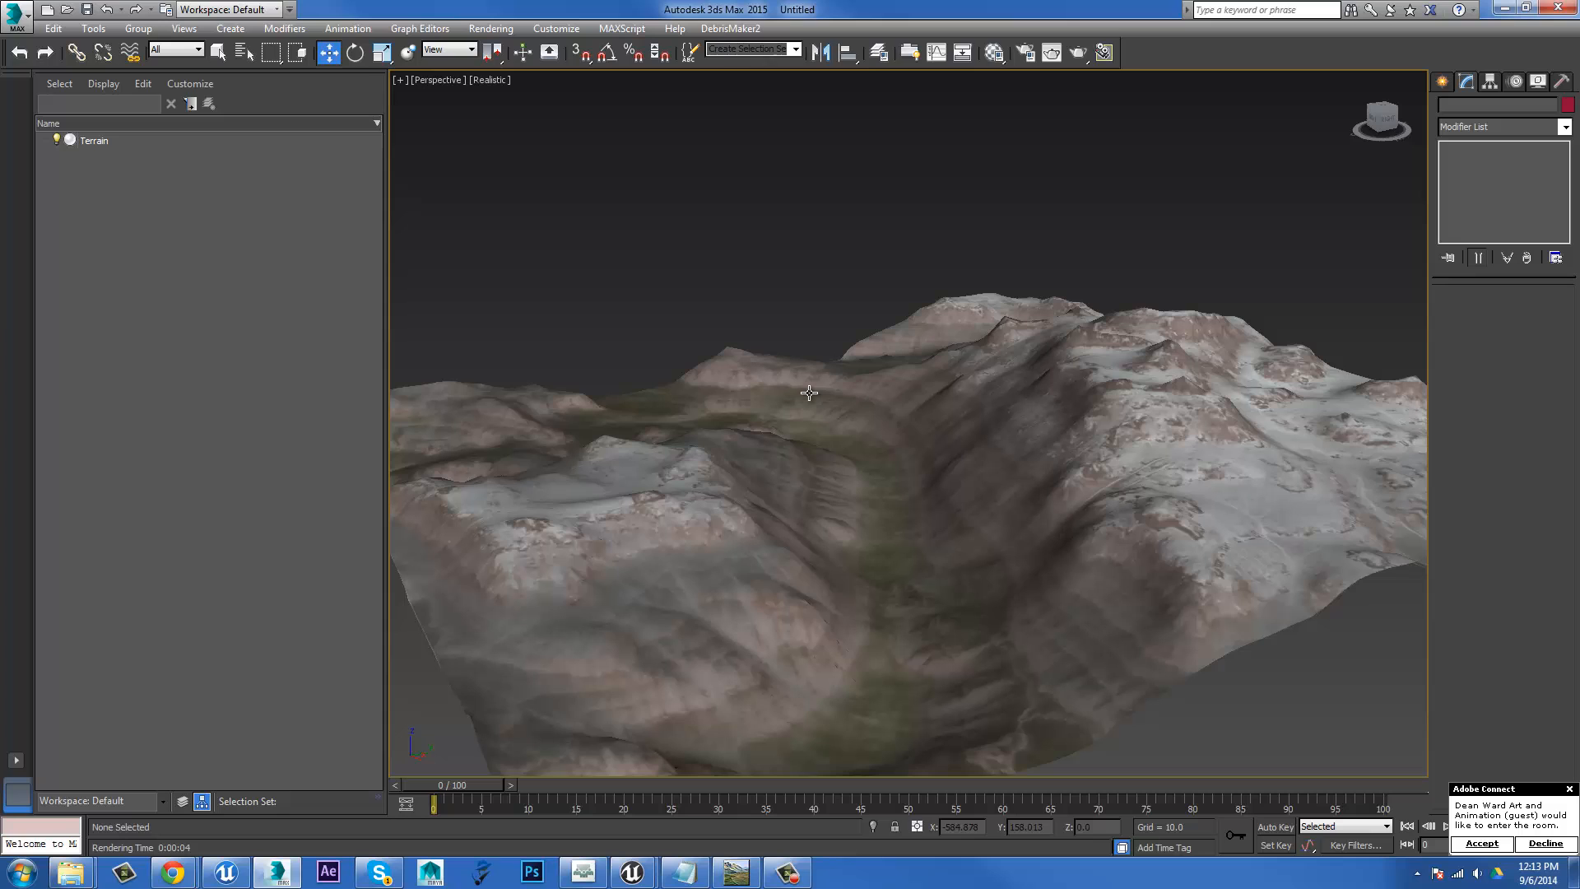
pyautogui.scroll(2, 855, 417)
# Reselect the terrain and dismiss the Adobe Connect notification.
pyautogui.click(874, 399)
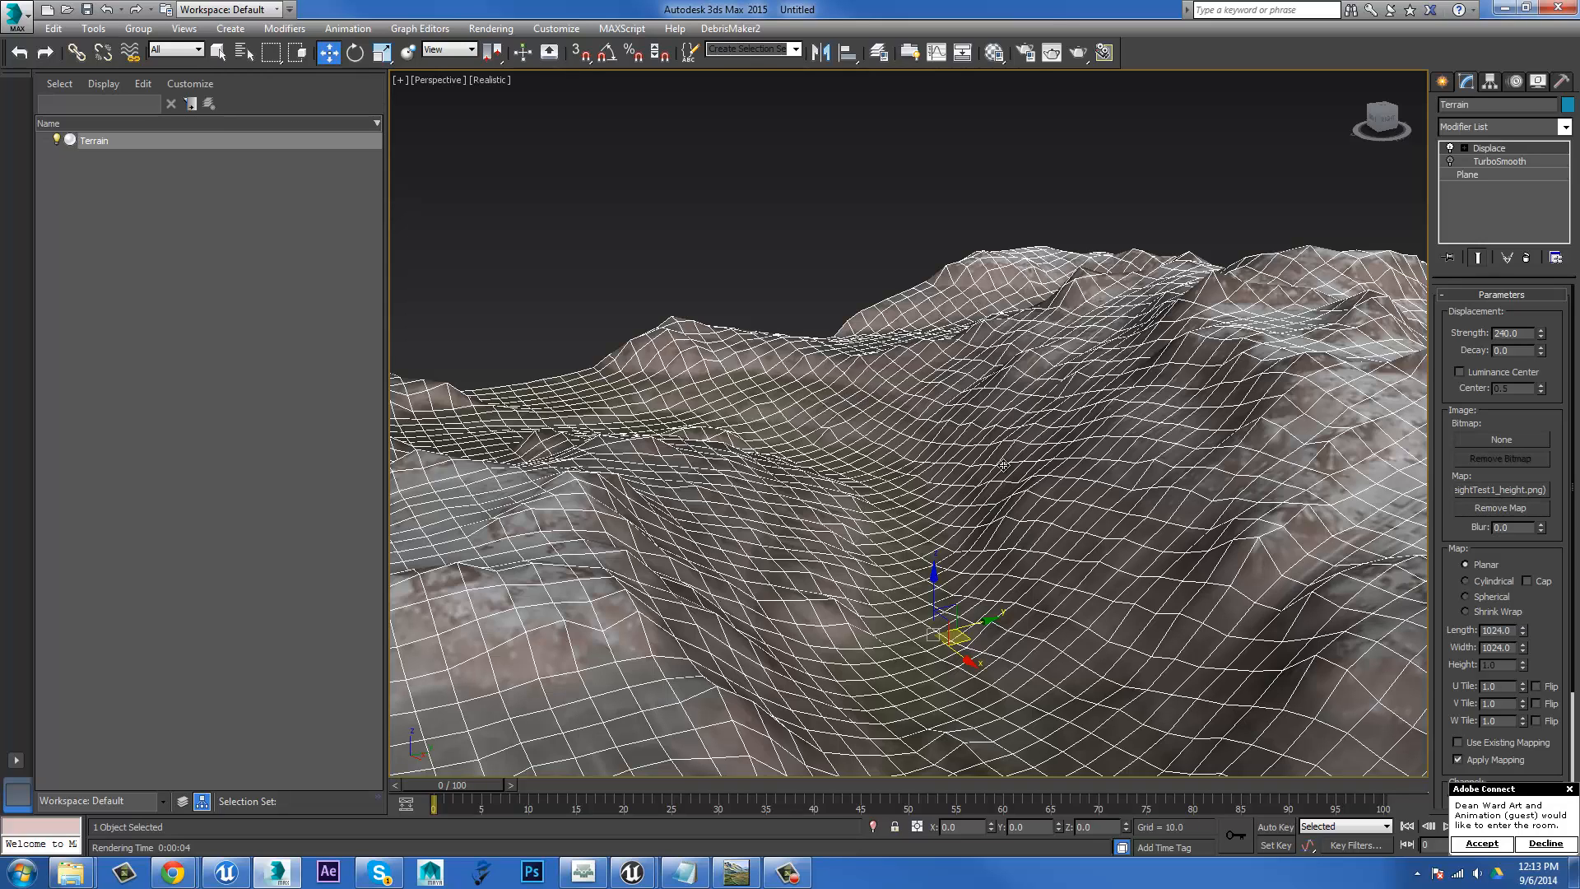
pyautogui.click(1569, 788)
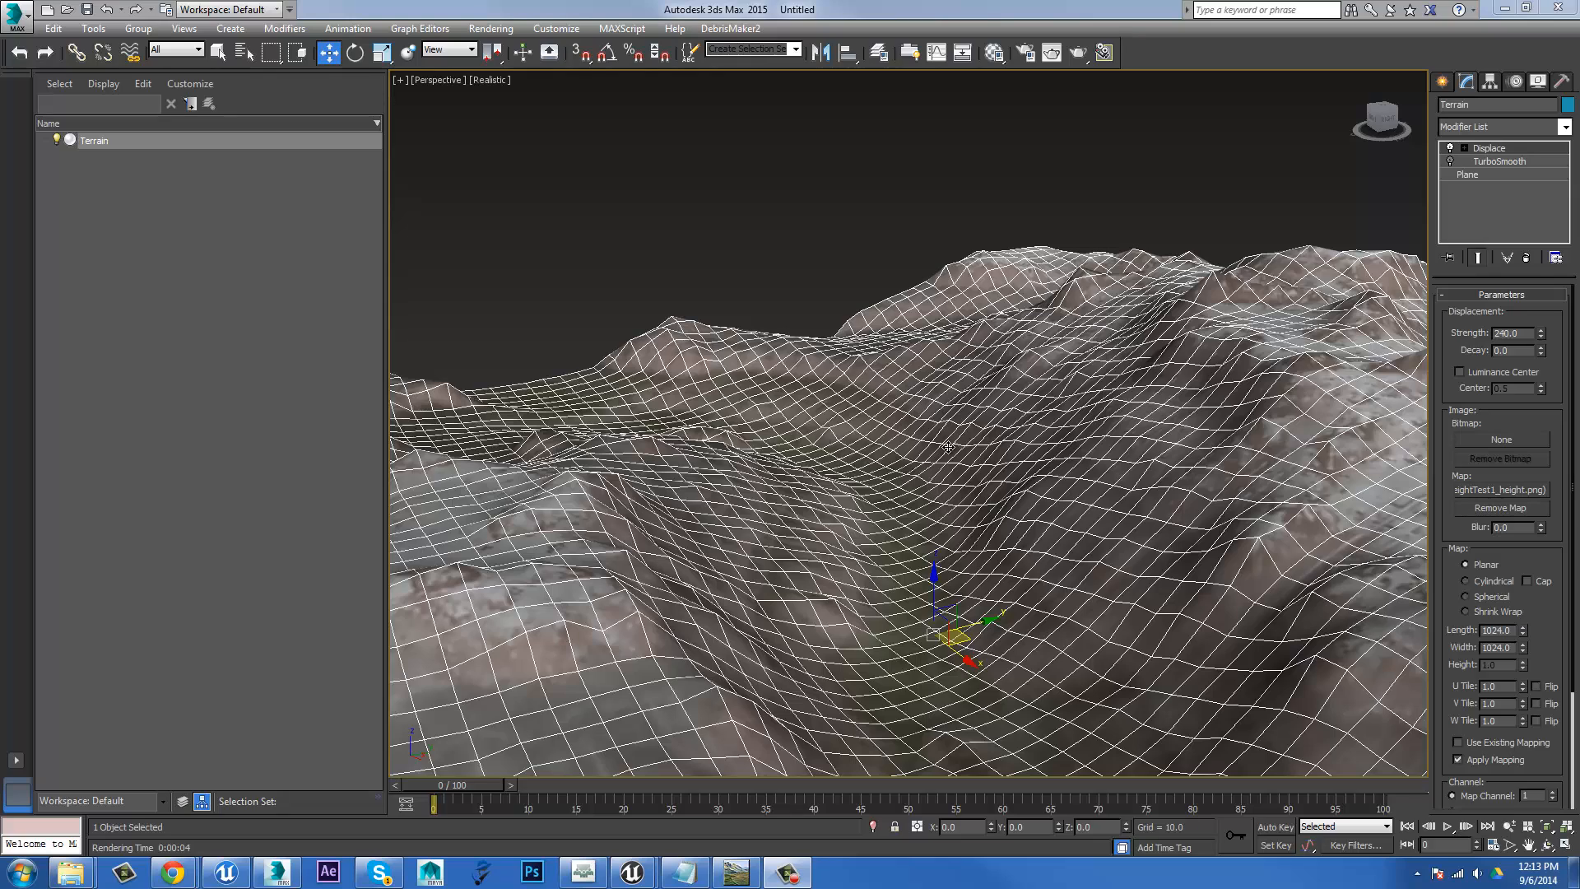